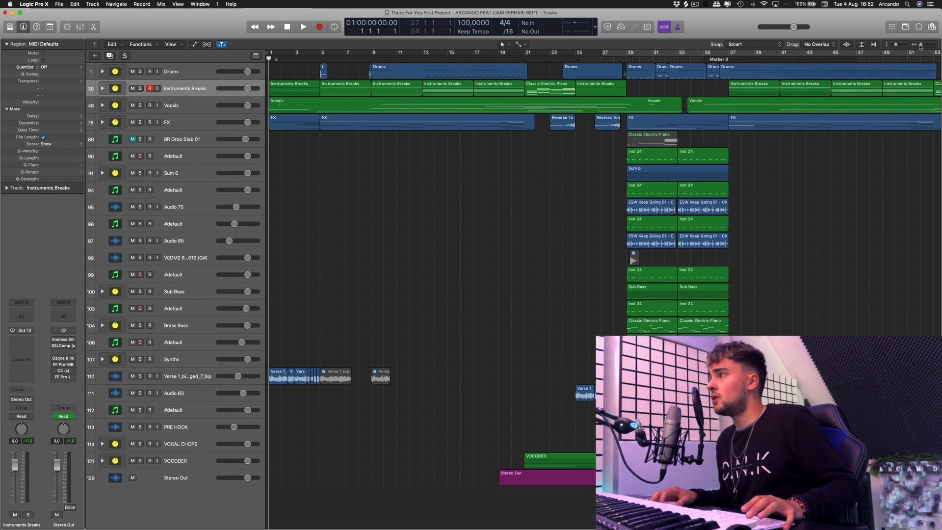
# Play the full arrangement from the beginning through the first four bars and stop after bar 5 starts.
pyautogui.hscroll(-2, 401, 160)
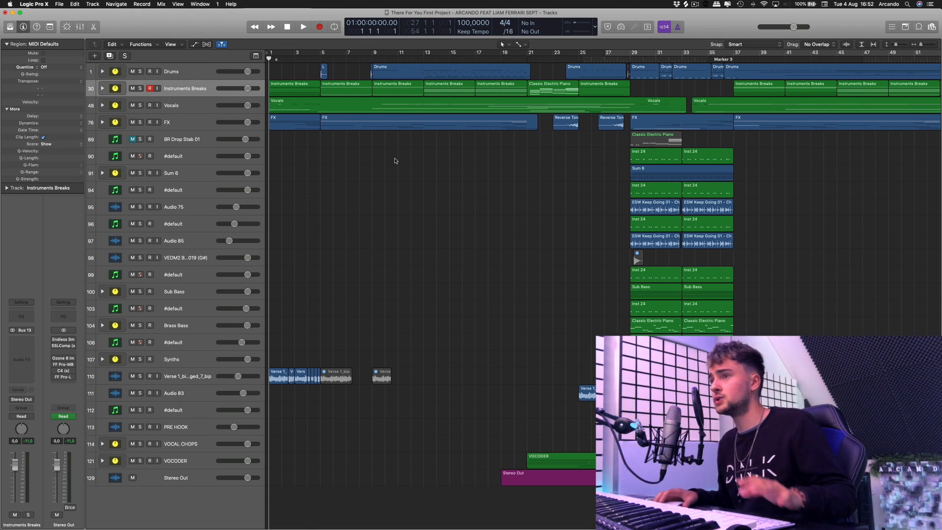
pyautogui.press('space')
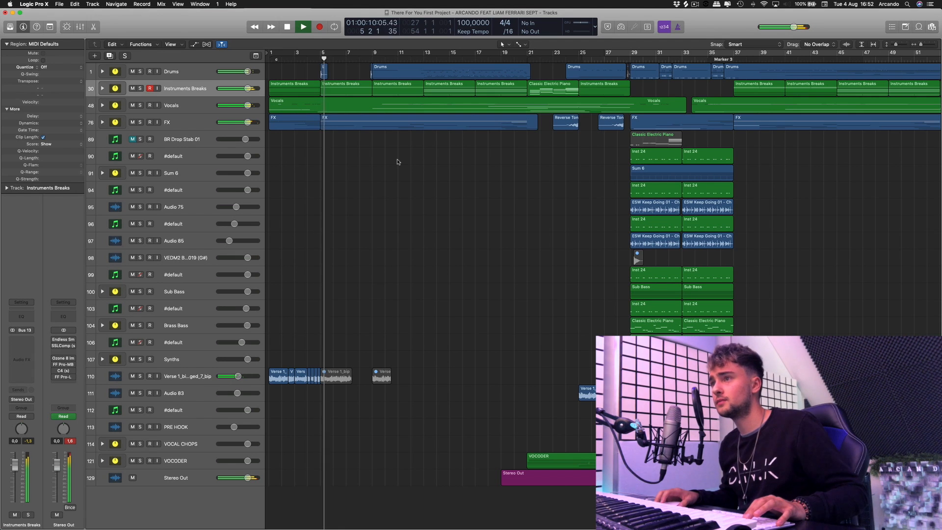
pyautogui.press('space')
# Enlarge the timeline horizontally, expand the Instruments Breaks track stack, and return the playhead to the start.
pyautogui.click(921, 44)
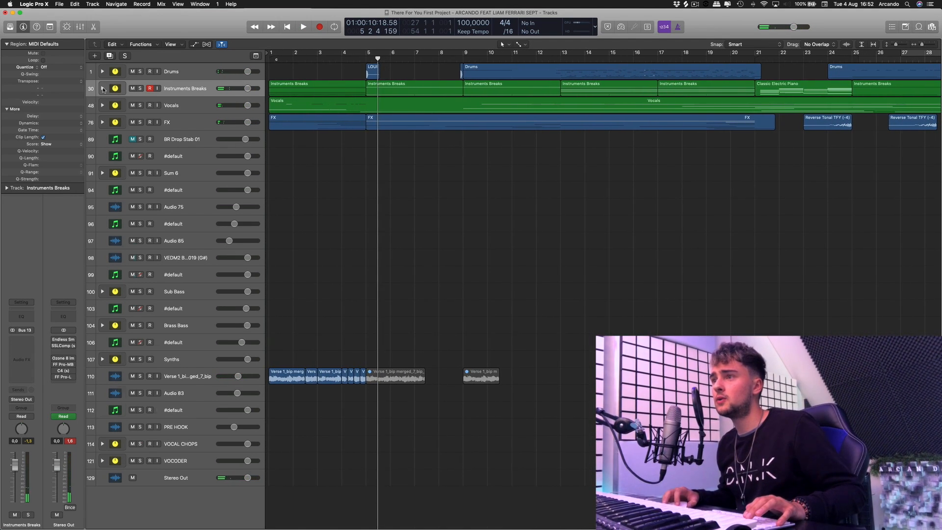
pyautogui.click(102, 89)
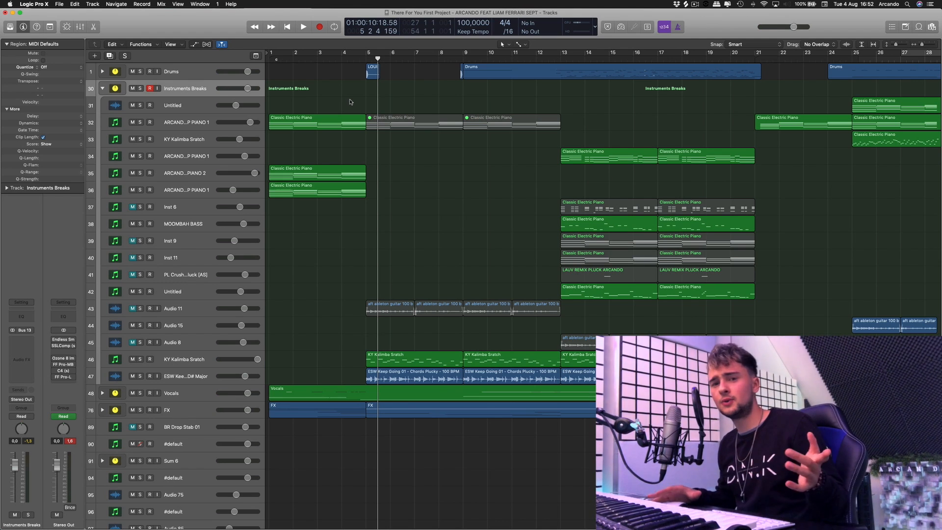
pyautogui.click(283, 26)
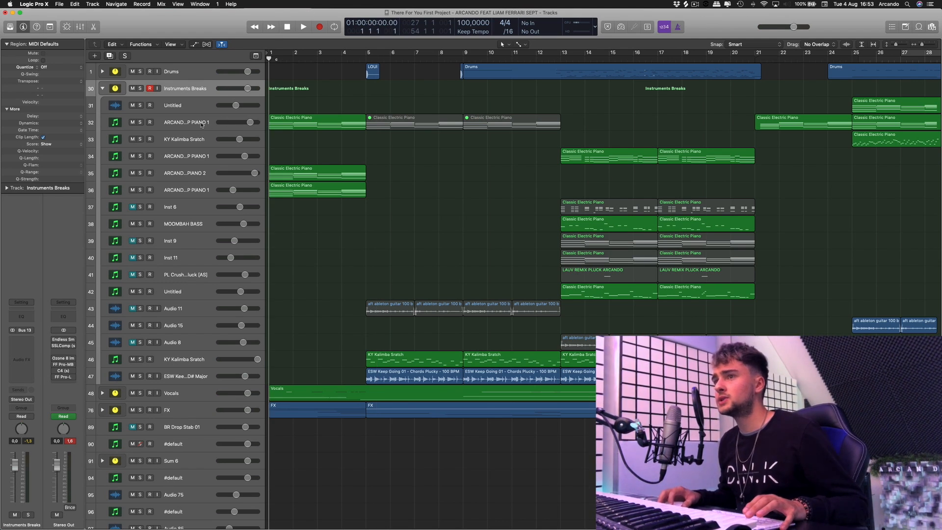
# Solo the ARCANDO POP PIANO 1 track (track 32), play its intro chords, and return the playhead to the start.
pyautogui.click(170, 124)
pyautogui.click(139, 123)
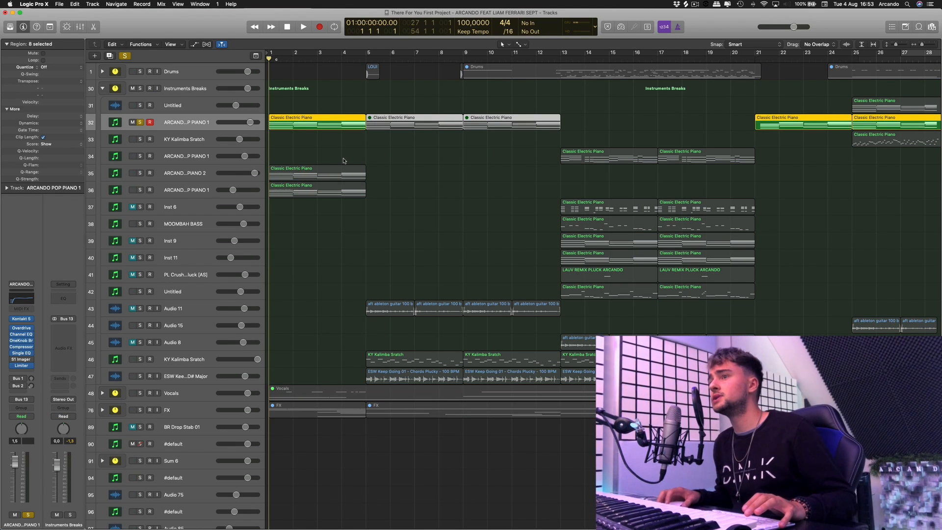
pyautogui.press('space')
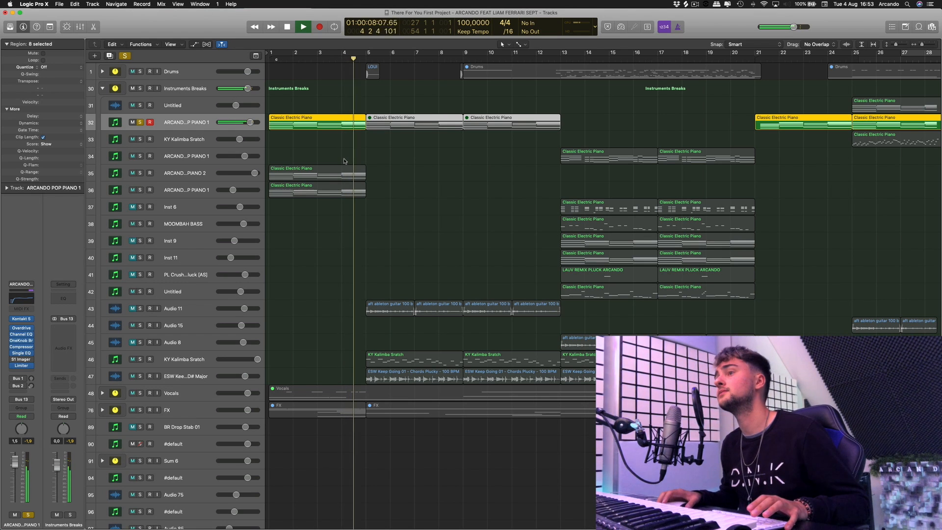
pyautogui.press('space')
pyautogui.click(290, 25)
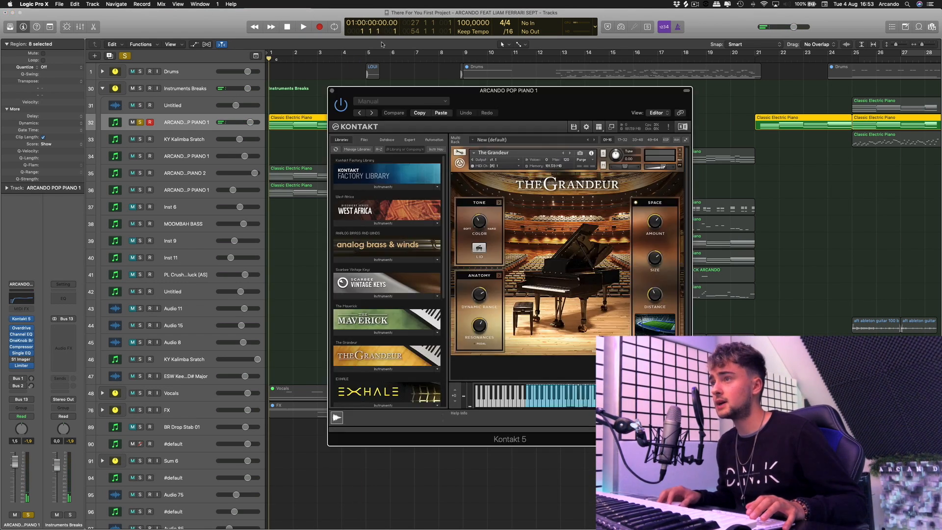
# Examine the Kontakt 5 instrument, Overdrive and Channel EQ settings on the soloed piano track.
pyautogui.moveTo(528, 93); pyautogui.dragTo(530, 78)
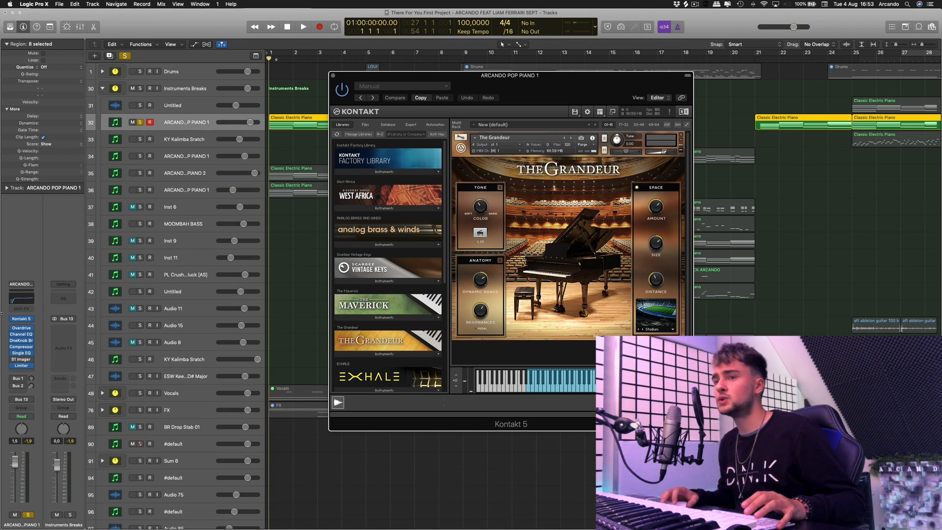
pyautogui.click(22, 328)
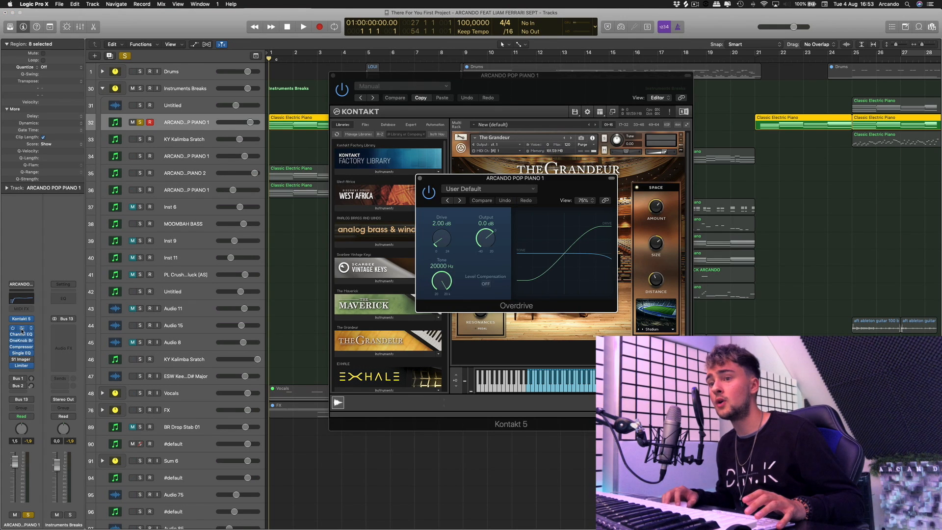
pyautogui.click(21, 334)
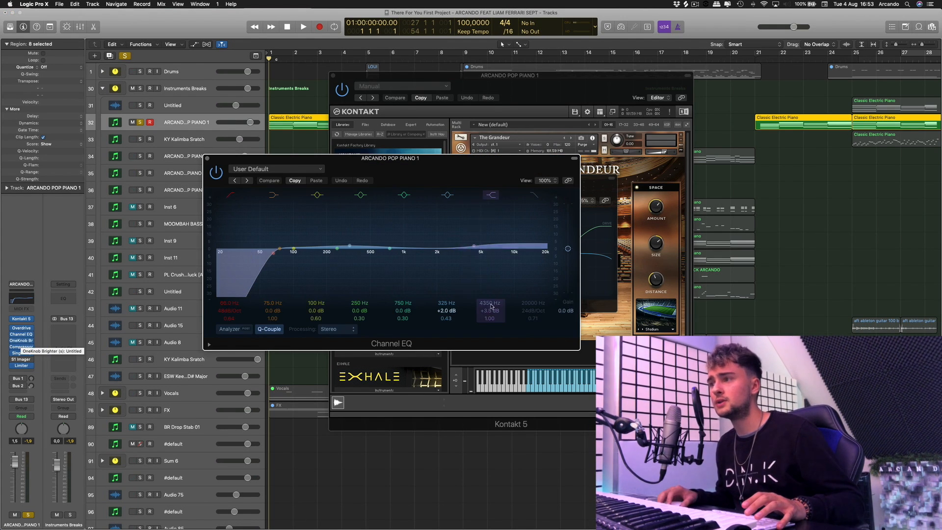
# Open OneKnob Brighter on the soloed piano track and reset its knob to the default.
pyautogui.click(21, 340)
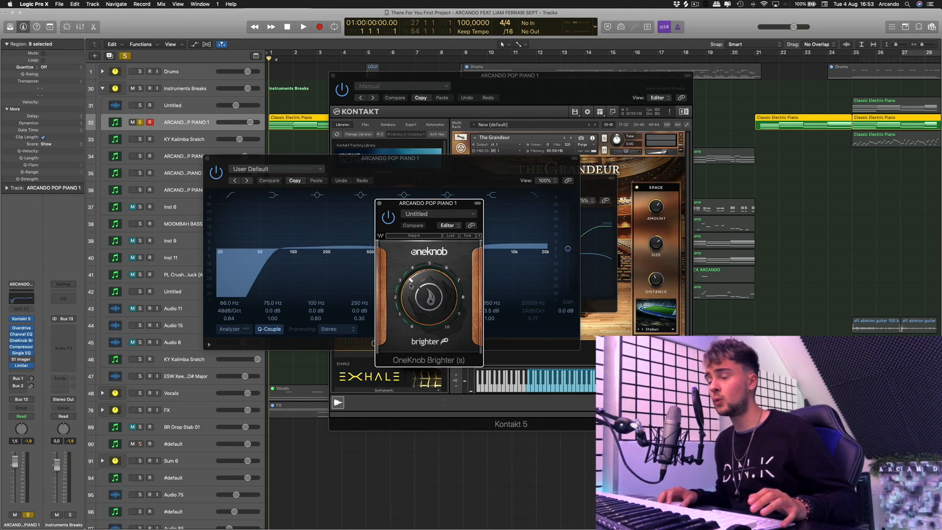
pyautogui.moveTo(410, 284)
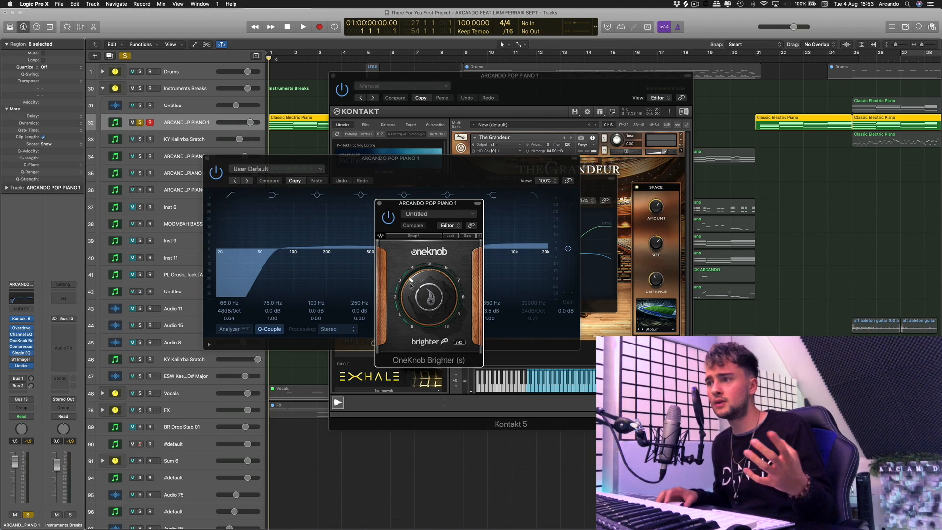
pyautogui.keyDown('alt'); pyautogui.click(410, 285); pyautogui.keyUp('alt')
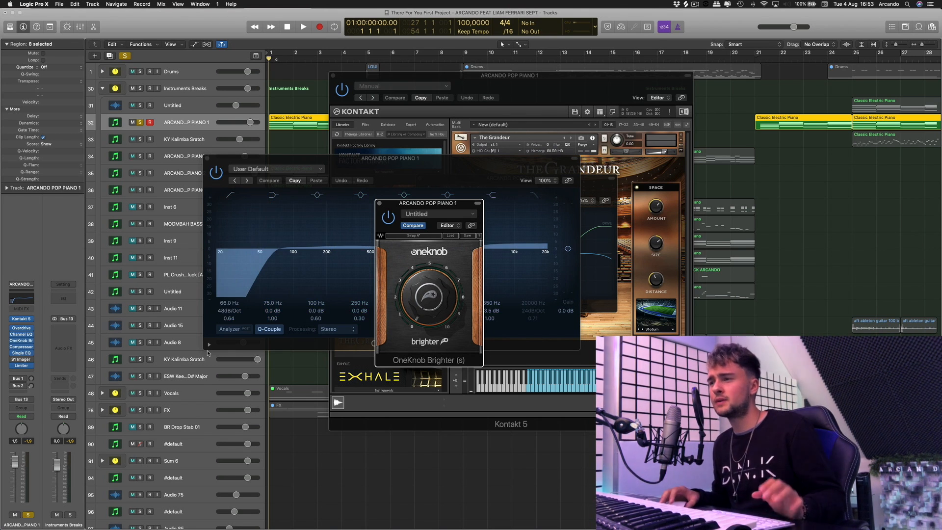
# Examine the Compressor, Single Band EQ and Limiter settings on the soloed piano track, closing the Limiter.
pyautogui.click(21, 346)
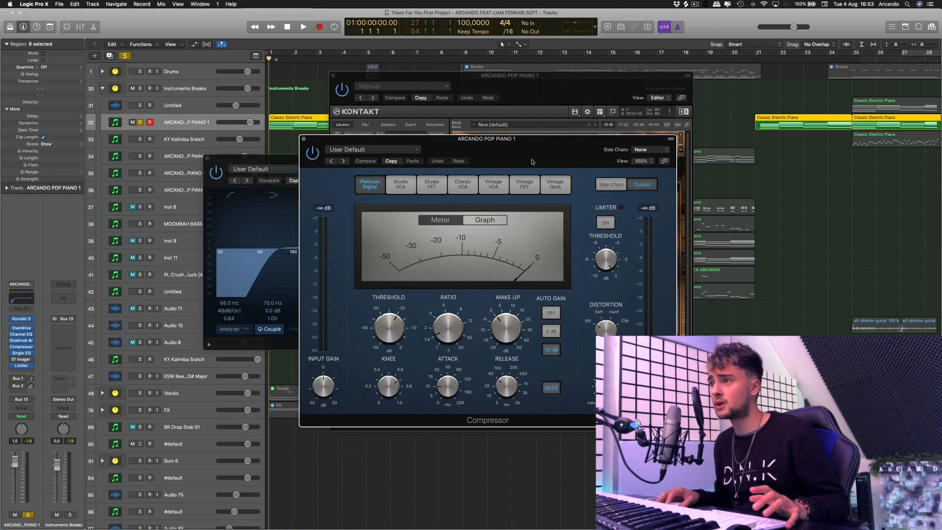
pyautogui.moveTo(531, 151); pyautogui.dragTo(529, 144)
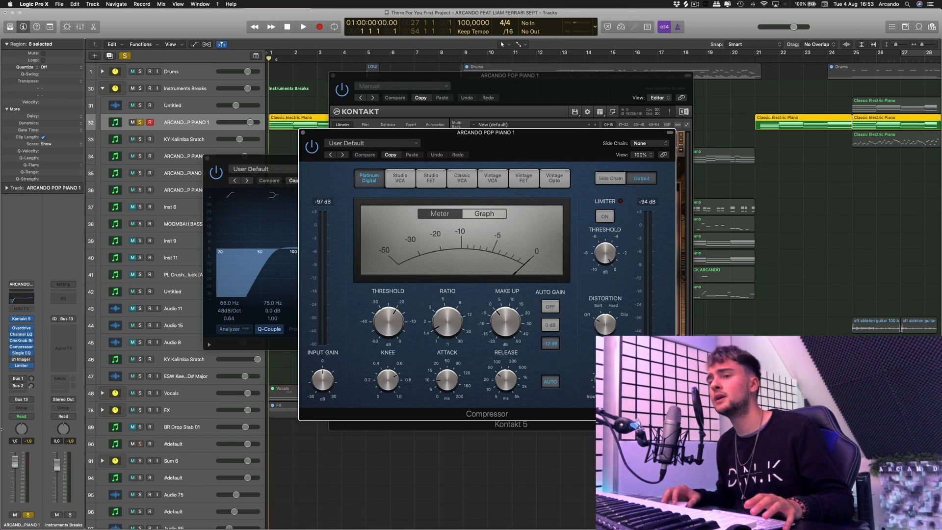
pyautogui.click(21, 353)
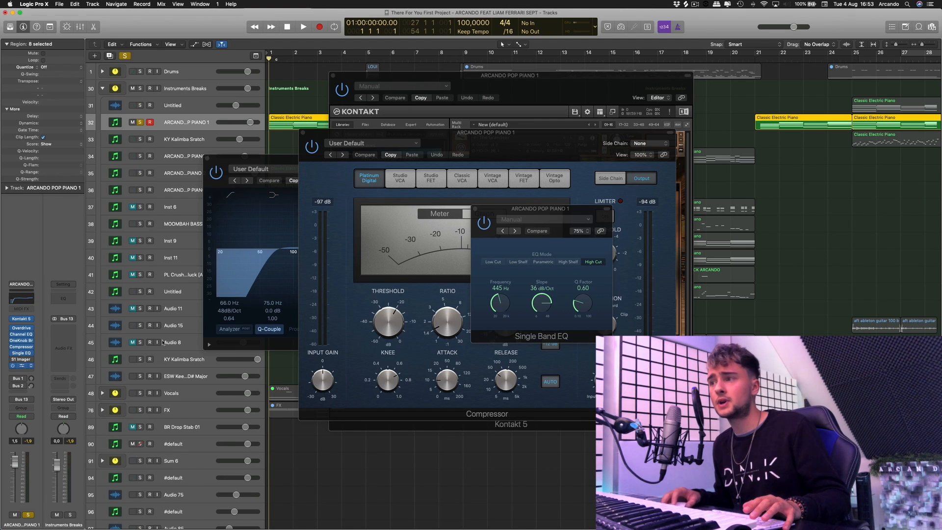
pyautogui.click(21, 365)
pyautogui.click(13, 20)
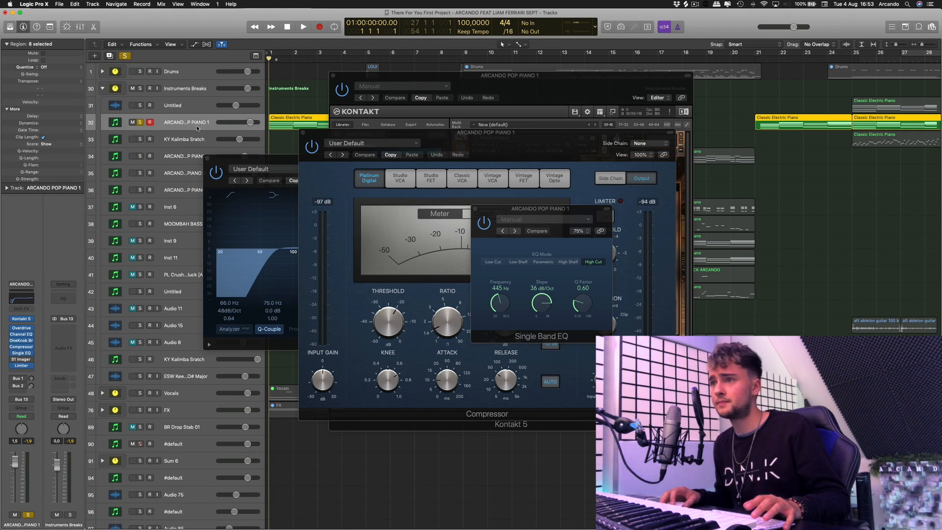
# Close all the open plug-in windows of the ARCANDO POP PIANO 1 track.
pyautogui.click(207, 159)
pyautogui.click(302, 132)
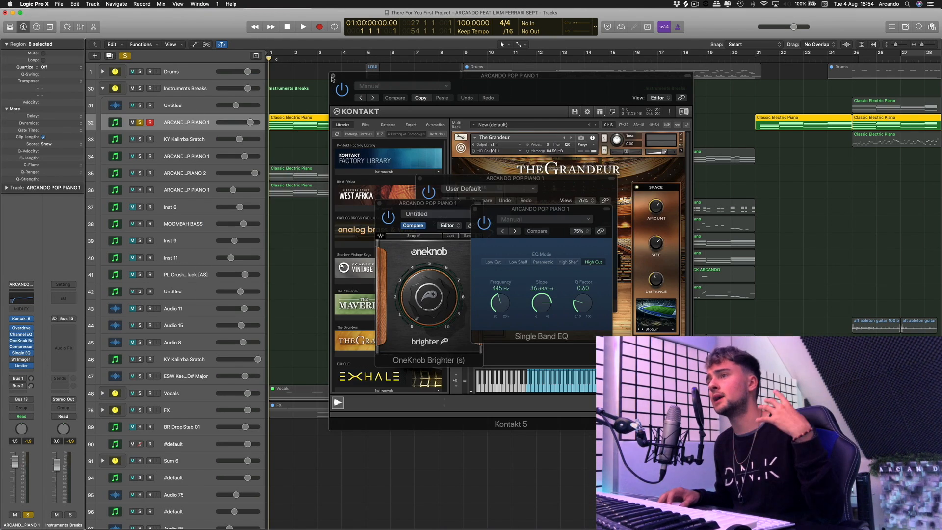
pyautogui.click(333, 77)
pyautogui.click(379, 203)
pyautogui.click(419, 178)
pyautogui.click(475, 209)
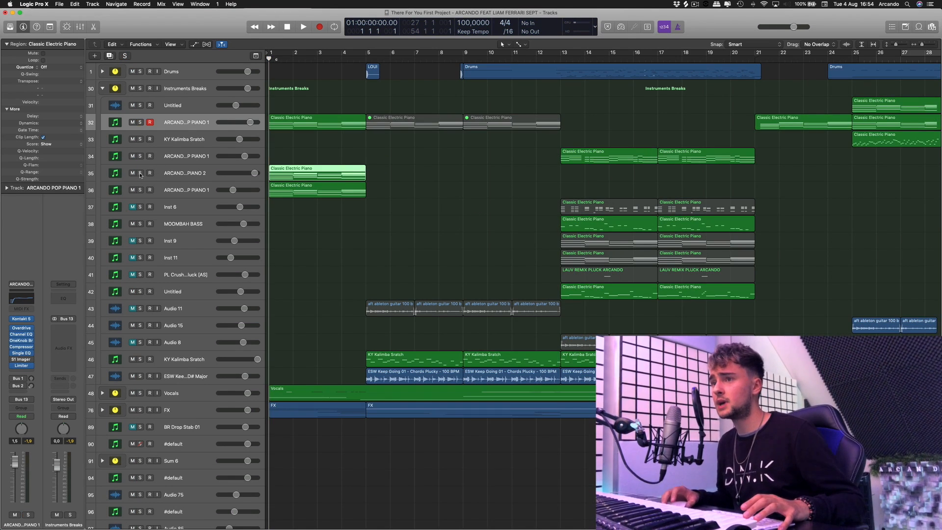
# Solo the ARCANDO POP PIANO 2 track and play its opening bars.
pyautogui.click(140, 173)
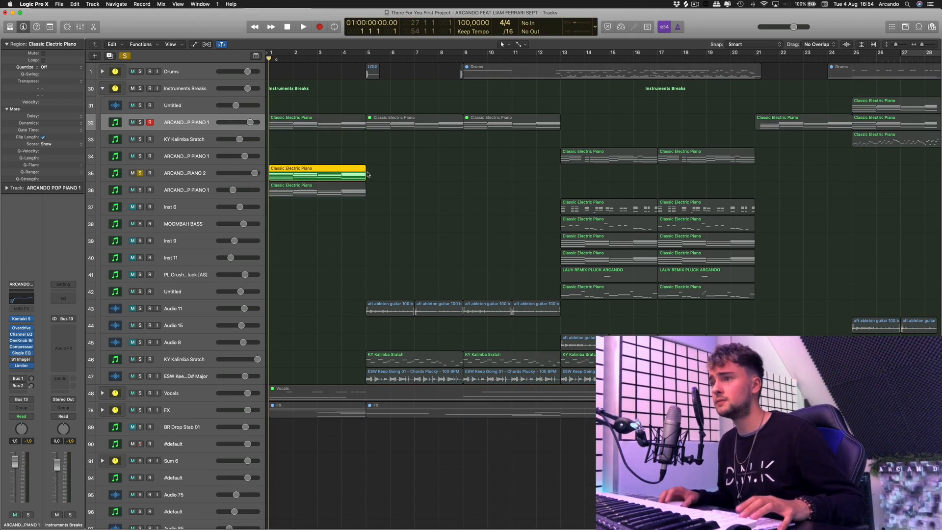
pyautogui.press('space')
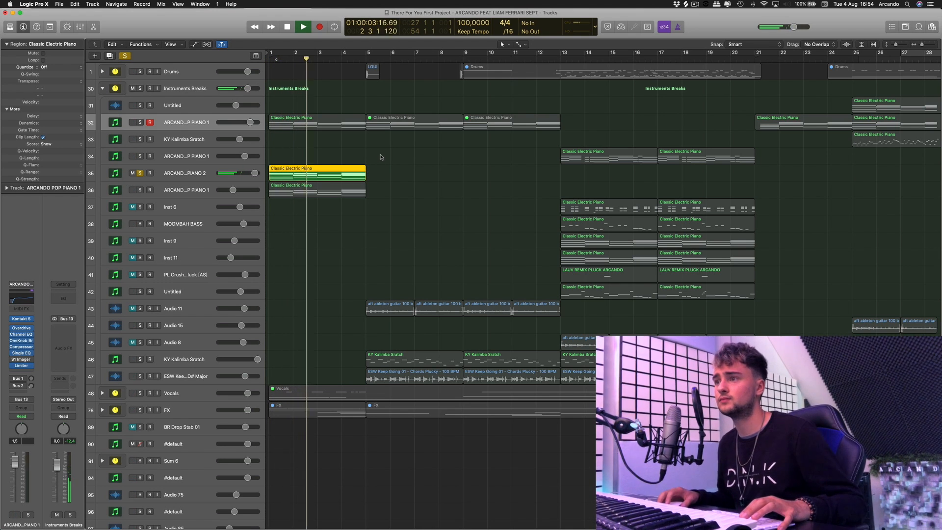
pyautogui.press('space')
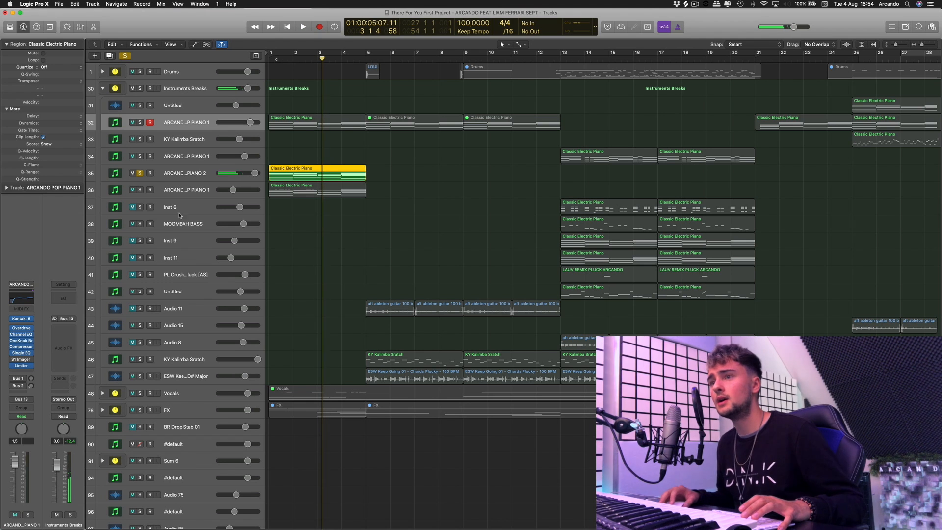
# Select the ARCANDO POP PIANO 2 track, examine its Kontakt 5 instrument, and close the instrument window.
pyautogui.click(181, 178)
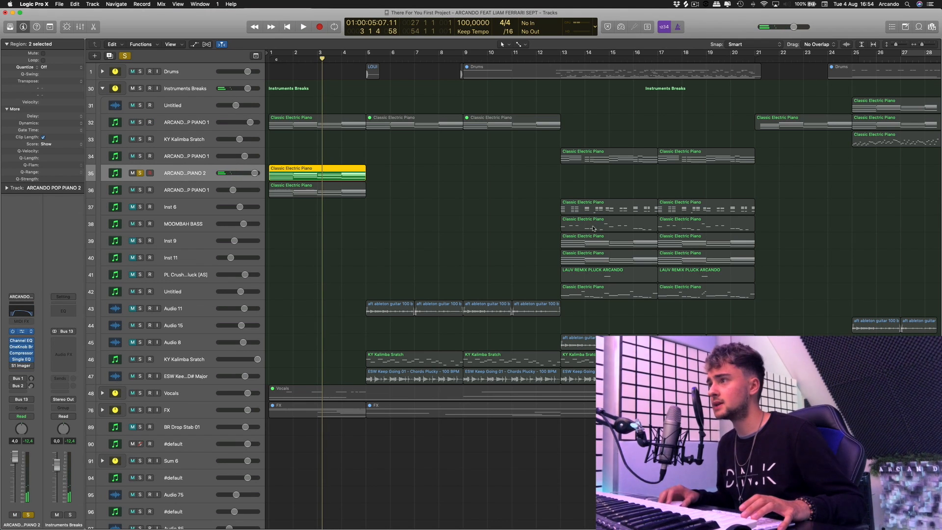
pyautogui.moveTo(654, 80); pyautogui.dragTo(554, 70)
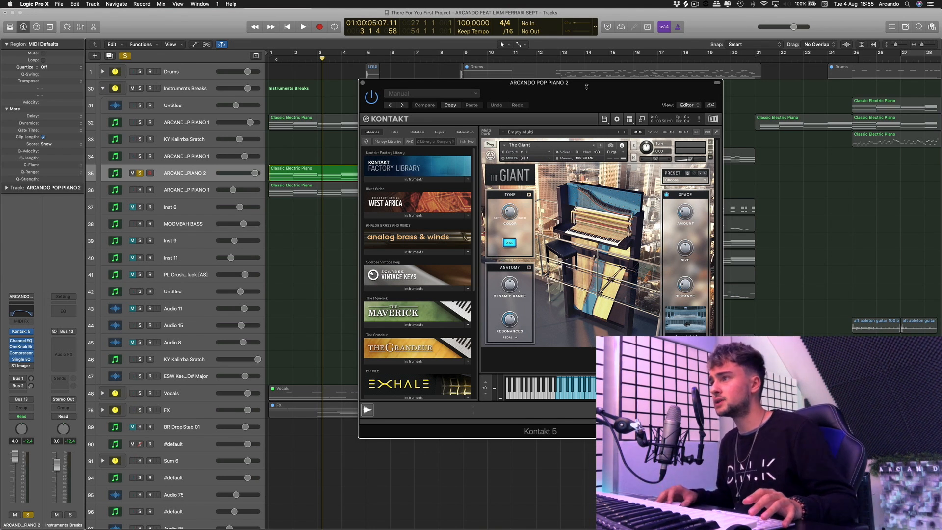
pyautogui.moveTo(586, 104); pyautogui.dragTo(604, 100)
pyautogui.press('super+w')
# Examine the Channel EQ, OneKnob Brighter and Compressor settings on the ARCANDO POP PIANO 2 track, and close their windows.
pyautogui.click(22, 340)
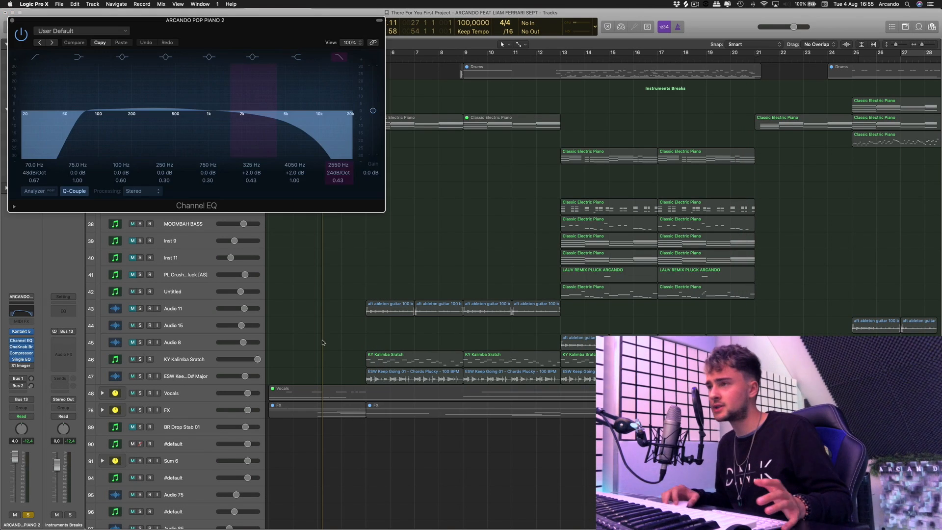
pyautogui.moveTo(216, 20); pyautogui.dragTo(390, 79)
pyautogui.click(21, 346)
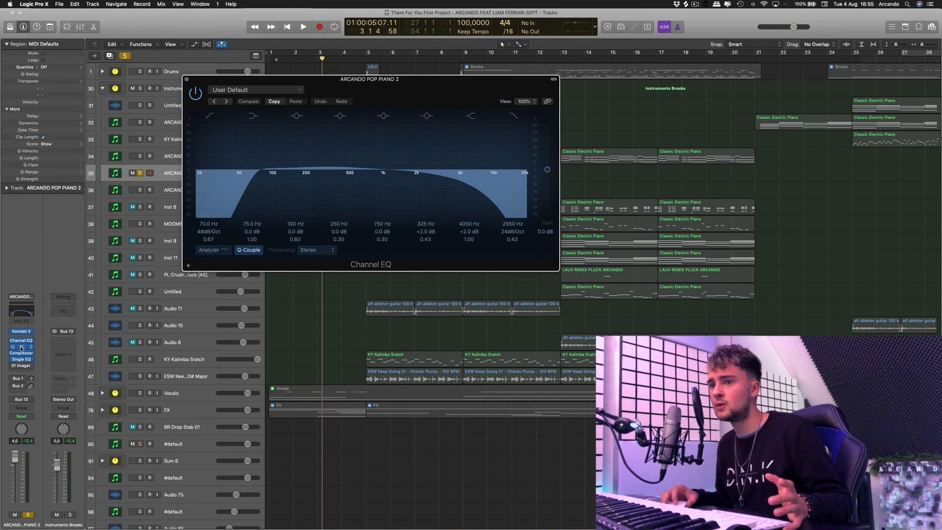
pyautogui.click(21, 353)
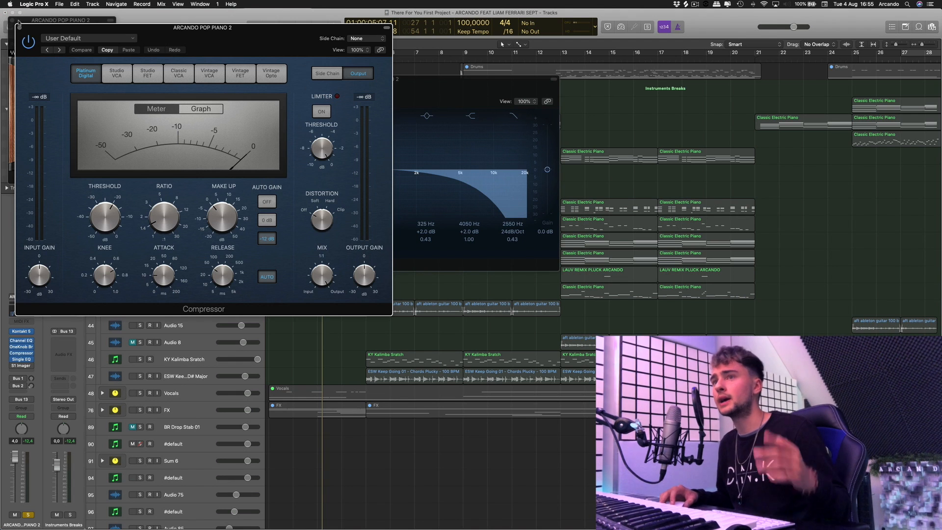
pyautogui.click(18, 27)
pyautogui.click(12, 20)
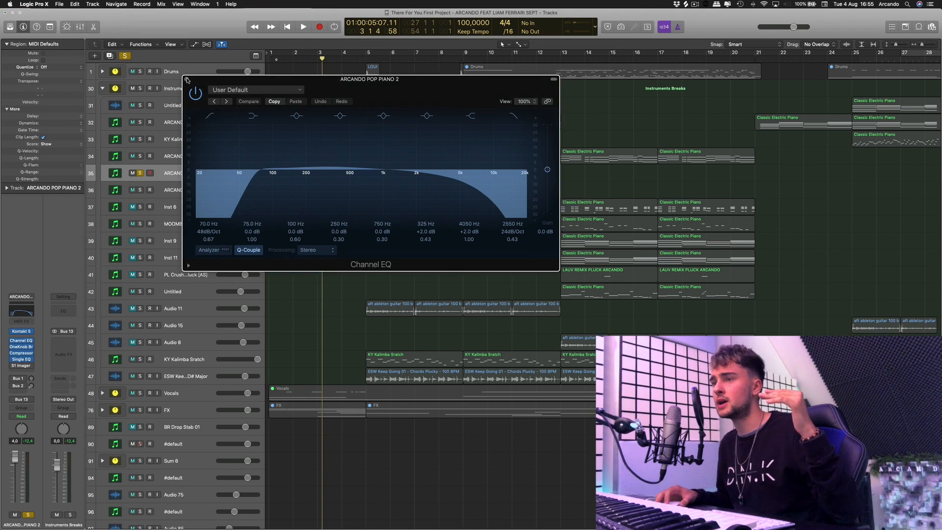
pyautogui.click(187, 81)
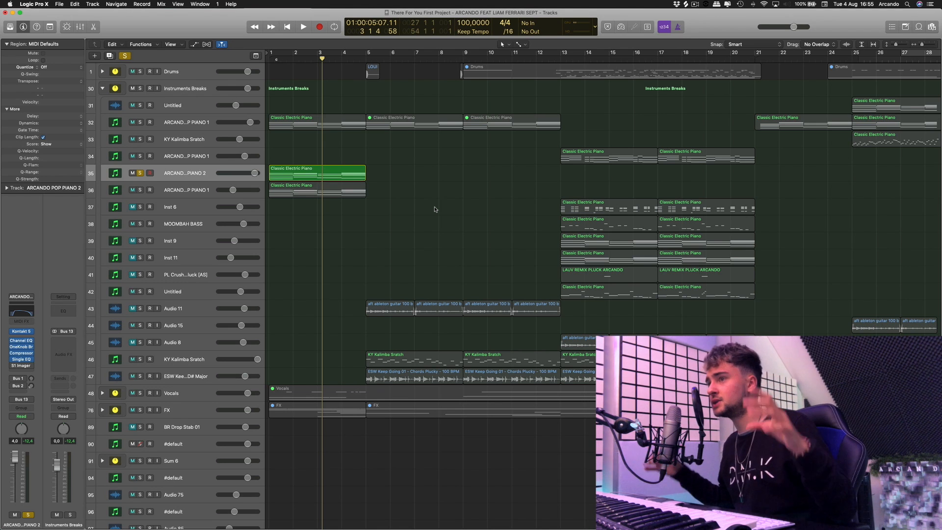
# From the start of the song, switch the solo to the third intro piano (track 36) and open its Kontakt 5 instrument.
pyautogui.click(287, 27)
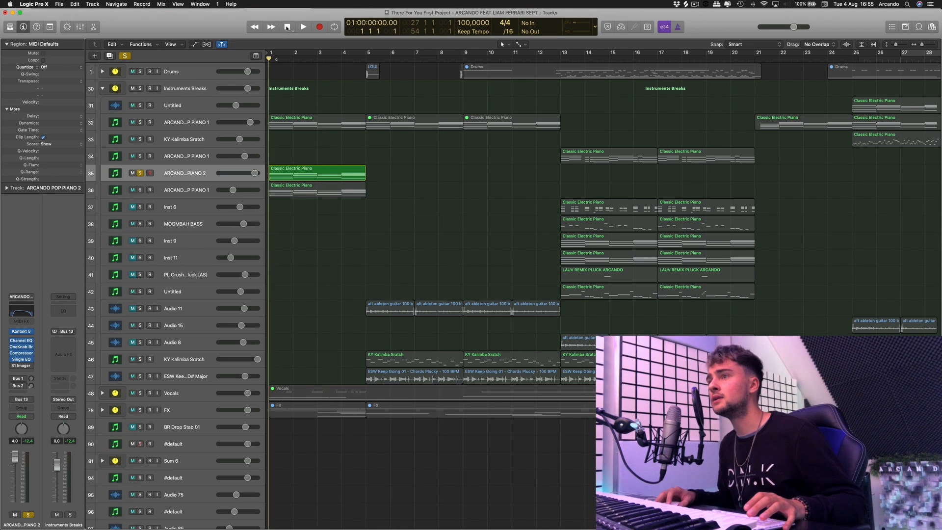
pyautogui.click(125, 56)
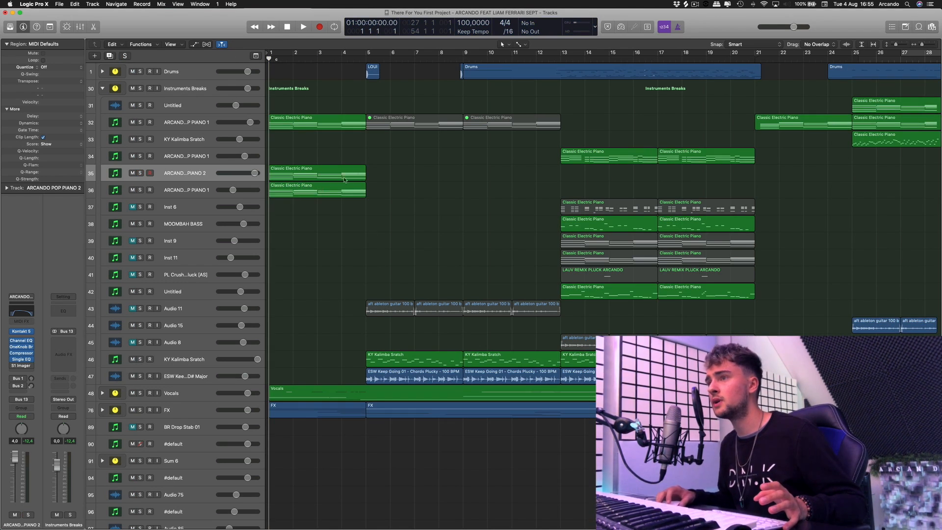
pyautogui.click(181, 194)
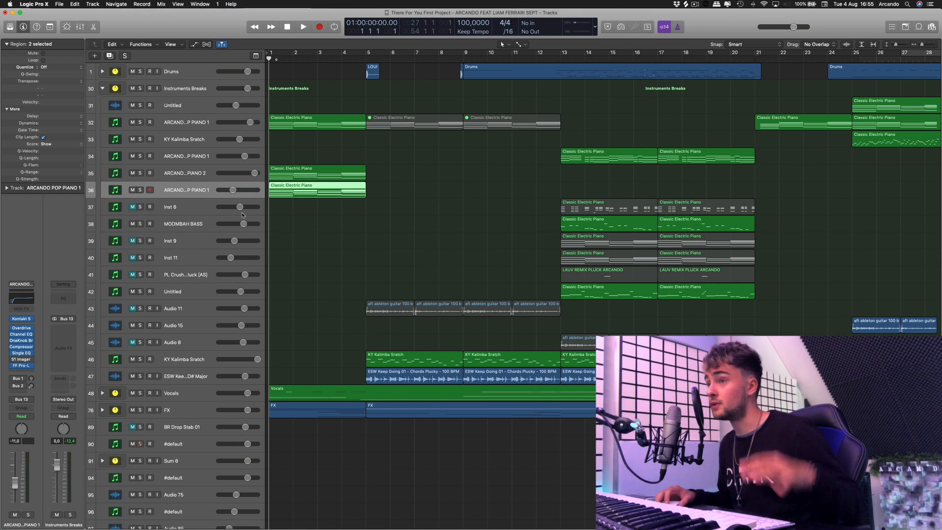
pyautogui.click(140, 191)
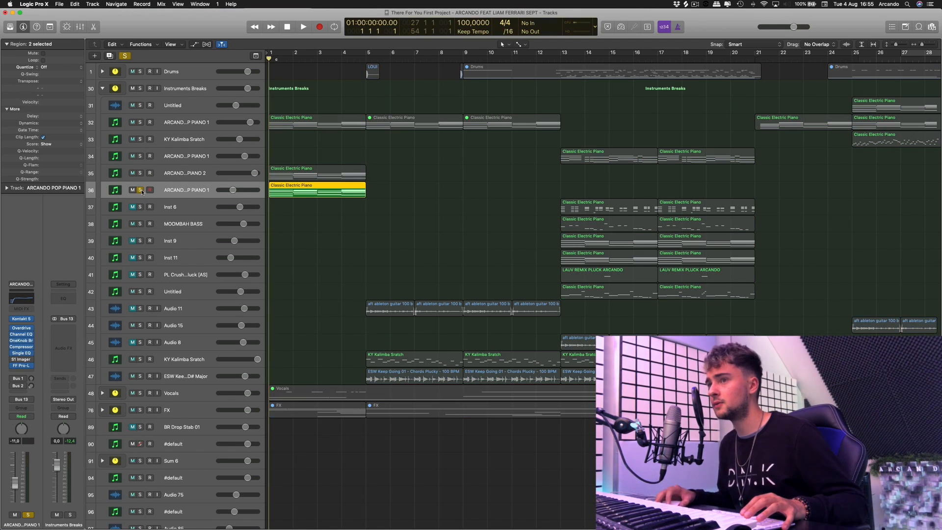
pyautogui.click(29, 322)
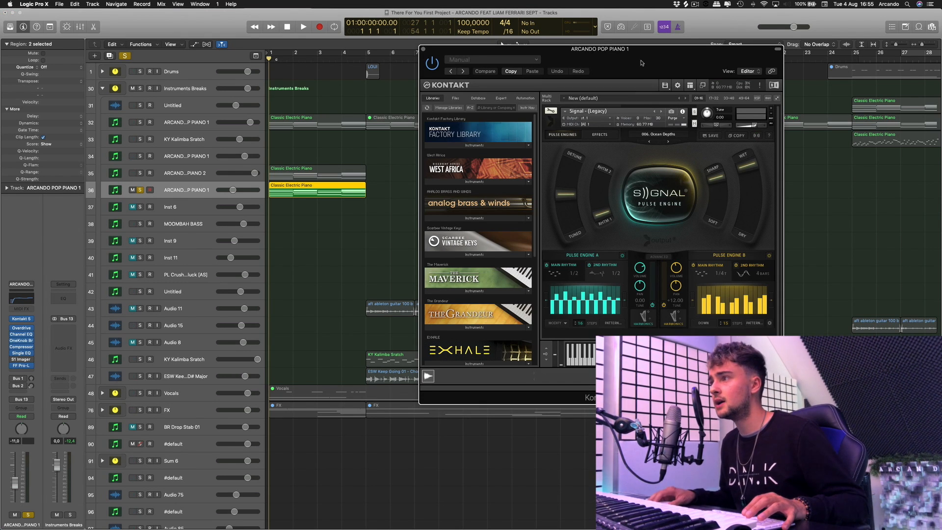
# Reposition the Kontakt 5 window and play the opening bars of the soloed third intro piano (track 36).
pyautogui.moveTo(481, 49); pyautogui.dragTo(417, 78)
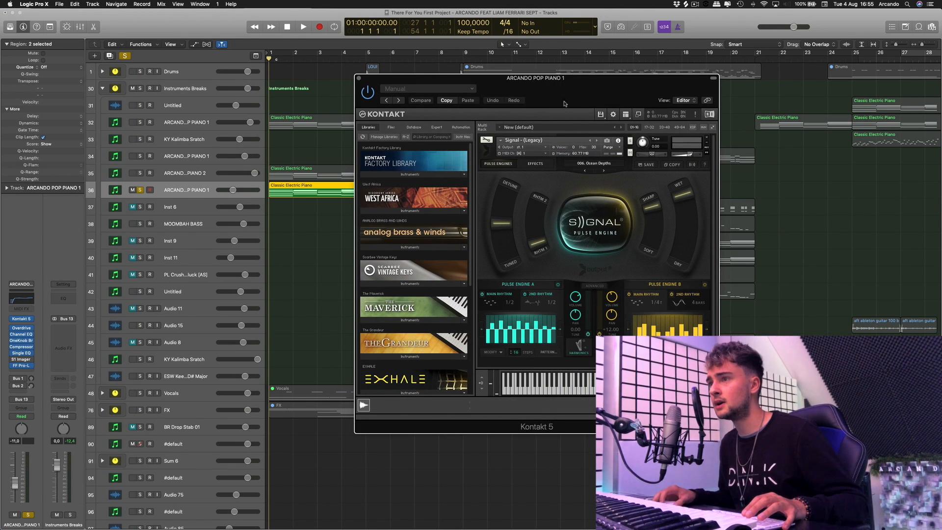
pyautogui.moveTo(565, 104); pyautogui.dragTo(594, 98)
pyautogui.press('space')
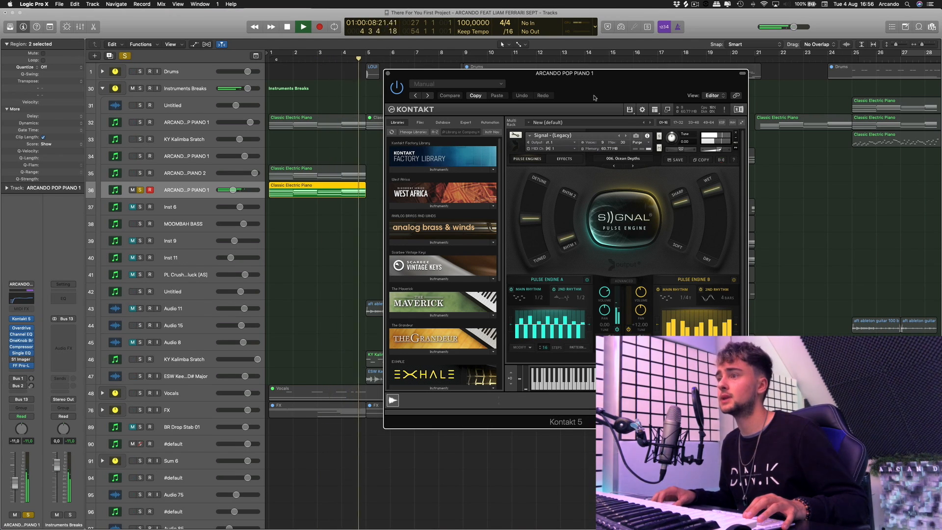
pyautogui.press('space')
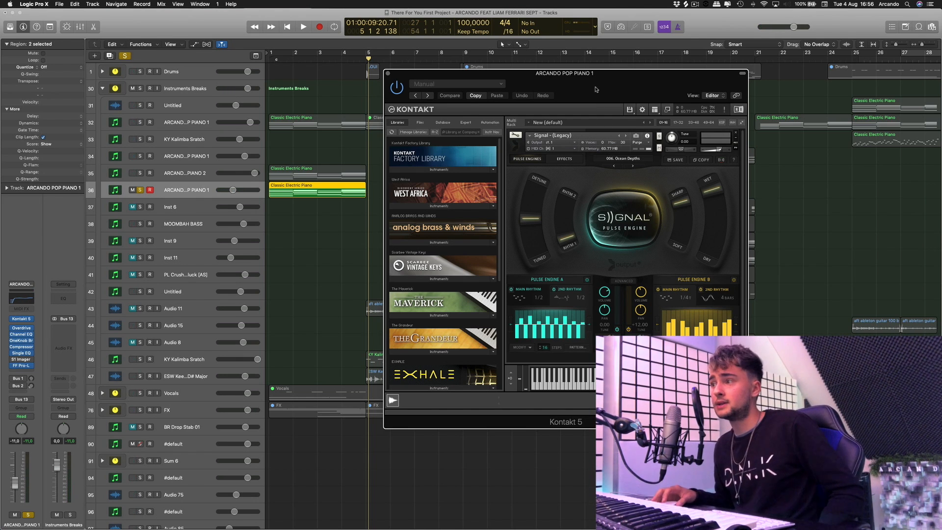
pyautogui.moveTo(596, 89)
pyautogui.mouseDown()
pyautogui.moveTo(604, 87)
pyautogui.moveTo(582, 90)
pyautogui.moveTo(583, 99)
pyautogui.mouseUp()
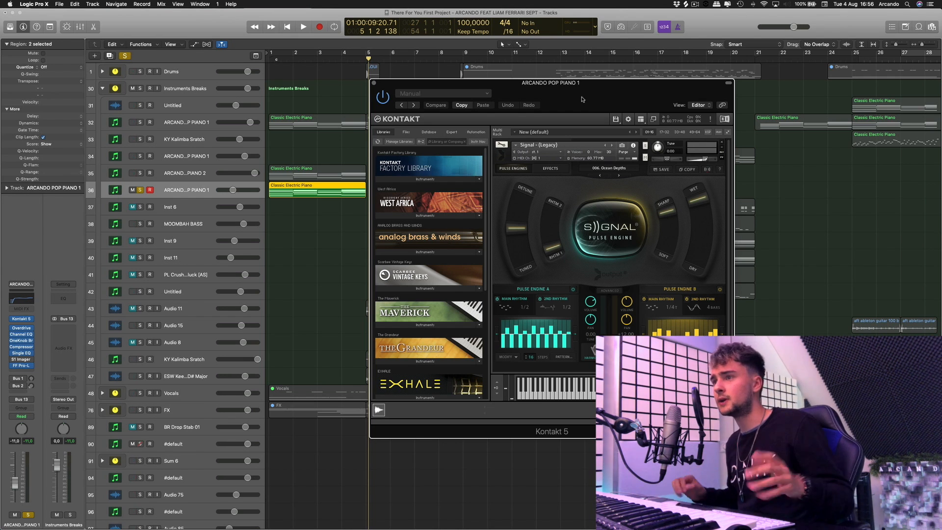
pyautogui.moveTo(581, 99); pyautogui.dragTo(606, 89)
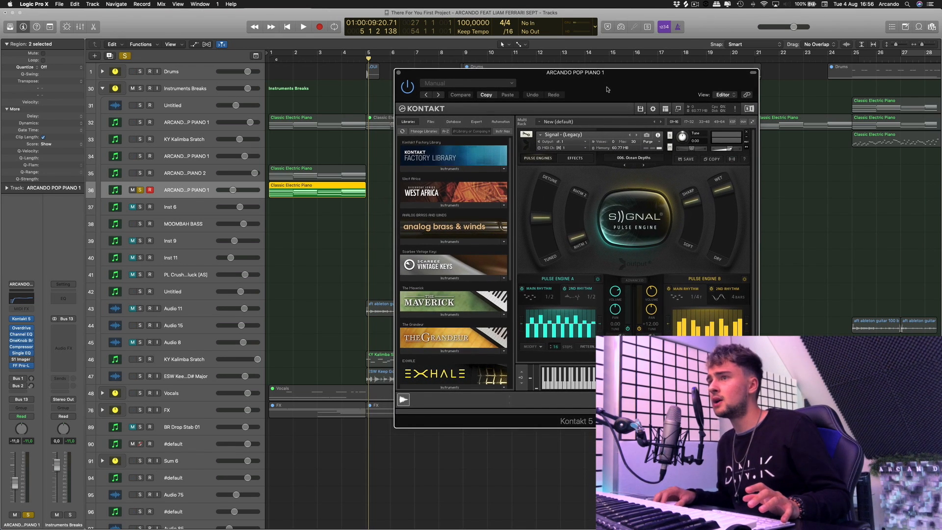
# Return to the start of the song, add solos on tracks 32 and 35, and play the three intro pianos together.
pyautogui.click(288, 27)
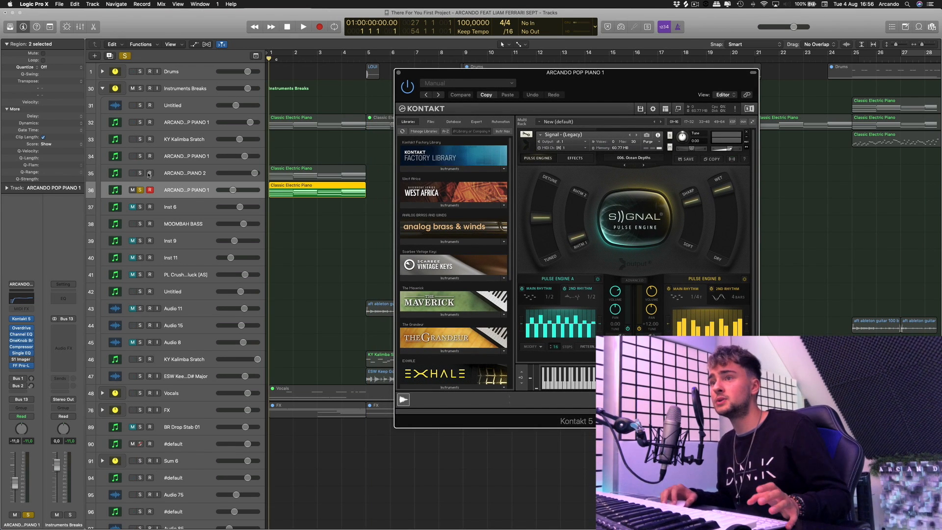
pyautogui.click(140, 122)
pyautogui.click(140, 173)
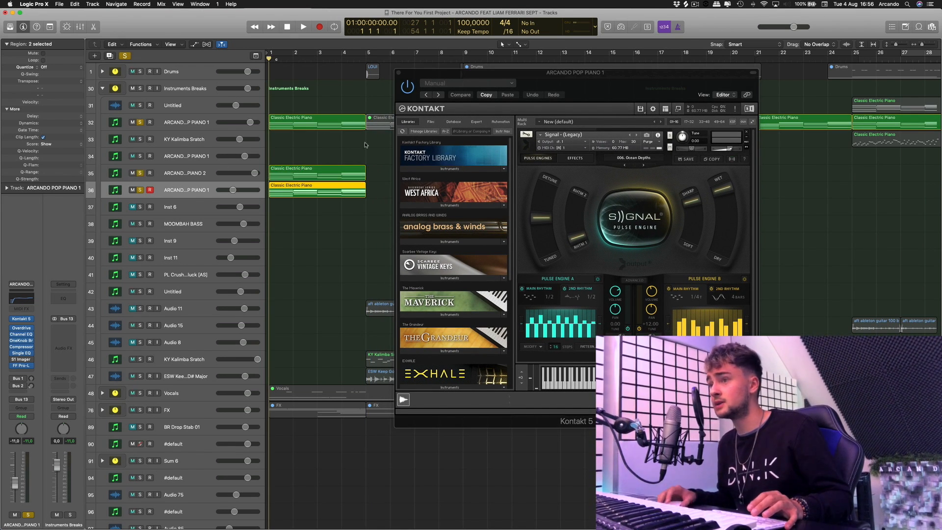
pyautogui.press('space')
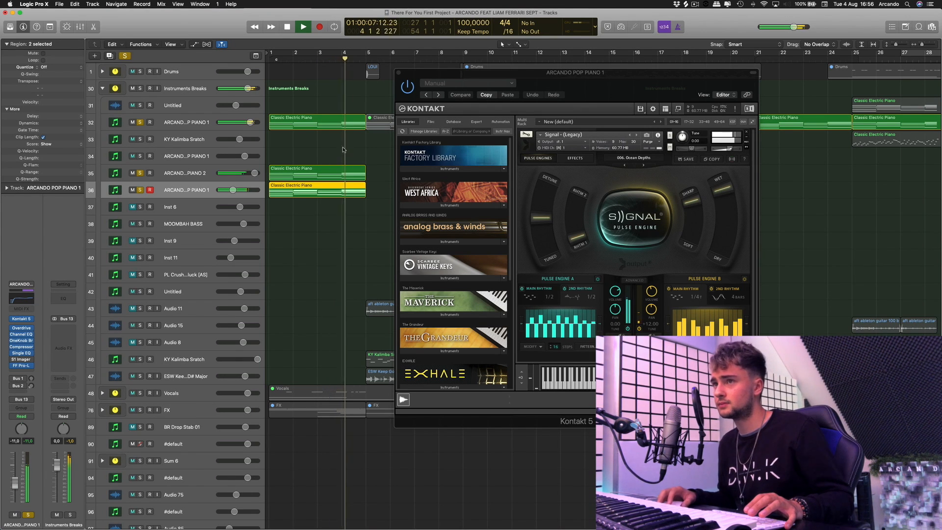
pyautogui.press('space')
# Clear the track solos, collapse the Instruments Breaks stack, and select and expand the Vocals stack.
pyautogui.click(125, 56)
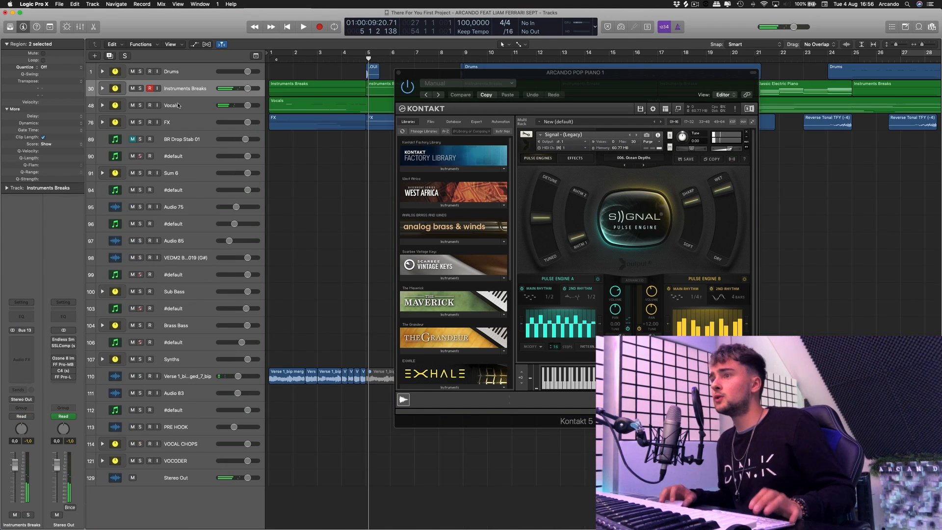
pyautogui.click(104, 105)
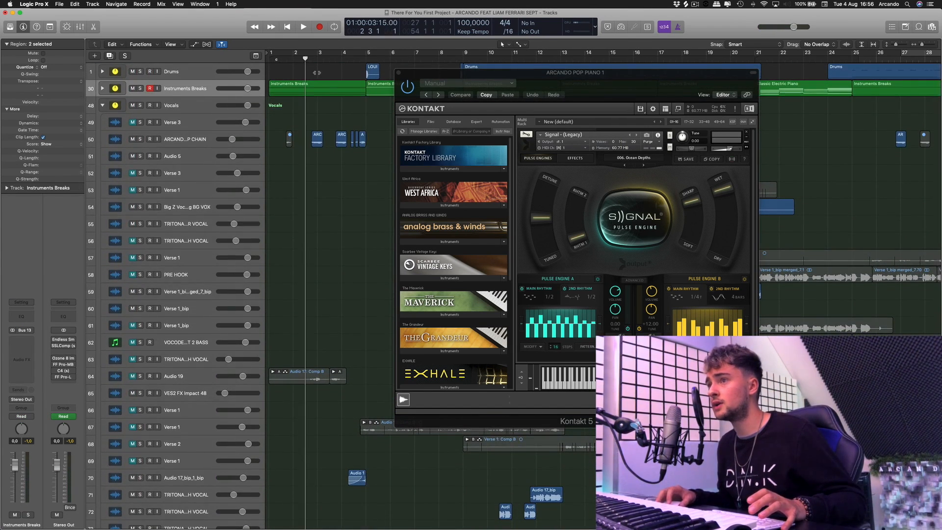
pyautogui.click(200, 107)
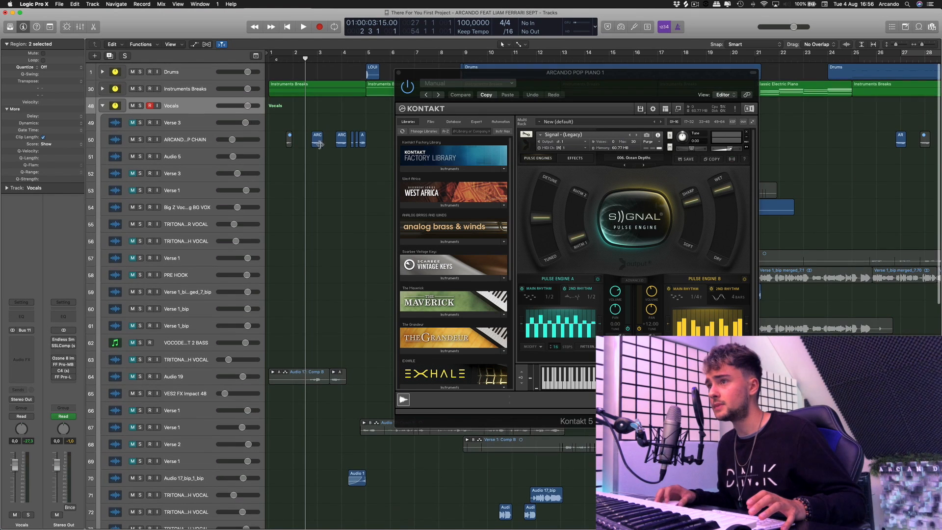
# Solo the ARCANDO VOCAL CHOP CHAIN track and play its intro chops.
pyautogui.click(187, 140)
pyautogui.press('s')
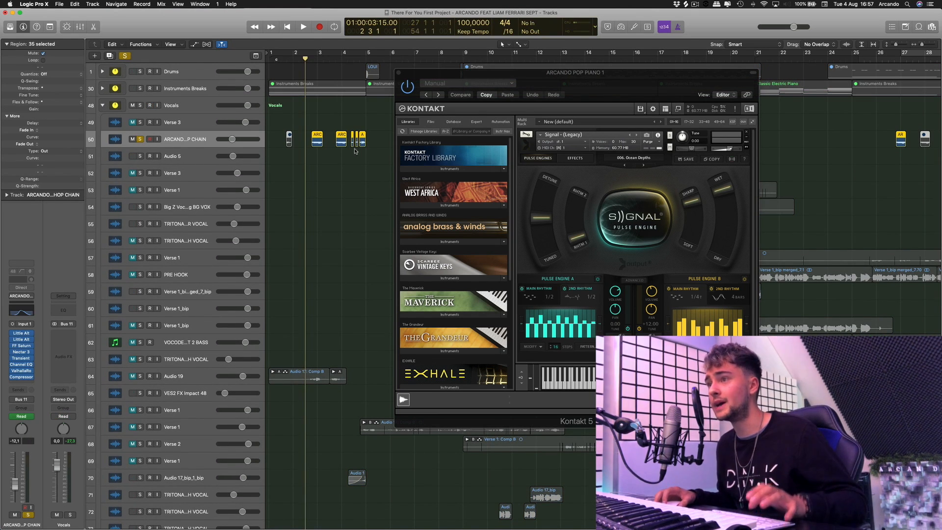
pyautogui.press('space')
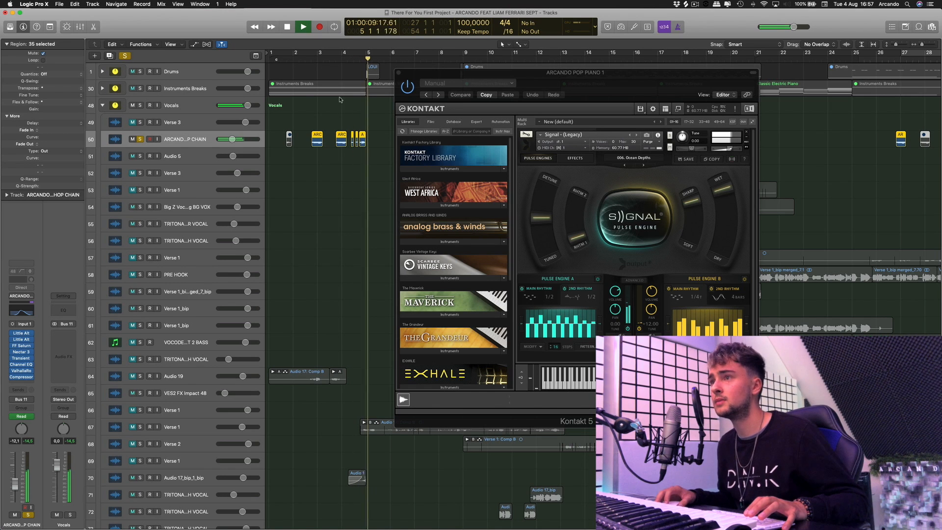
pyautogui.press('space')
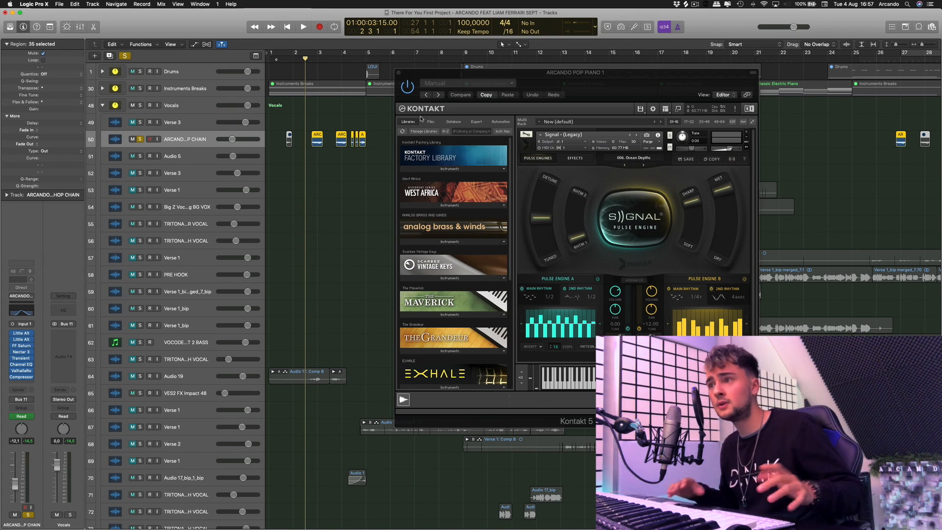
# Move the Kontakt 5 window aside, bypass every effect on the vocal chop track, and play the dry chops.
pyautogui.moveTo(615, 82); pyautogui.dragTo(686, 78)
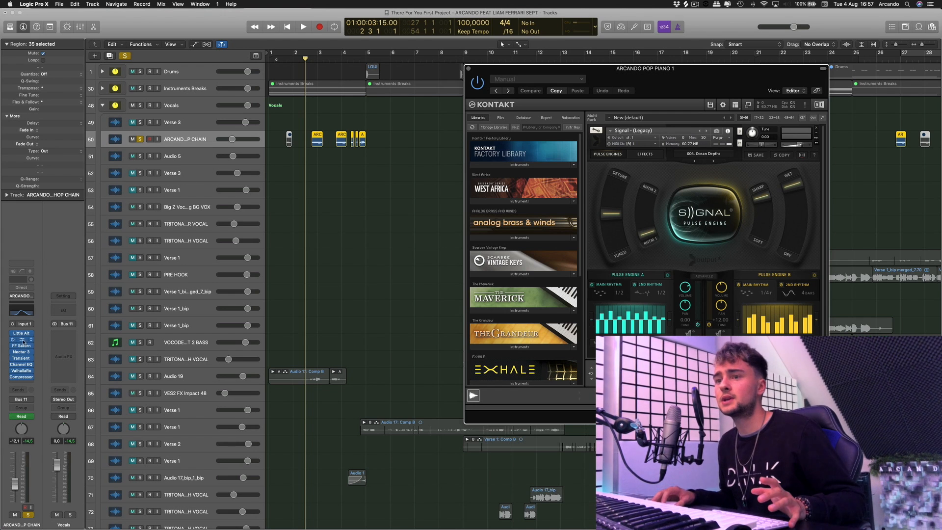
pyautogui.moveTo(12, 333); pyautogui.dragTo(12, 377)
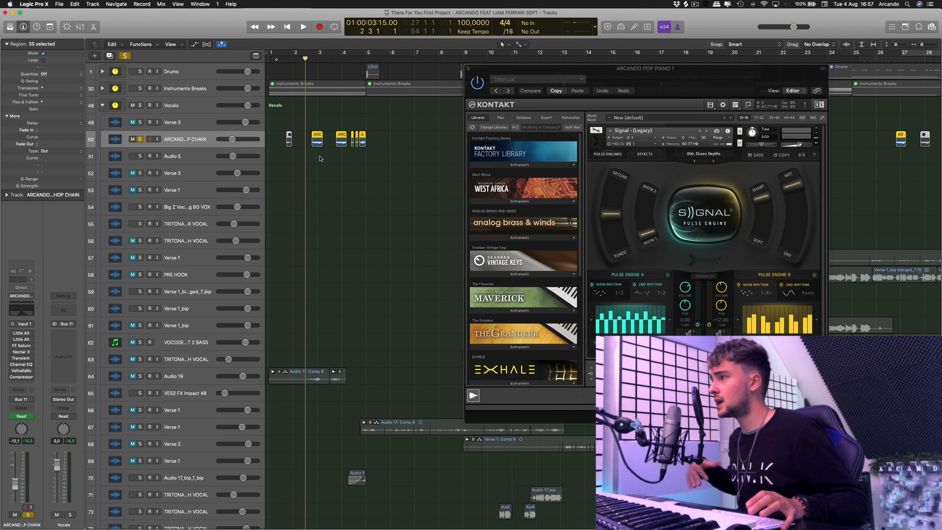
pyautogui.press('space')
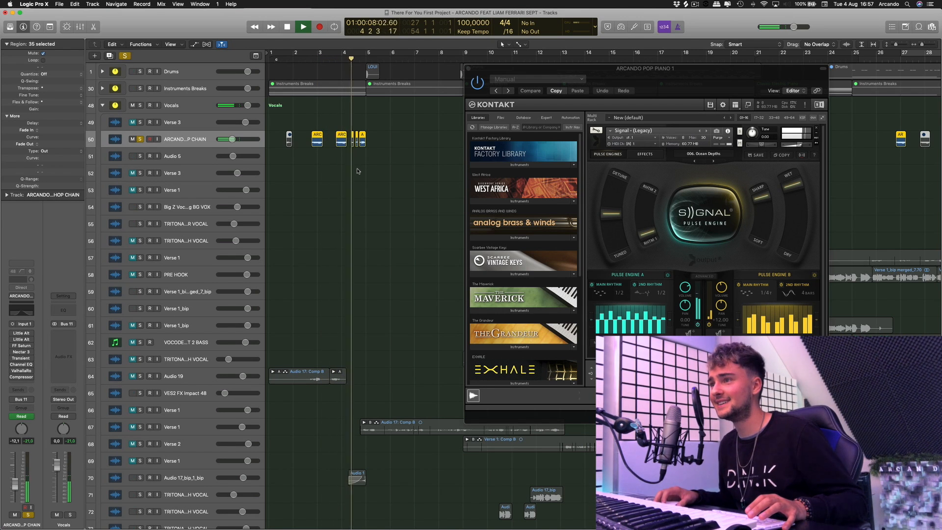
pyautogui.press('space')
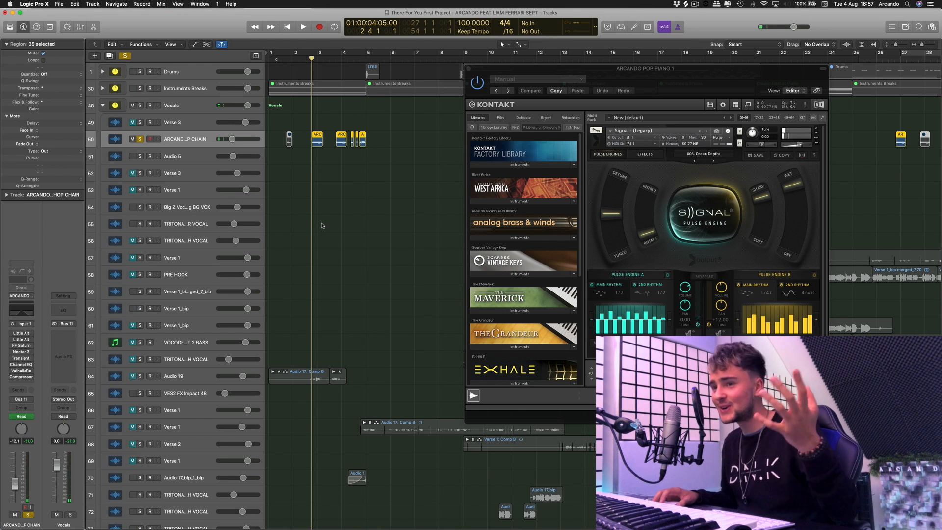
# Re-enable both Little AlterBoy effects on the vocal chop track, review their settings, close their windows, and play the chops through them.
pyautogui.click(13, 333)
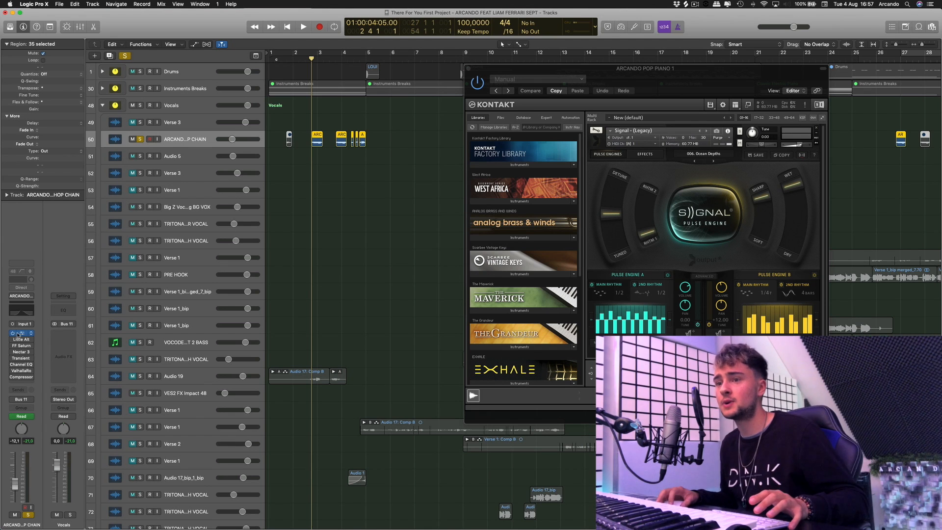
pyautogui.click(20, 334)
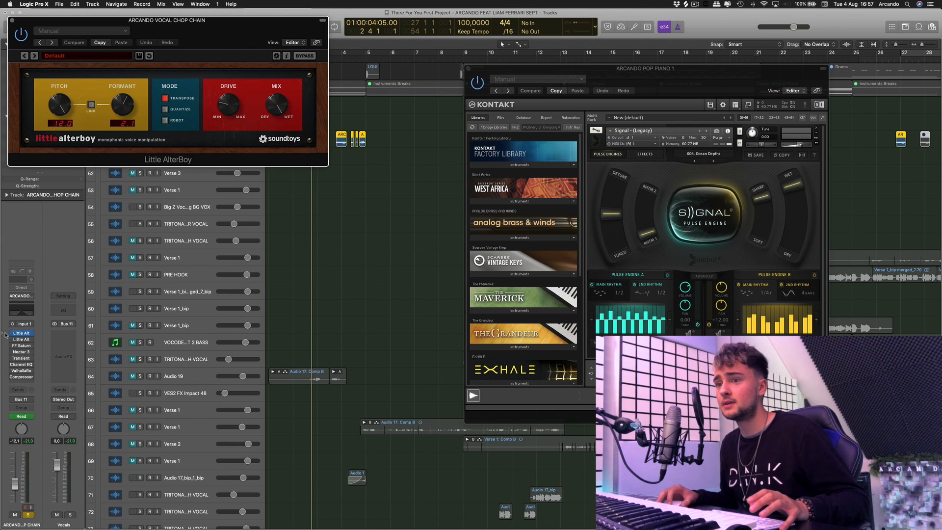
pyautogui.click(21, 339)
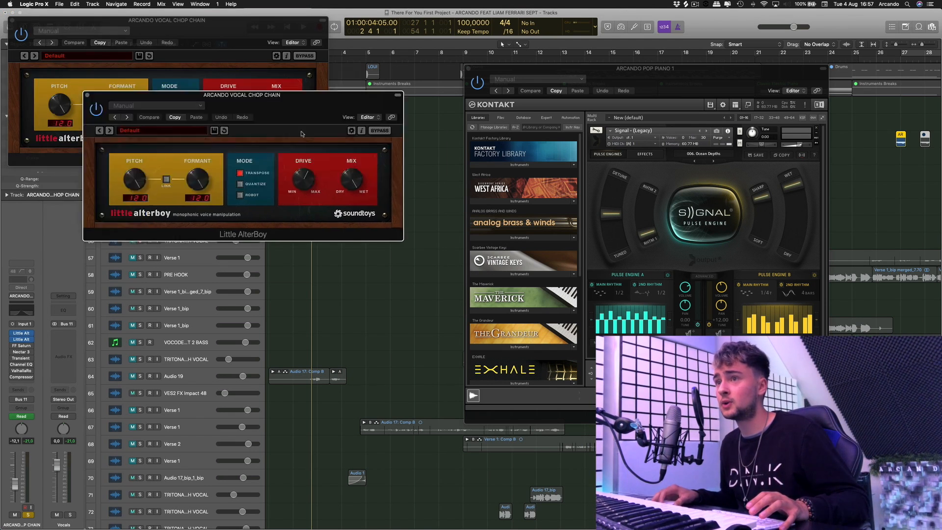
pyautogui.moveTo(301, 133); pyautogui.dragTo(403, 229)
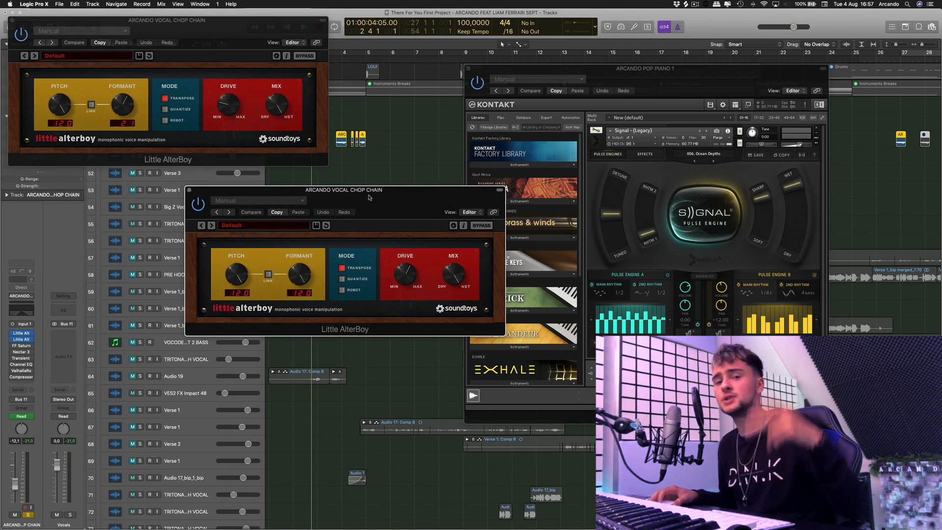
pyautogui.click(189, 190)
pyautogui.click(12, 21)
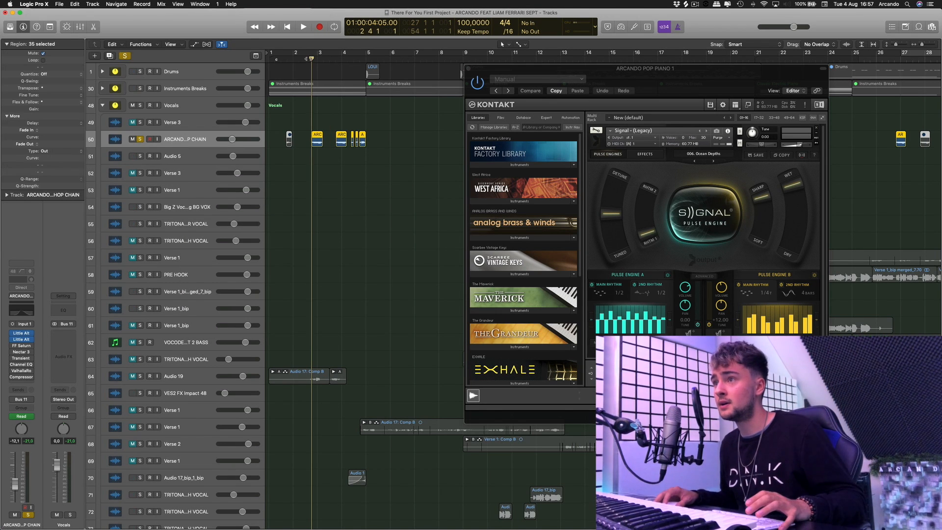
pyautogui.press('space')
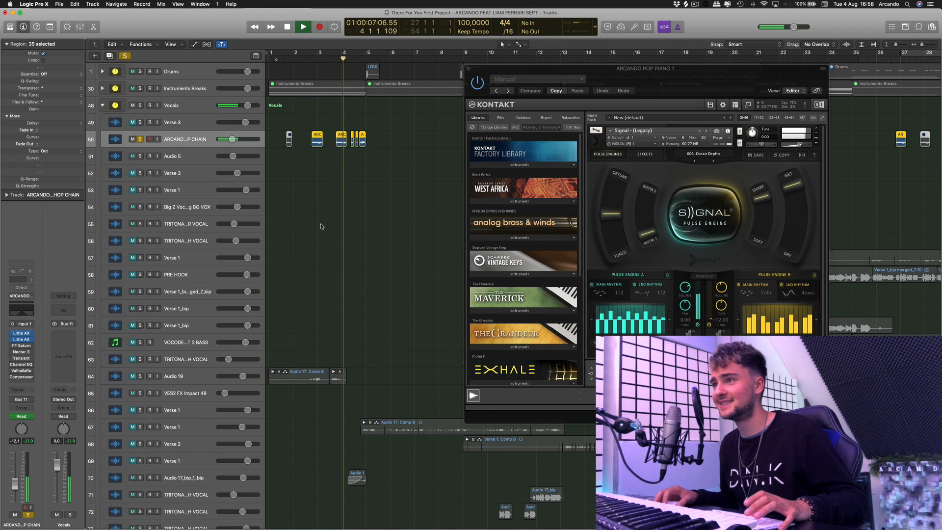
pyautogui.press('space')
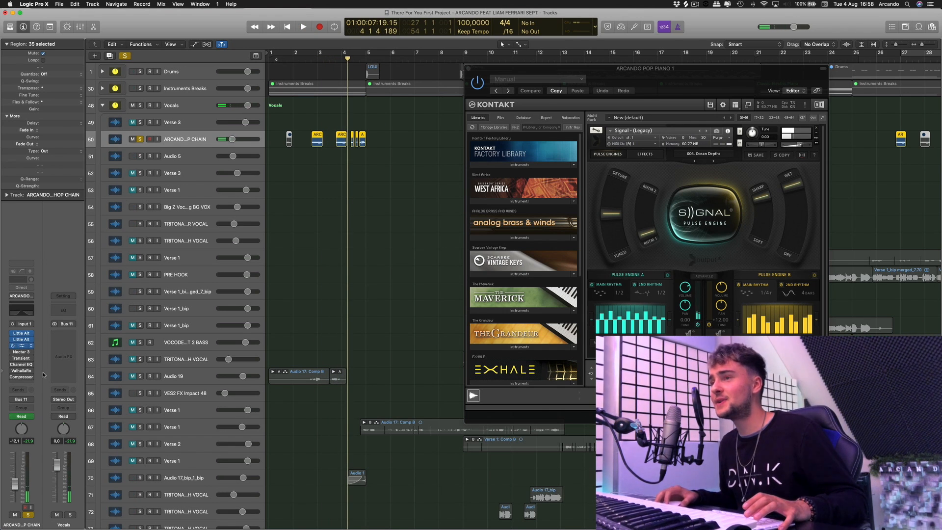
# Re-enable FF Saturn and Nectar 3 on the vocal chop track, review their settings, and close the Saturn window.
pyautogui.click(14, 346)
pyautogui.moveTo(203, 32); pyautogui.dragTo(402, 200)
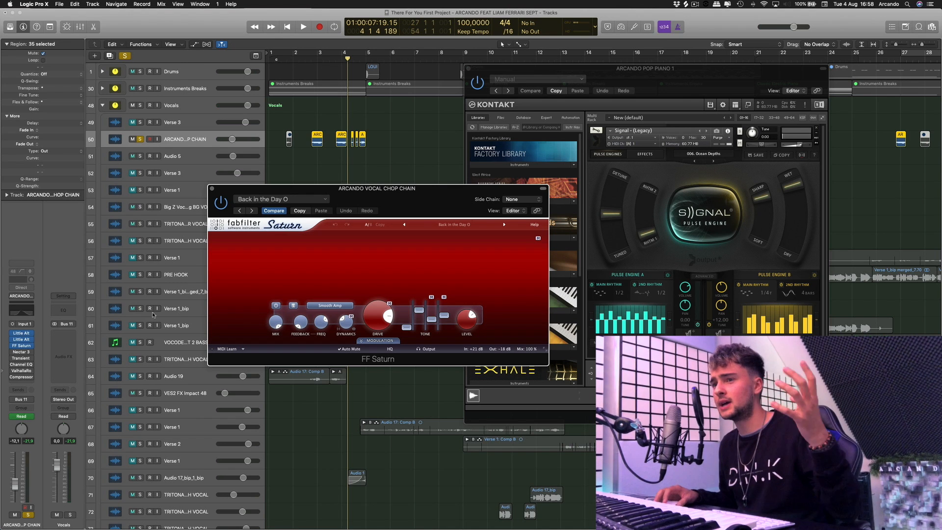
pyautogui.click(13, 352)
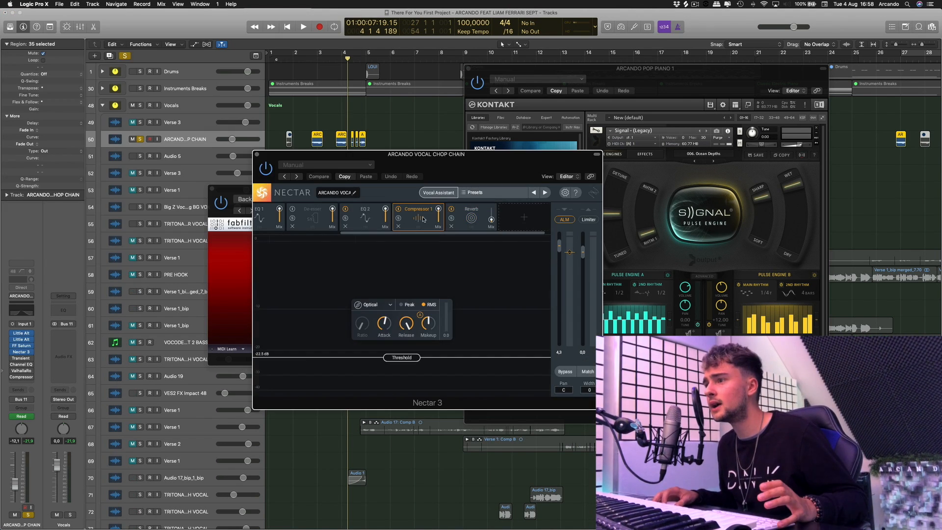
pyautogui.moveTo(438, 234); pyautogui.dragTo(344, 234)
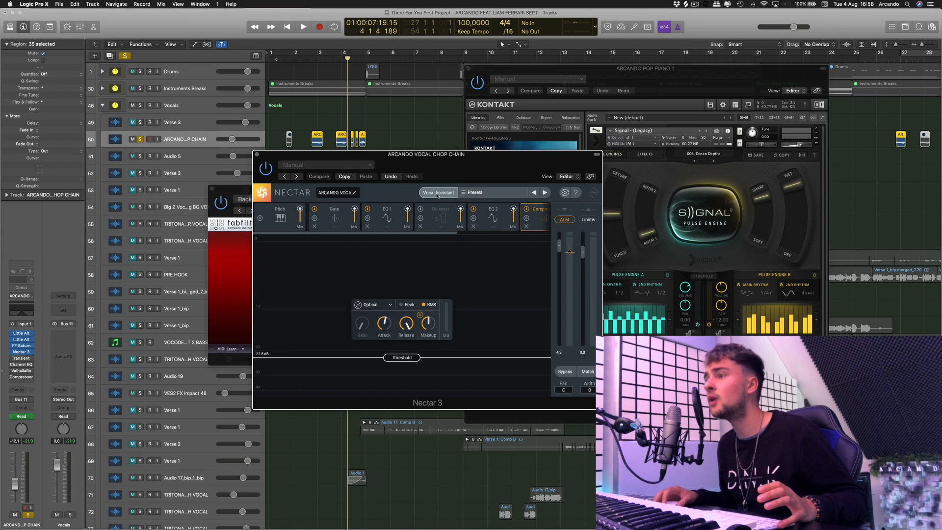
pyautogui.moveTo(491, 156); pyautogui.dragTo(548, 182)
pyautogui.click(213, 188)
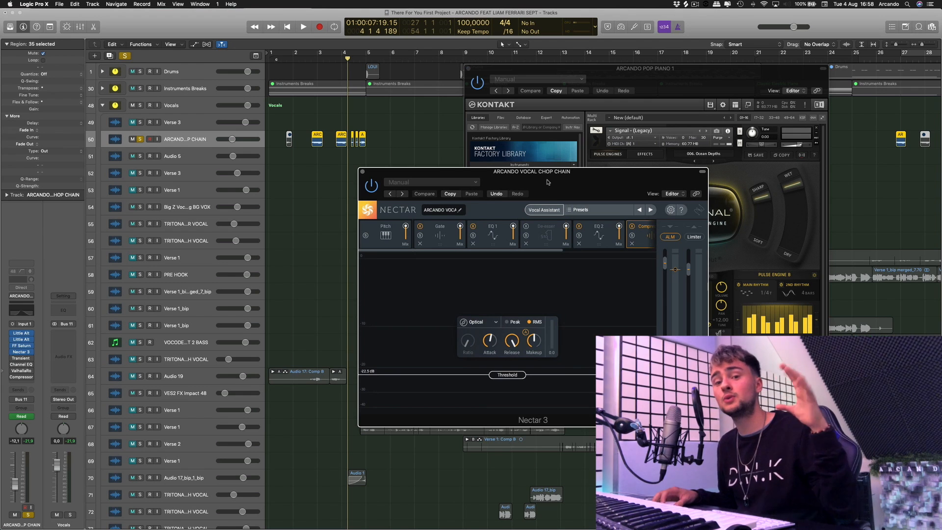
# View Nectar 3's Vocal Assistant options, dismiss them, and play the vocal chops with the Pitch module displayed.
pyautogui.click(544, 211)
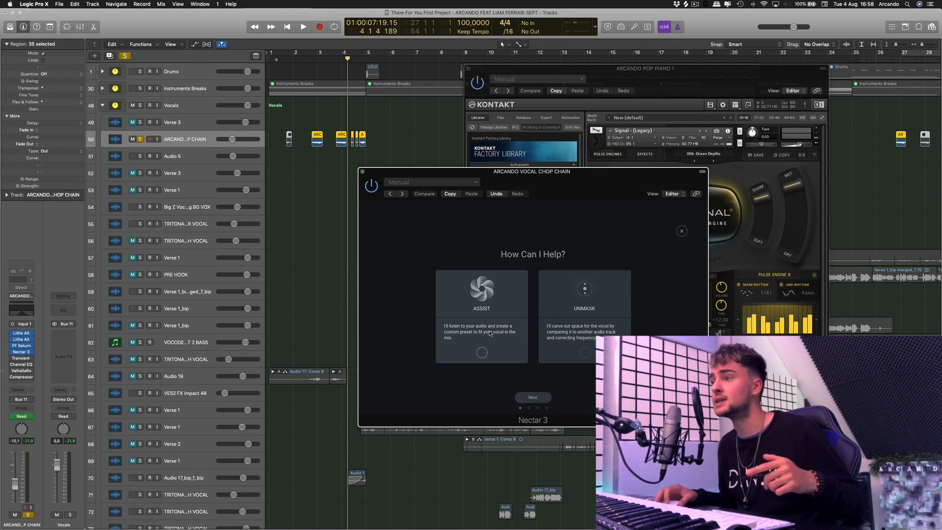
pyautogui.click(682, 231)
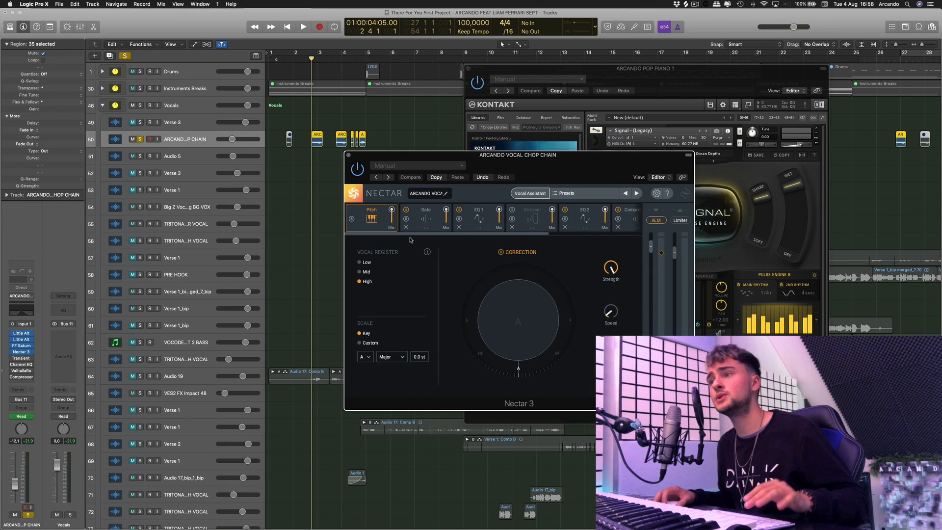
pyautogui.press('space')
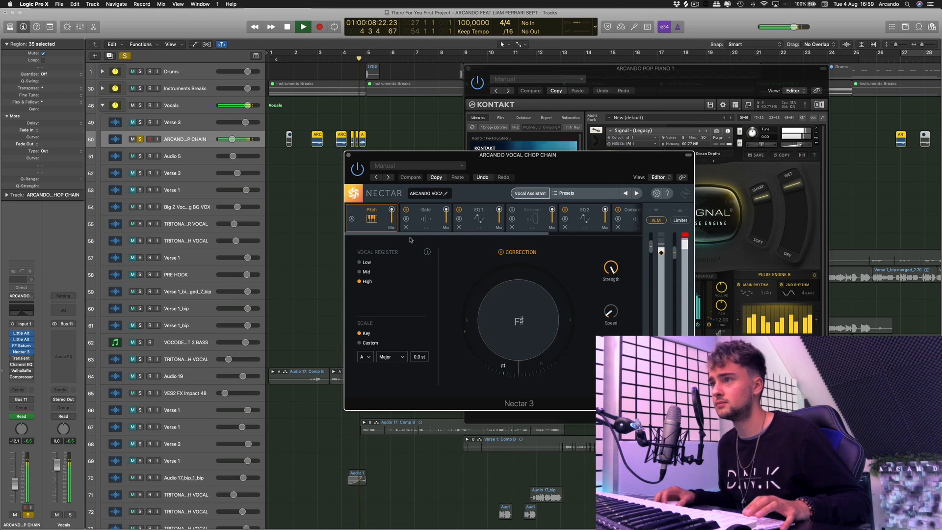
pyautogui.press('space')
# Move the playhead back to before the vocal chops, then re-enable Transient Master and Channel EQ on their track and open both for review.
pyautogui.click(305, 62)
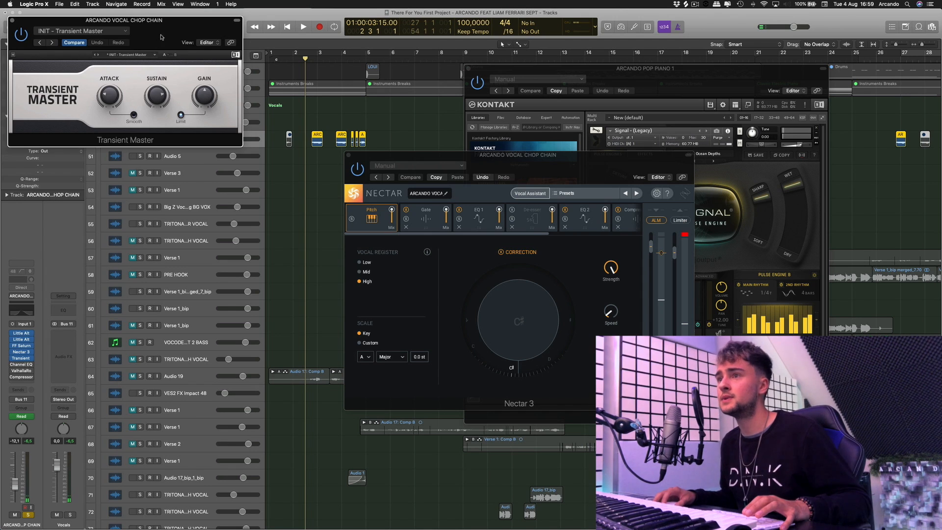
pyautogui.moveTo(162, 37); pyautogui.dragTo(436, 222)
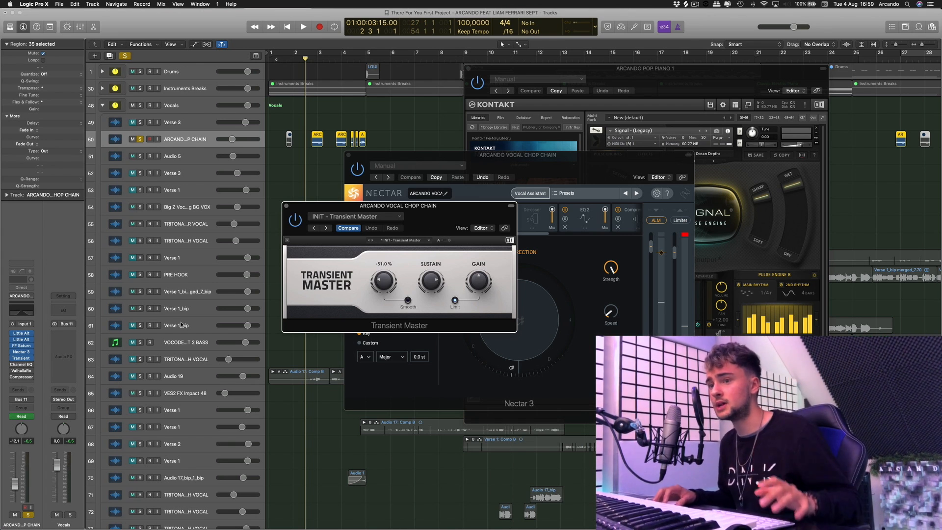
pyautogui.click(13, 365)
pyautogui.click(21, 365)
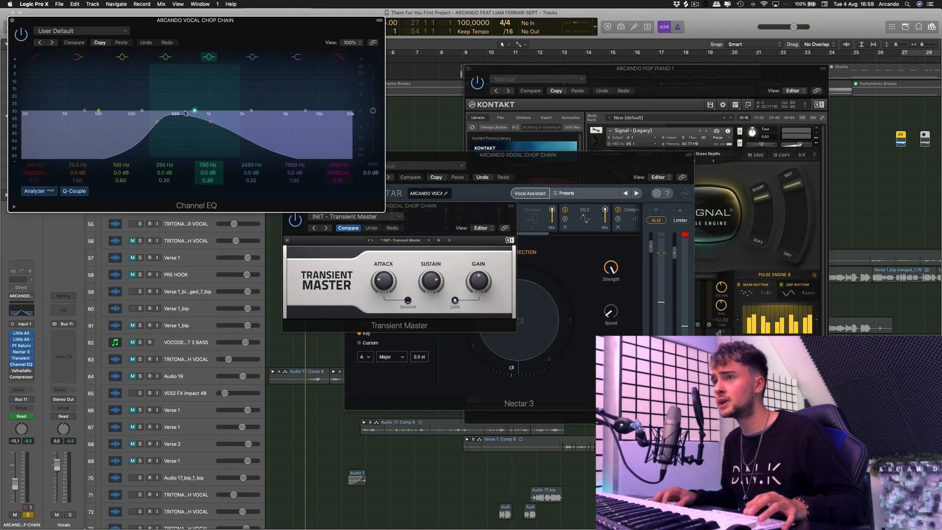
# Uncover the chop regions by moving the Channel EQ window aside, and play the vocal chops through the EQ.
pyautogui.moveTo(222, 36); pyautogui.dragTo(447, 260)
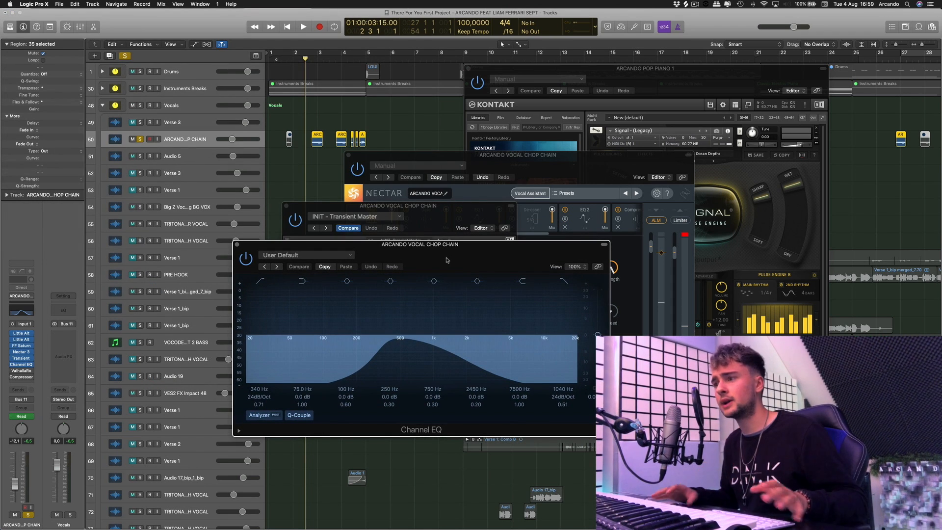
pyautogui.press('space')
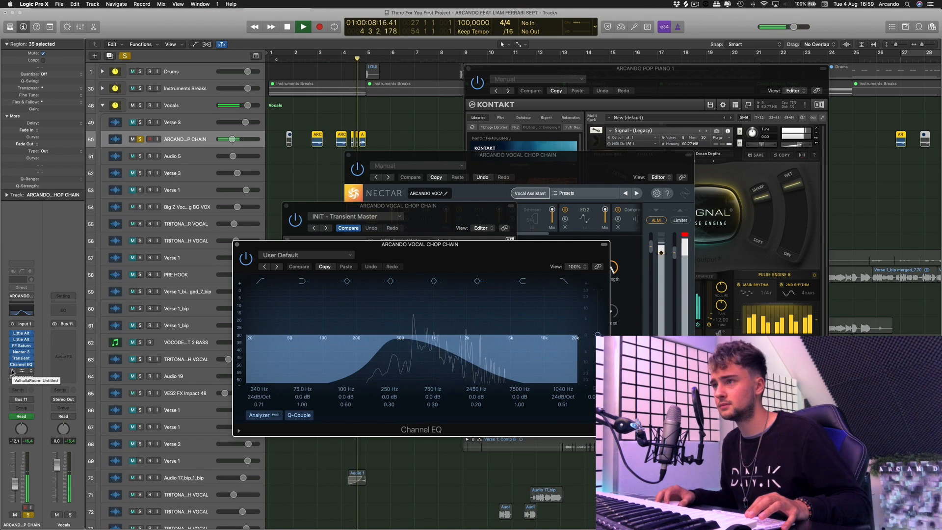
pyautogui.press('space')
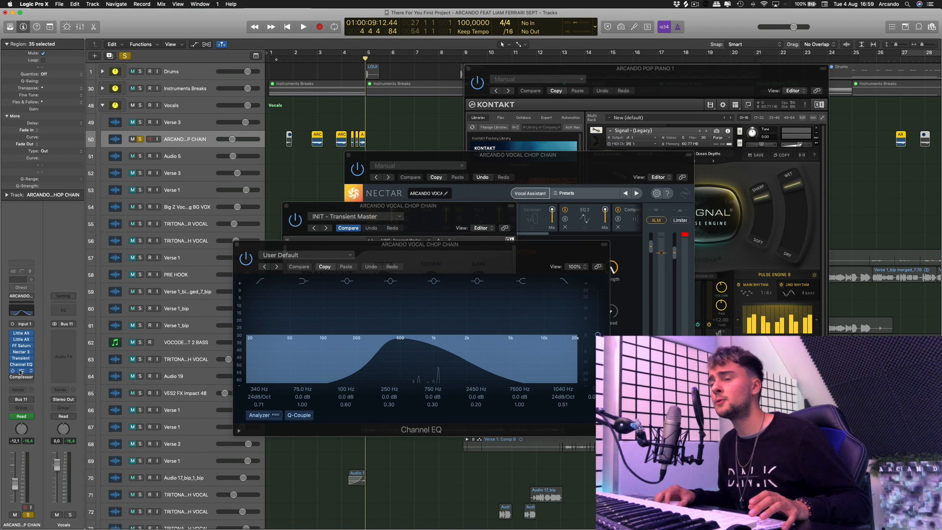
# Re-enable ValhallaRoom on the vocal chop track, review its settings, and play the chops through the reverb from before bar 3.
pyautogui.click(21, 372)
pyautogui.moveTo(282, 86); pyautogui.dragTo(544, 134)
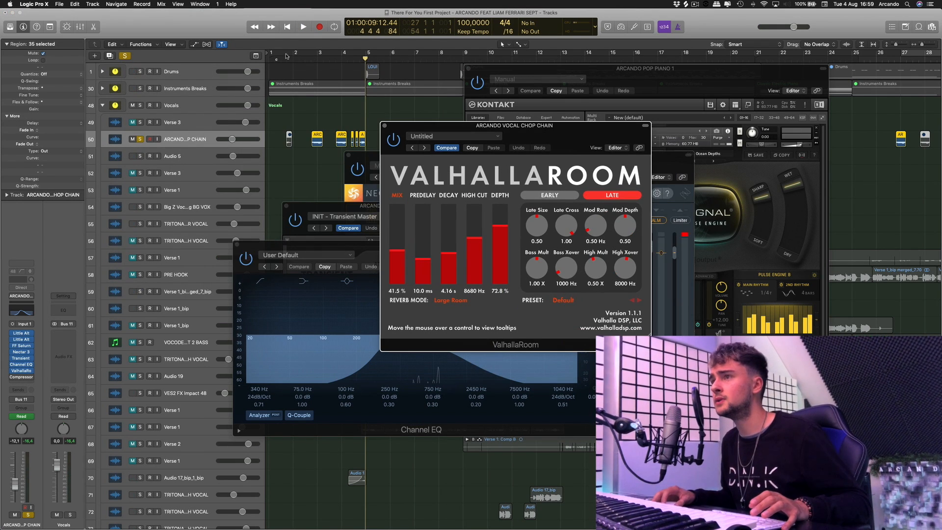
pyautogui.click(305, 56)
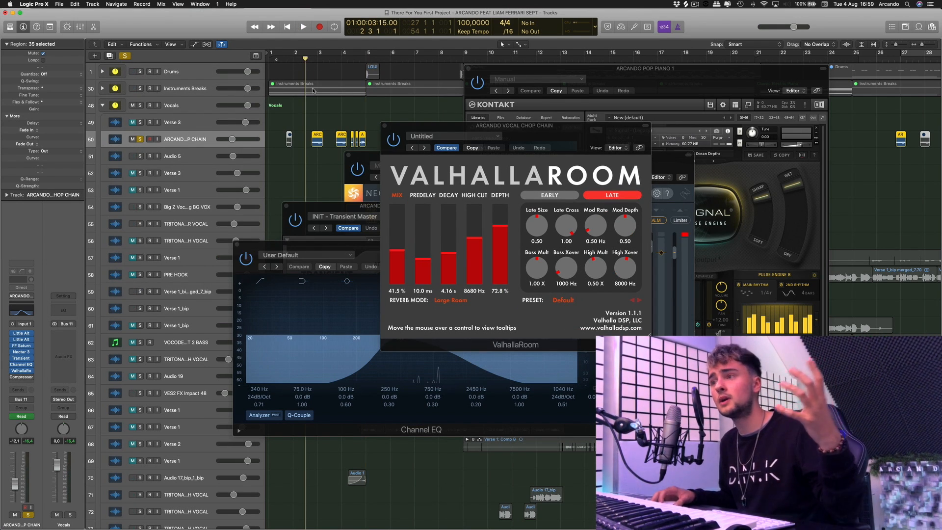
pyautogui.press('space')
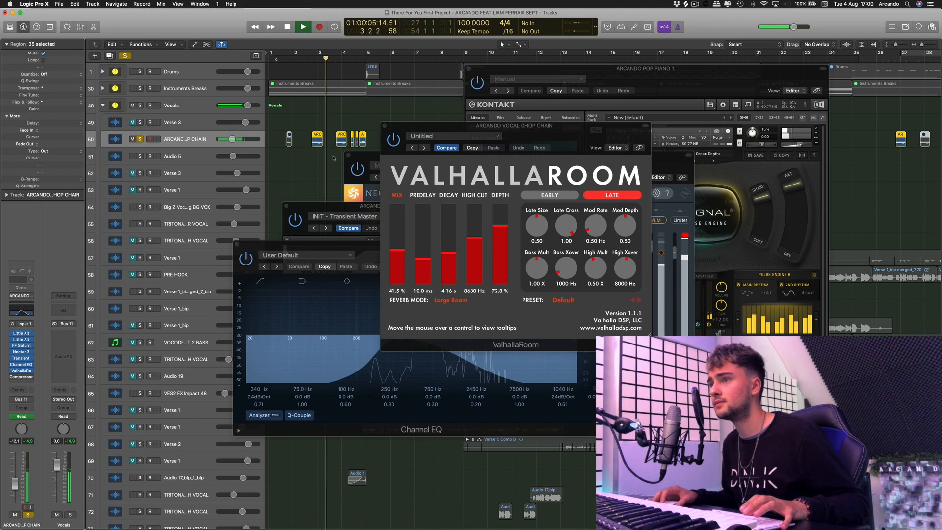
pyautogui.press('space')
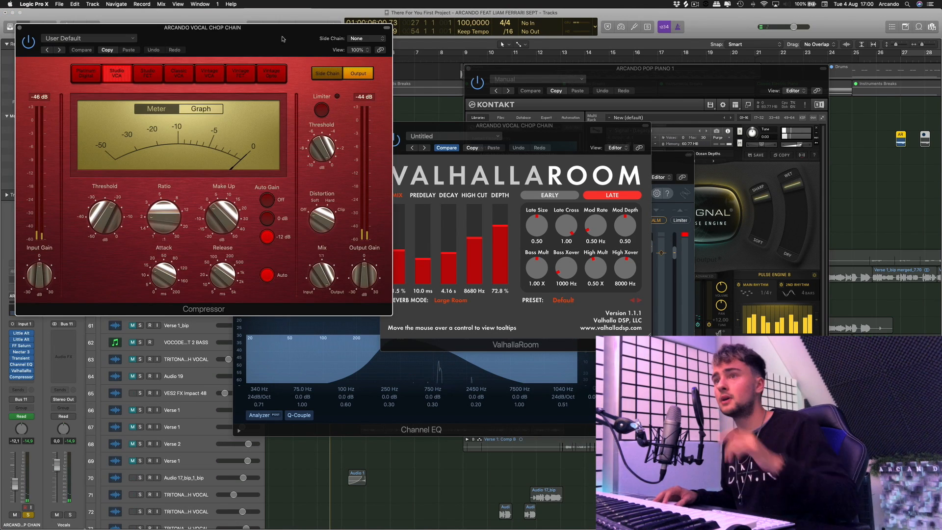
# Re-enable the Compressor on the vocal chop track, review its Studio VCA settings, and play the chops through the full effect chain.
pyautogui.moveTo(282, 39); pyautogui.dragTo(670, 139)
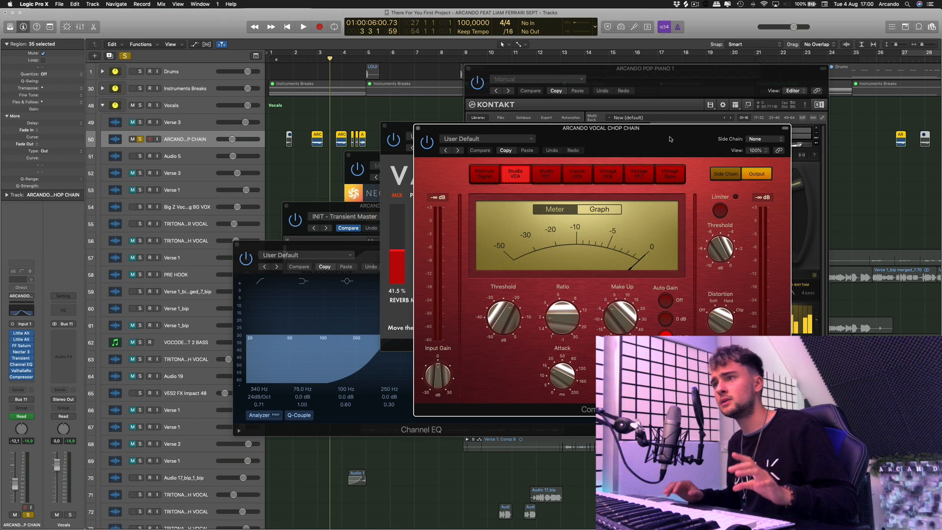
pyautogui.click(133, 72)
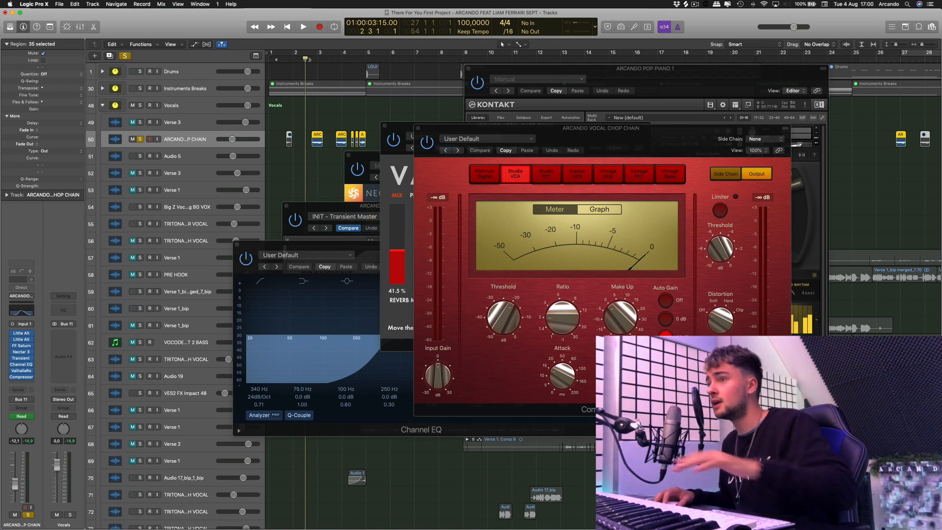
pyautogui.moveTo(623, 146); pyautogui.dragTo(618, 143)
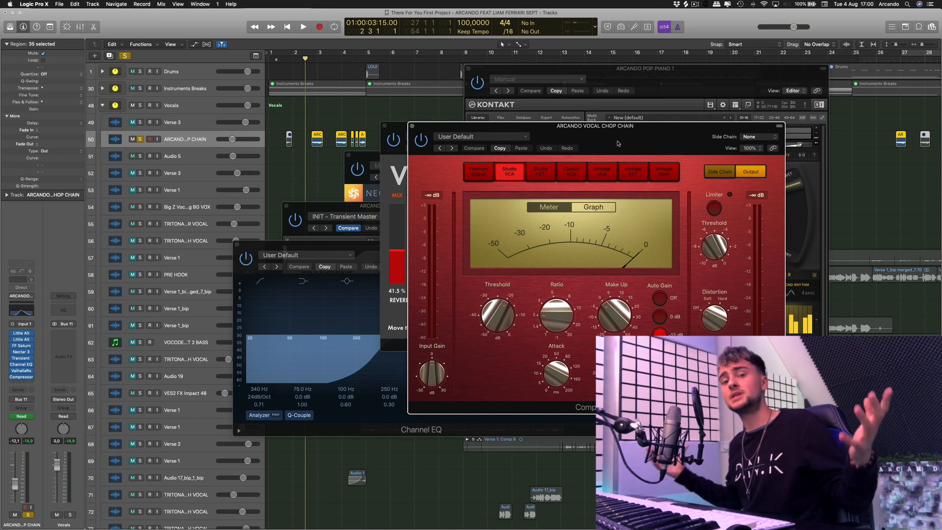
pyautogui.press('space')
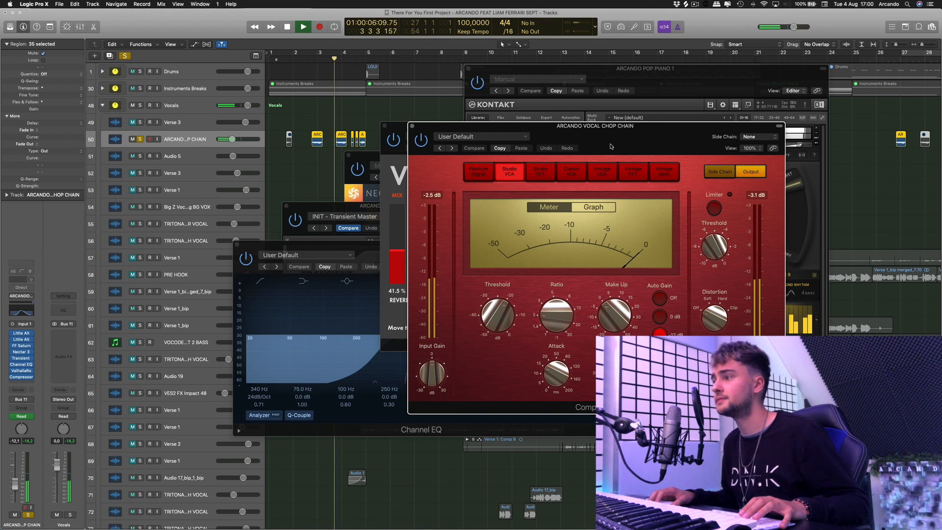
pyautogui.press('space')
# Close all the open plug-in windows to uncover the arrangement.
pyautogui.click(413, 127)
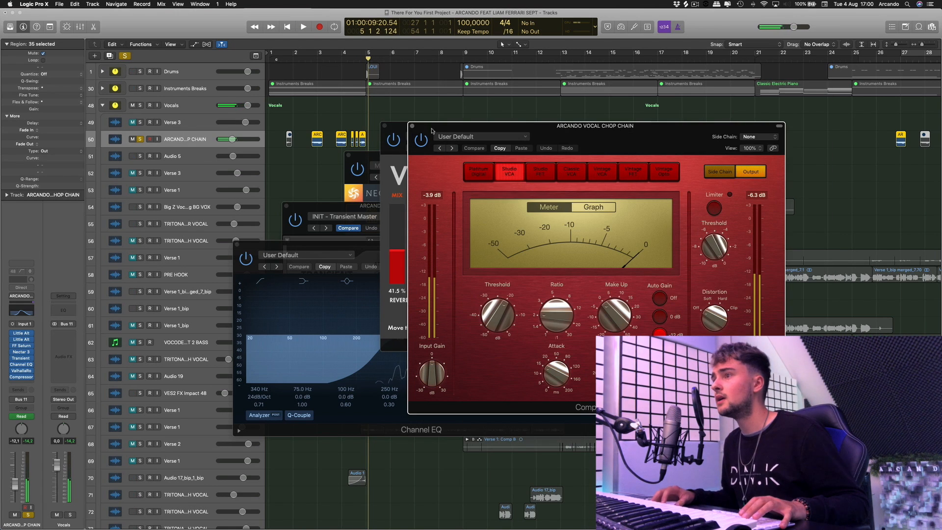
pyautogui.click(413, 126)
pyautogui.click(384, 126)
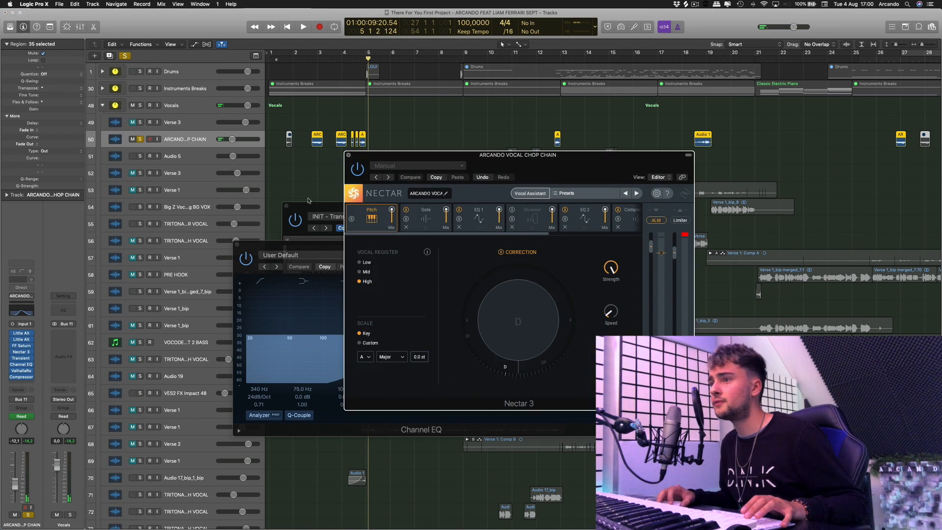
pyautogui.click(349, 156)
pyautogui.click(287, 207)
pyautogui.click(237, 244)
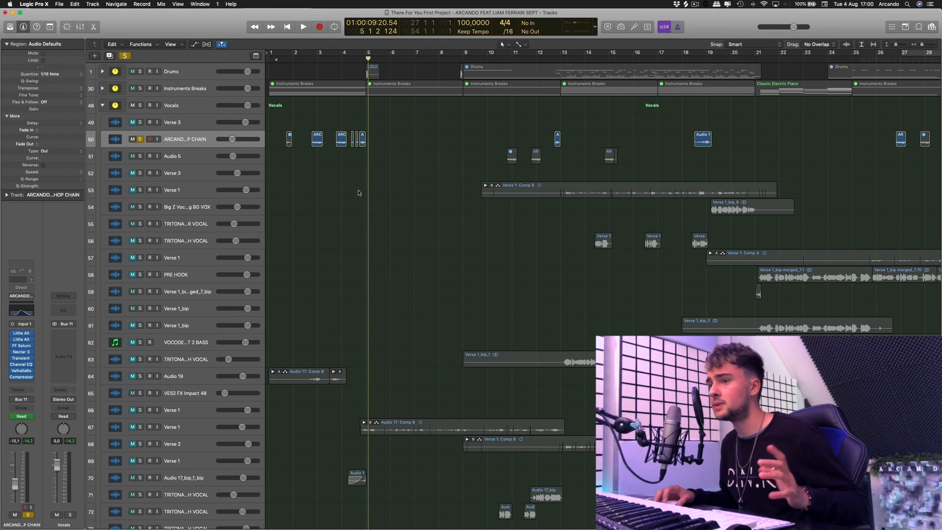
# Clear the vocal chop solo, solo the Verse 1_bip merged_7_bip track, and play it from the start of the song.
pyautogui.scroll(-10, 401, 250)
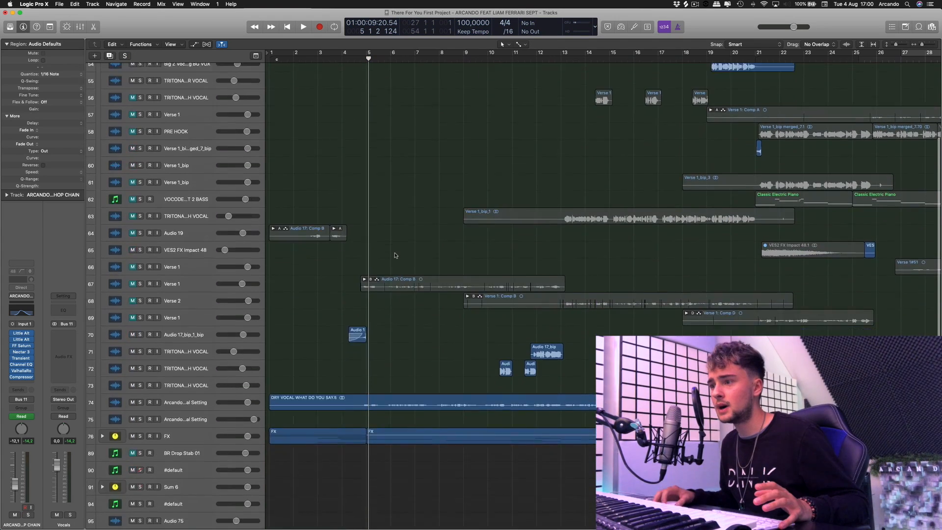
pyautogui.scroll(-6, 332, 261)
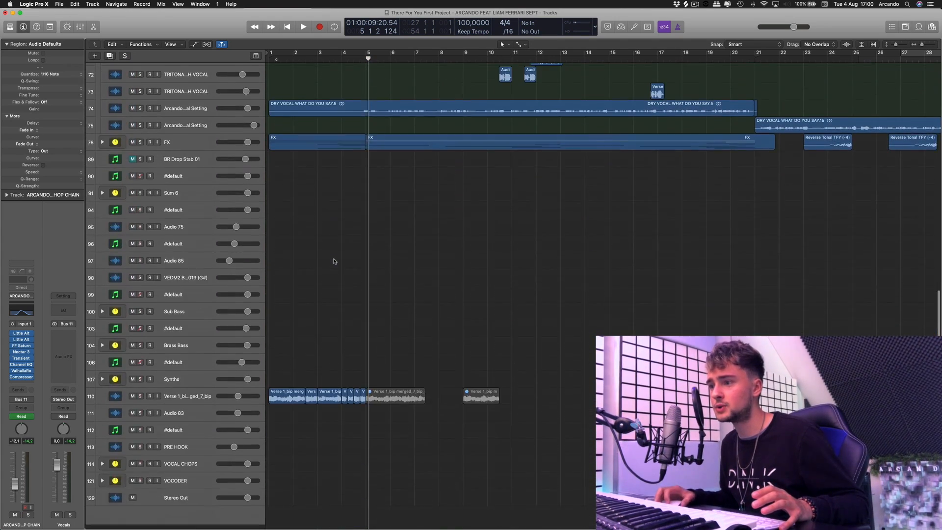
pyautogui.press('Return')
pyautogui.hscroll(-1, 297, 106)
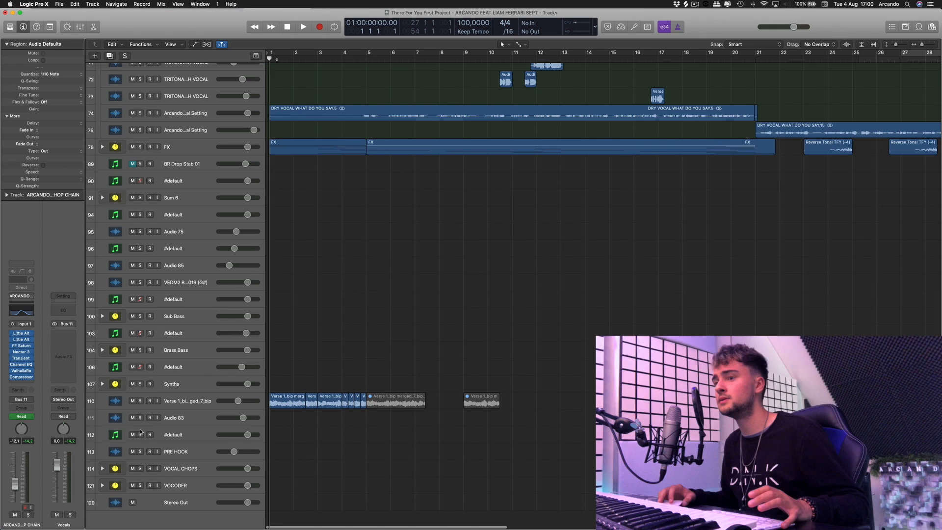
pyautogui.click(140, 400)
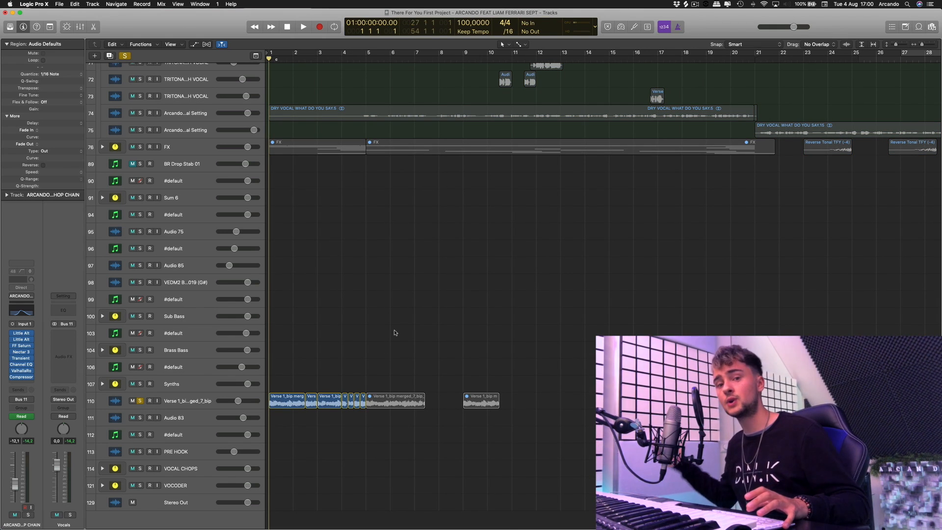
pyautogui.press('space')
pyautogui.click(191, 401)
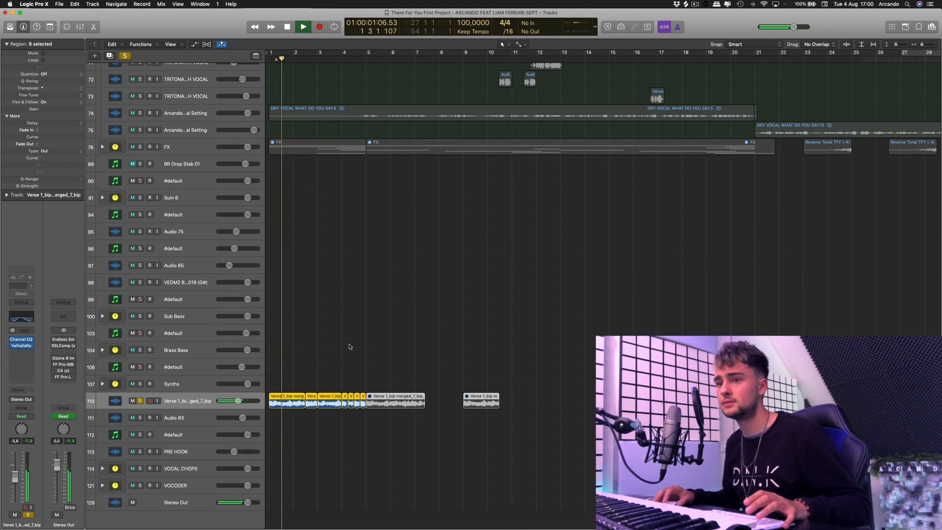
pyautogui.click(351, 348)
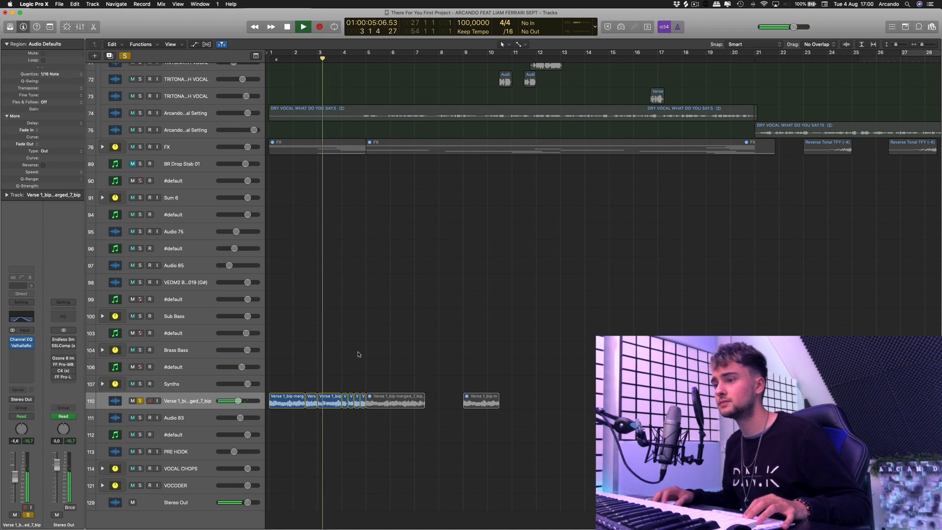
pyautogui.press('space')
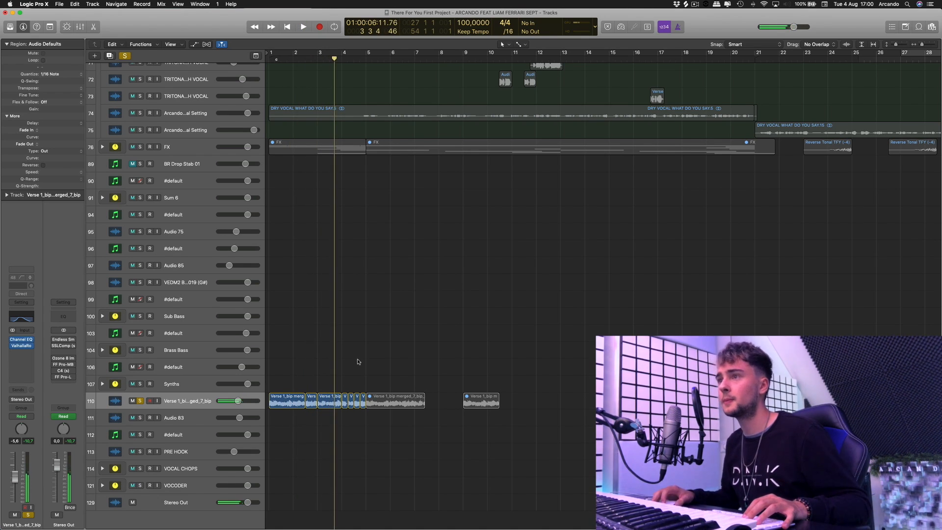
pyautogui.click(288, 27)
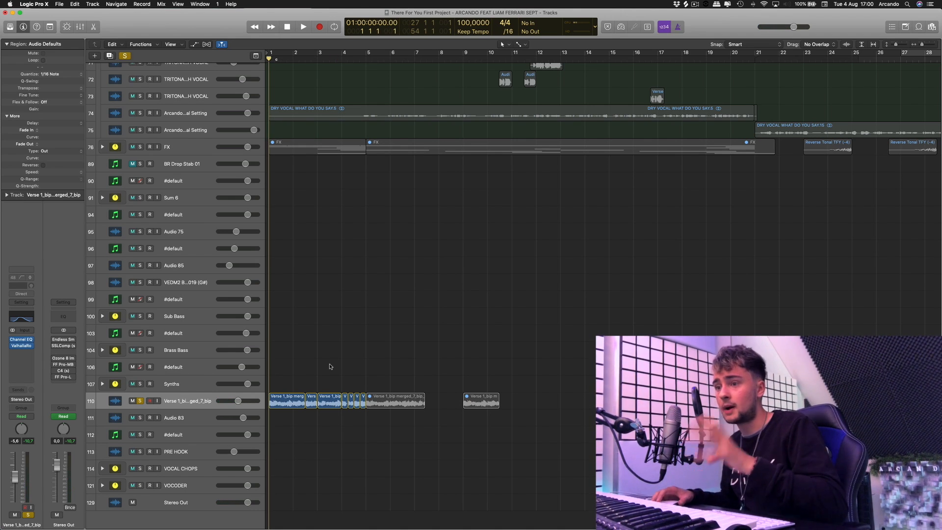
# Review the Channel EQ and ValhallaRoom settings on the Verse 1_bip merged_7_bip track, and close both windows.
pyautogui.click(23, 341)
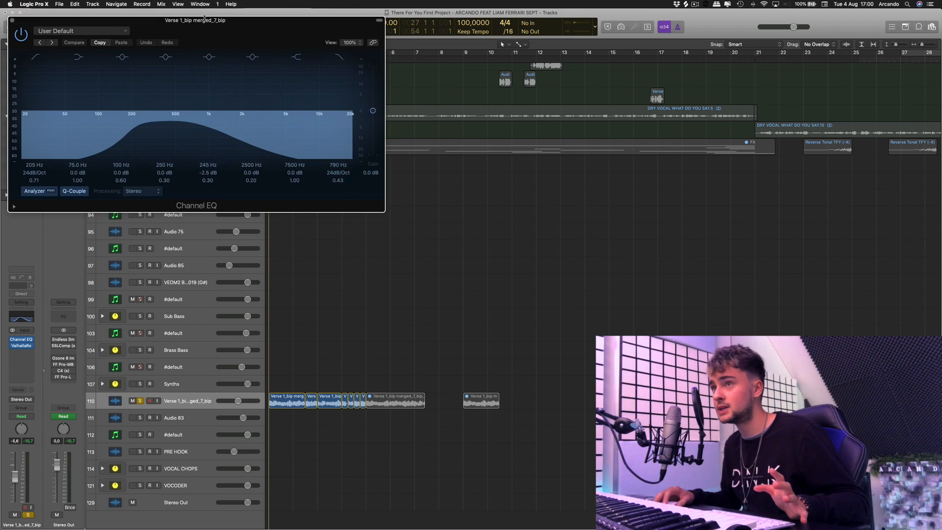
pyautogui.moveTo(211, 20); pyautogui.dragTo(529, 120)
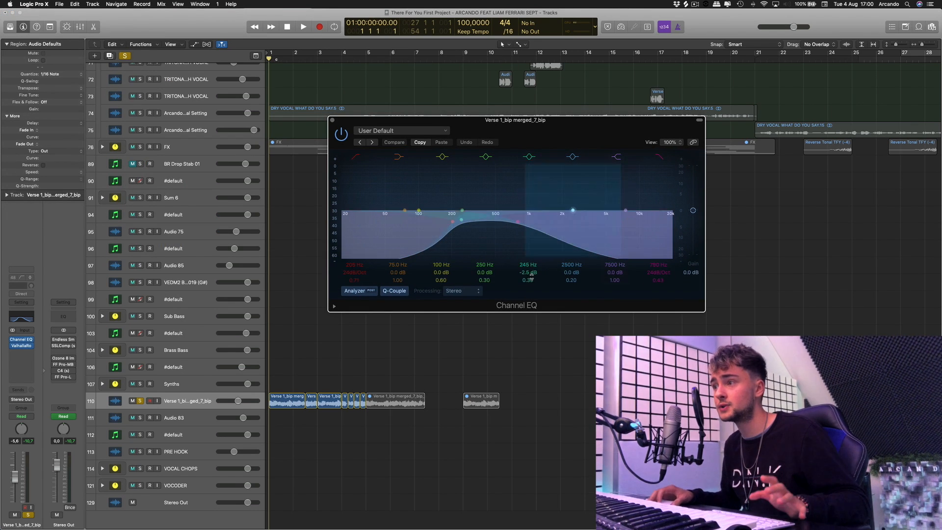
pyautogui.click(21, 346)
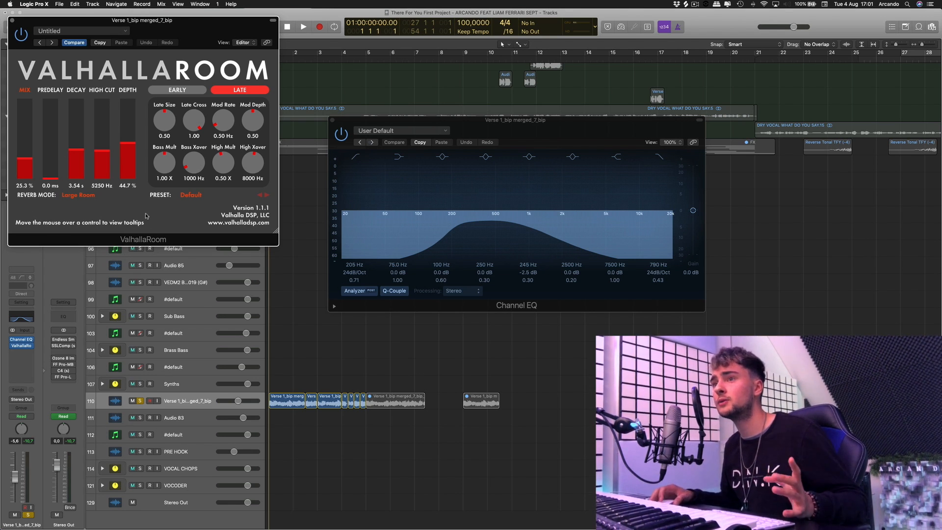
pyautogui.click(12, 21)
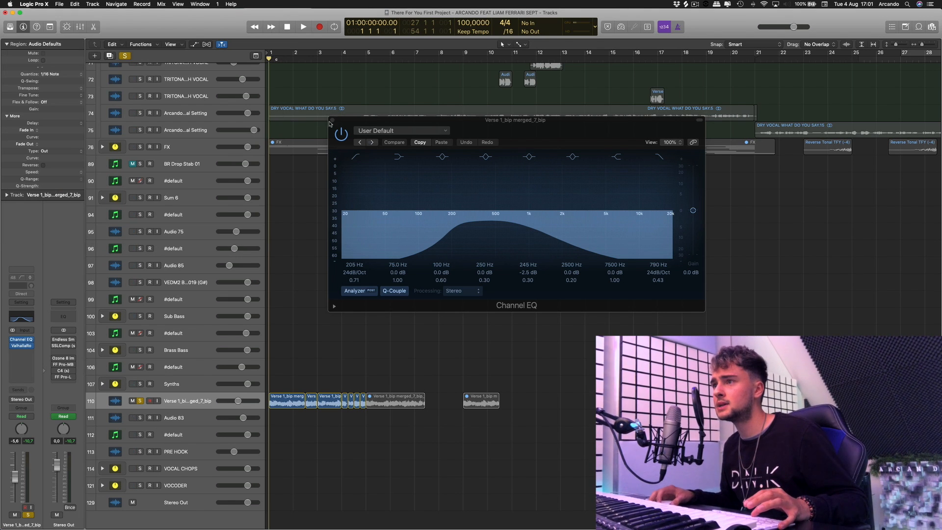
pyautogui.click(331, 121)
# Clear the solo, expand the FX track stack, and audition the KRNE_FX Vinyl Crackle track on its own from the song start.
pyautogui.click(126, 56)
pyautogui.click(102, 147)
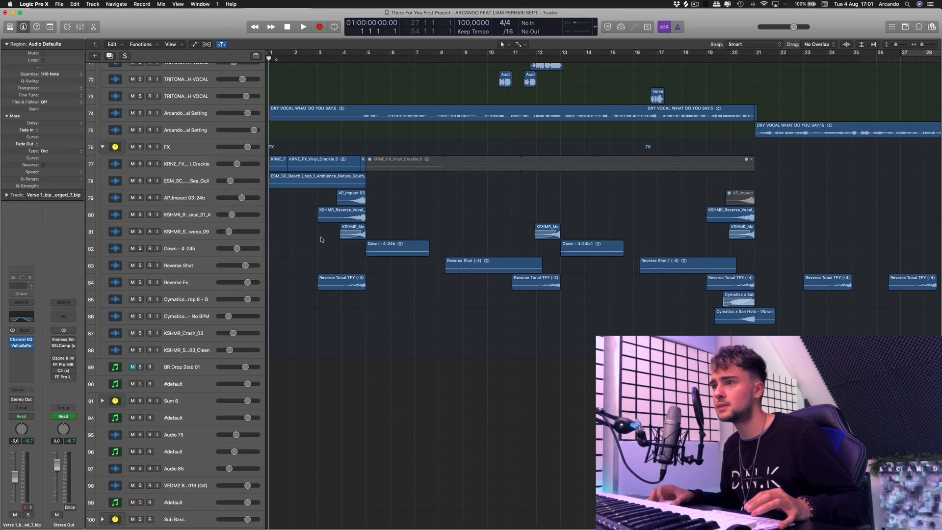
pyautogui.scroll(-1, 313, 169)
pyautogui.scroll(2, 313, 170)
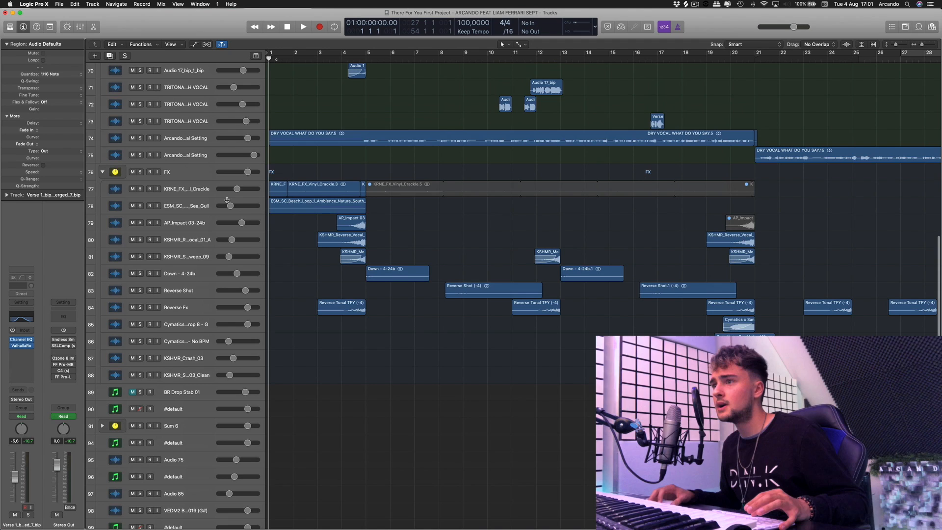
pyautogui.click(178, 191)
pyautogui.press('s')
pyautogui.press('space')
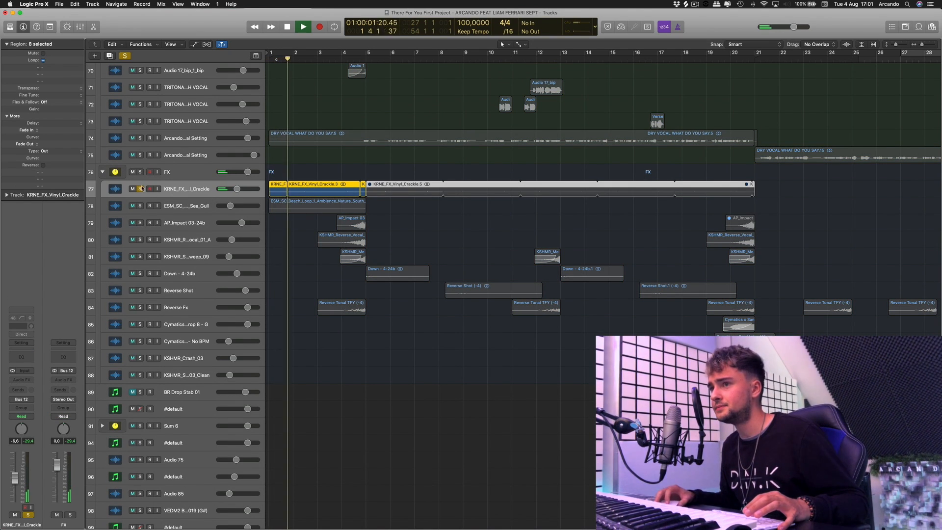
pyautogui.press('space')
pyautogui.press('s')
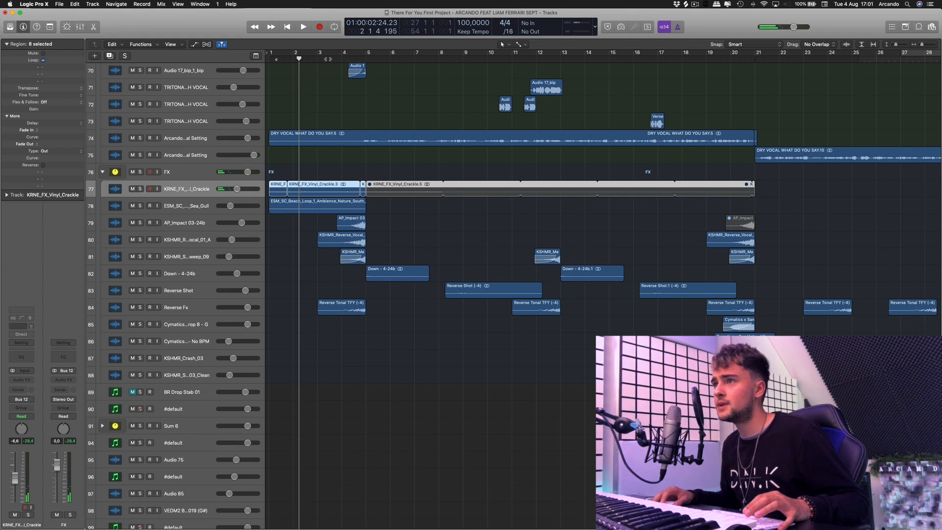
# Audition the FX tracks from the vinyl crackle through Reverse Fx soloed from the middle of bar 3, and collapse the FX stack.
pyautogui.click(328, 60)
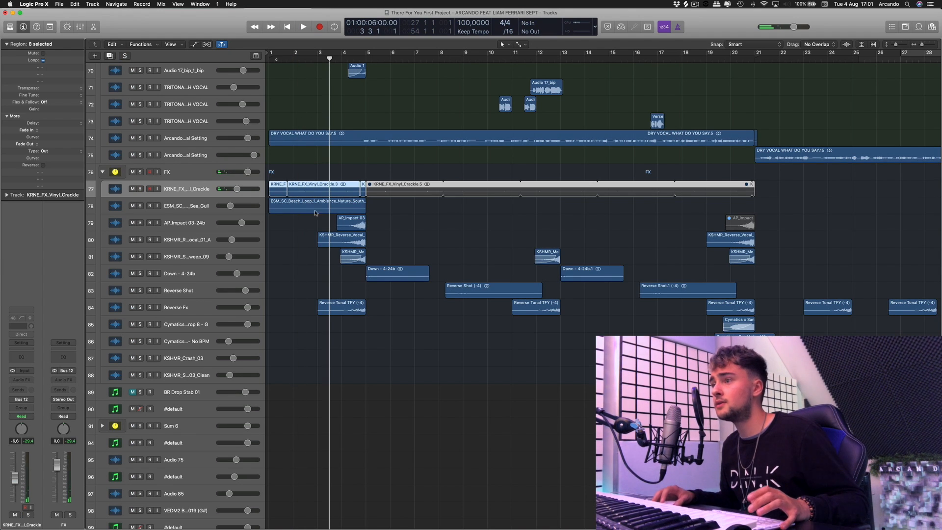
pyautogui.click(140, 206)
pyautogui.moveTo(140, 236); pyautogui.dragTo(141, 303)
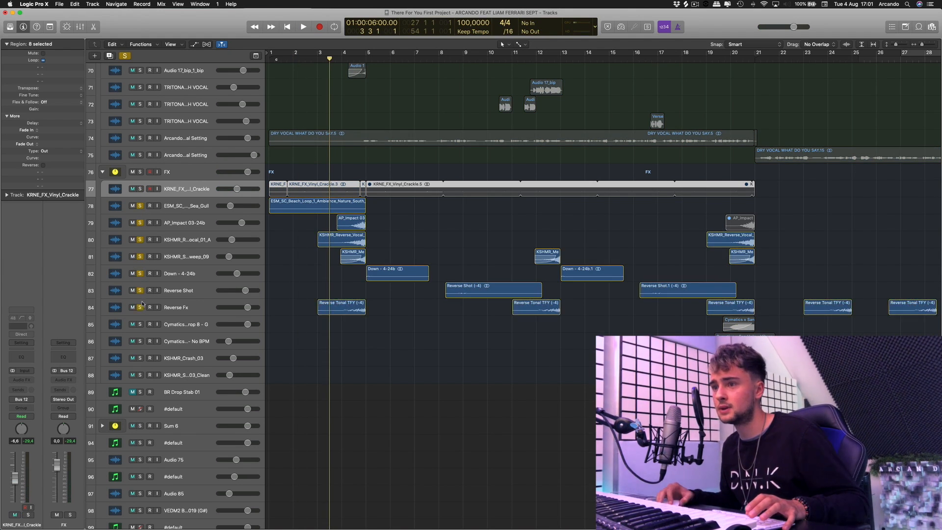
pyautogui.press('space')
pyautogui.click(449, 214)
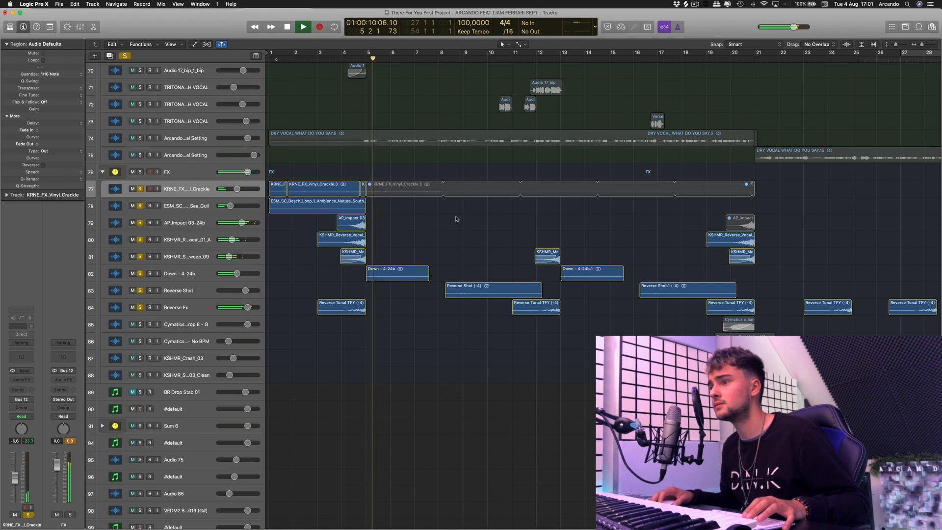
pyautogui.press('space')
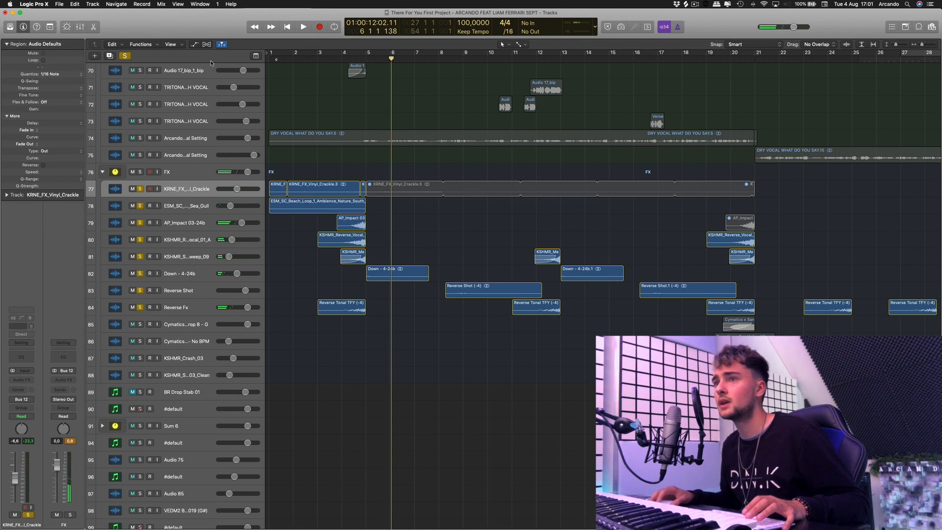
pyautogui.click(128, 57)
pyautogui.scroll(15, 483, 294)
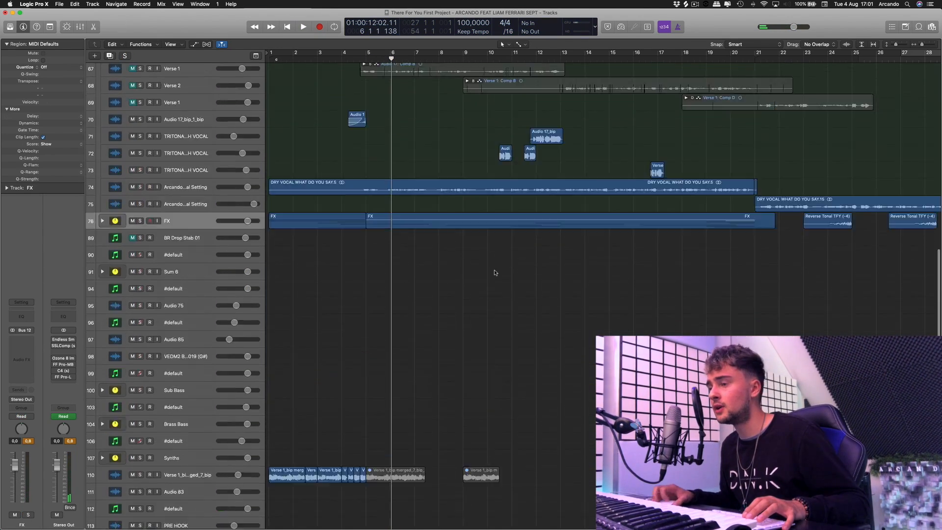
# Play the full arrangement from bar 5, collapse the Vocals stack and expand the Instruments Breaks stack.
pyautogui.press(',')
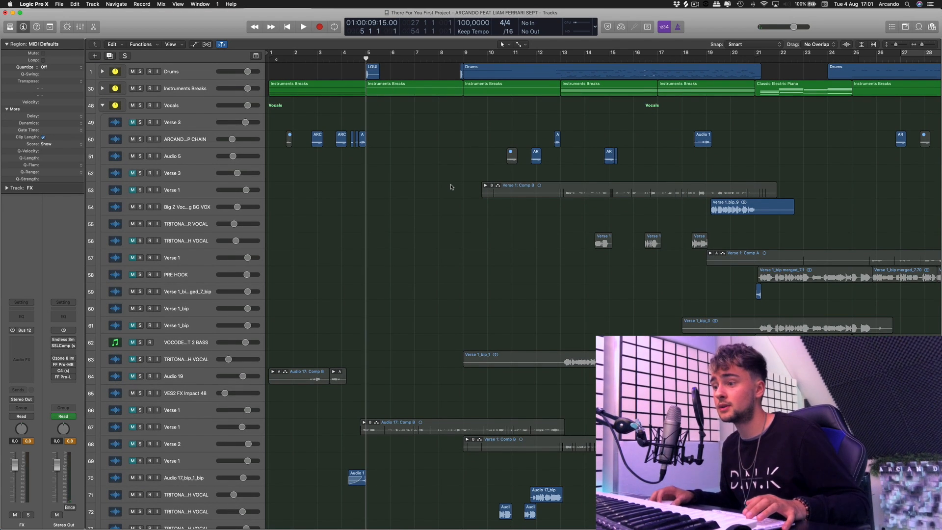
pyautogui.press('space')
pyautogui.scroll(-10, 450, 186)
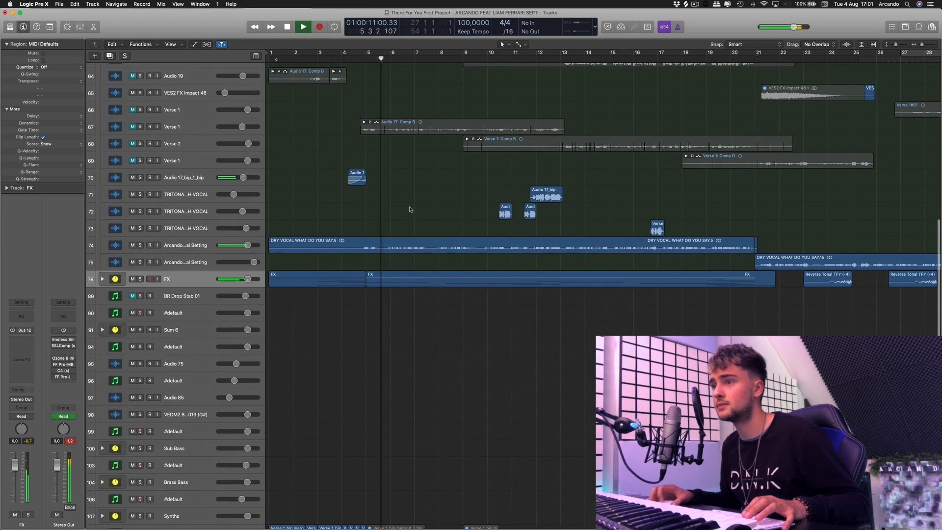
pyautogui.scroll(2, 424, 262)
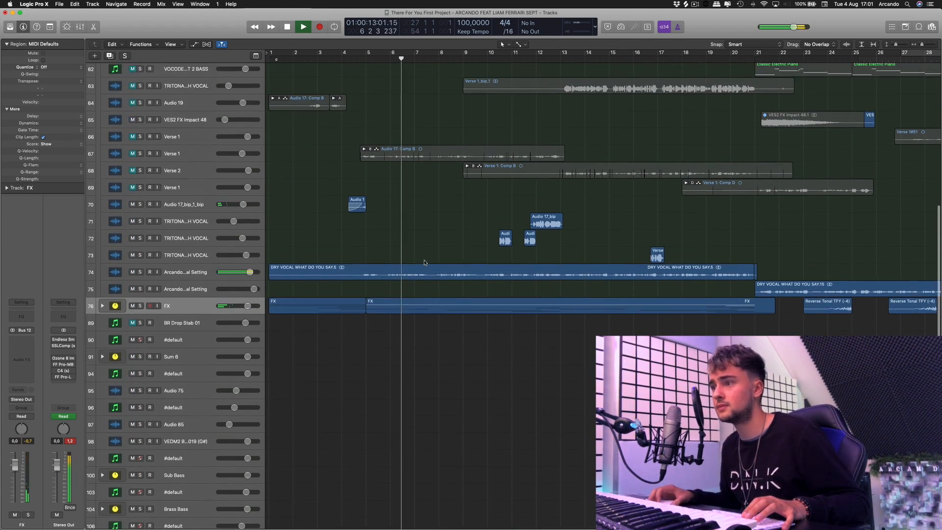
pyautogui.scroll(10, 425, 262)
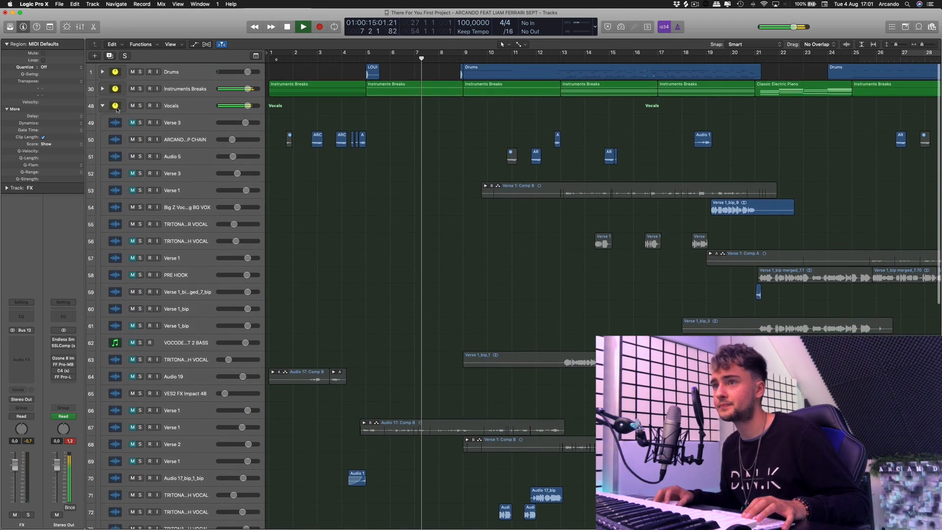
pyautogui.click(102, 106)
pyautogui.click(102, 88)
pyautogui.press('space')
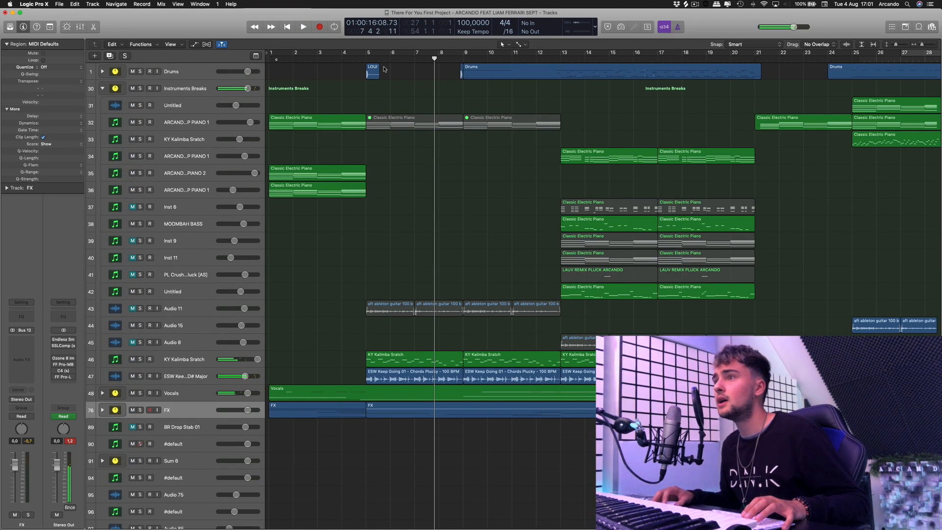
# Solo the Drums stack, expand it, and audition the LOUIS one-shot surreal region at bar 5.
pyautogui.press('space')
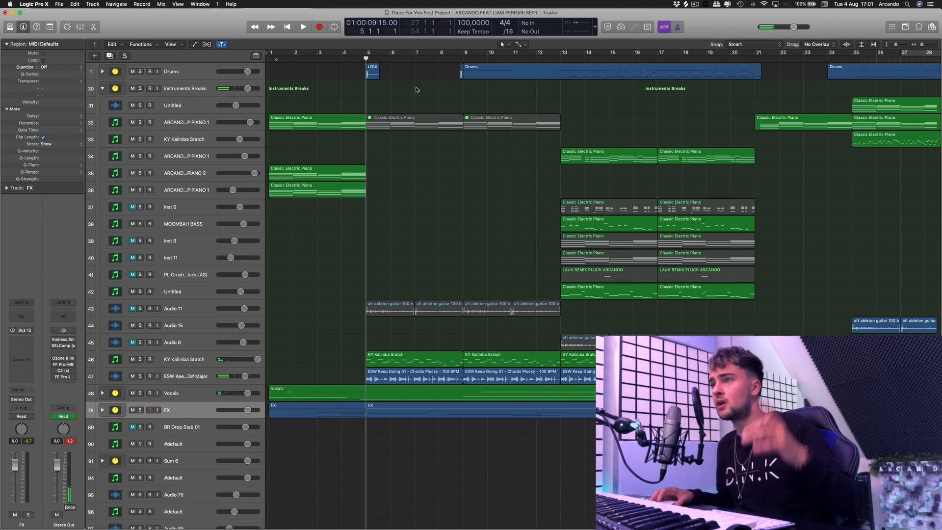
pyautogui.click(140, 72)
pyautogui.press('space')
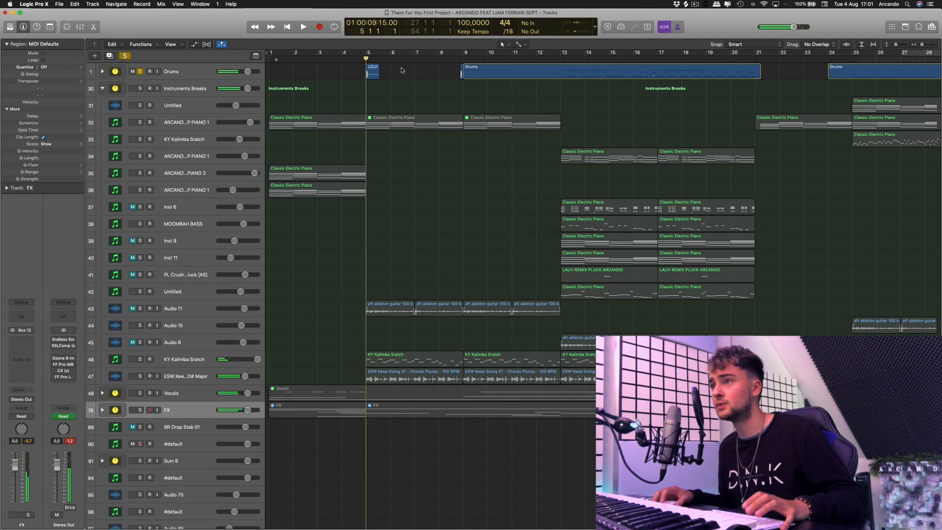
pyautogui.click(103, 72)
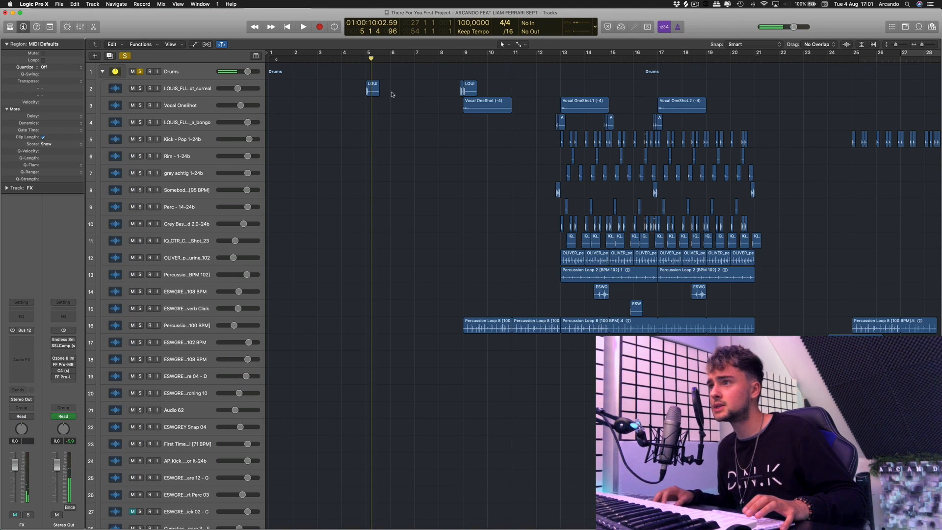
pyautogui.click(373, 90)
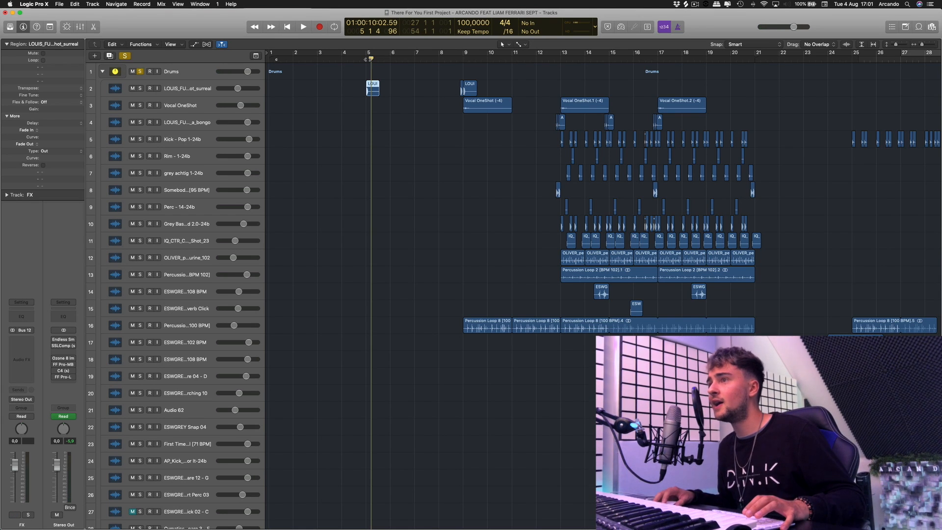
pyautogui.press('space')
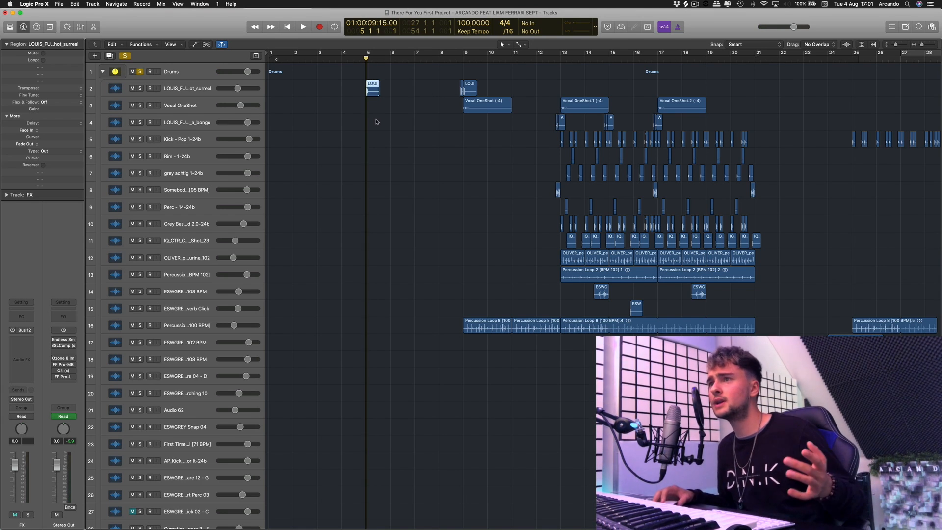
# Collapse the Drums stack, clear its solo, and play the ESW Keep Going 01 chords track soloed from bar 5.
pyautogui.scroll(5, 377, 122)
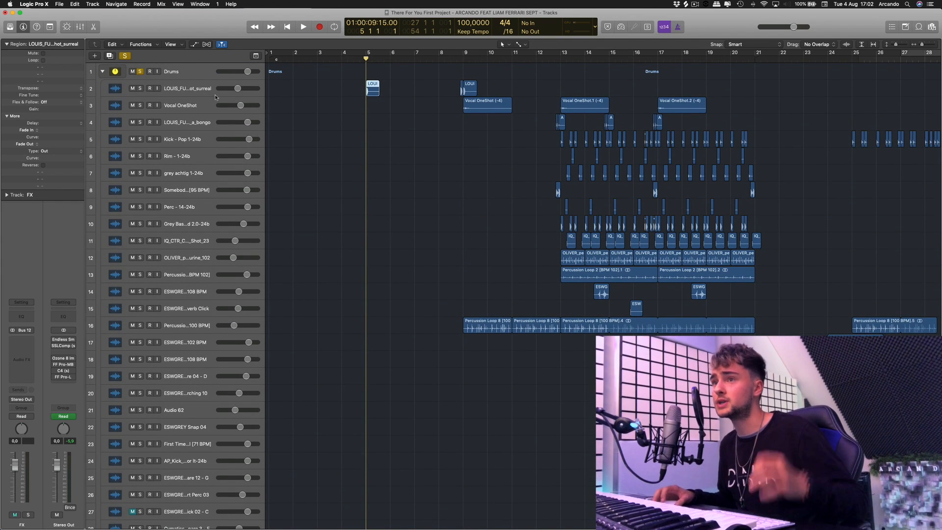
pyautogui.click(102, 72)
pyautogui.click(125, 55)
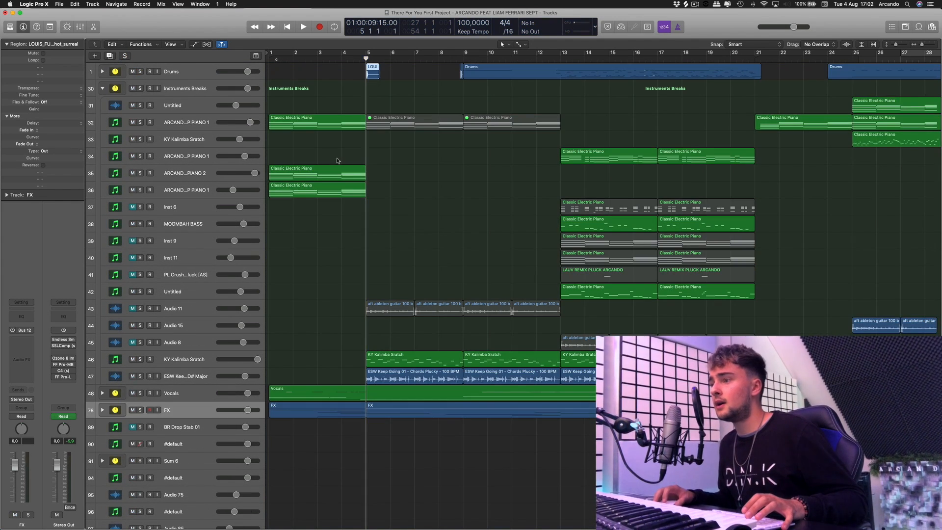
pyautogui.scroll(-4, 409, 294)
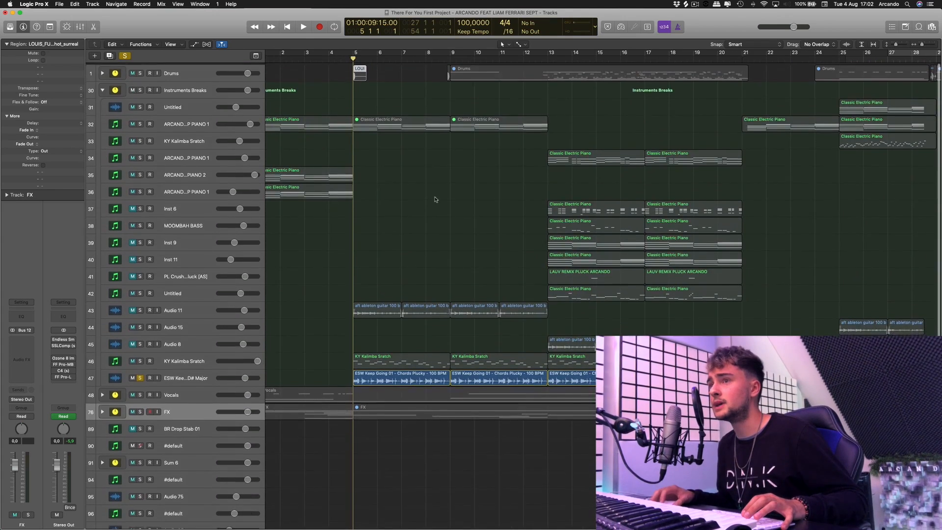
pyautogui.scroll(-3, 435, 199)
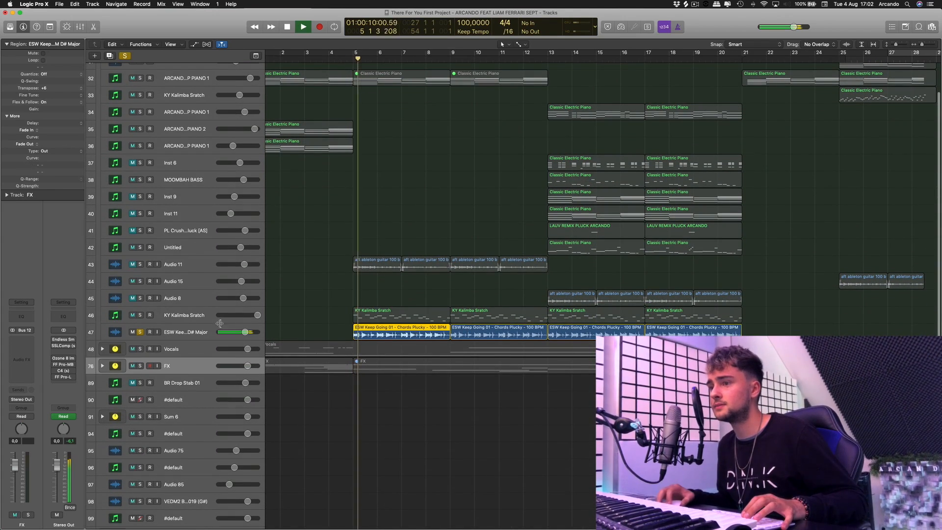
pyautogui.click(415, 333)
pyautogui.click(430, 325)
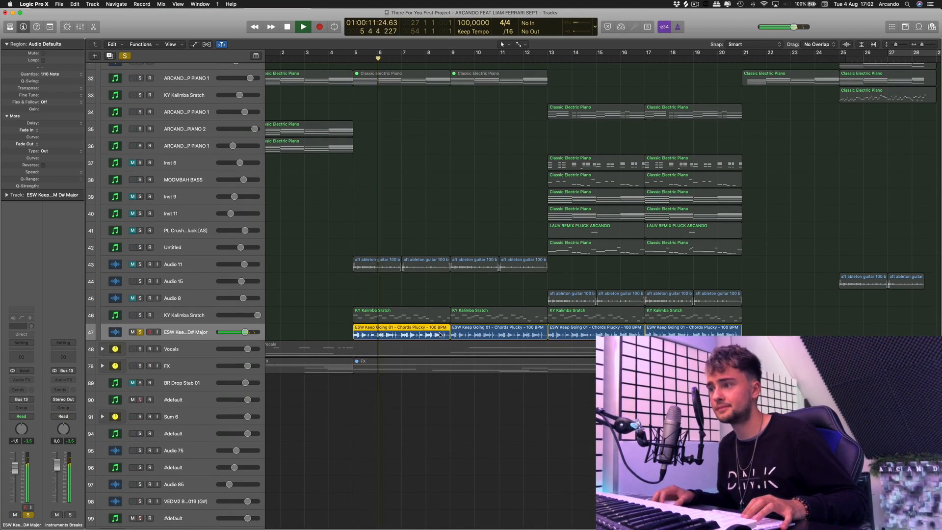
# Check the Flex mode of the ESW Keep Going 01 chords track, hide the Flex controls, and finish auditioning the loop.
pyautogui.click(207, 45)
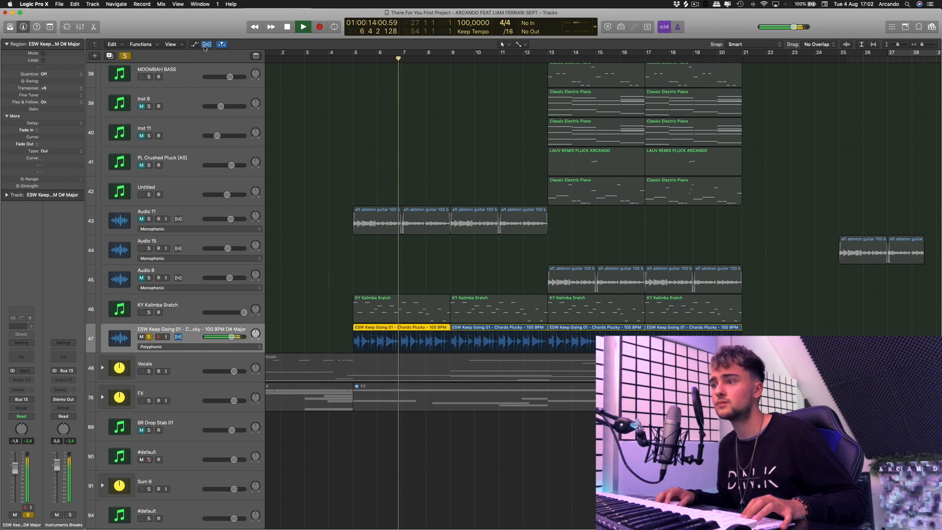
pyautogui.click(207, 44)
pyautogui.hscroll(2, 391, 297)
pyautogui.click(392, 294)
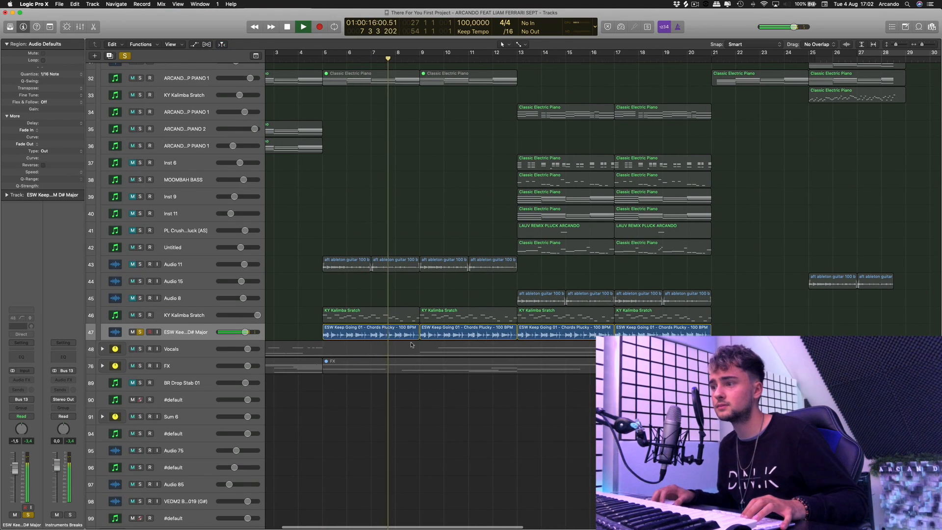
pyautogui.click(390, 328)
pyautogui.hscroll(-1, 410, 306)
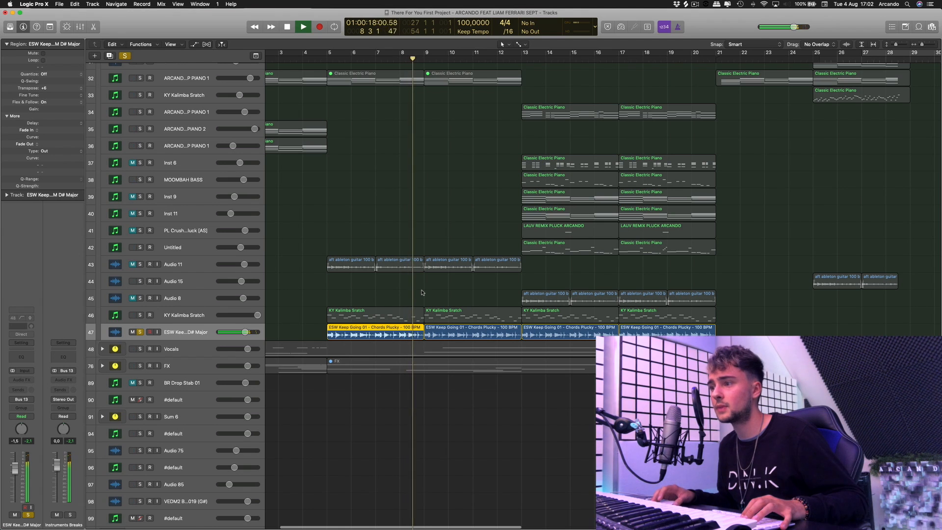
pyautogui.press('space')
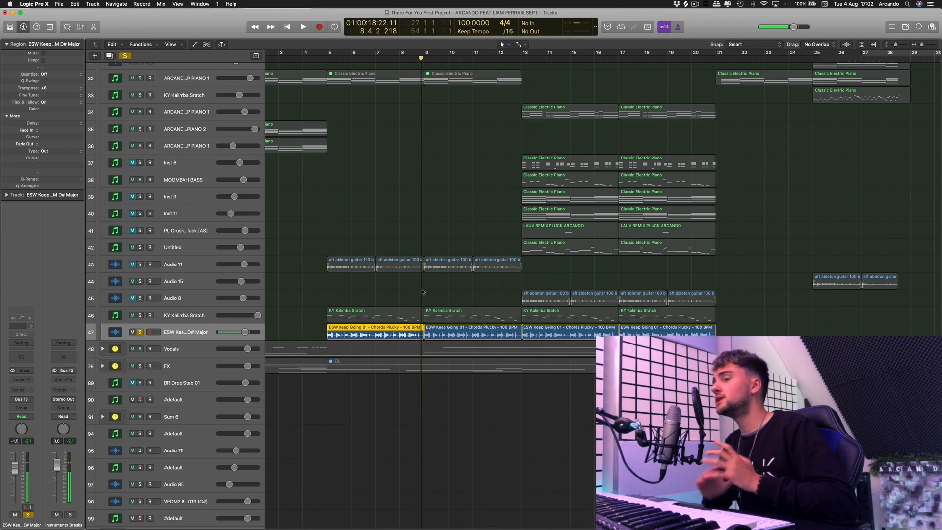
# Return the playhead to bar 5 and clear the solo on the ESW Keep Going 01 chords track.
pyautogui.click(329, 58)
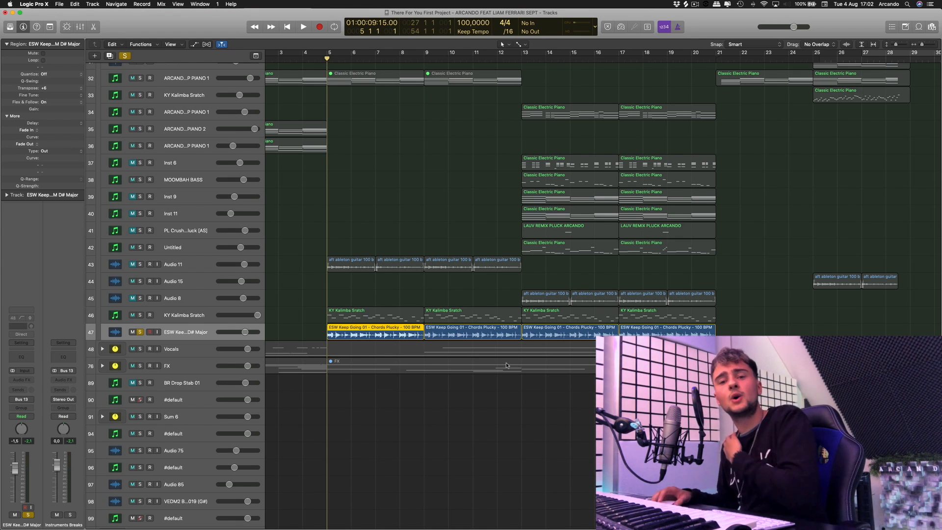
pyautogui.click(293, 325)
pyautogui.click(371, 334)
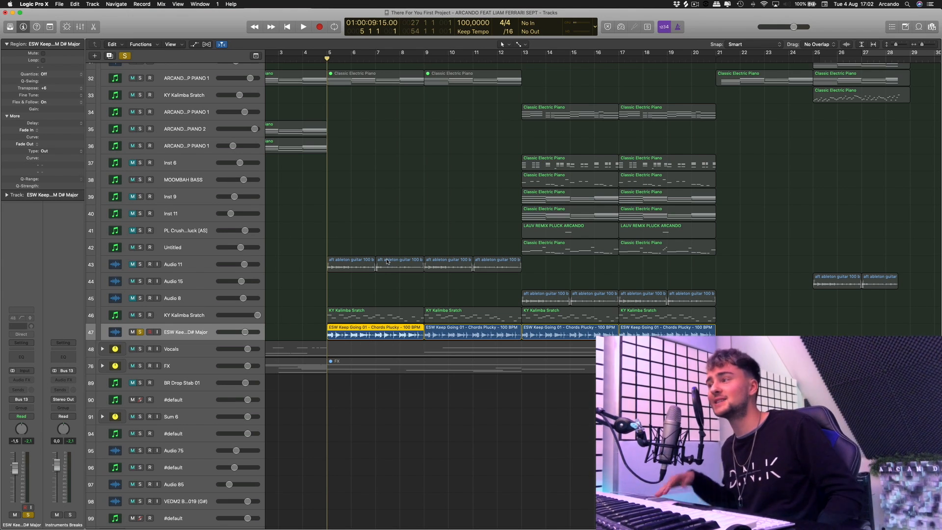
pyautogui.click(385, 296)
pyautogui.click(388, 326)
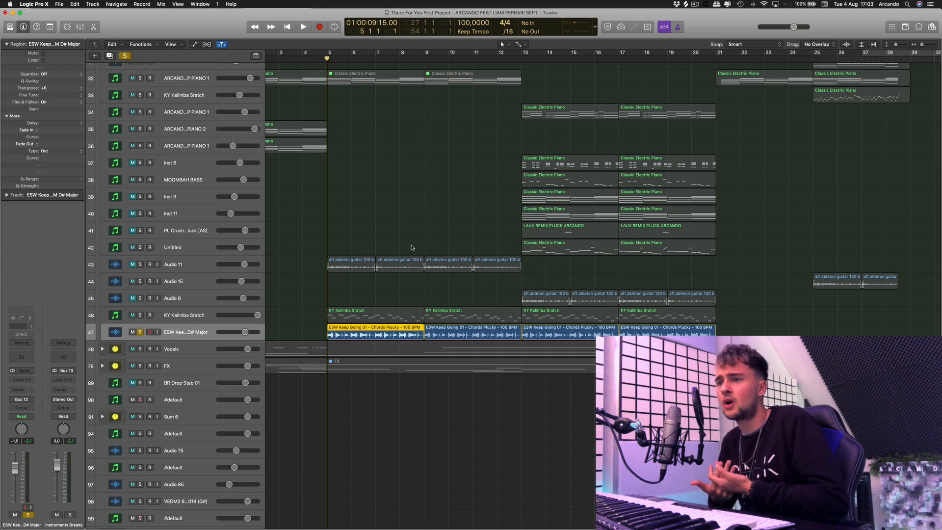
pyautogui.press('s')
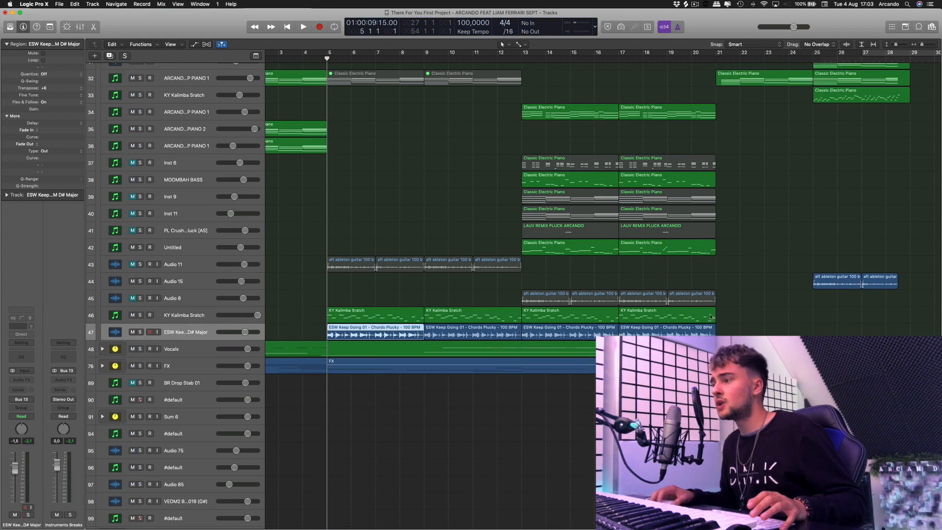
# Solo the KY Kalimba Sratch track below Audio 8 and play its part from bar 5.
pyautogui.click(328, 291)
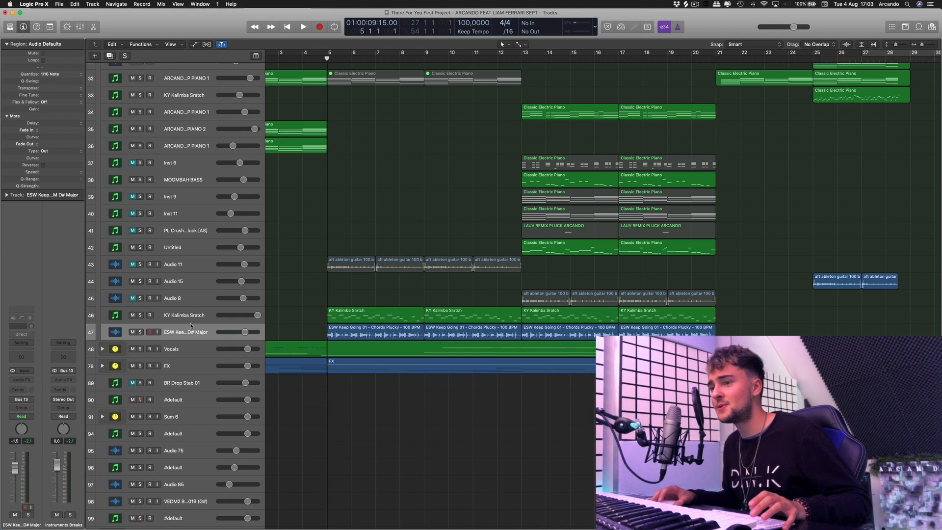
pyautogui.click(155, 318)
pyautogui.click(140, 315)
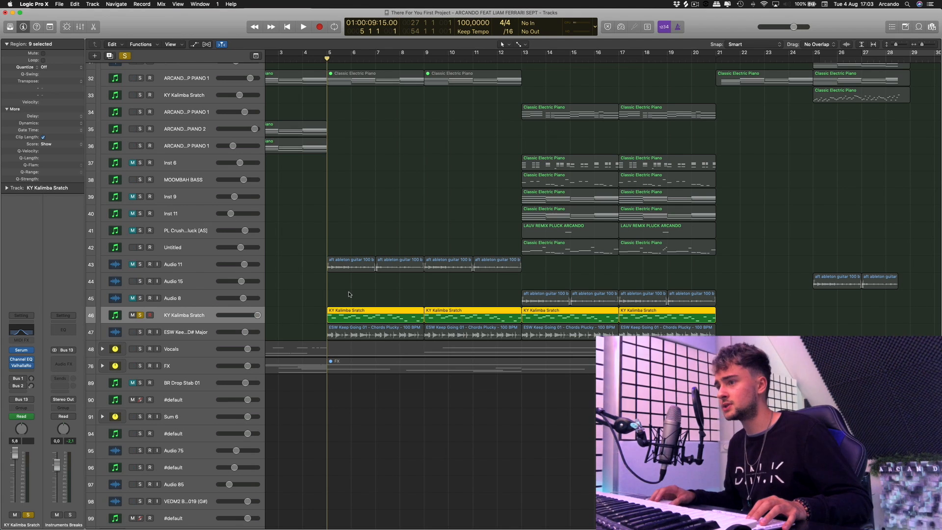
pyautogui.press('space')
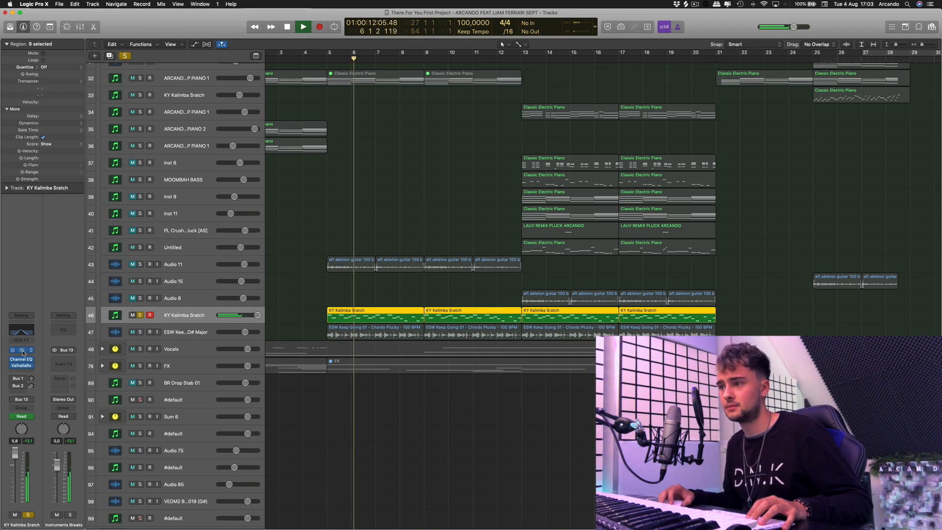
pyautogui.click(472, 295)
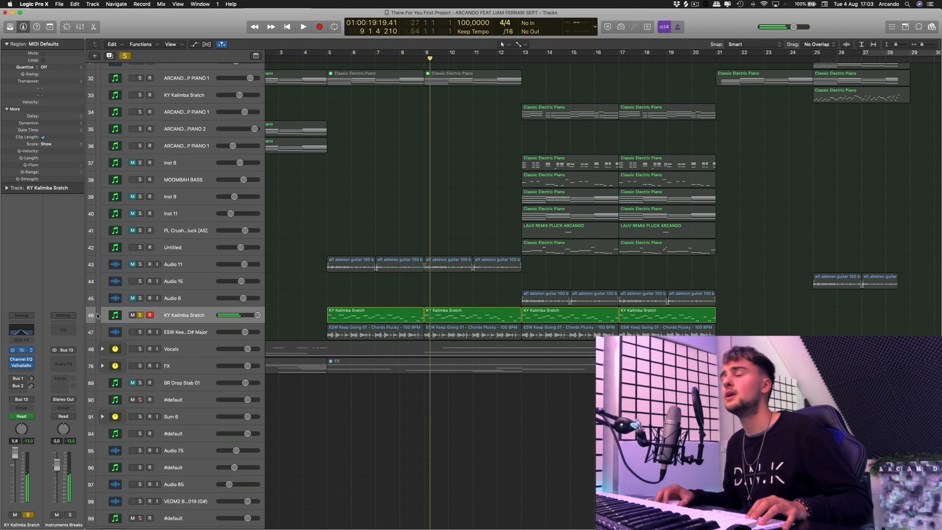
# Review the Serum, Channel EQ and ValhallaRoom settings on the KY Kalimba Sratch track, and close their windows.
pyautogui.click(21, 350)
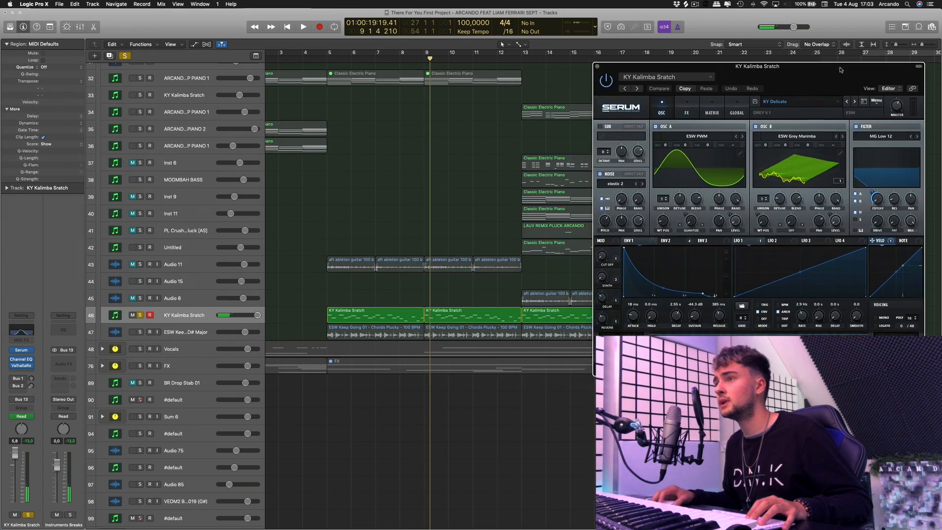
pyautogui.click(22, 358)
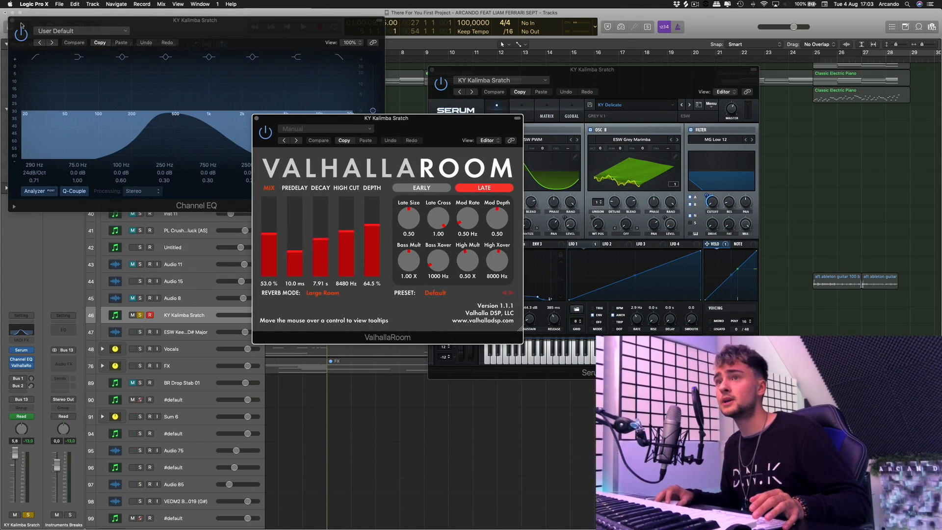
pyautogui.click(12, 20)
pyautogui.moveTo(423, 123); pyautogui.dragTo(587, 153)
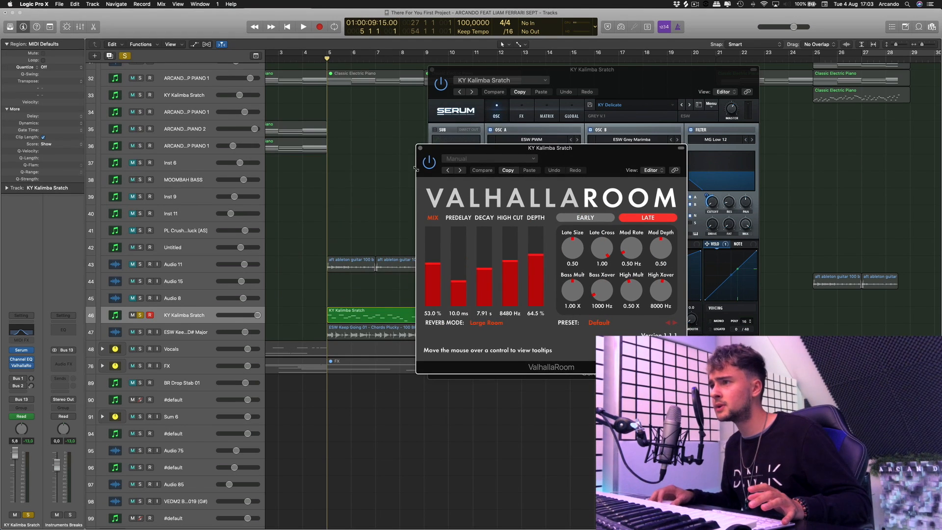
pyautogui.click(421, 148)
pyautogui.click(432, 70)
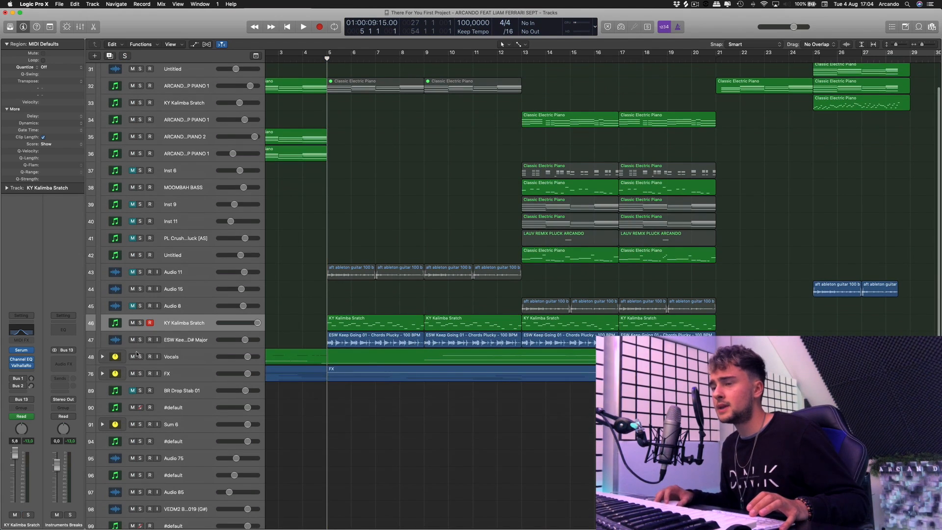
# Collapse the Instruments Breaks stack, expand the Vocals stack, and solo the Arcando Vocal Setting track 74.
pyautogui.scroll(2, 136, 353)
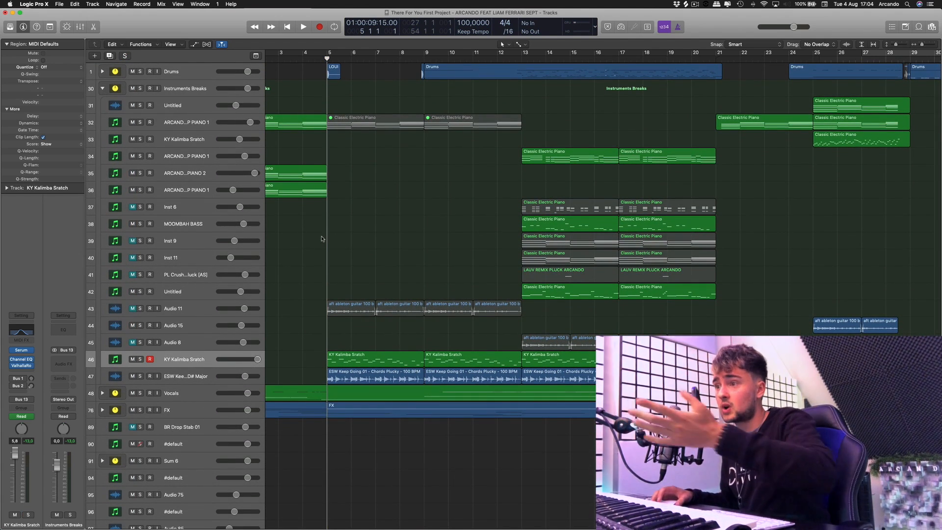
pyautogui.click(102, 88)
pyautogui.click(102, 105)
pyautogui.scroll(-10, 347, 241)
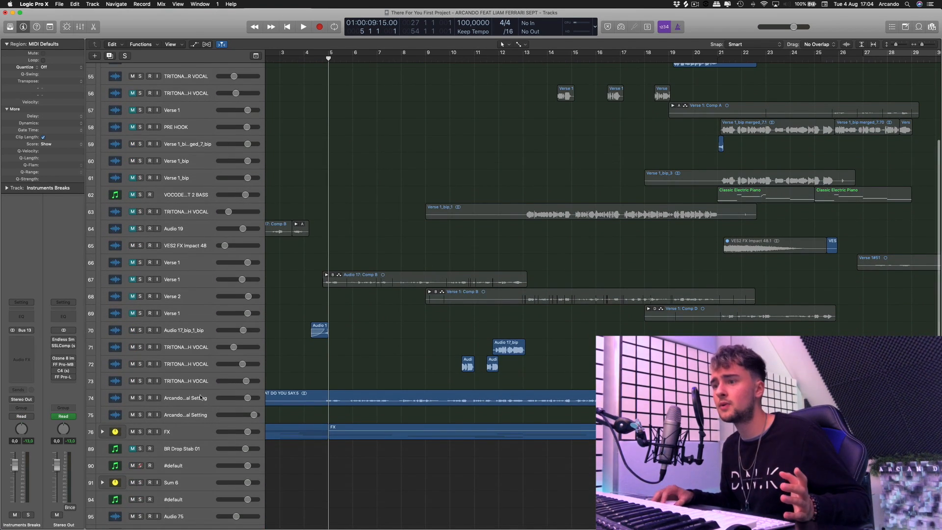
pyautogui.click(200, 397)
pyautogui.click(399, 365)
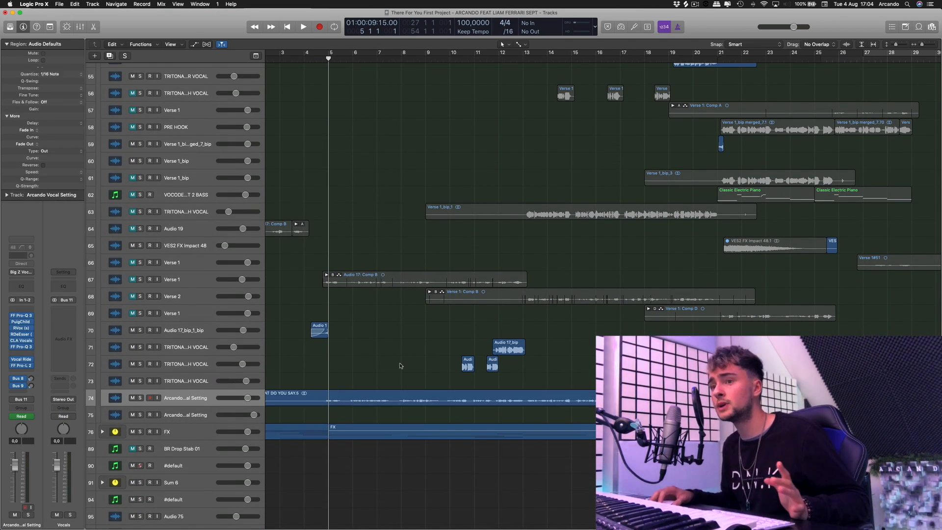
pyautogui.click(141, 398)
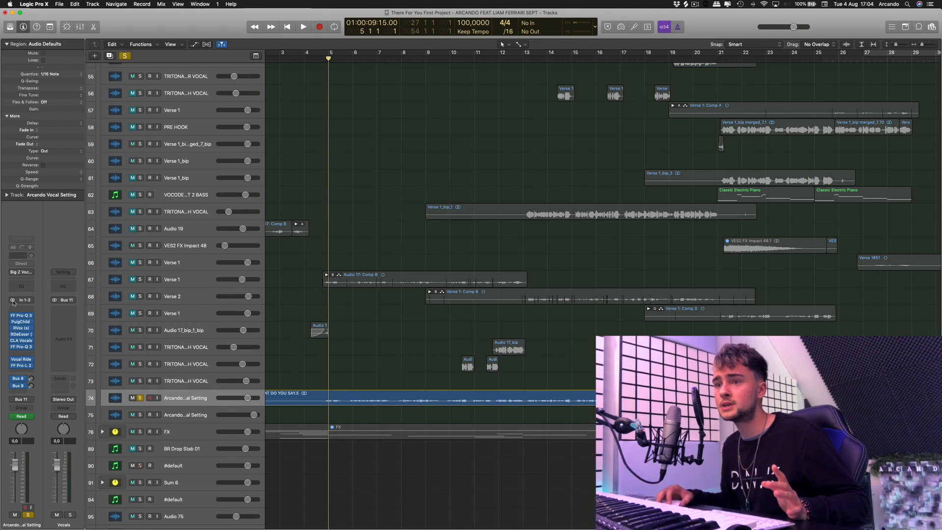
# Review the first FF Pro-Q 3, the PuigChild 670 and the RVox on the Arcando Vocal Setting track 74, closing their windows.
pyautogui.click(20, 316)
pyautogui.click(22, 322)
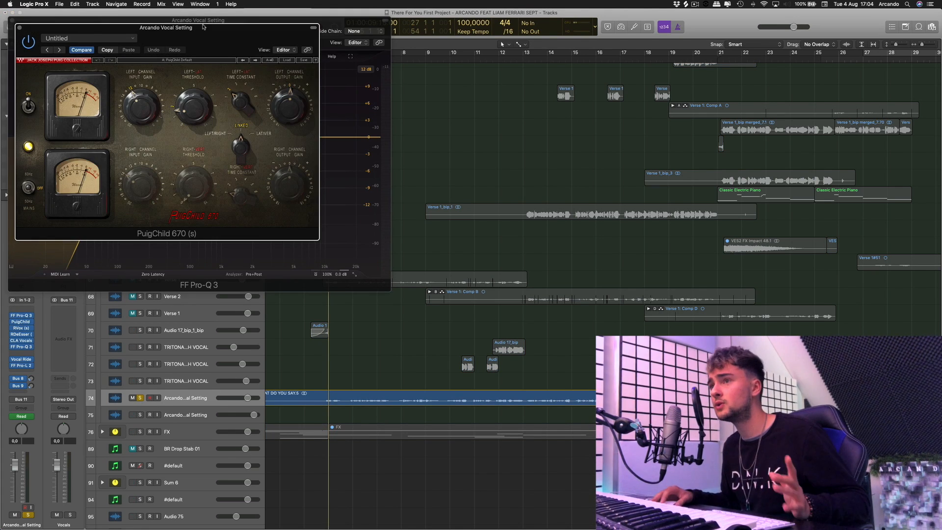
pyautogui.click(18, 27)
pyautogui.click(11, 20)
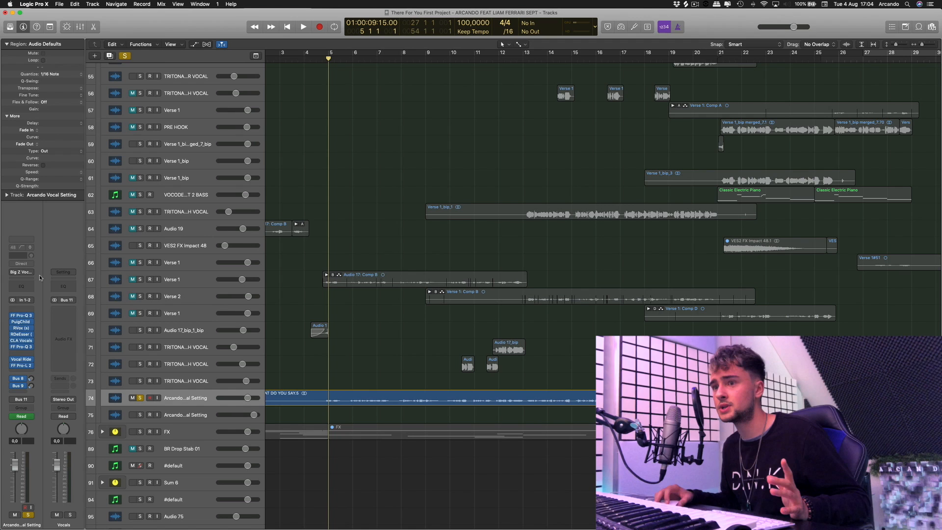
pyautogui.click(21, 327)
pyautogui.click(12, 19)
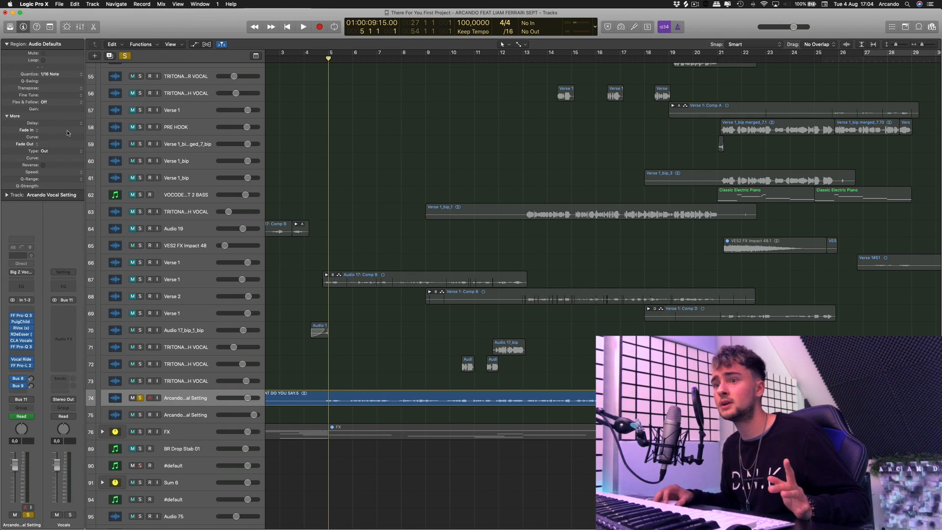
# Review the CLA Vocals, second FF Pro-Q 3, Vocal Rider and FF Pro-L 2 on track 74, and close their windows.
pyautogui.click(21, 339)
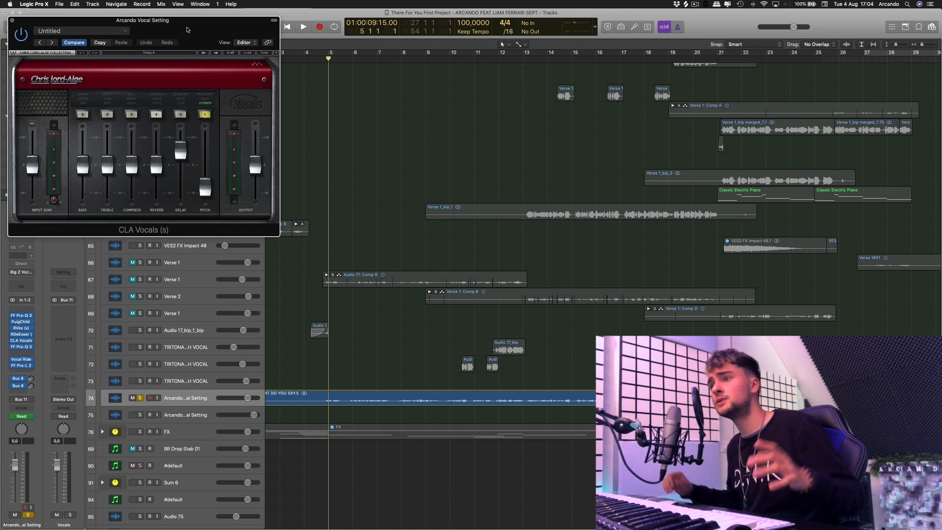
pyautogui.click(13, 20)
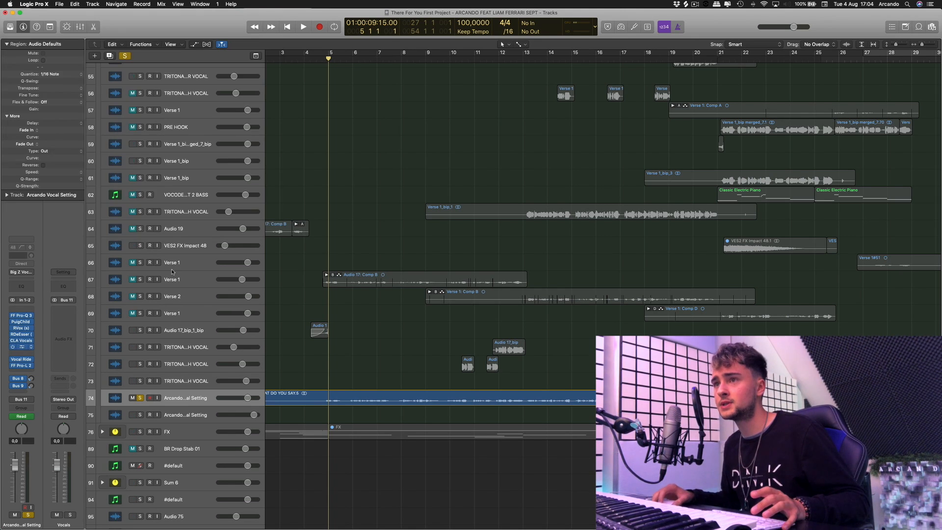
pyautogui.click(21, 347)
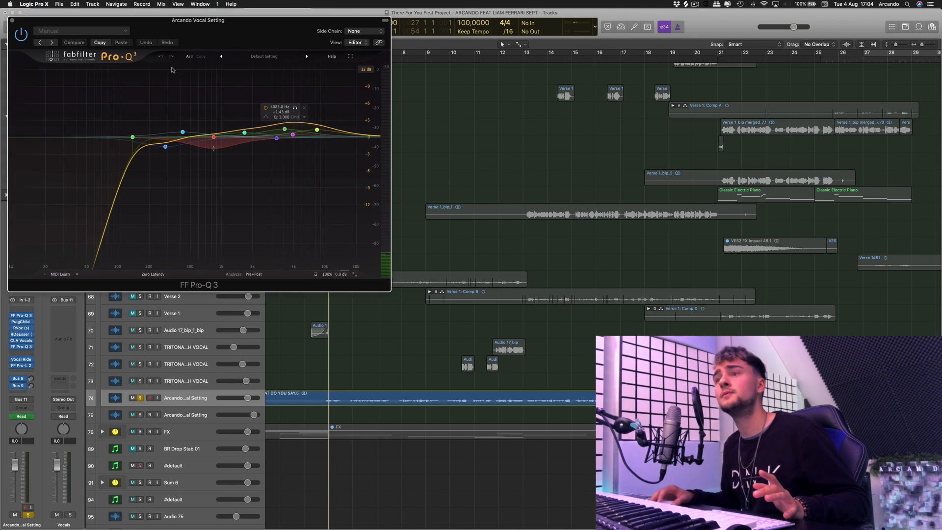
pyautogui.click(12, 21)
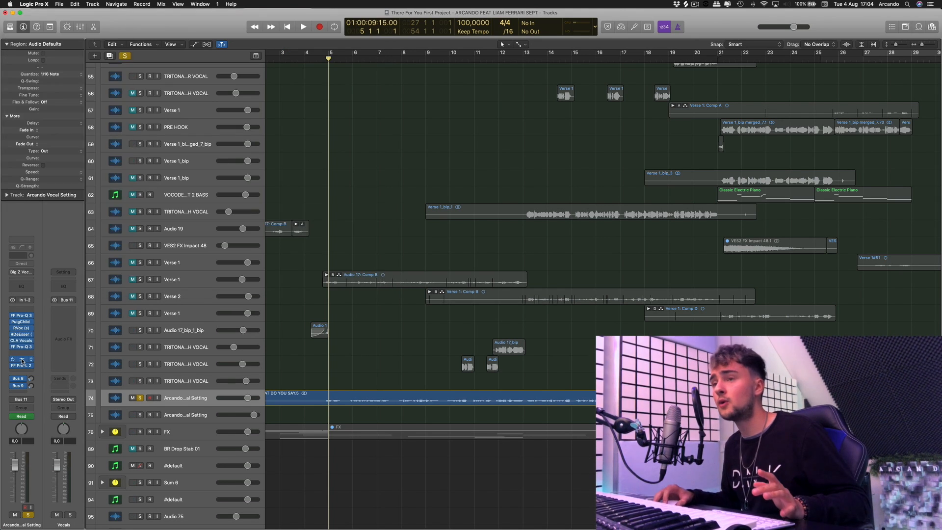
pyautogui.click(21, 361)
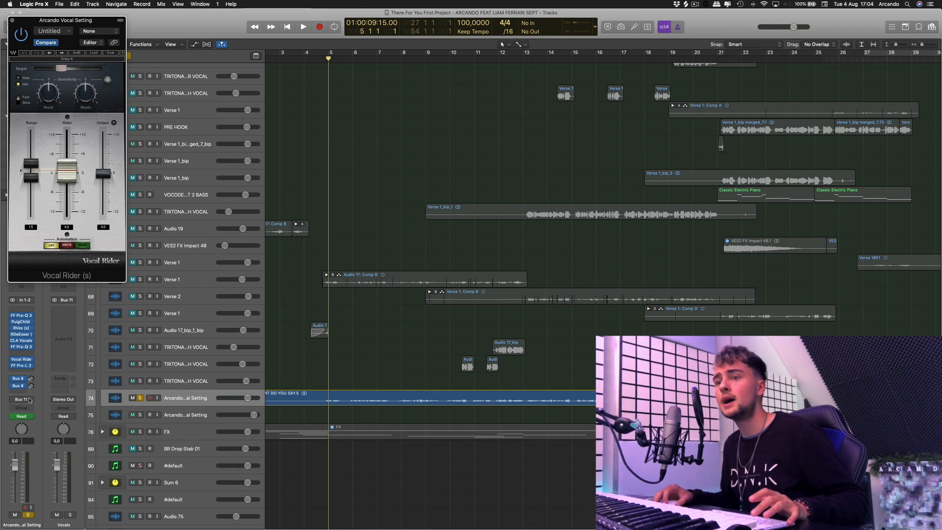
pyautogui.click(21, 365)
pyautogui.click(12, 20)
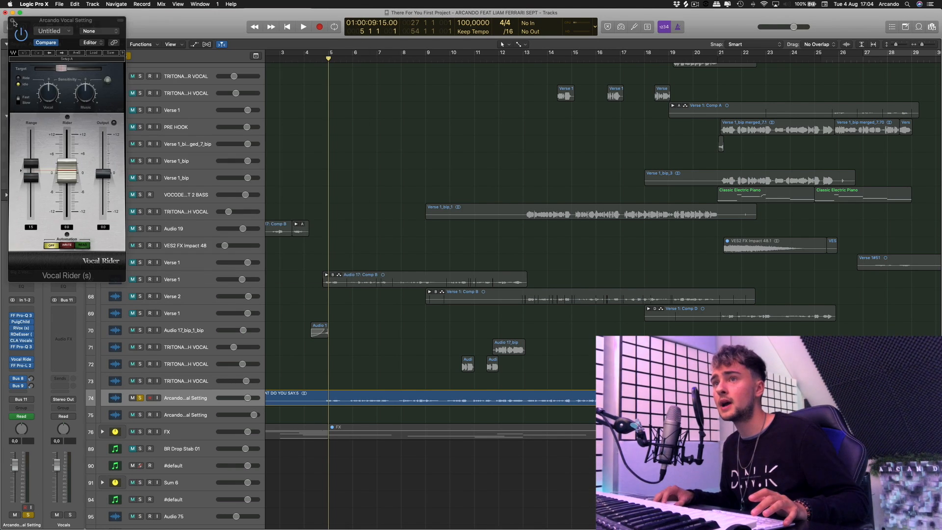
pyautogui.click(13, 21)
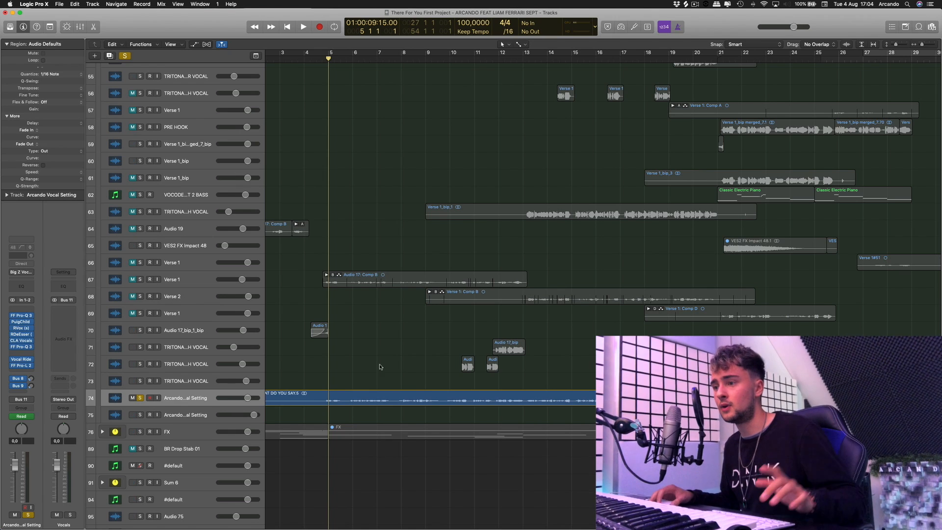
# Clear the solo on track 74, solo the TRITONAL HIGH VOCAL tracks 71 and 72, and play them from bar 10 beat 3.
pyautogui.click(407, 401)
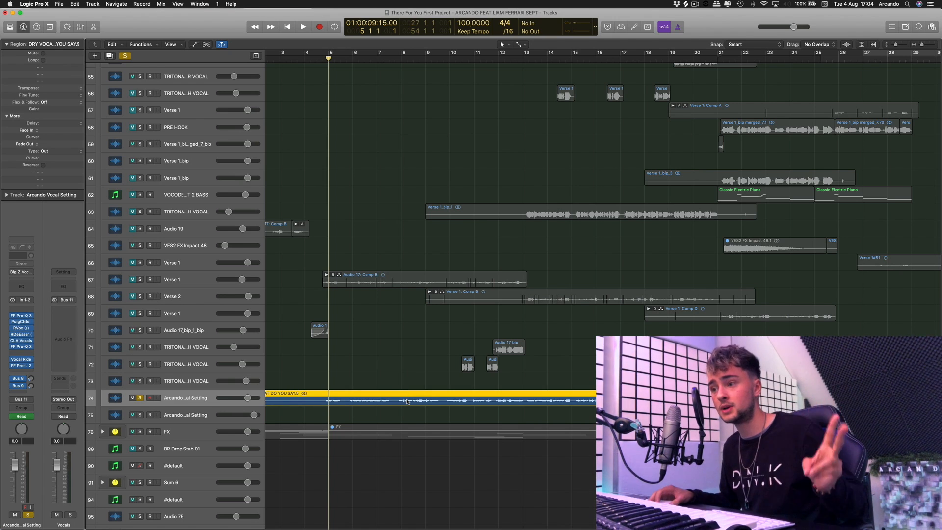
pyautogui.scroll(10, 320, 305)
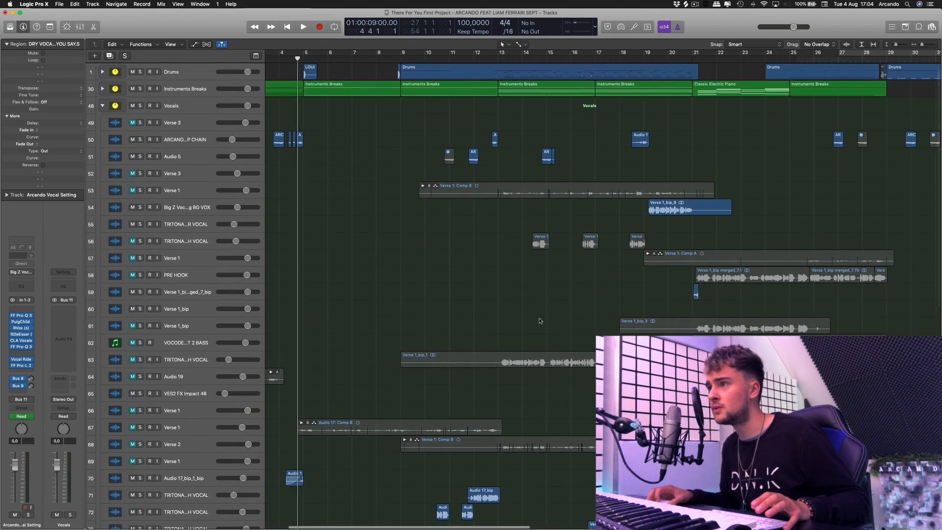
pyautogui.scroll(-5, 533, 297)
pyautogui.click(438, 58)
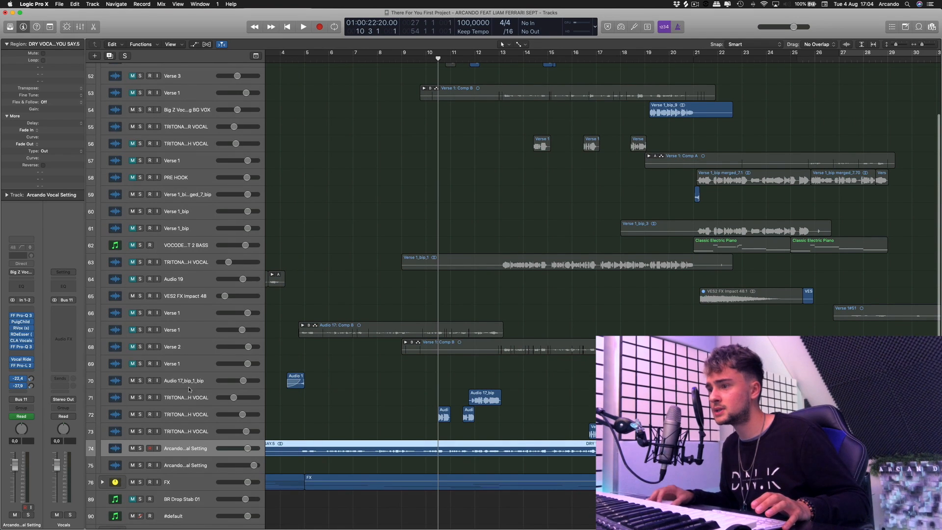
pyautogui.click(140, 415)
pyautogui.click(139, 397)
pyautogui.press('space')
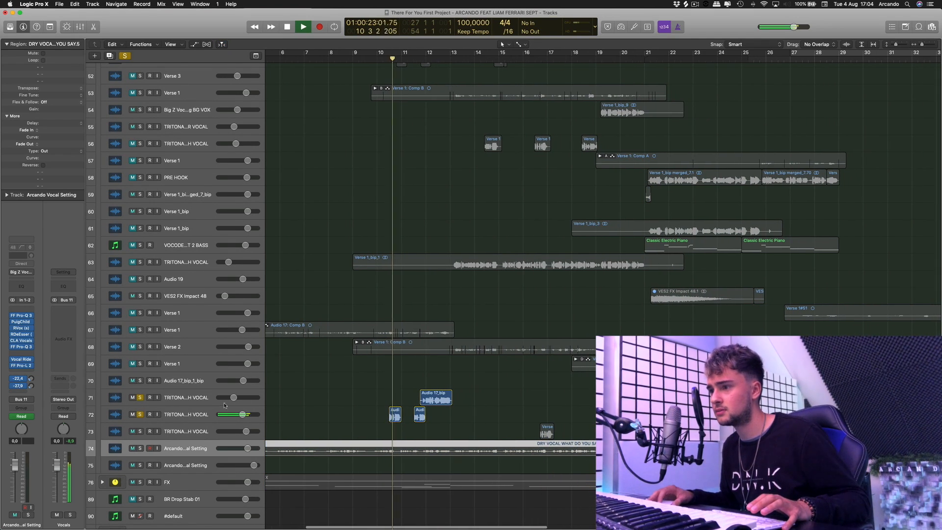
pyautogui.click(186, 397)
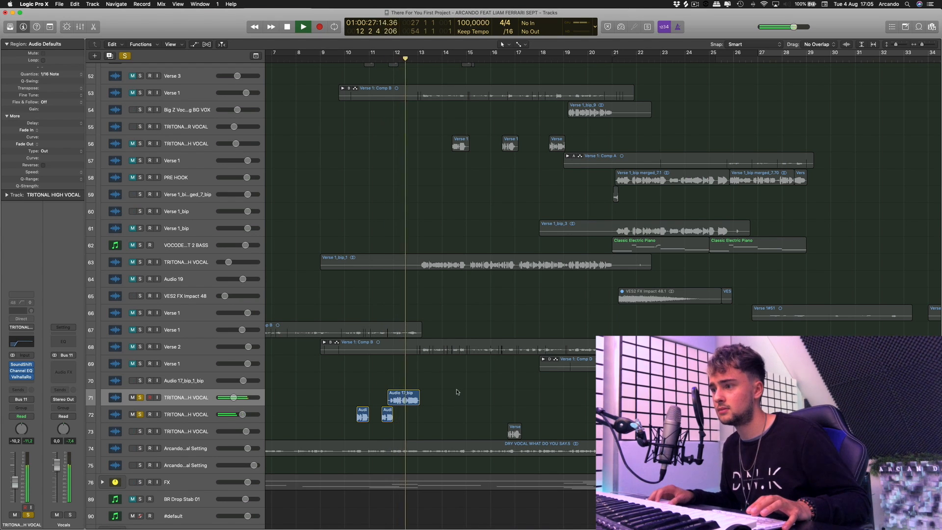
# Stop playback, solo only the TRITONAL HIGH VOCAL track 72, and place the playhead at bar 10 beat 2.
pyautogui.moveTo(454, 384); pyautogui.dragTo(391, 418)
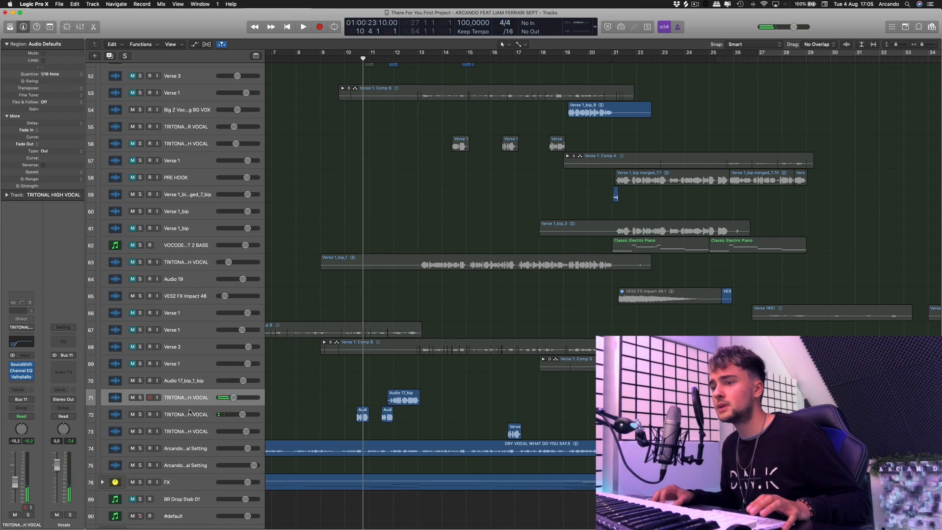
pyautogui.click(190, 414)
pyautogui.press('s')
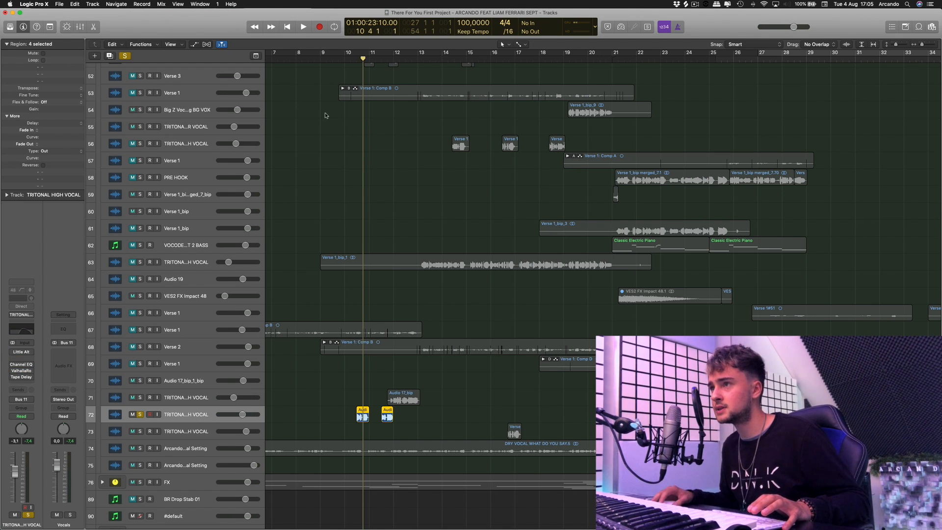
pyautogui.moveTo(357, 58); pyautogui.dragTo(353, 59)
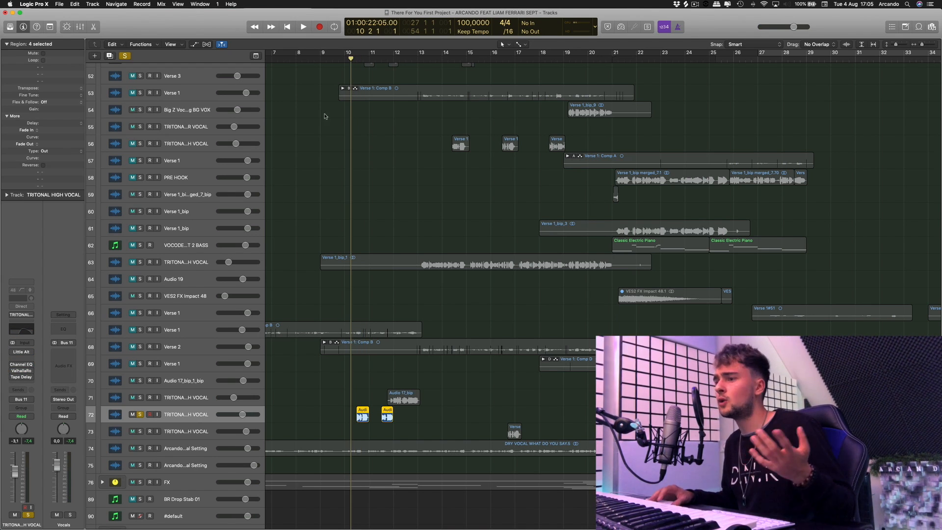
# Solo the Arcando Vocal Setting track 74 alongside track 72 and play both parts together from bar 10 beat 2.
pyautogui.click(339, 452)
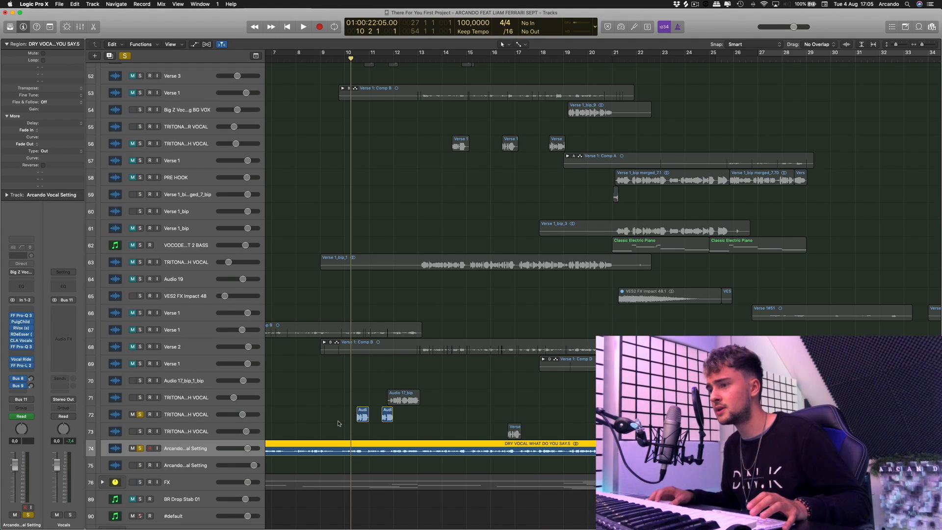
pyautogui.press('space')
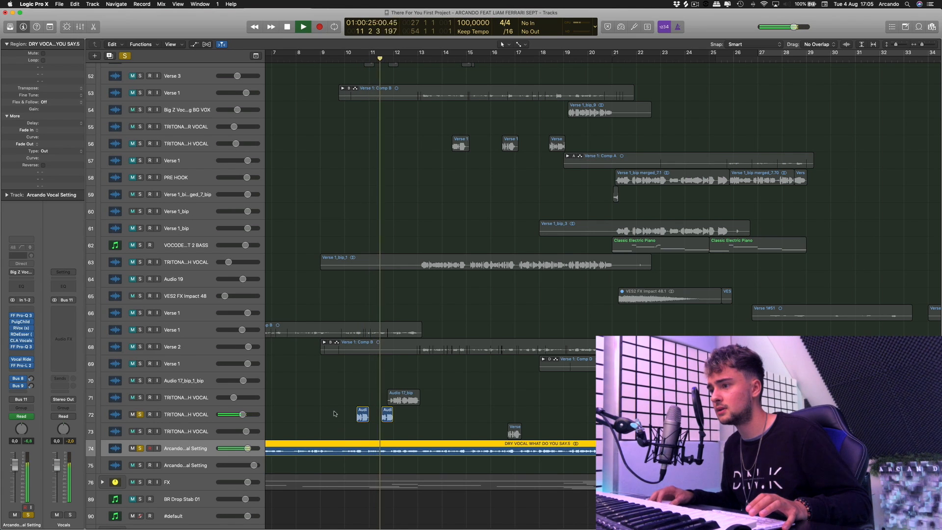
pyautogui.click(333, 413)
pyautogui.press('space')
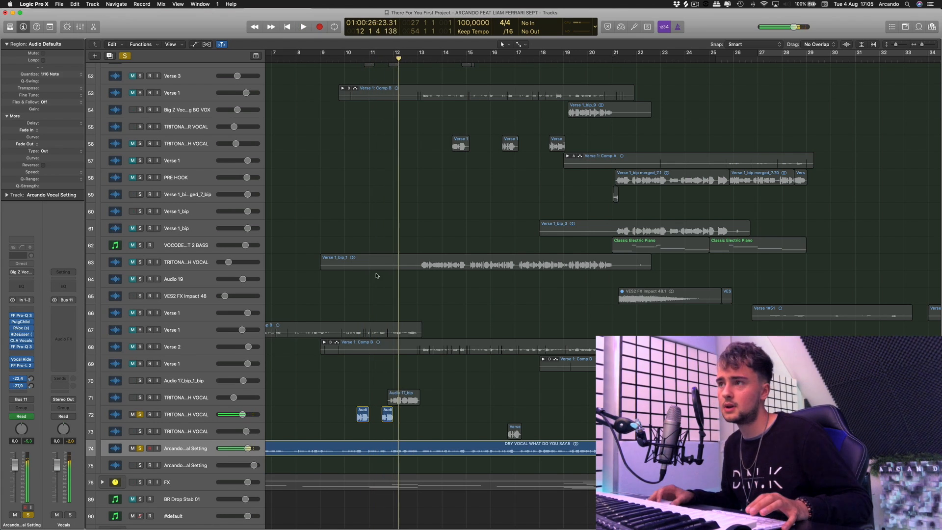
# Return the playhead to bar 10, clear the solo on track 74, and select the TRITONAL HIGH VOCAL track 72.
pyautogui.click(346, 58)
pyautogui.click(139, 447)
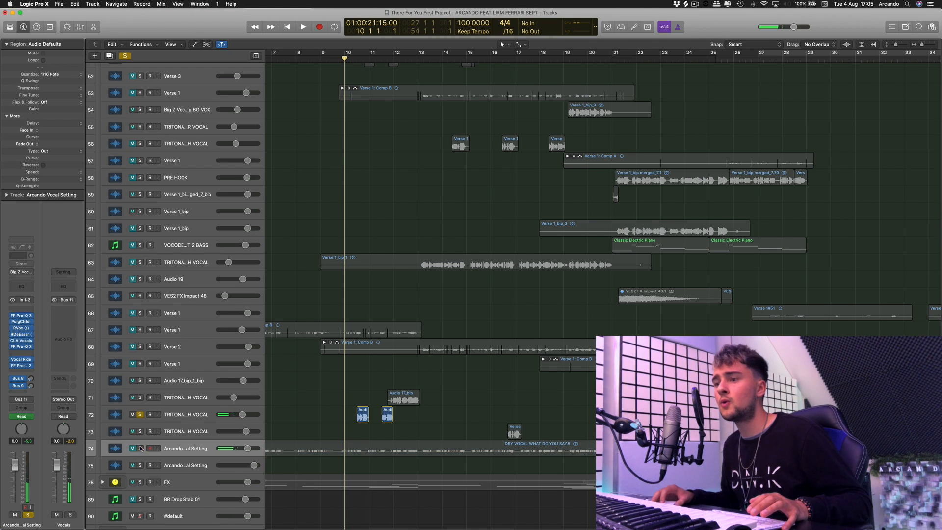
pyautogui.click(178, 418)
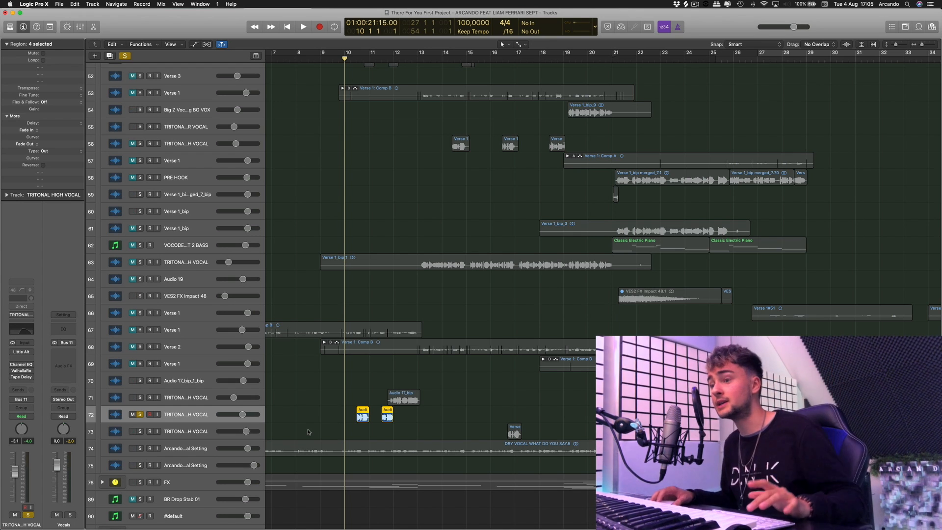
# Review the Little AlterBoy, Channel EQ, ValhallaRoom and Tape Delay settings on track 72, and close their windows.
pyautogui.click(13, 353)
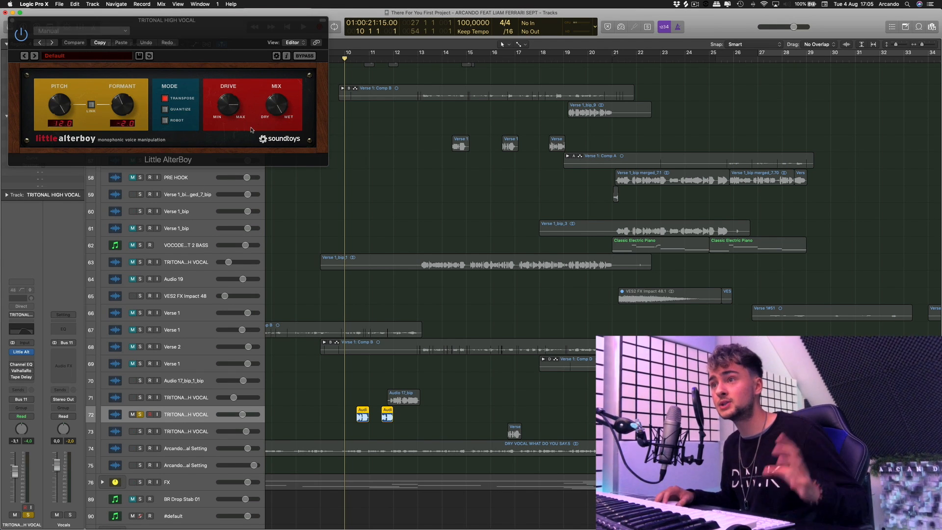
pyautogui.click(22, 365)
pyautogui.moveTo(278, 35); pyautogui.dragTo(442, 80)
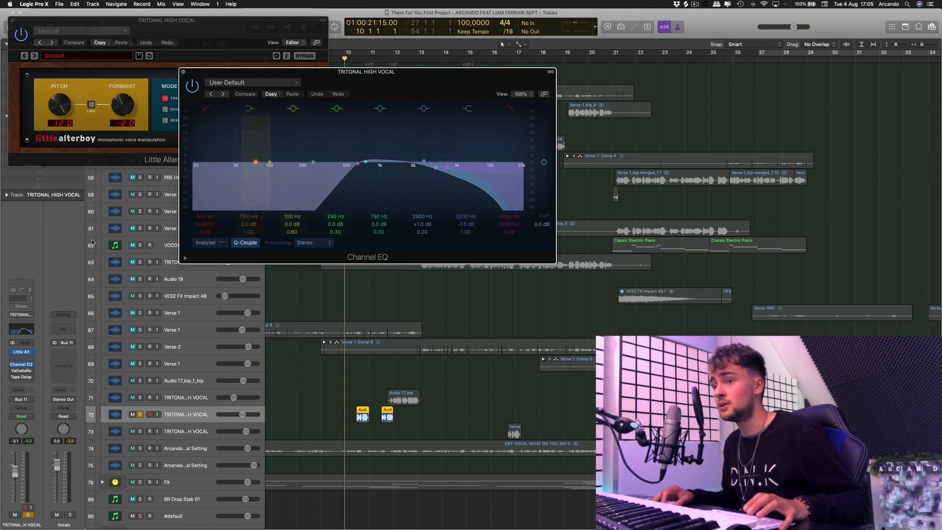
pyautogui.click(14, 371)
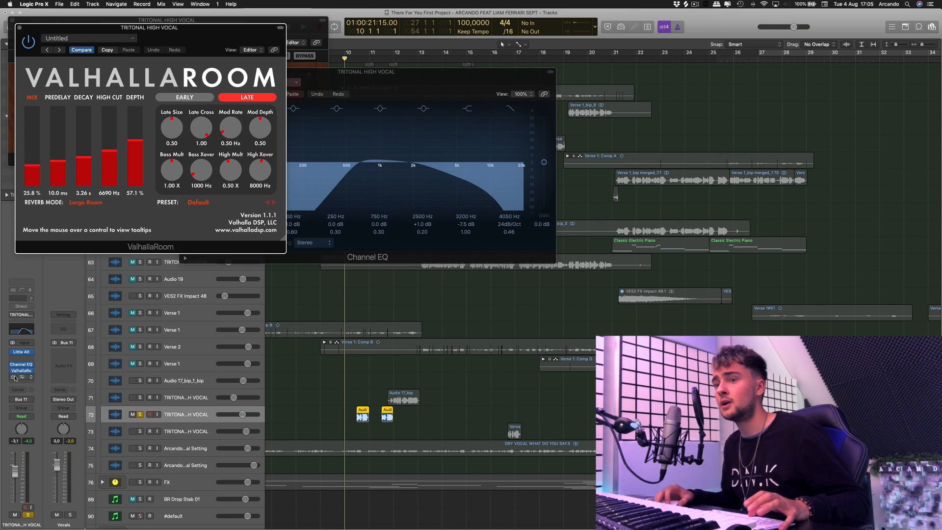
pyautogui.click(13, 378)
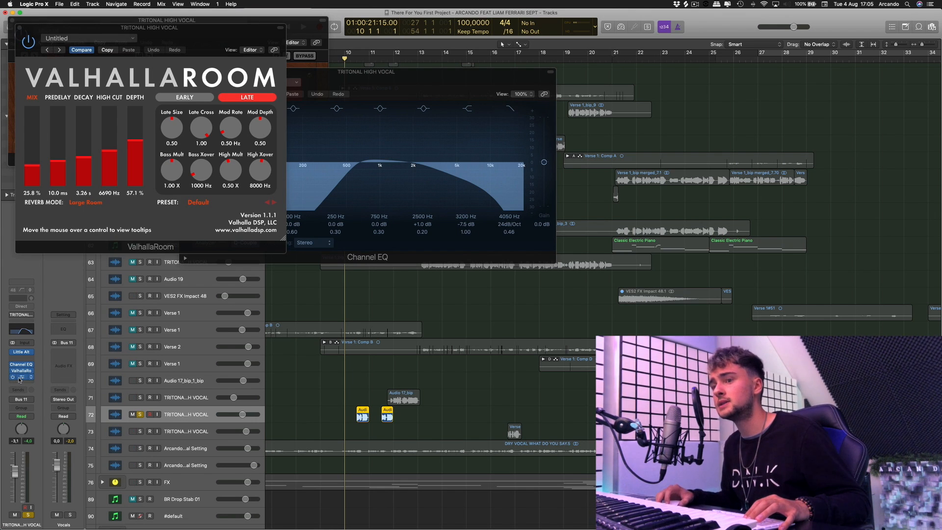
pyautogui.click(20, 377)
pyautogui.moveTo(50, 35); pyautogui.dragTo(455, 164)
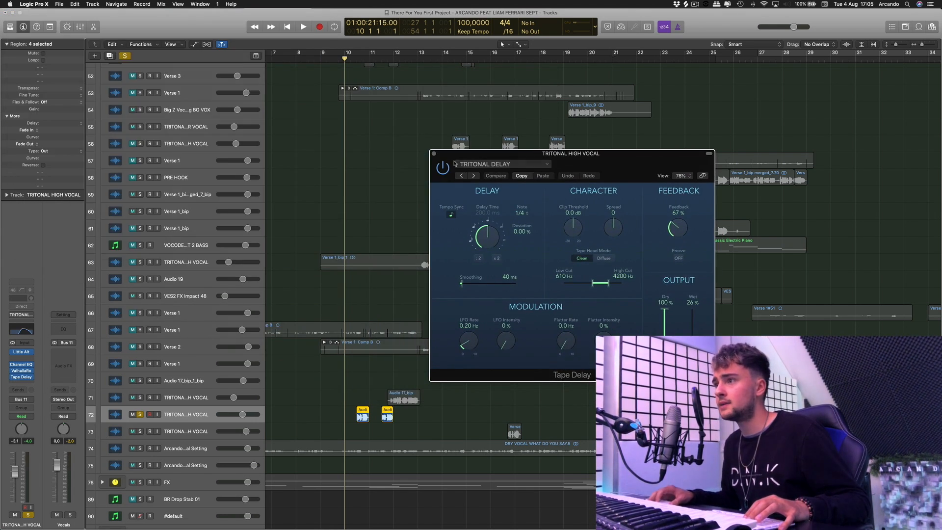
pyautogui.click(433, 153)
# Switch the solo from track 72 to the TRITONAL HIGH VOCAL track 71 and place the playhead at bar 11 beat 4.
pyautogui.press('s')
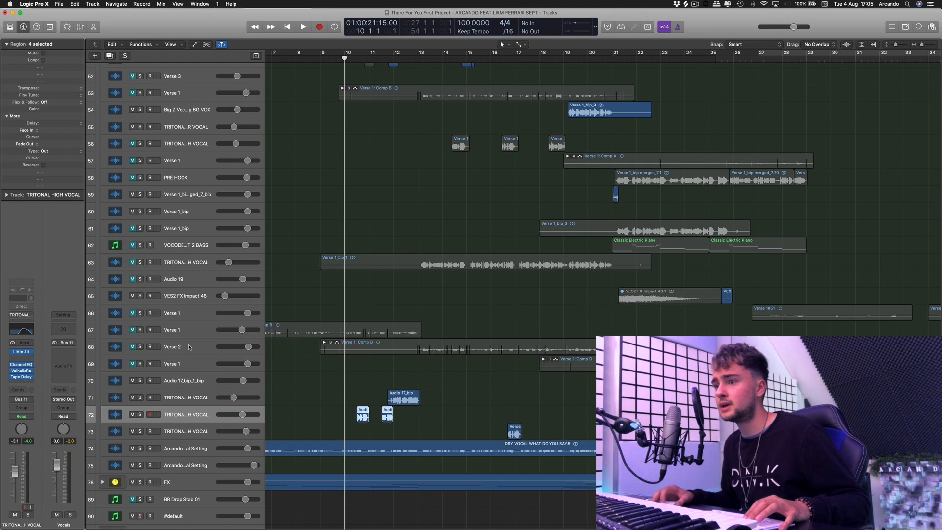
pyautogui.click(190, 399)
pyautogui.click(140, 397)
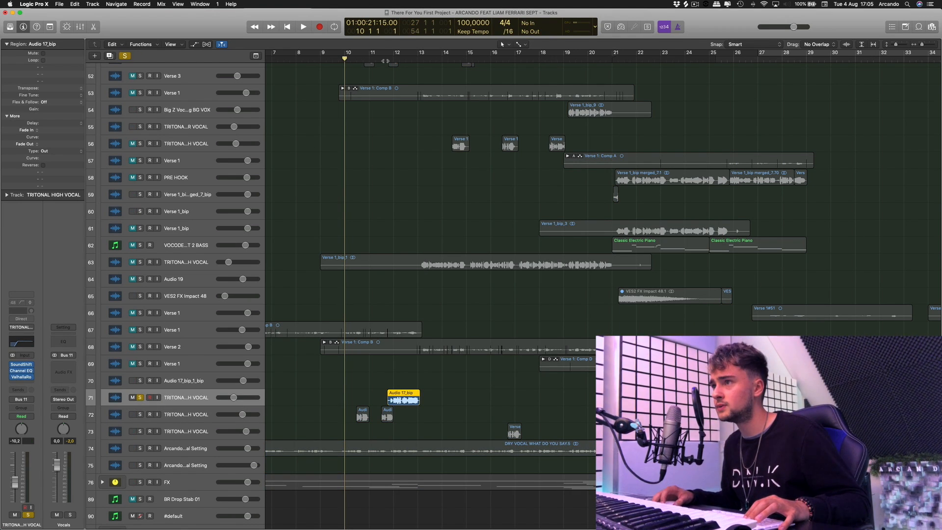
pyautogui.click(385, 61)
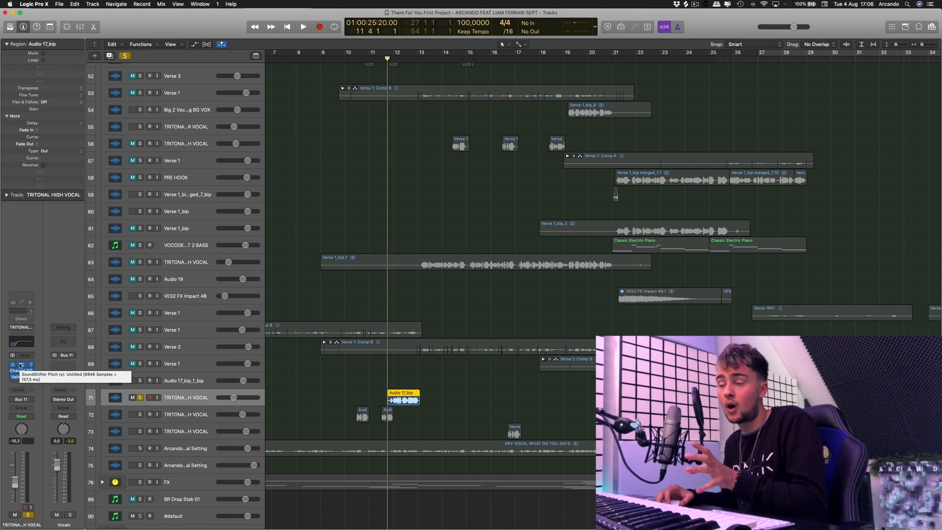
# Review the SoundShifter Pitch, Channel EQ and ValhallaRoom settings on the TRITONAL HIGH VOCAL track 71, and close their windows.
pyautogui.click(21, 365)
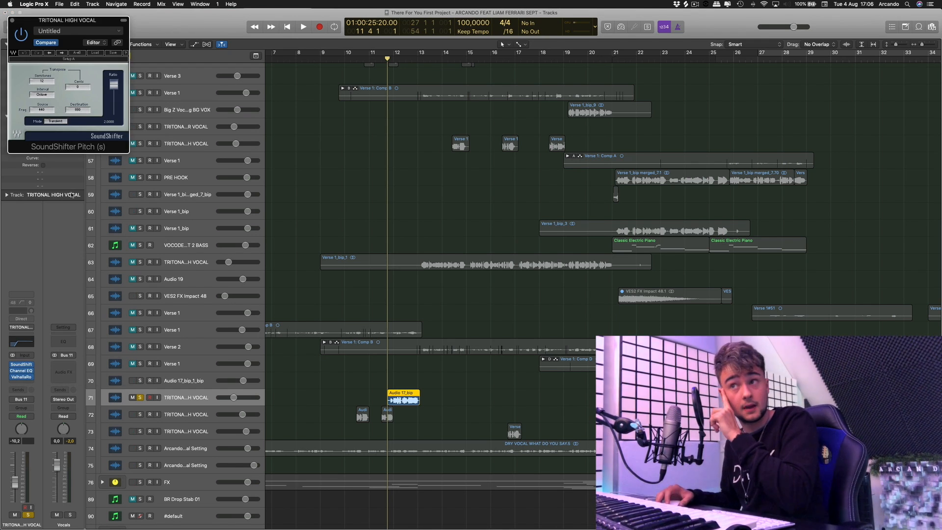
pyautogui.click(12, 20)
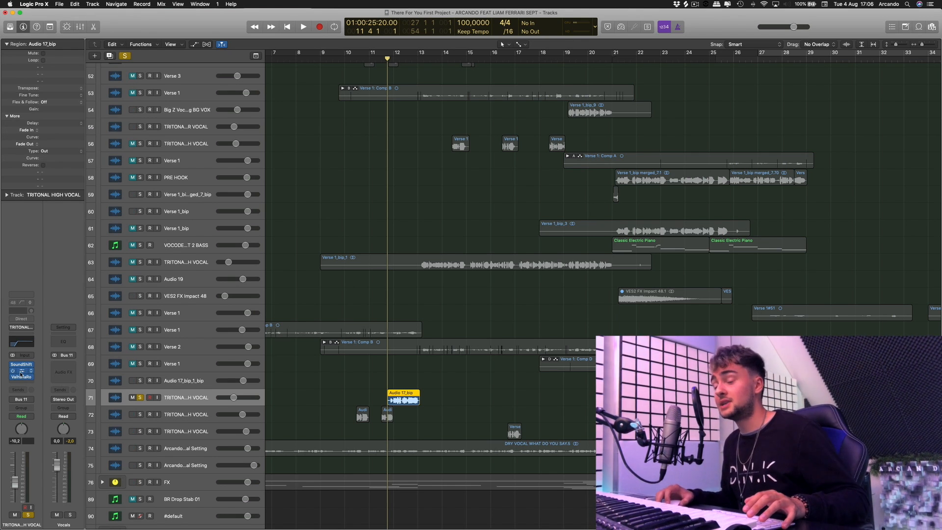
pyautogui.click(21, 370)
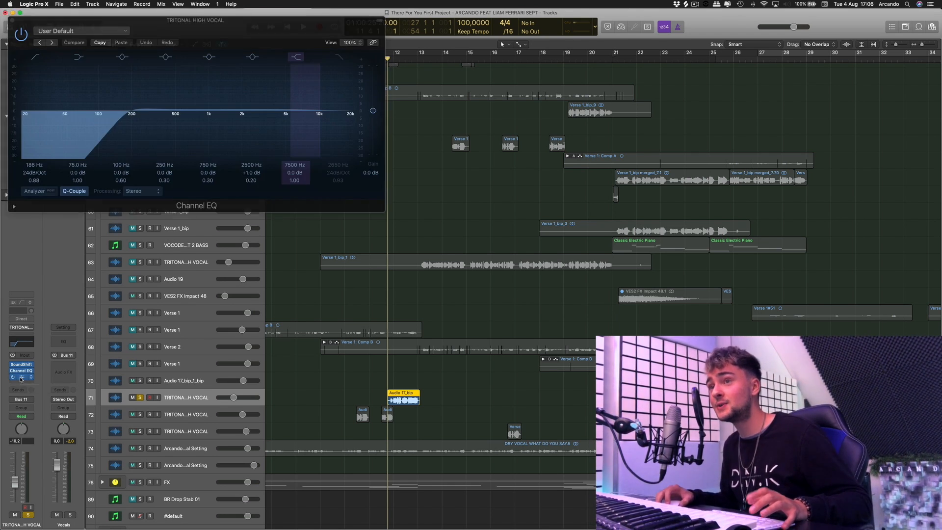
pyautogui.click(21, 376)
pyautogui.click(18, 26)
pyautogui.click(12, 20)
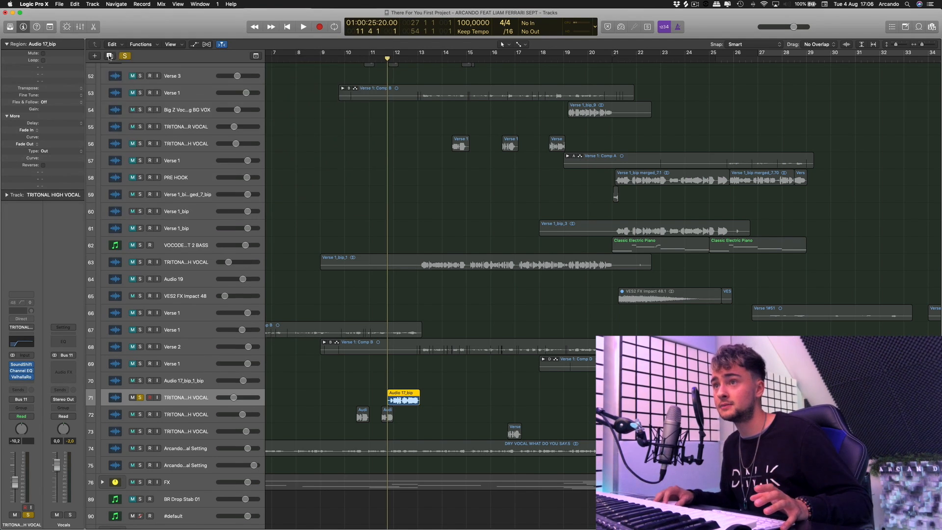
# Audition the vocal chop tracks 50 and 51 soloed together from bar 11 beat 4, and clear the solos.
pyautogui.scroll(5, 142, 139)
pyautogui.click(140, 139)
pyautogui.hscroll(-3, 496, 169)
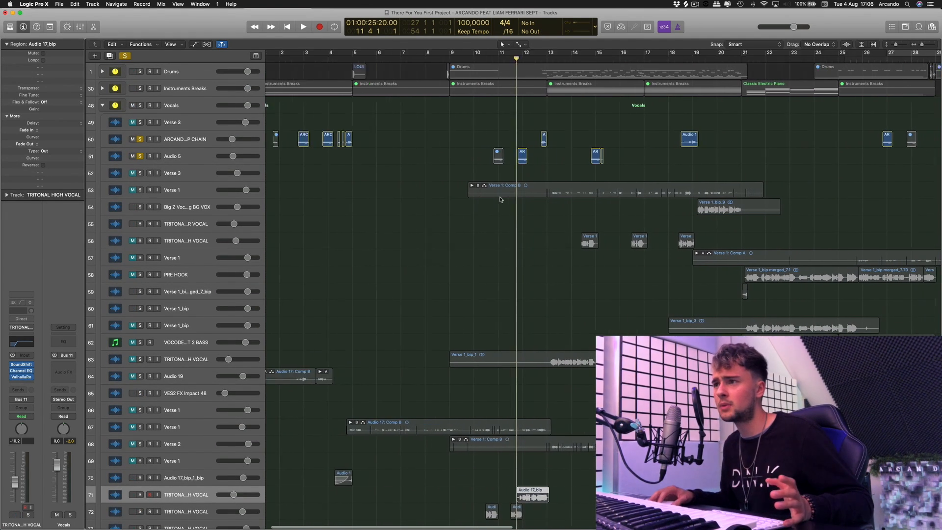
pyautogui.press('space')
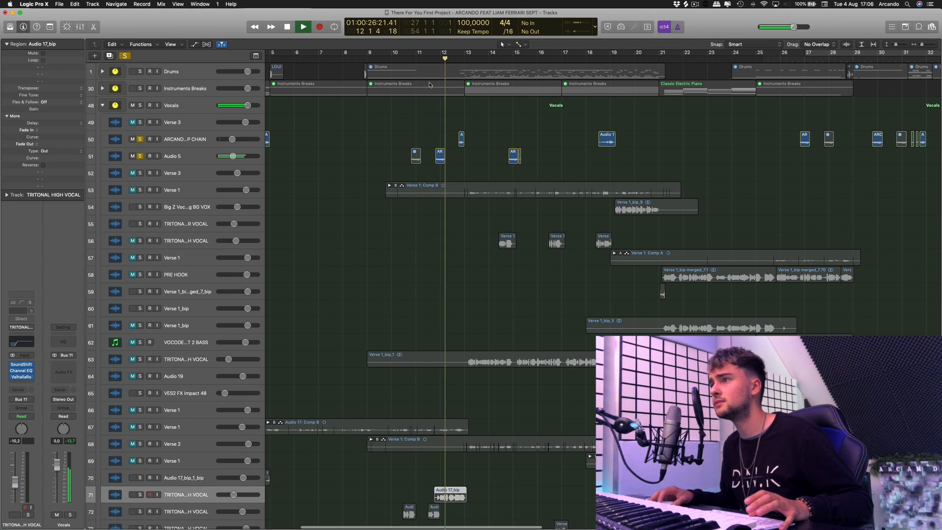
pyautogui.press('space')
pyautogui.click(126, 56)
# Expand the FX track stack and place the playhead at bar 12.
pyautogui.scroll(1, 451, 187)
pyautogui.scroll(-10, 451, 186)
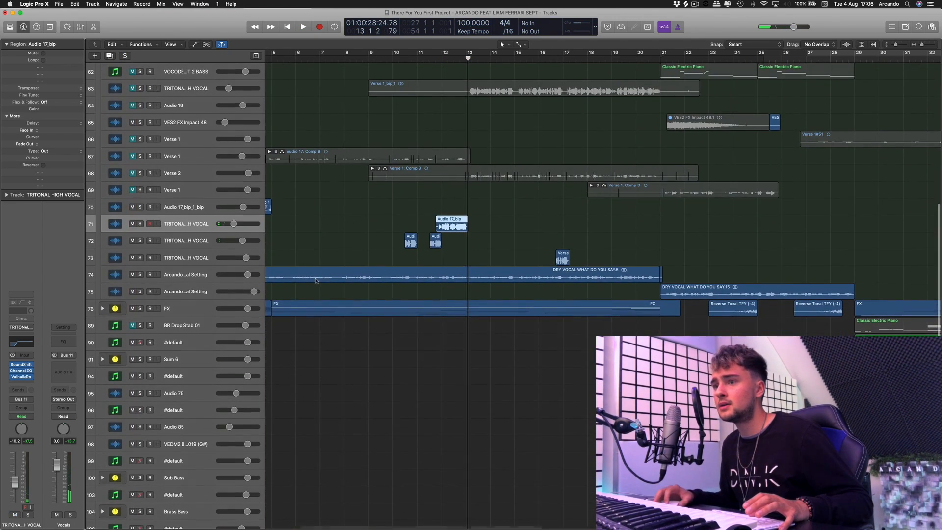
pyautogui.click(102, 308)
pyautogui.scroll(-7, 105, 311)
pyautogui.hscroll(-6, 564, 324)
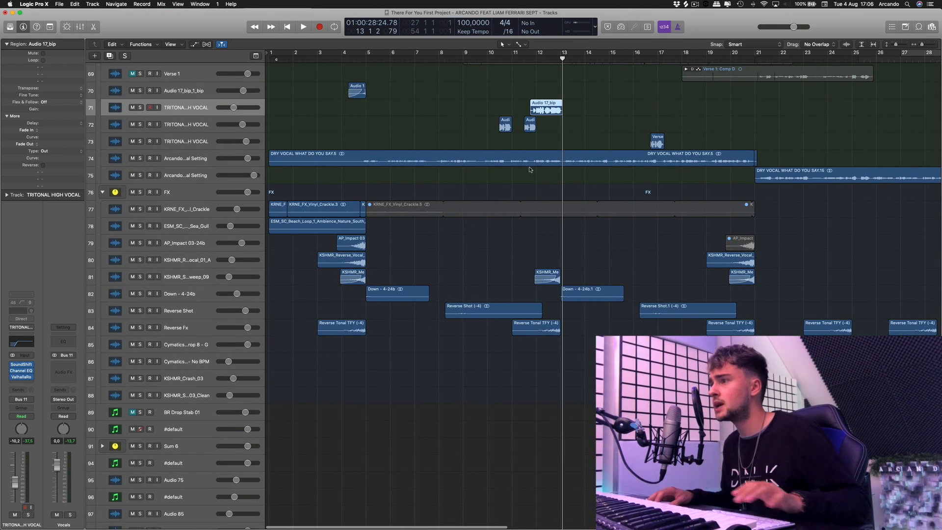
pyautogui.click(533, 59)
pyautogui.hscroll(2, 558, 124)
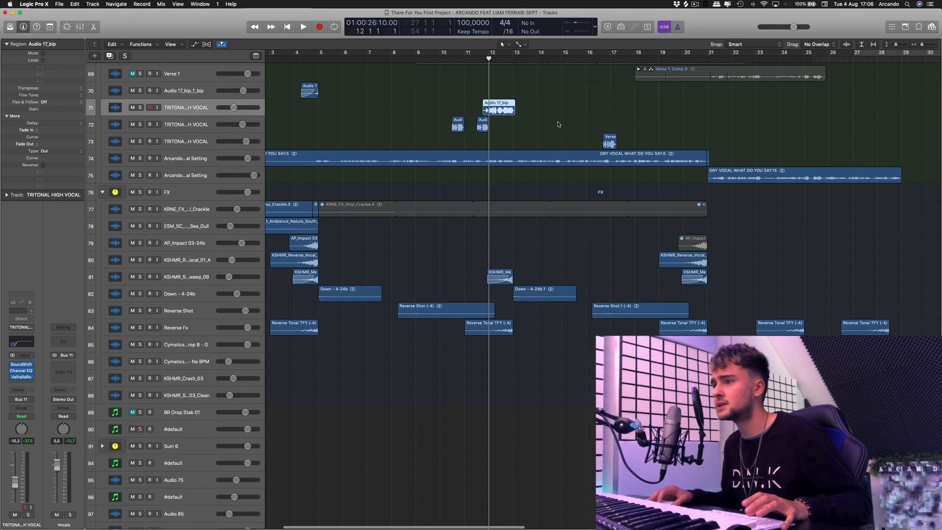
# Audition the Reverse Fx track 84 soloed with the KSHMR sweep track 81 from bar 12, and clear the solos.
pyautogui.click(140, 328)
pyautogui.press('space')
pyautogui.click(140, 276)
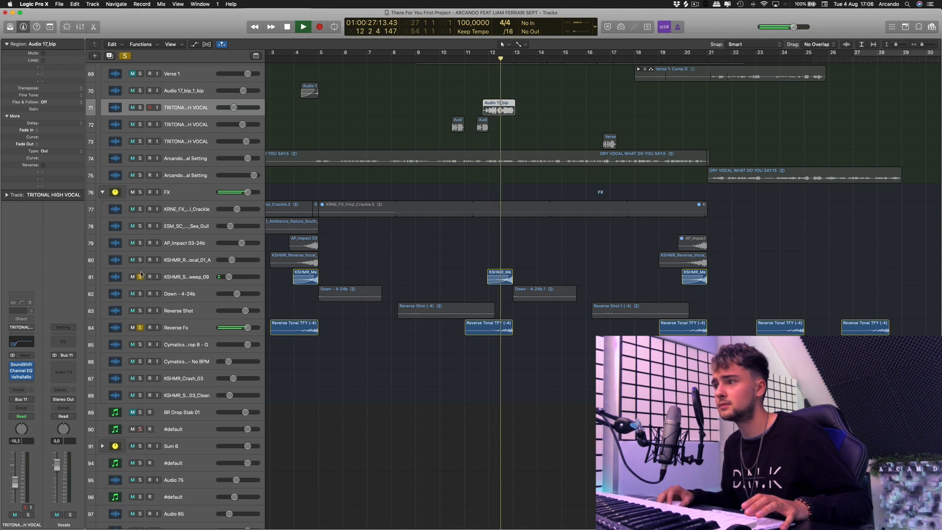
pyautogui.press('space')
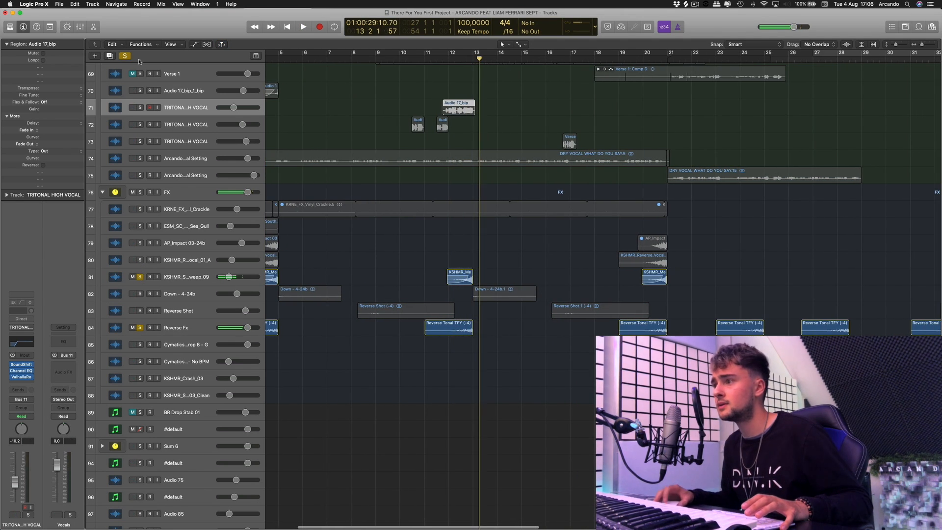
pyautogui.click(125, 55)
# Expand the Drums track stack and audition its layers soloed from bar 12 beat 4.
pyautogui.scroll(-10, 491, 311)
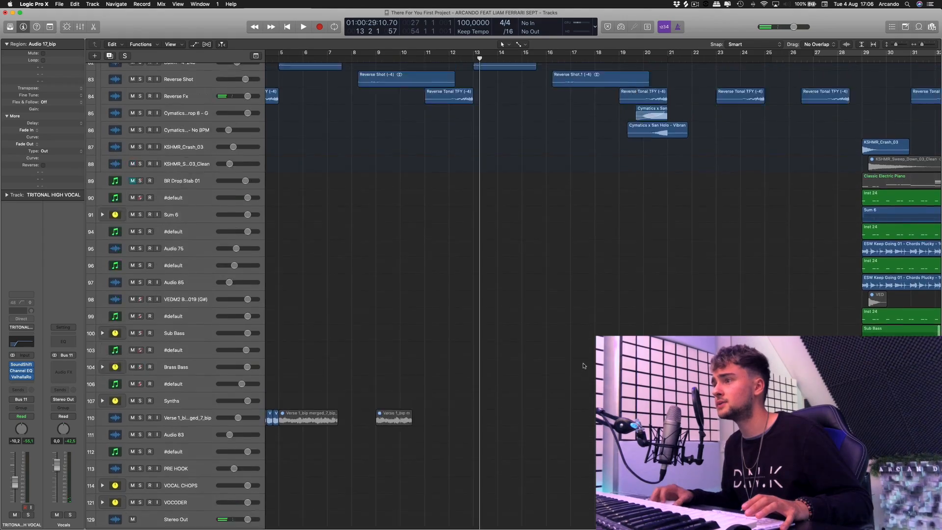
pyautogui.scroll(7, 584, 365)
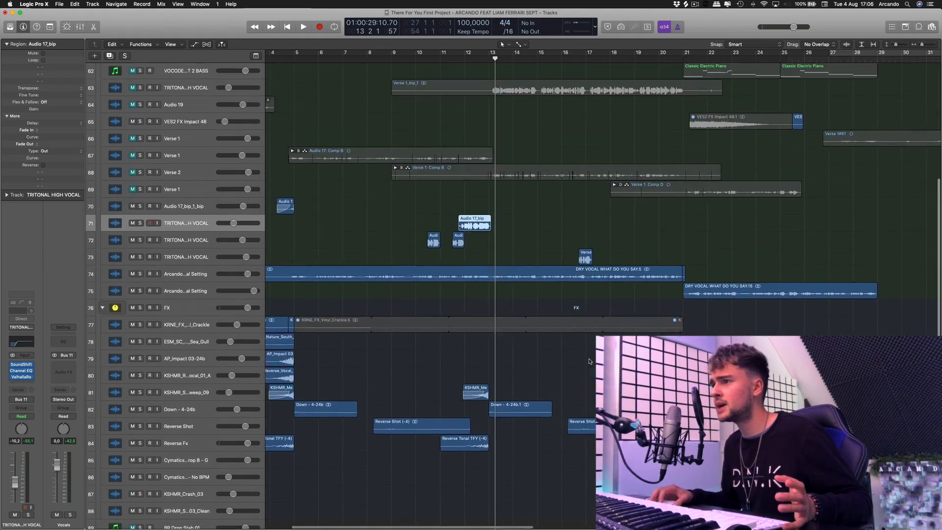
pyautogui.scroll(20, 589, 361)
pyautogui.hscroll(3, 589, 362)
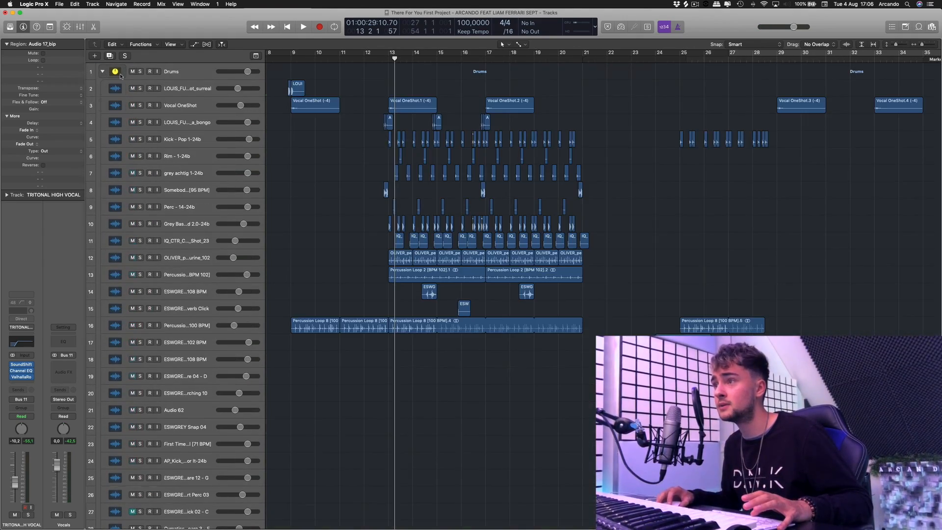
pyautogui.click(139, 73)
pyautogui.press('space')
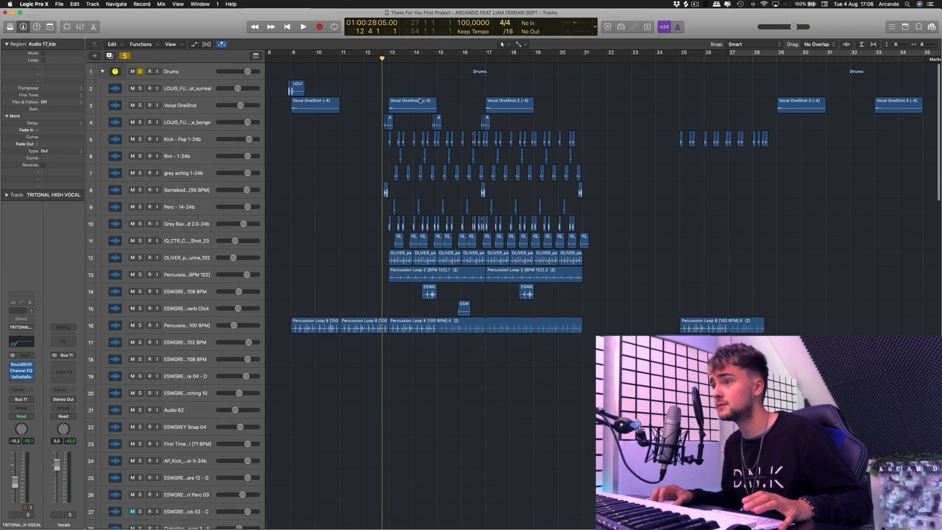
pyautogui.click(435, 211)
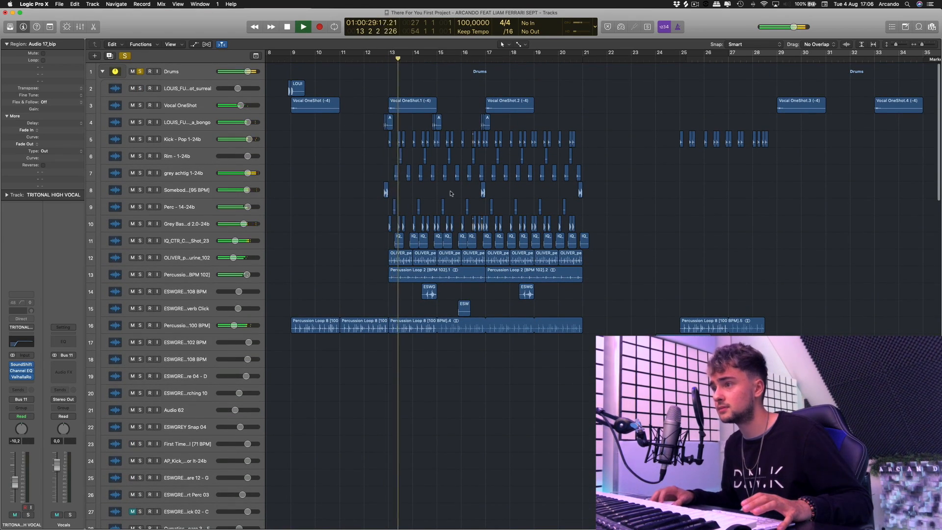
pyautogui.scroll(-10, 522, 229)
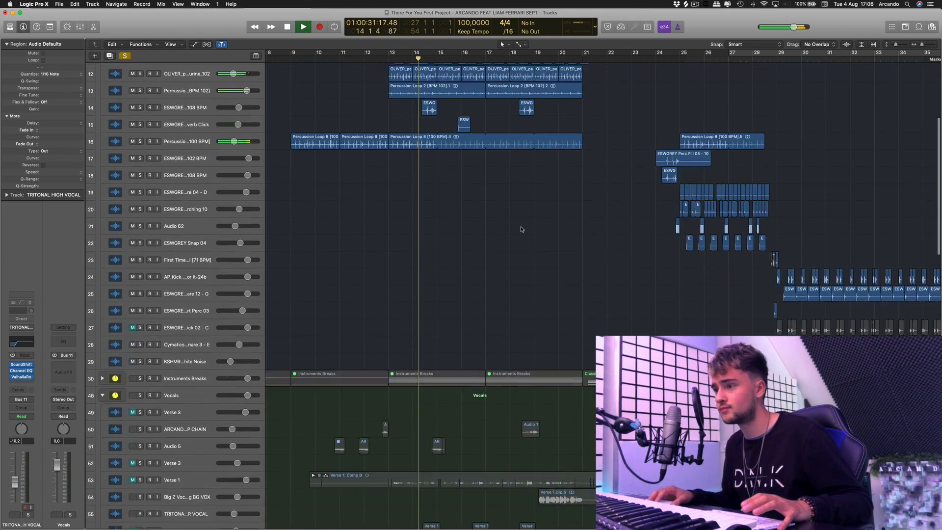
pyautogui.scroll(10, 521, 229)
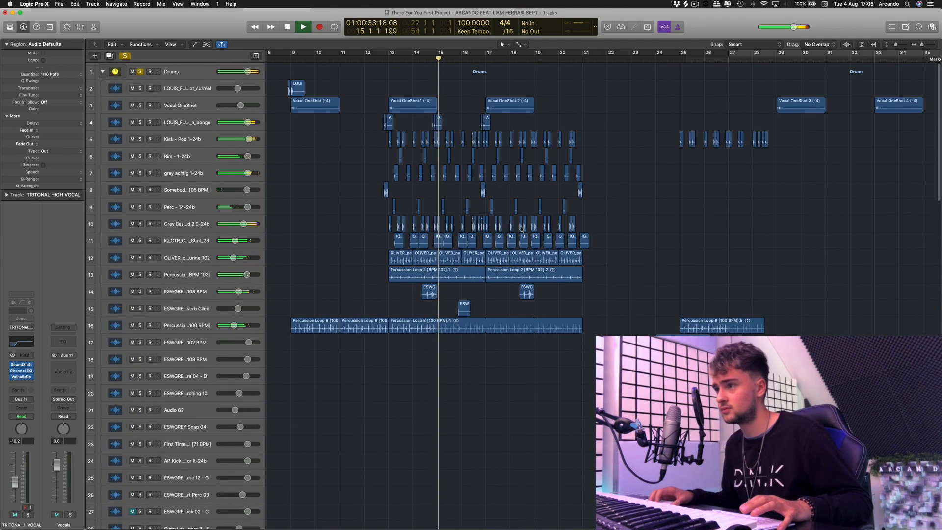
pyautogui.hscroll(1, 510, 264)
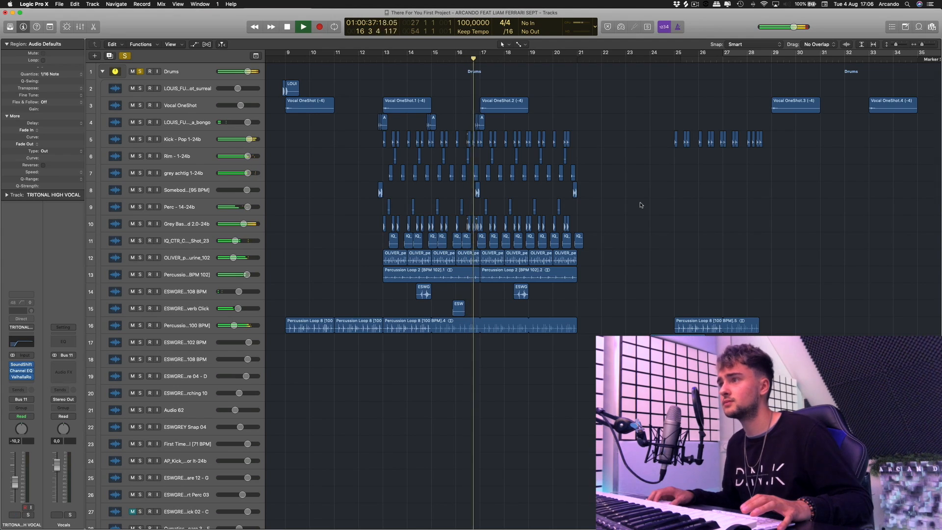
pyautogui.press('space')
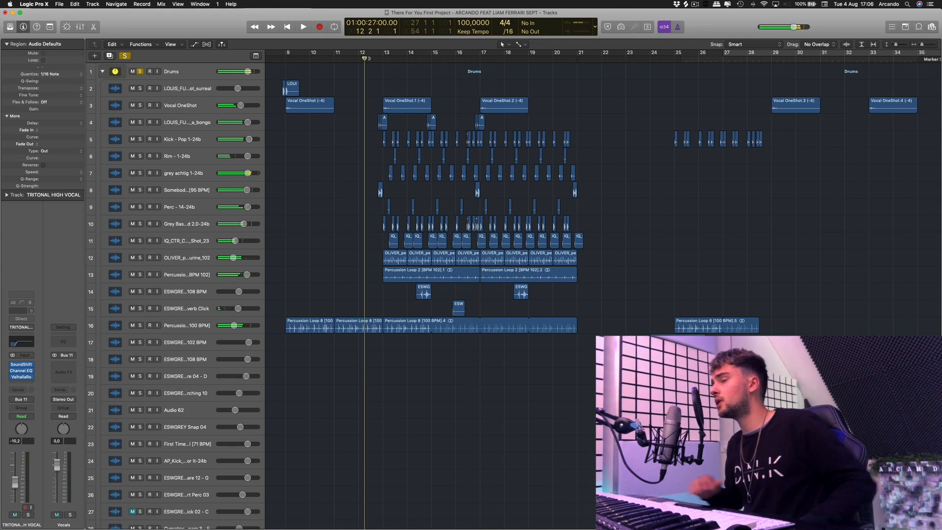
# Switch the solo from the Drums stack to the percussion loop track 16 and select its looped region starting at bar 13.
pyautogui.scroll(-5, 461, 197)
pyautogui.scroll(5, 440, 208)
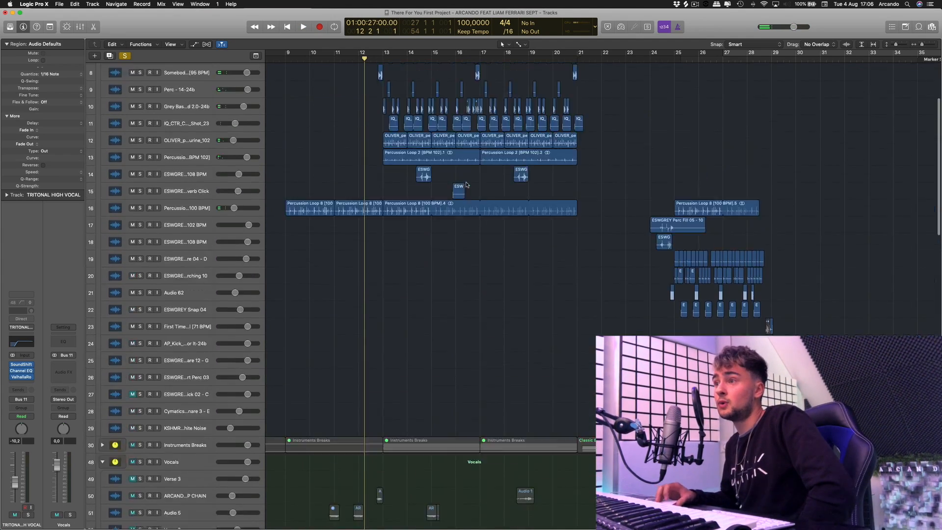
pyautogui.moveTo(922, 46); pyautogui.dragTo(923, 45)
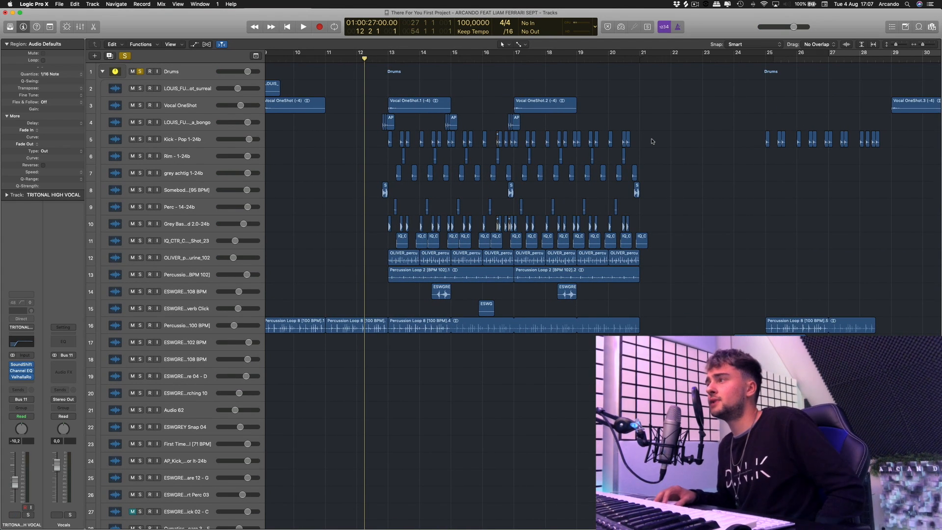
pyautogui.moveTo(923, 45); pyautogui.dragTo(923, 45)
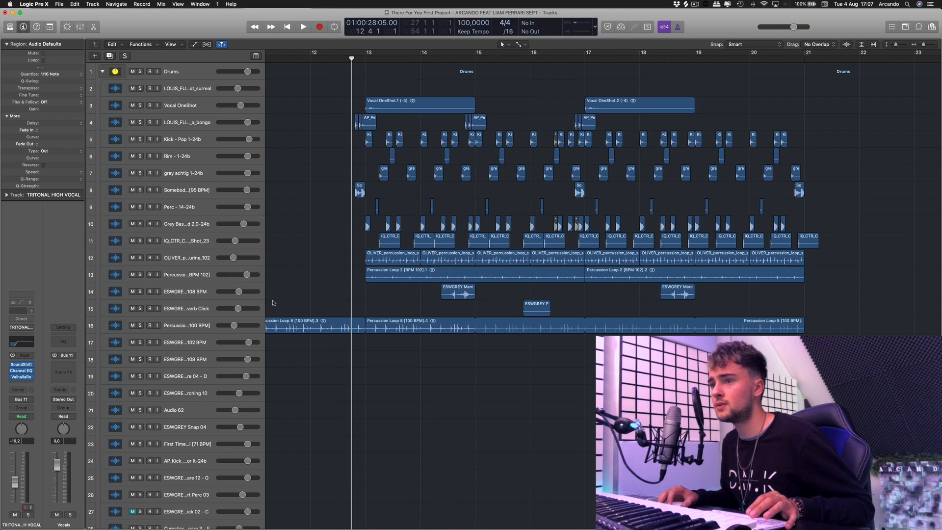
pyautogui.click(169, 328)
pyautogui.press('s')
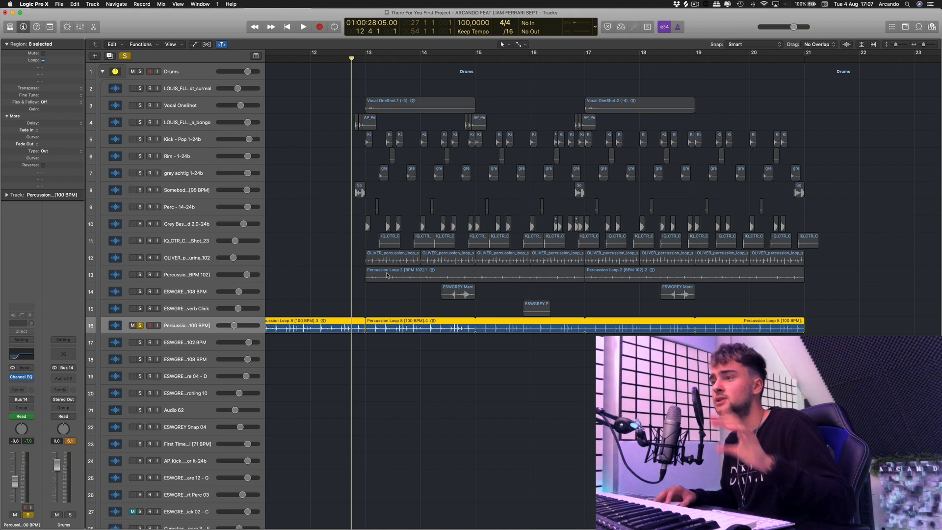
pyautogui.click(387, 293)
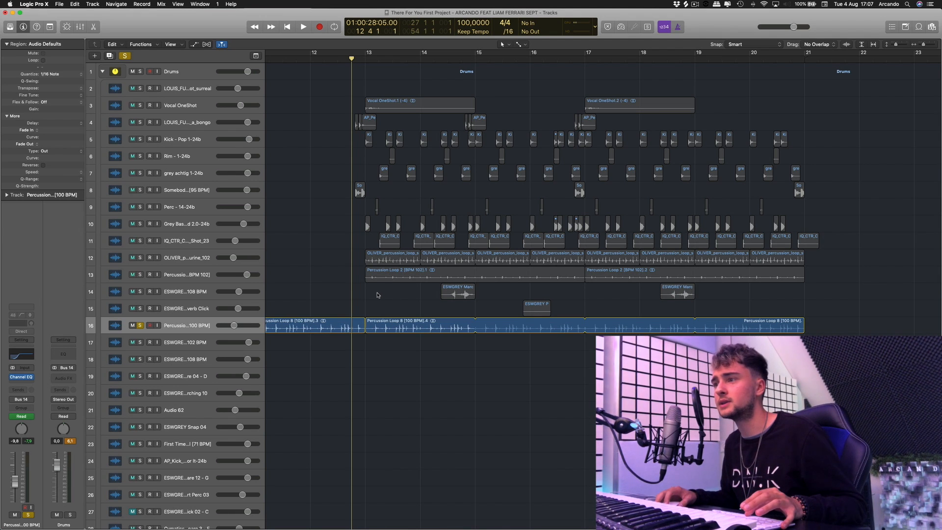
pyautogui.moveTo(382, 303); pyautogui.dragTo(407, 342)
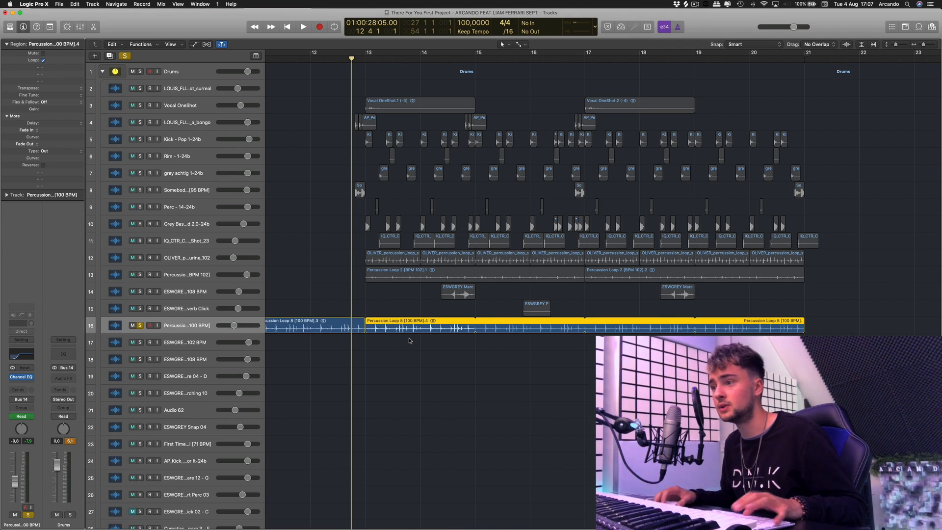
# Audition percussion track 16 from bar 12 beat 4, layering in tracks 13 and 12 with solo, and clear all solos.
pyautogui.press('space')
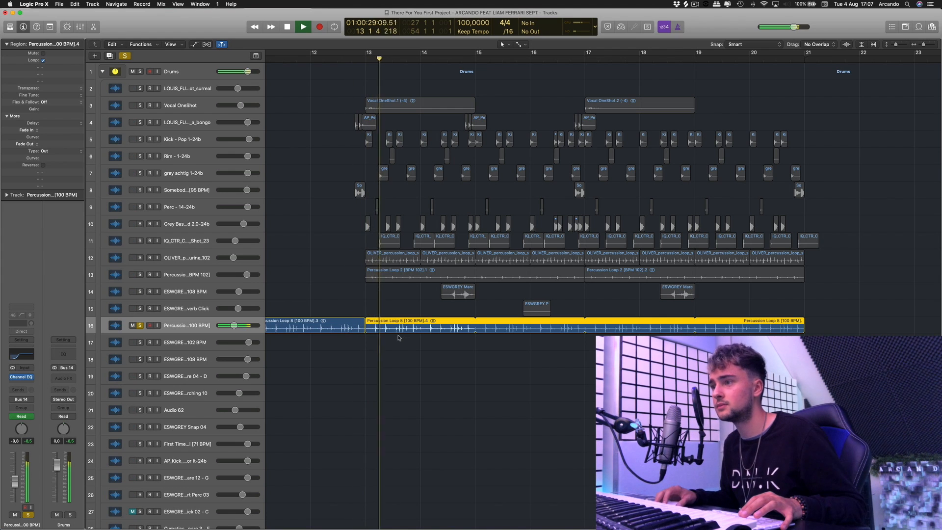
pyautogui.click(140, 274)
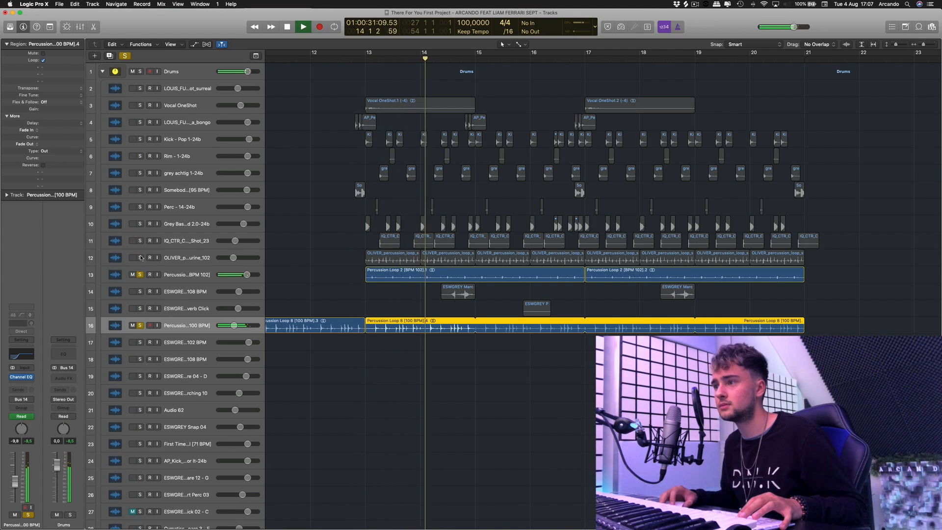
pyautogui.click(140, 258)
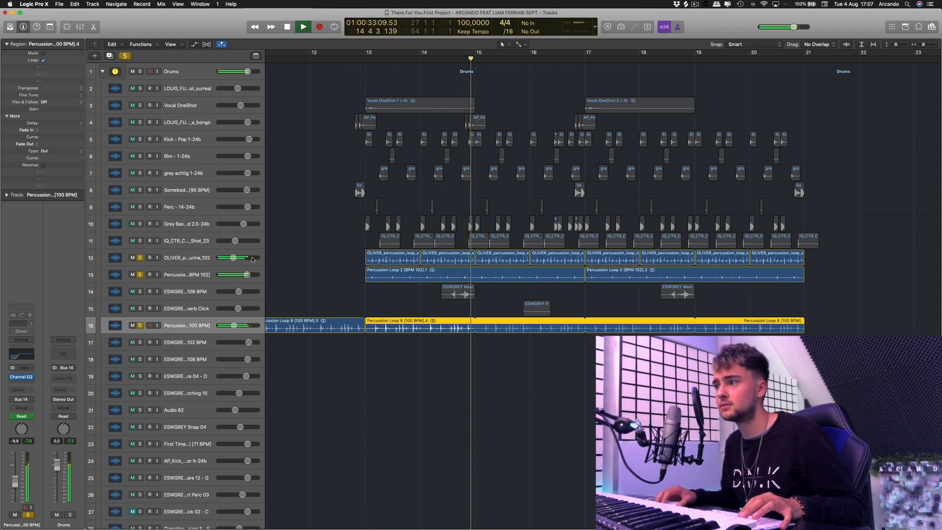
pyautogui.click(125, 55)
pyautogui.press('space')
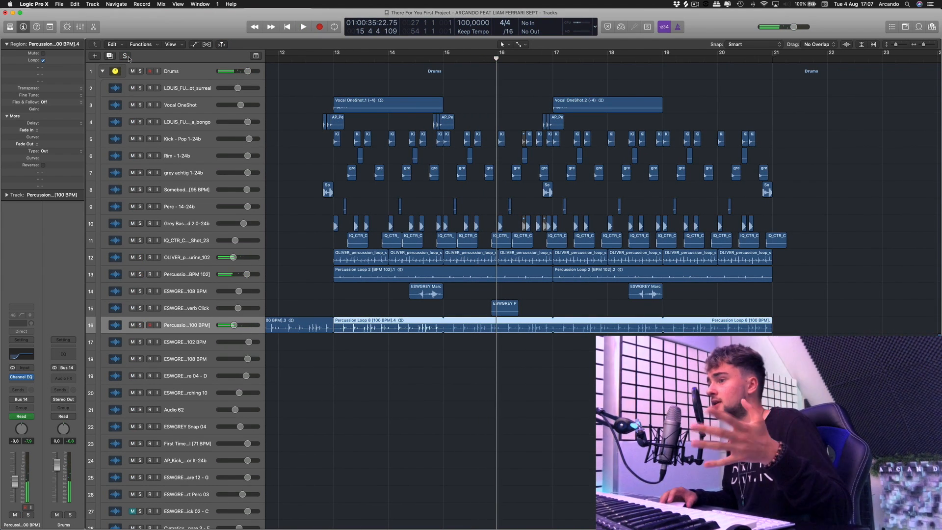
# Audition the ESWGREY 108 BPM track 14 soloed from bar 14 beat 3, and remove its solo.
pyautogui.moveTo(429, 57); pyautogui.dragTo(415, 65)
pyautogui.click(158, 292)
pyautogui.click(140, 291)
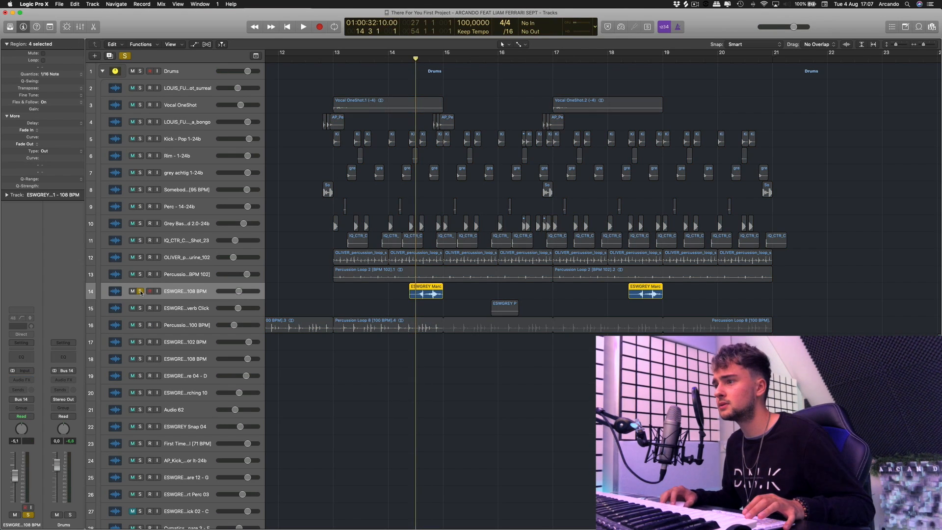
pyautogui.press('space')
pyautogui.press('space')
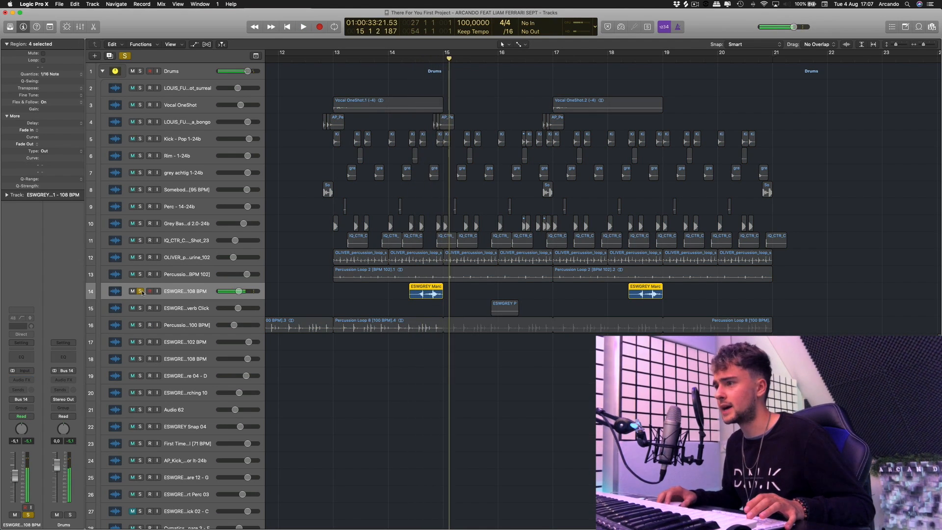
pyautogui.click(140, 291)
# Audition the bongo track 4 soloed together with track 8 from bar 12 beat 4, and clear the solos.
pyautogui.click(318, 57)
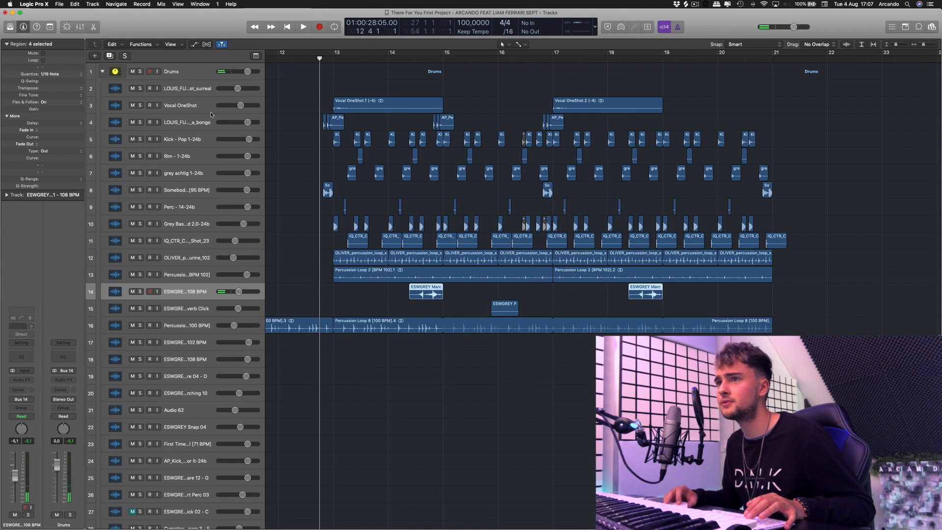
pyautogui.click(140, 123)
pyautogui.press('space')
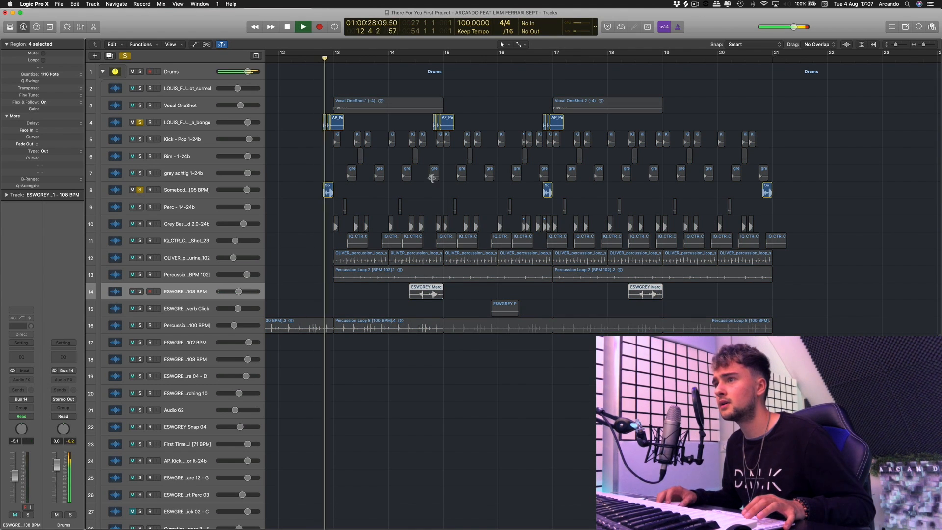
pyautogui.press('space')
pyautogui.click(123, 57)
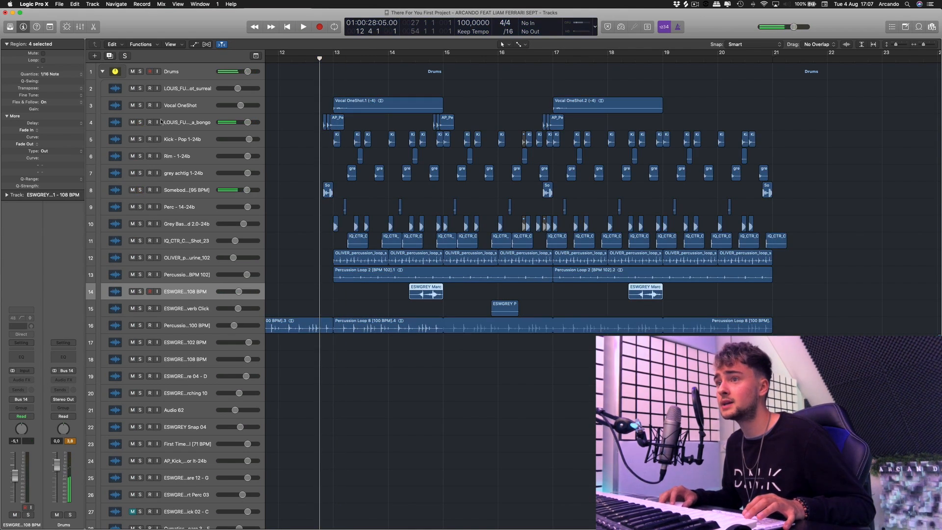
# Compare tracks 5 and 10 using solo, leave only the Kick - Pop track 5 soloed, and return the playhead to bar 12 beat 4.
pyautogui.click(182, 138)
pyautogui.press('s')
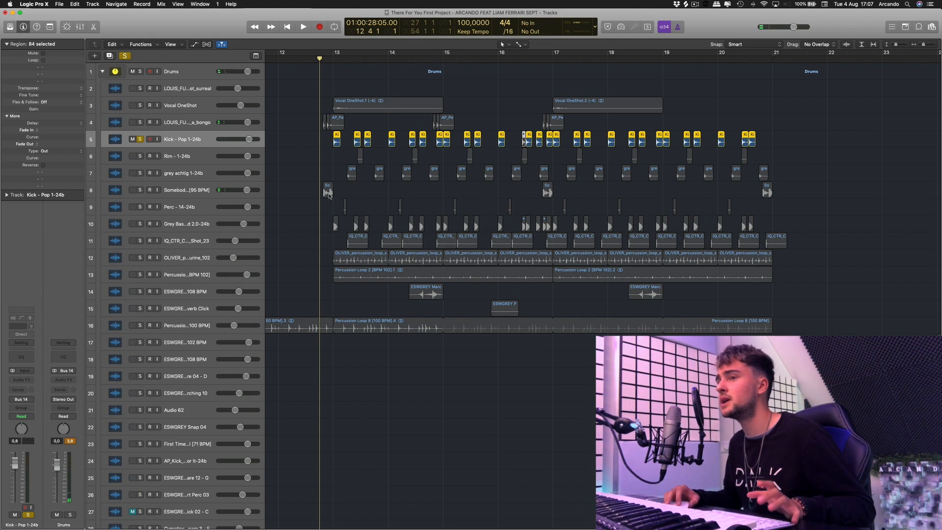
pyautogui.click(139, 224)
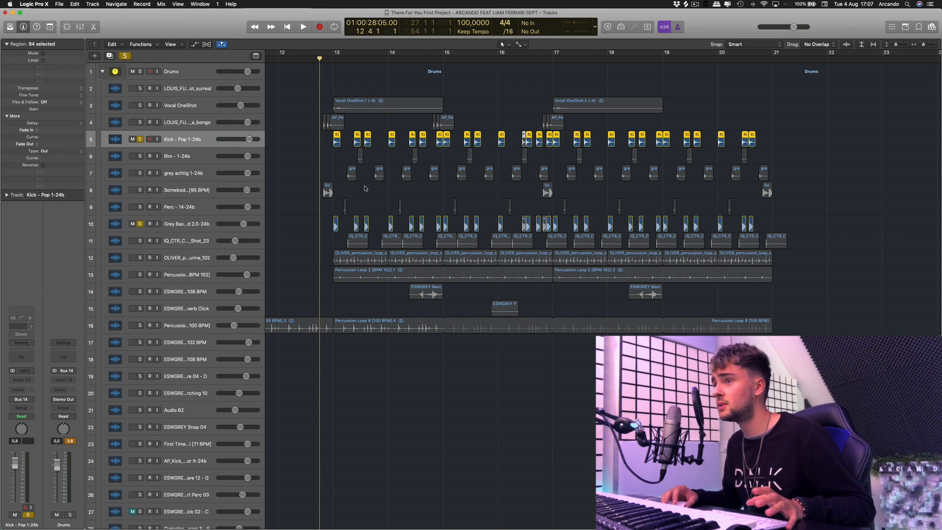
pyautogui.click(140, 141)
pyautogui.press('space')
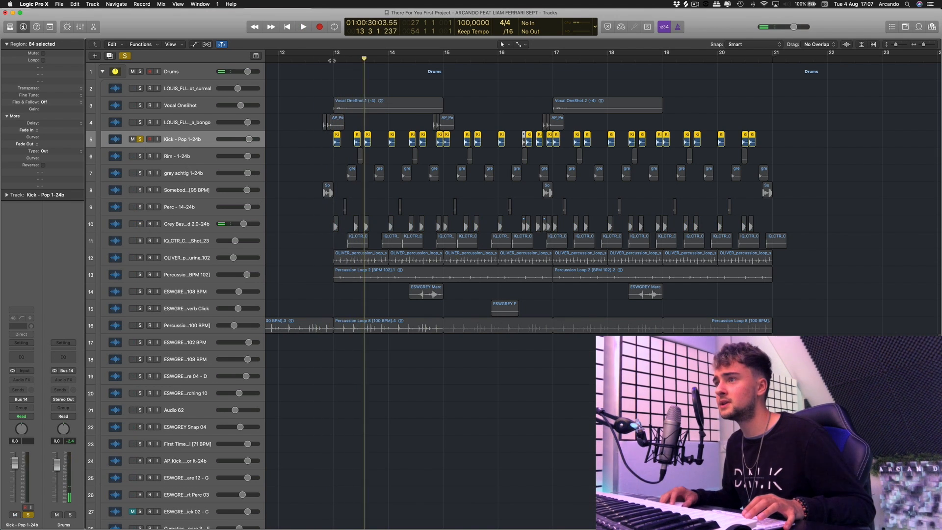
pyautogui.click(333, 59)
pyautogui.click(319, 58)
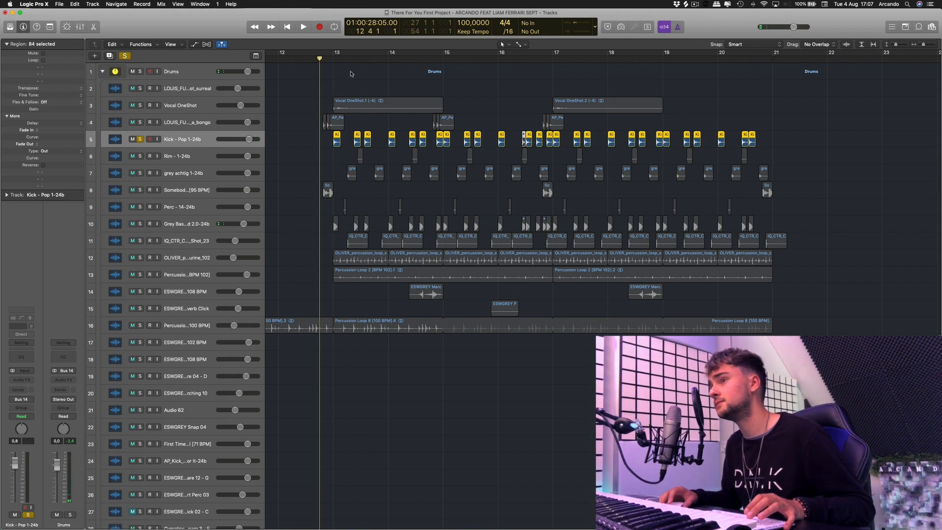
# Audition the soloed Kick - Pop track 5 from bar 12 beat 4, and remove its solo.
pyautogui.press('space')
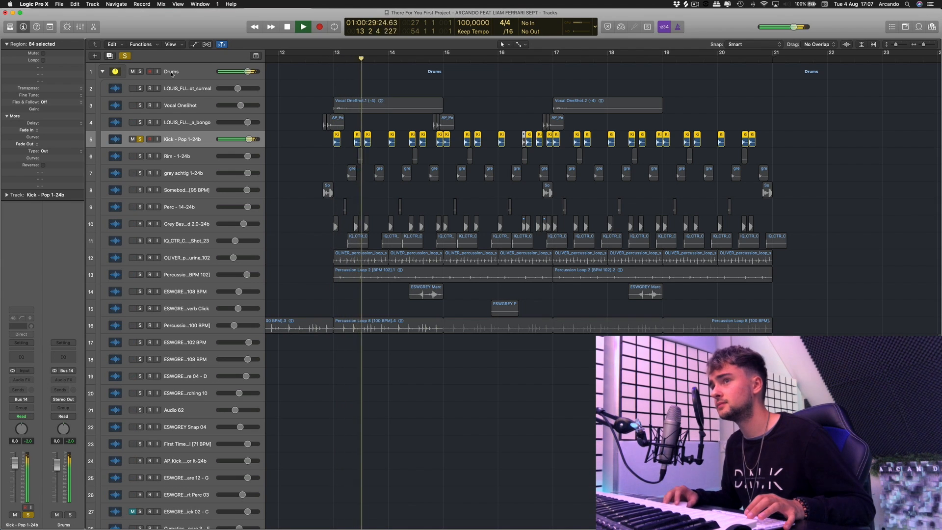
pyautogui.press('space')
pyautogui.click(141, 139)
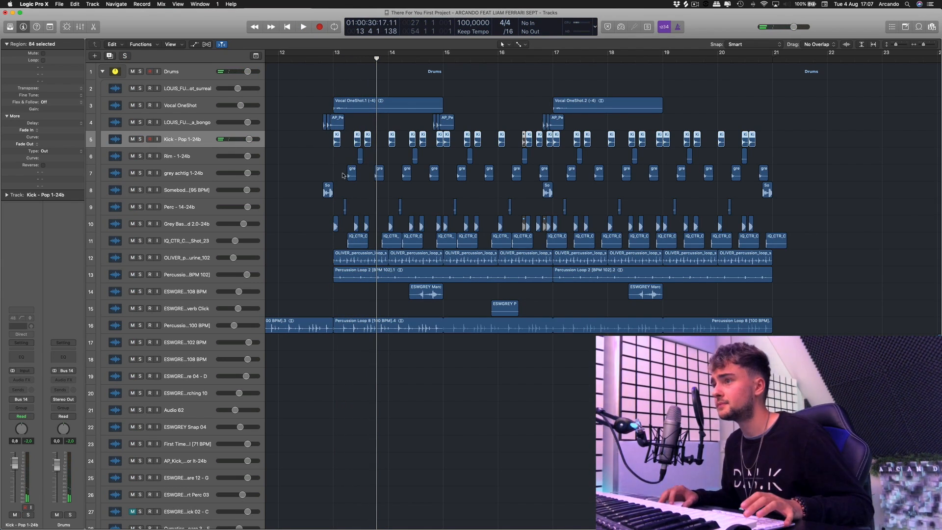
# Audition tracks 7 and 11 soloed together from bar 13 beat 2, return the playhead to bar 13, and clear the solos.
pyautogui.click(347, 58)
pyautogui.click(140, 173)
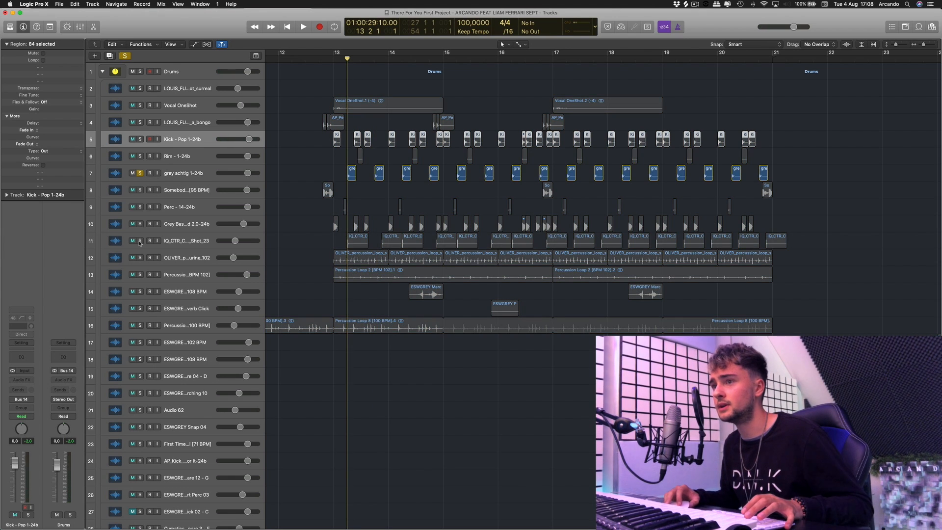
pyautogui.click(140, 241)
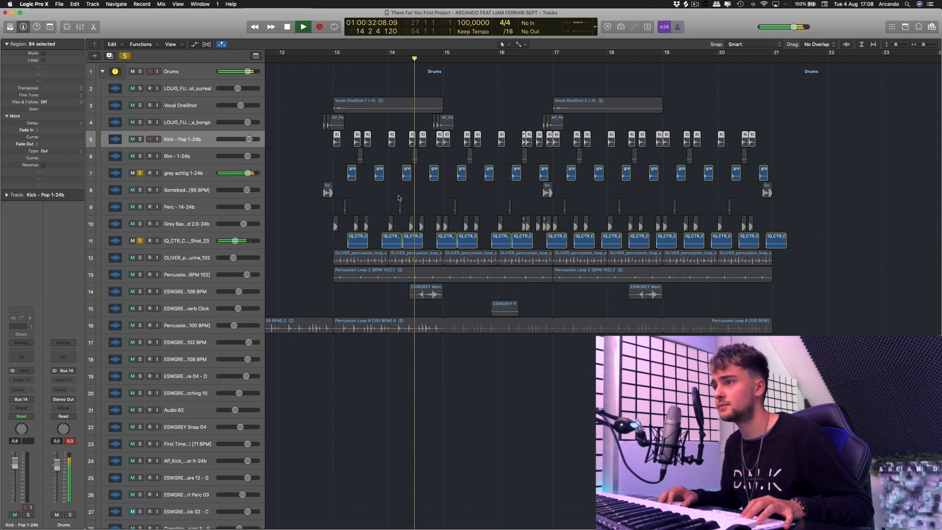
pyautogui.press('space')
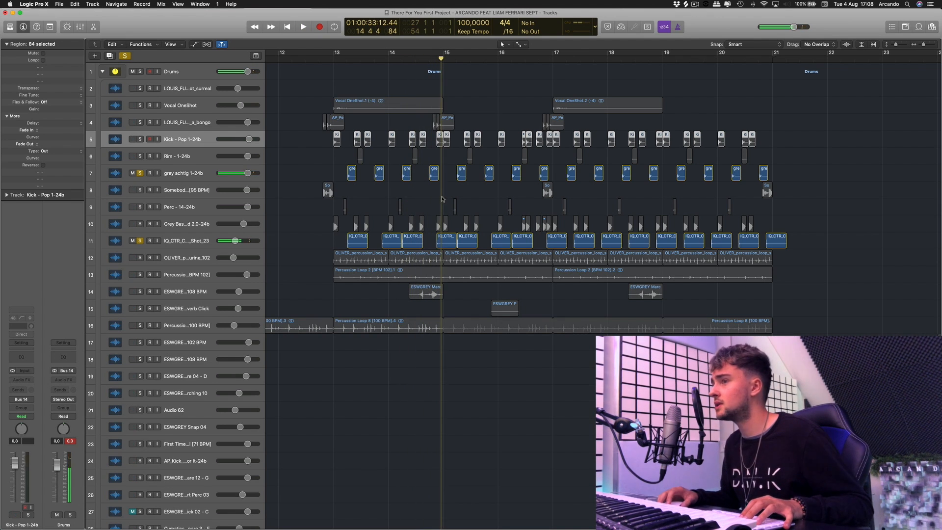
pyautogui.click(333, 59)
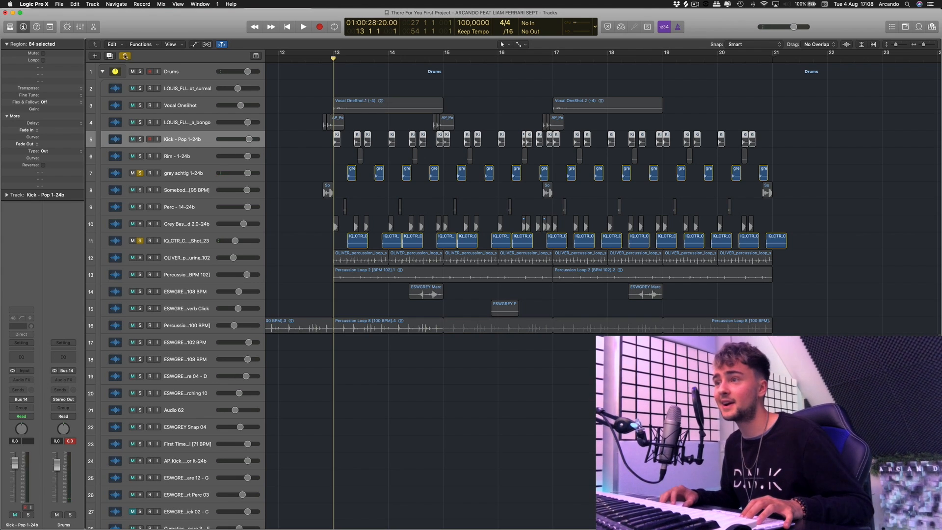
pyautogui.click(126, 56)
# Expand the Instruments Breaks stack, audition piano track 34 soloed from bar 13, and remove its solo.
pyautogui.scroll(-10, 443, 240)
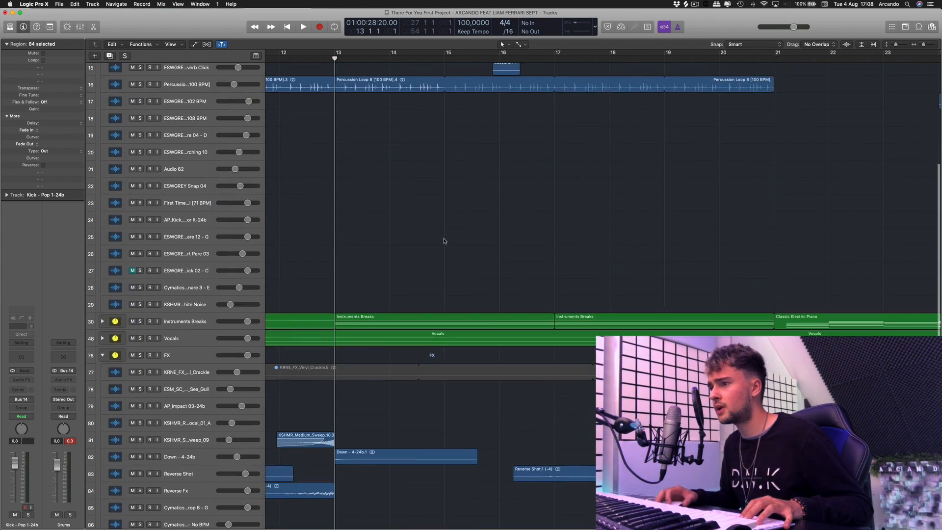
pyautogui.click(102, 320)
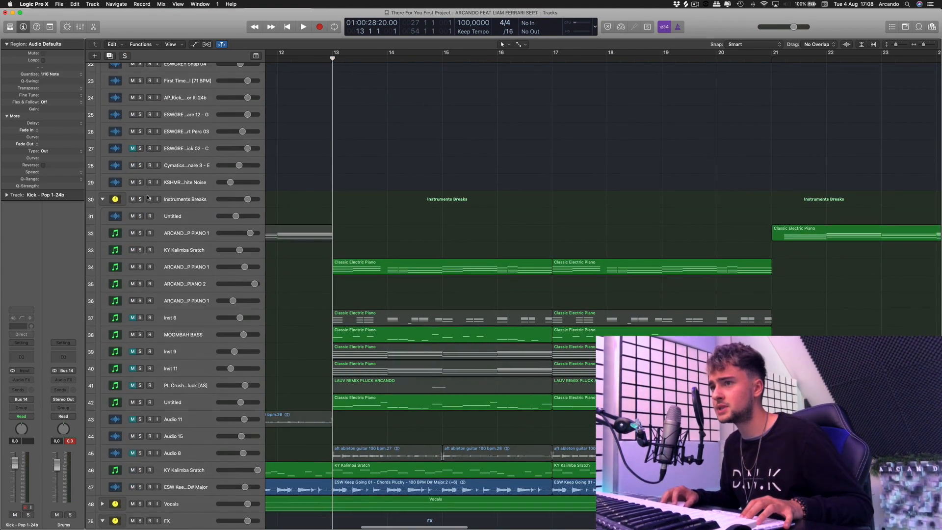
pyautogui.click(175, 248)
pyautogui.hotkey('ctrl', 's')
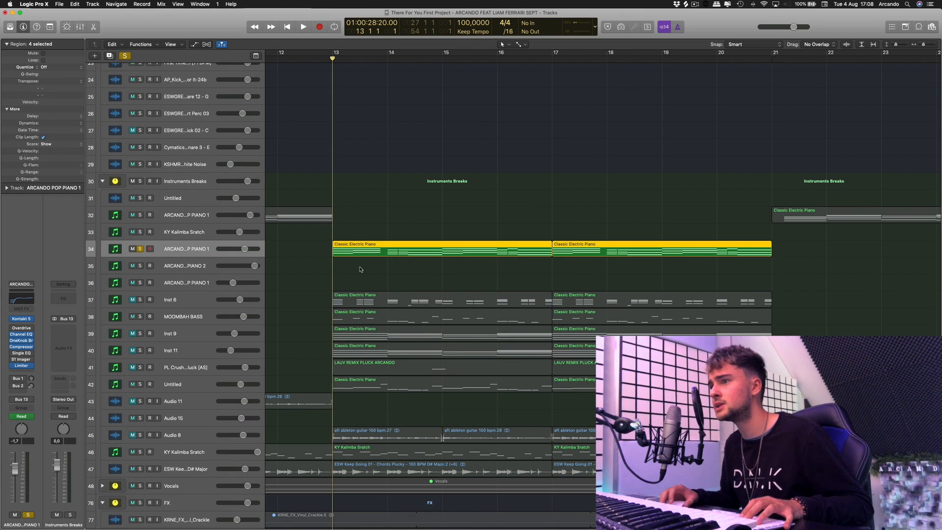
pyautogui.press('space')
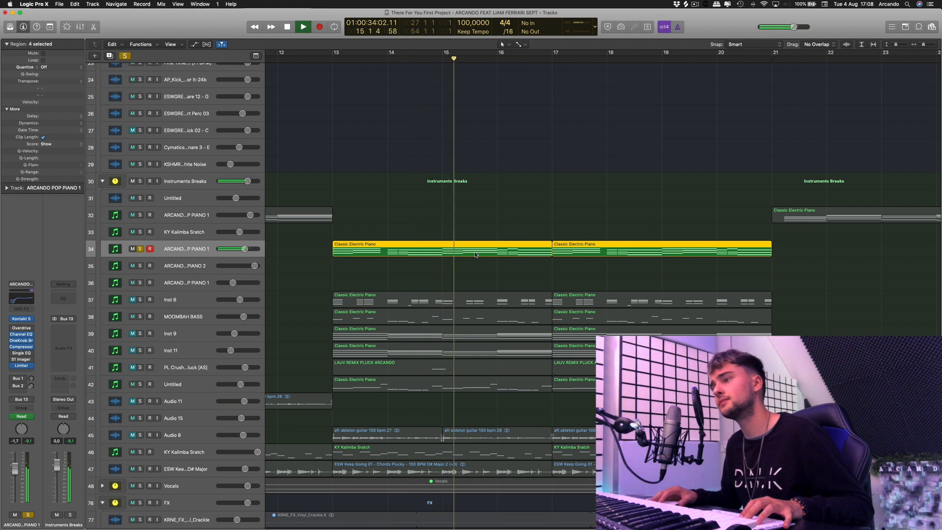
pyautogui.press('space')
pyautogui.click(139, 249)
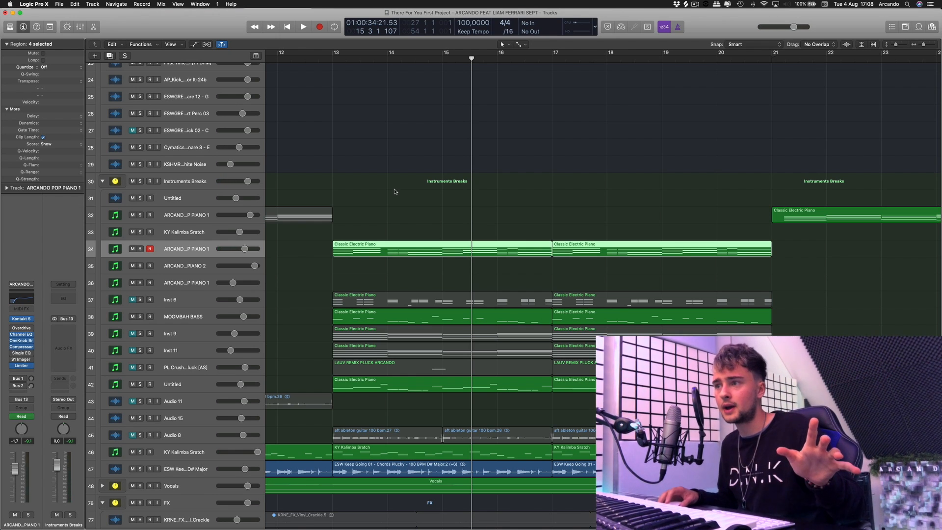
# Audition the MOOMBAH BASS track 38 soloed from bar 13 while viewing its Serum instrument.
pyautogui.click(332, 58)
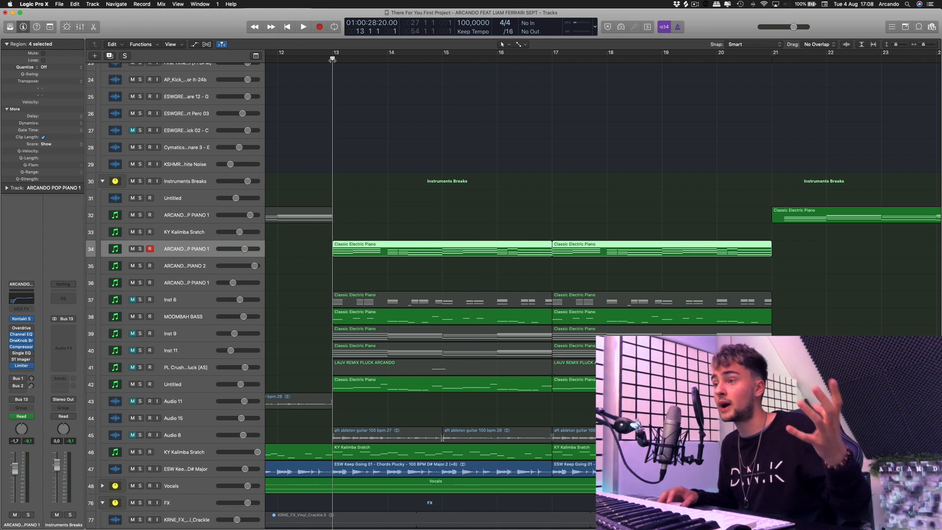
pyautogui.click(192, 317)
pyautogui.press('s')
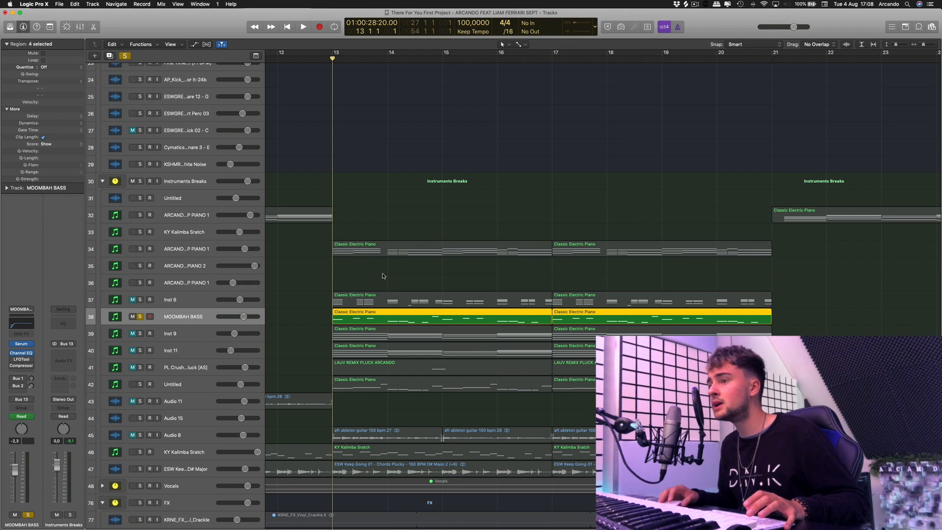
pyautogui.press('space')
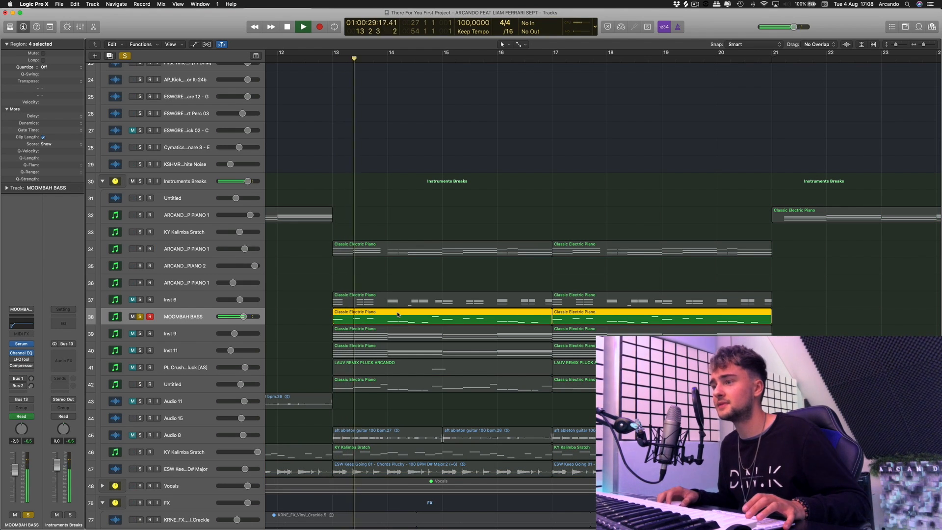
pyautogui.click(21, 344)
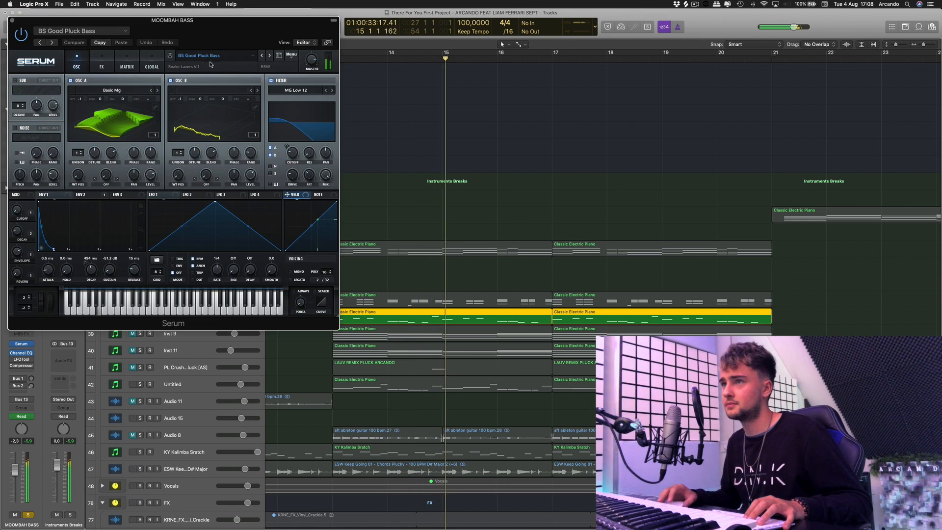
pyautogui.moveTo(383, 27); pyautogui.dragTo(657, 94)
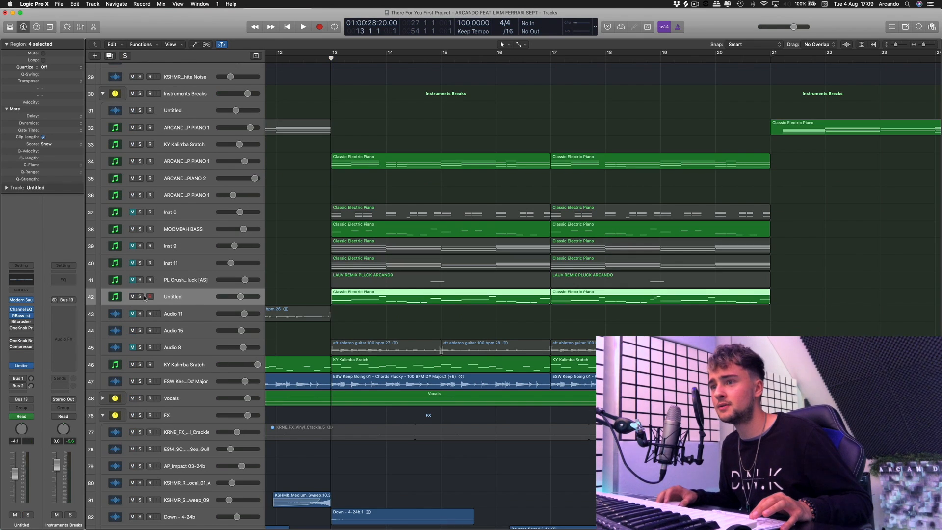
# Solo the Untitled track 42 and place its Modern Sauce instrument window clear of the track's first region.
pyautogui.click(141, 296)
pyautogui.scroll(1, 386, 325)
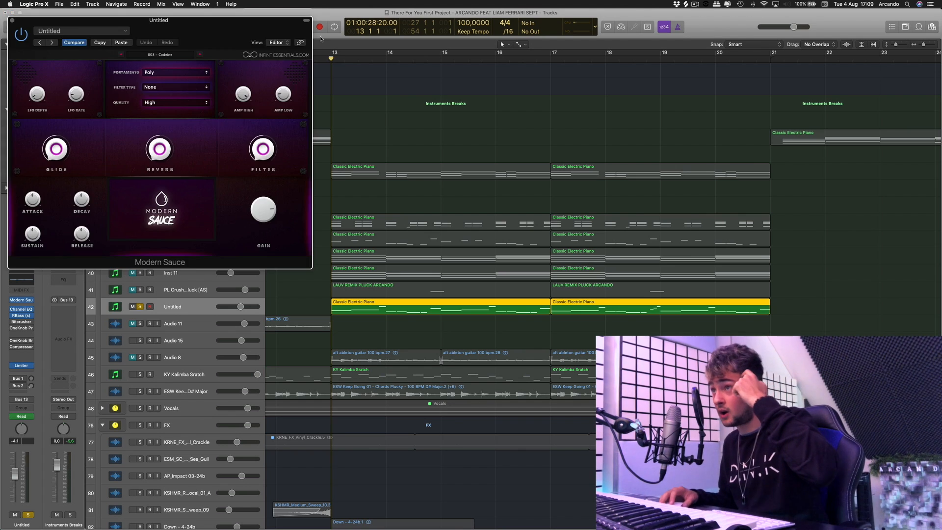
pyautogui.moveTo(216, 26); pyautogui.dragTo(599, 108)
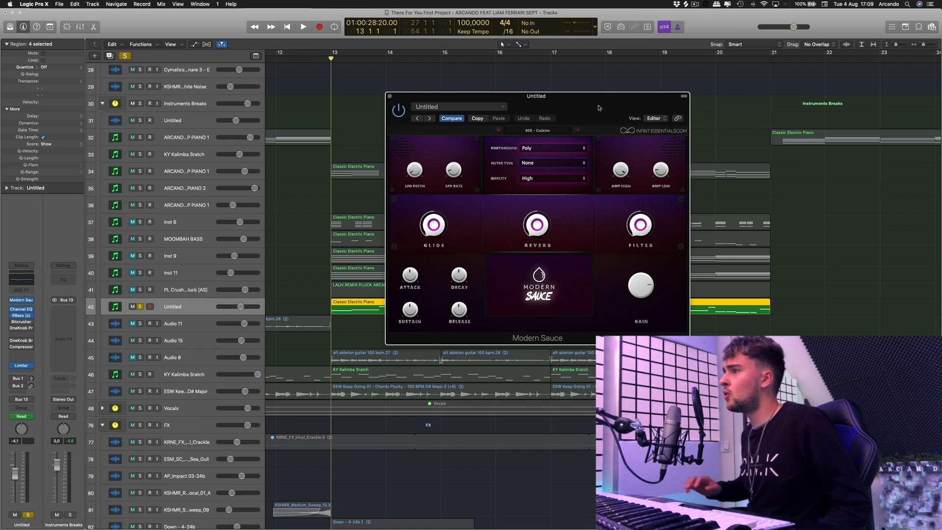
pyautogui.moveTo(598, 107); pyautogui.dragTo(758, 112)
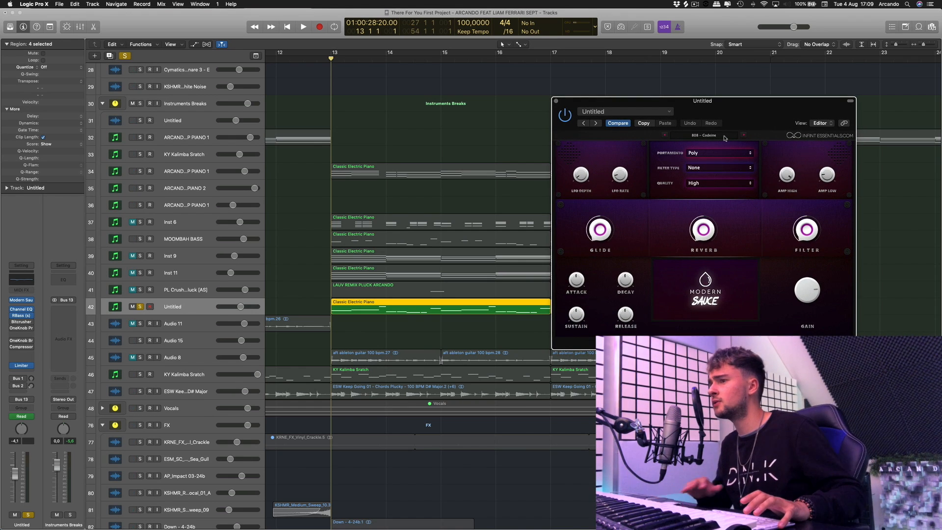
# Look through Modern Sauce's instrument list twice, keeping the 808 - Codeine preset.
pyautogui.click(725, 137)
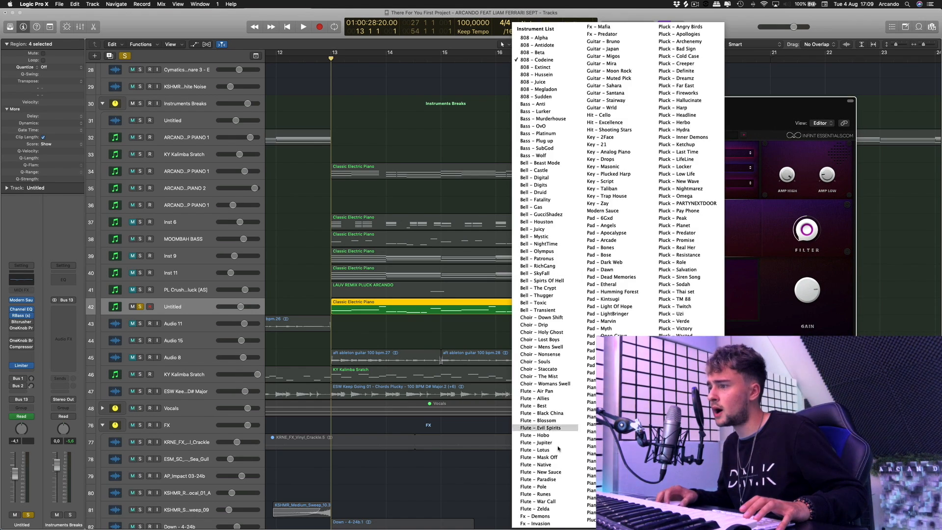
pyautogui.click(782, 107)
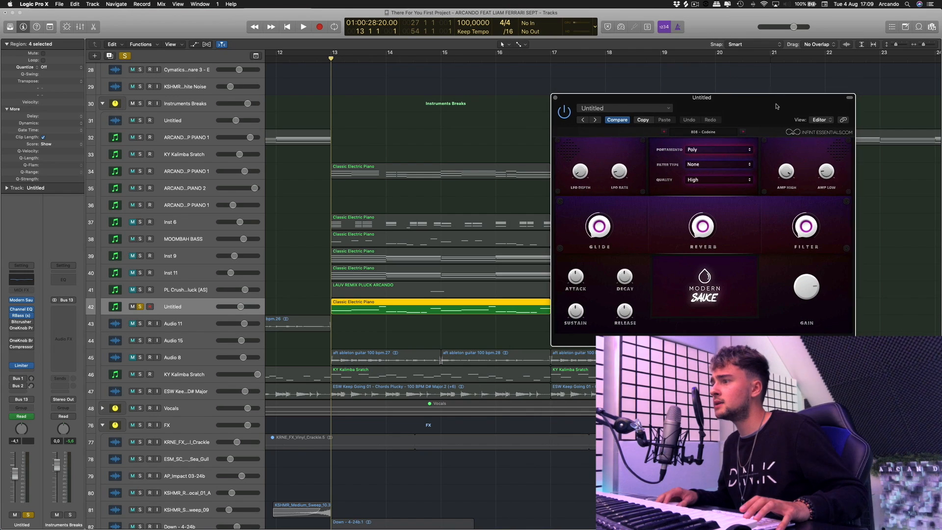
pyautogui.moveTo(777, 107); pyautogui.dragTo(777, 109)
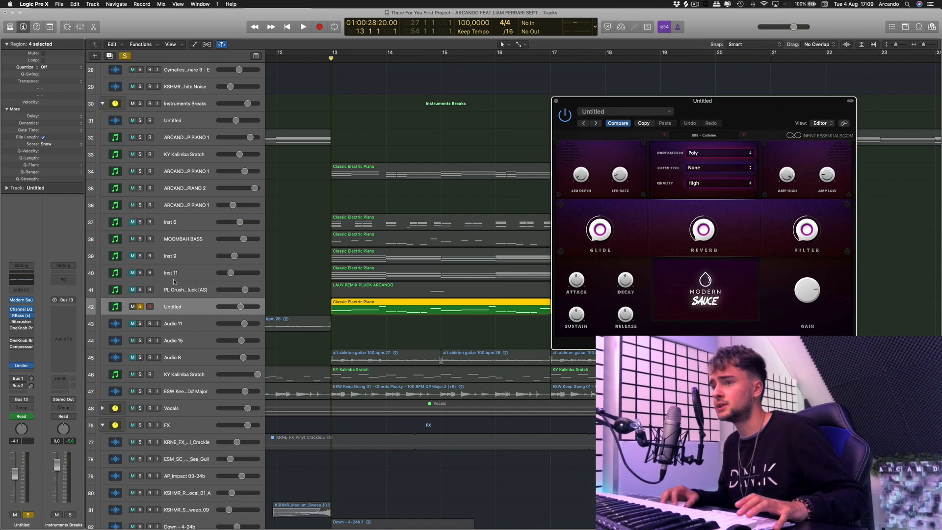
pyautogui.click(717, 138)
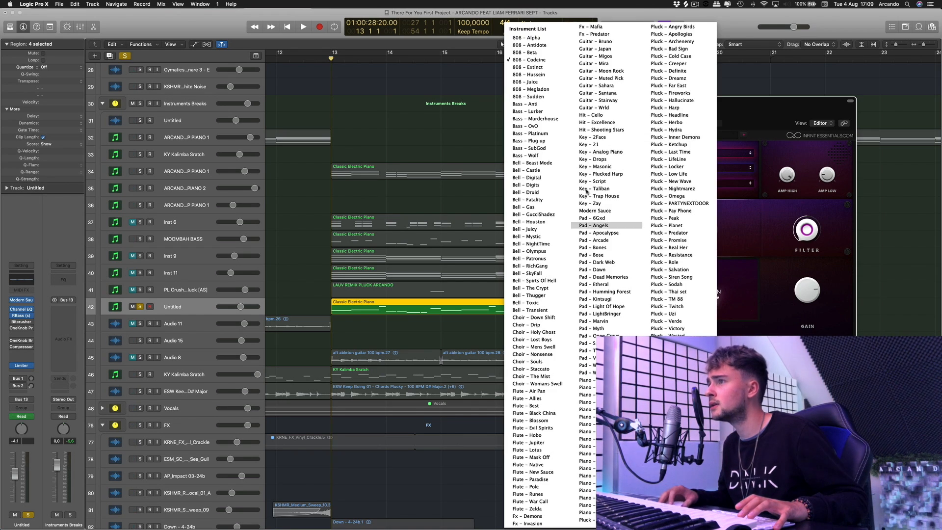
pyautogui.click(758, 123)
# Audition the soloed Untitled track 42 from bar 13, and deselect its regions.
pyautogui.click(207, 308)
pyautogui.press('space')
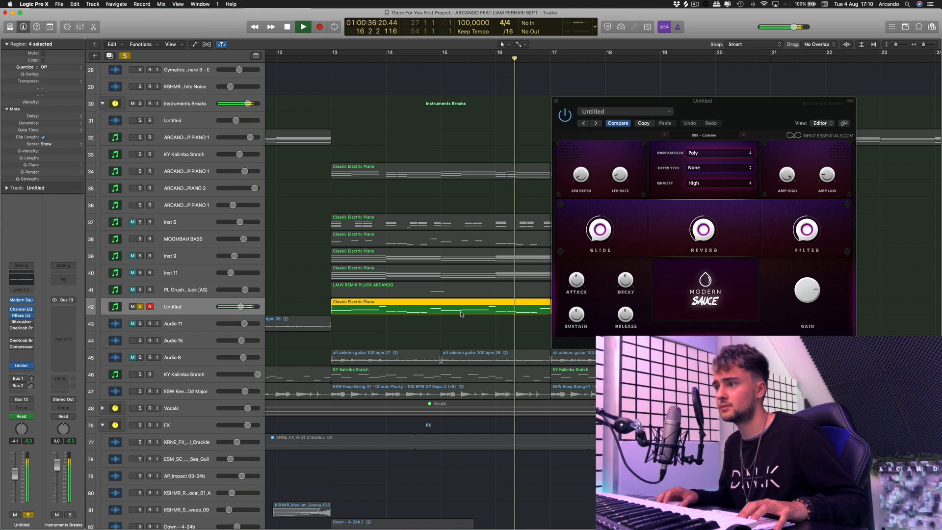
pyautogui.press('space')
pyautogui.click(279, 303)
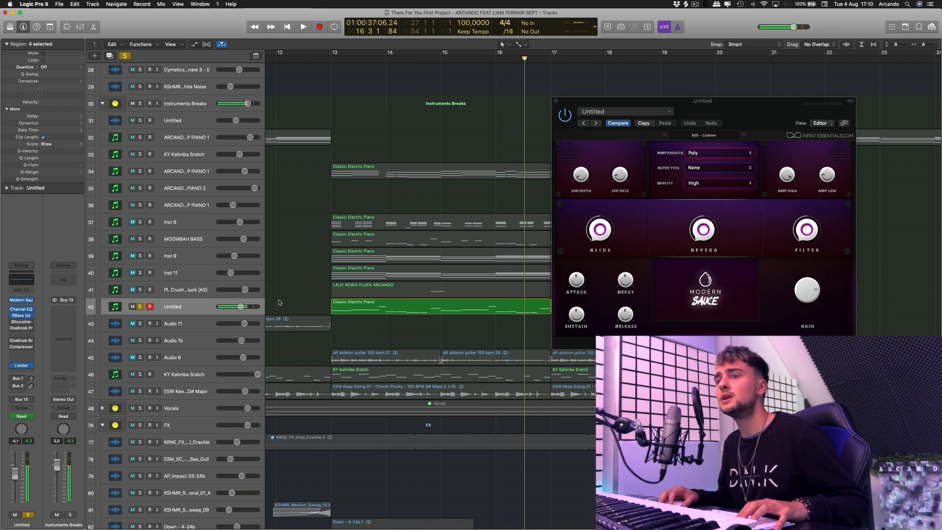
# Review the Channel EQ and RBass effects on track 42, closing each one.
pyautogui.click(22, 311)
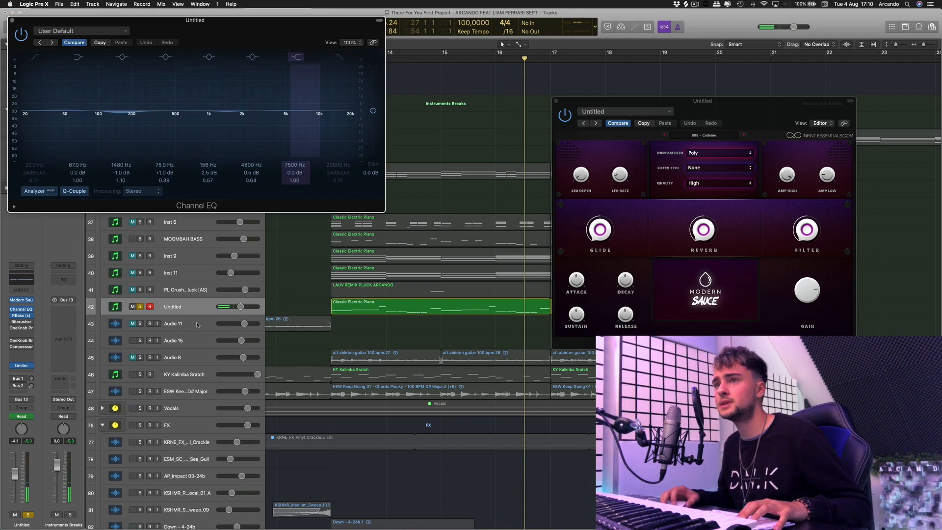
pyautogui.click(13, 22)
pyautogui.click(22, 316)
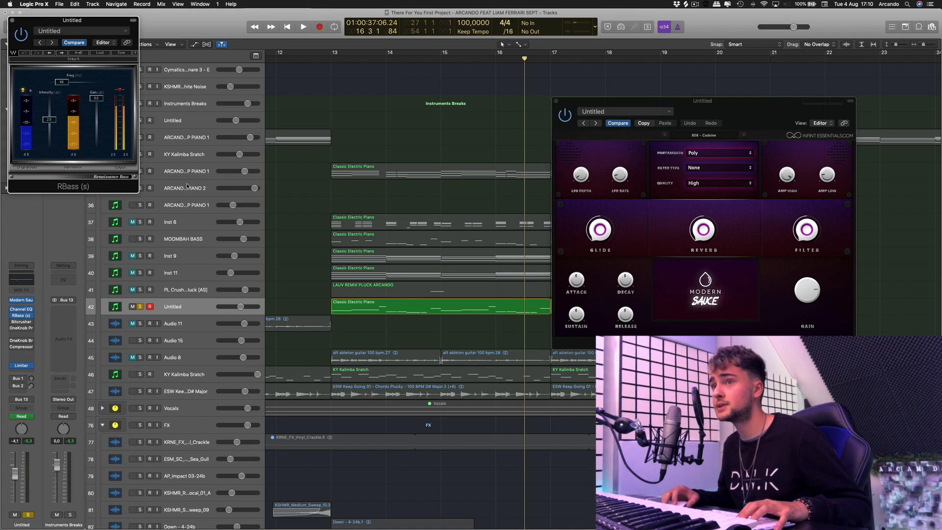
pyautogui.click(13, 21)
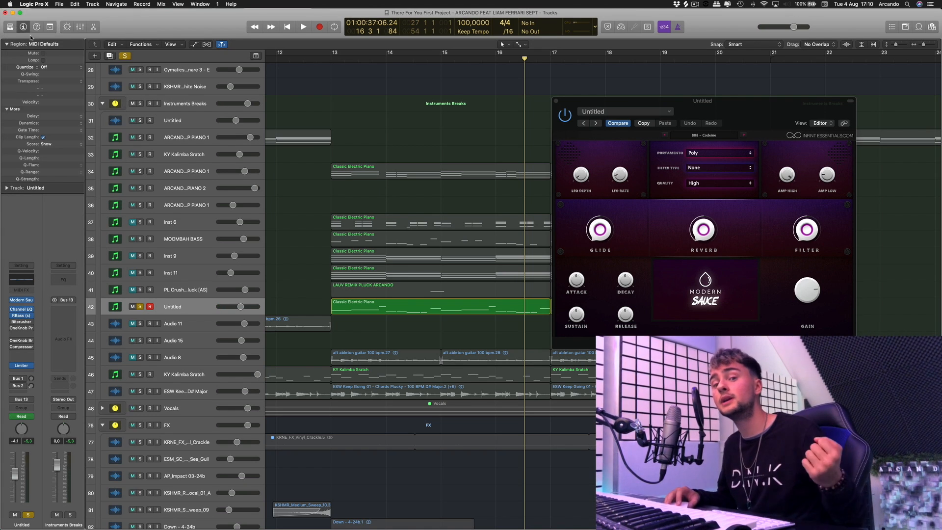
# Return the playhead to bar 13, review the Limiter on track 42, close it, and clear all solos.
pyautogui.press('space')
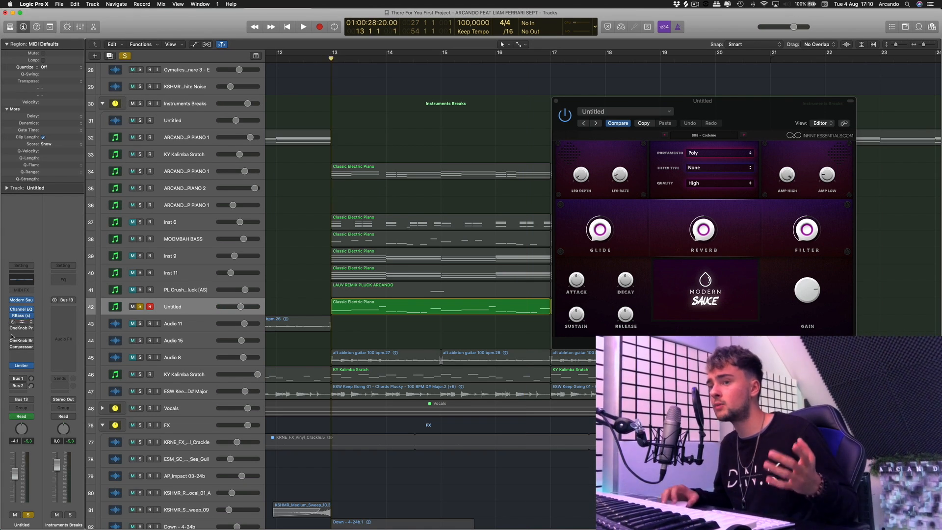
pyautogui.click(21, 366)
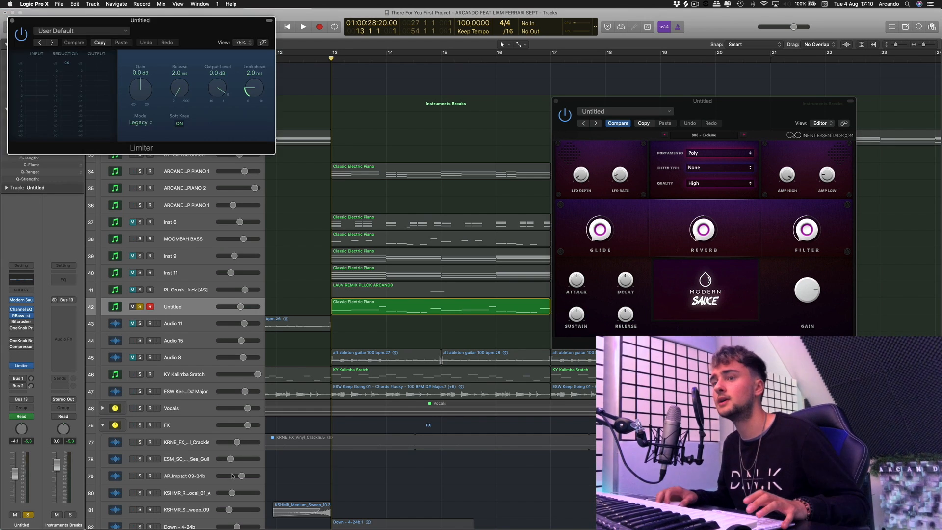
pyautogui.moveTo(159, 29); pyautogui.dragTo(494, 156)
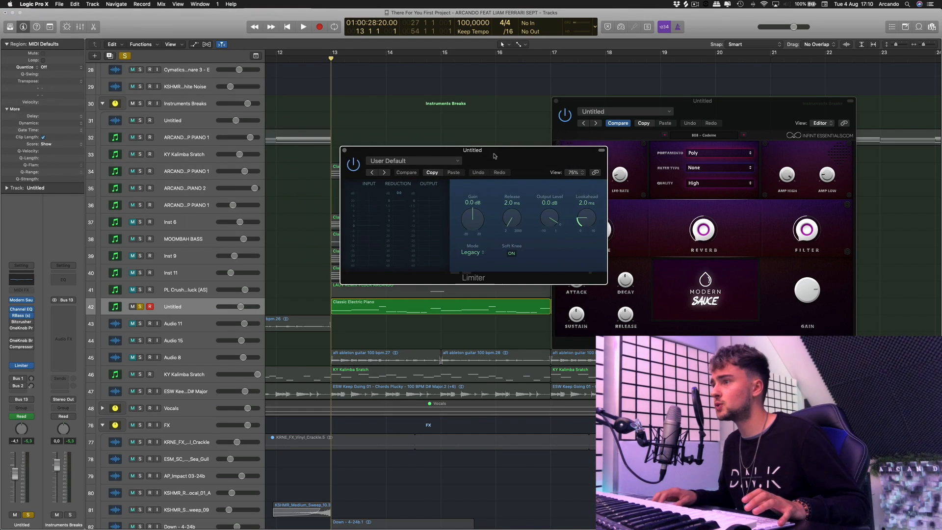
pyautogui.click(344, 150)
pyautogui.click(126, 56)
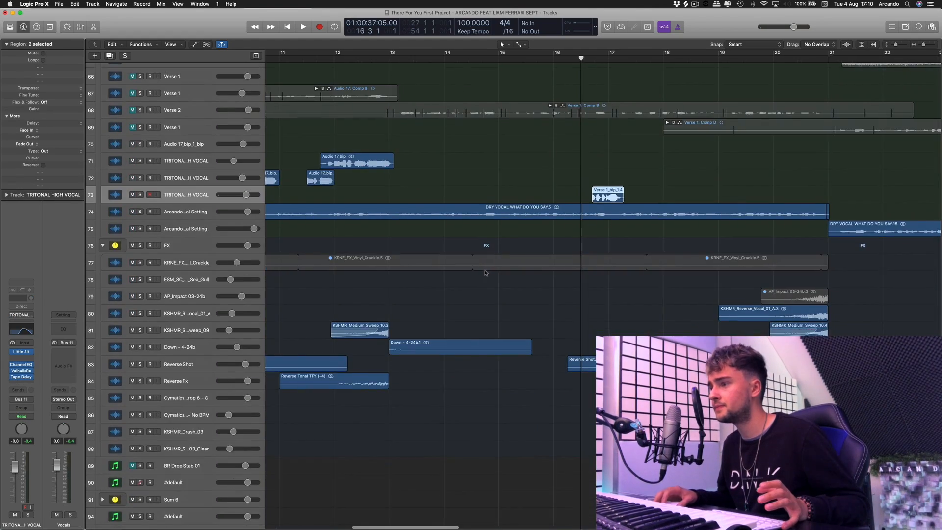
# Look over the FX tracks around bars 19 to 21 and place the playhead at bar 19 beat 4.
pyautogui.scroll(-2, 394, 281)
pyautogui.hscroll(3, 556, 269)
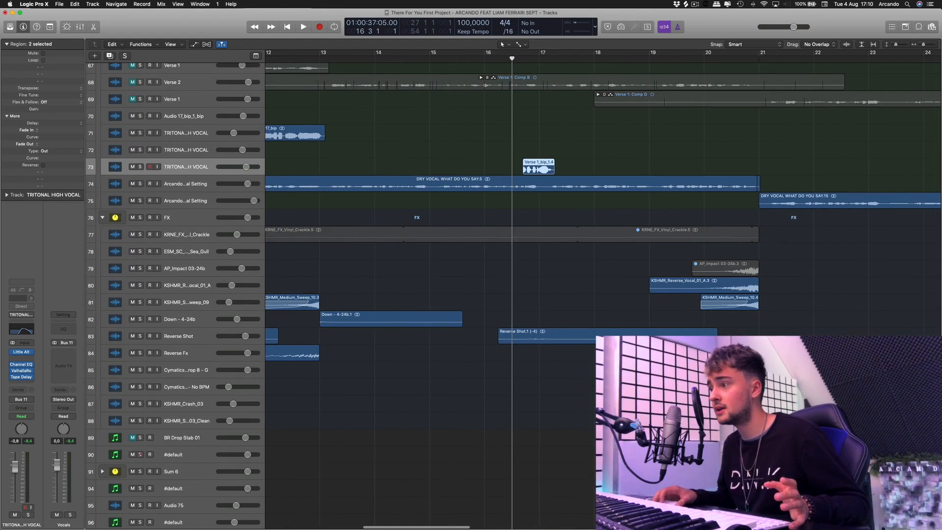
pyautogui.hscroll(4, 414, 284)
pyautogui.scroll(-11, 520, 290)
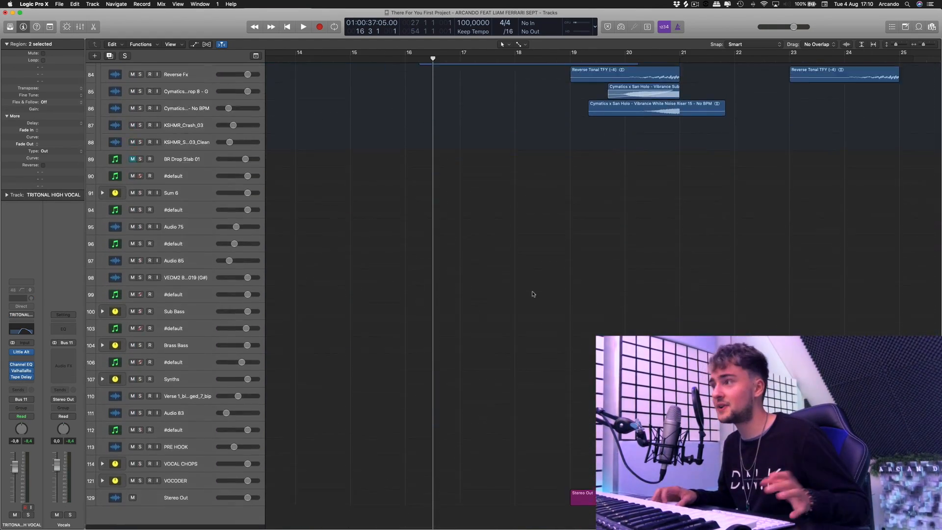
pyautogui.scroll(12, 532, 294)
pyautogui.hscroll(3, 533, 295)
pyautogui.hscroll(2, 533, 295)
pyautogui.click(511, 58)
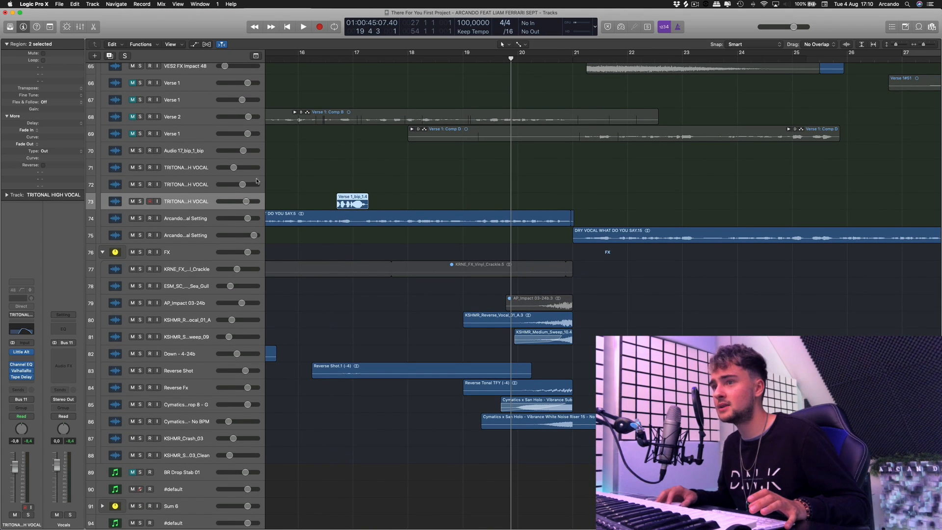
# Solo the FX track stack and audition its risers and reverse effects from bar 19 beat 4.
pyautogui.click(140, 252)
pyautogui.hscroll(5, 433, 407)
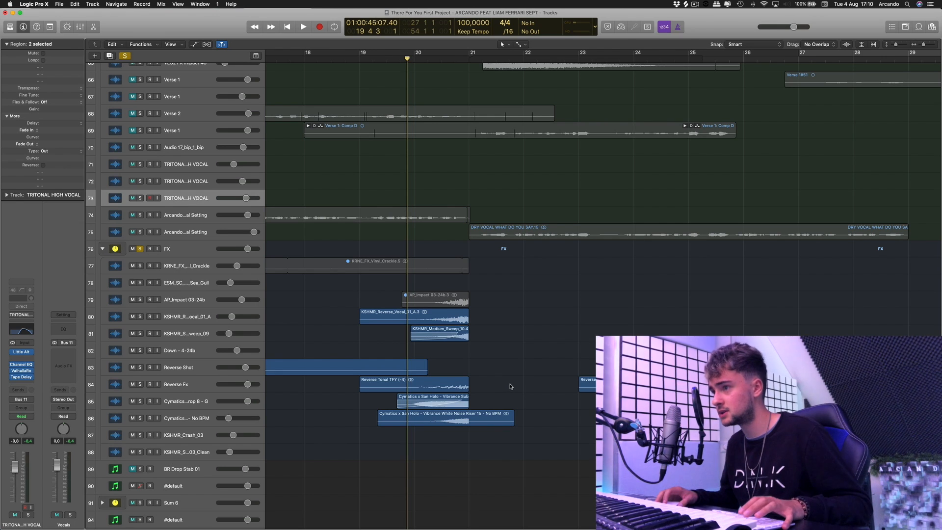
pyautogui.press('space')
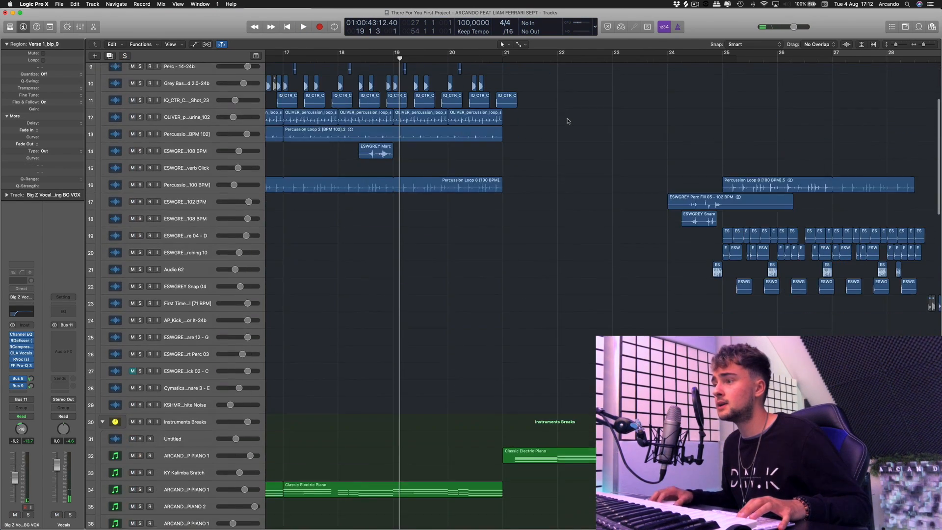
# Go back to the Drums tracks and place the playhead at bar 21.
pyautogui.scroll(-1, 568, 121)
pyautogui.hscroll(2, 568, 121)
pyautogui.scroll(6, 573, 121)
pyautogui.click(455, 62)
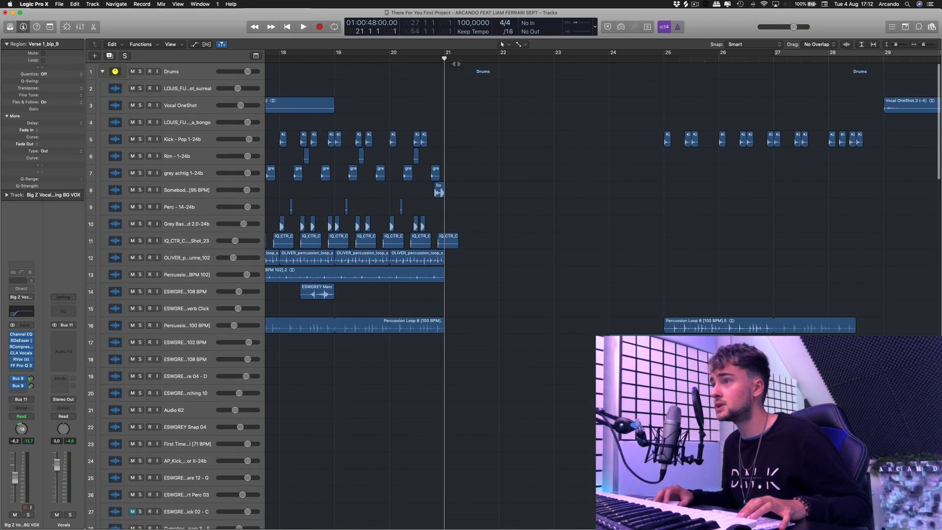
# Select the pop piano track 32, solo the Instruments Breaks stack and start playback from bar 21.
pyautogui.hscroll(2, 392, 196)
pyautogui.scroll(-8, 343, 245)
pyautogui.click(167, 299)
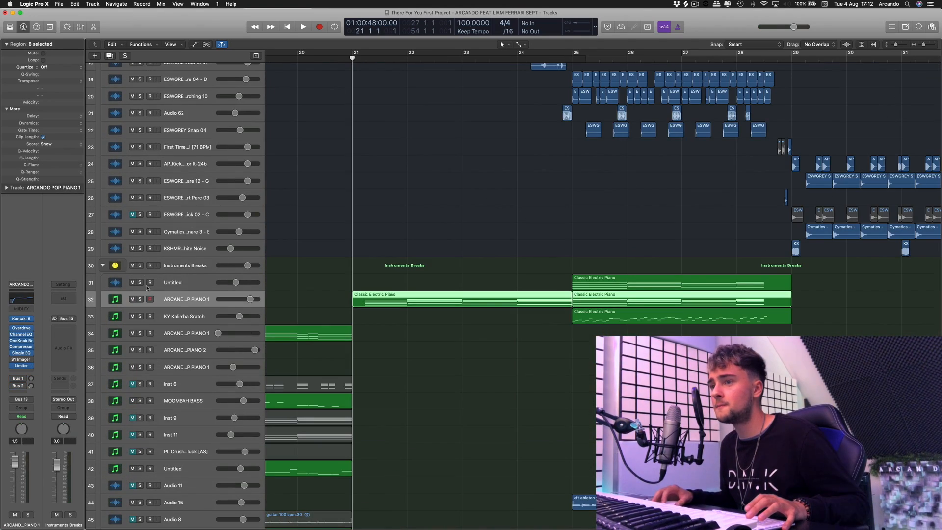
pyautogui.click(139, 265)
pyautogui.scroll(-8, 461, 318)
pyautogui.scroll(5, 462, 318)
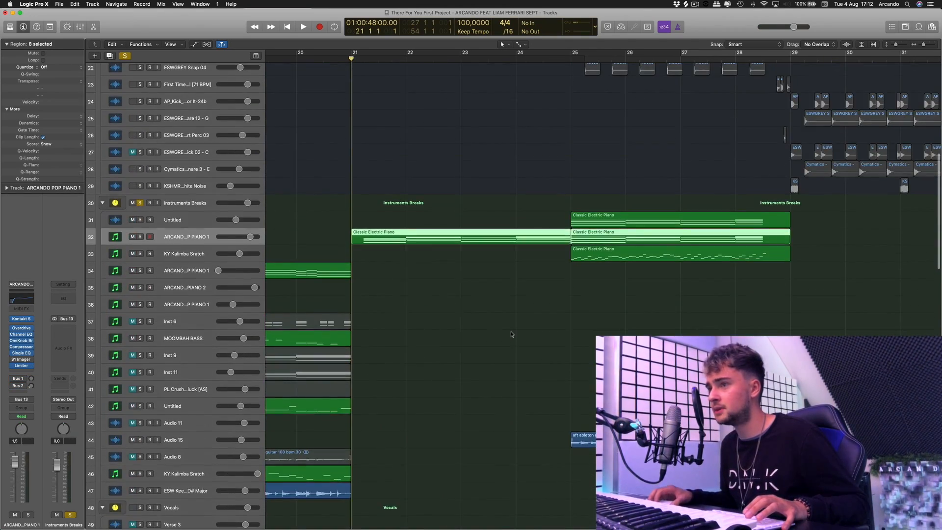
pyautogui.scroll(1, 461, 318)
pyautogui.press('space')
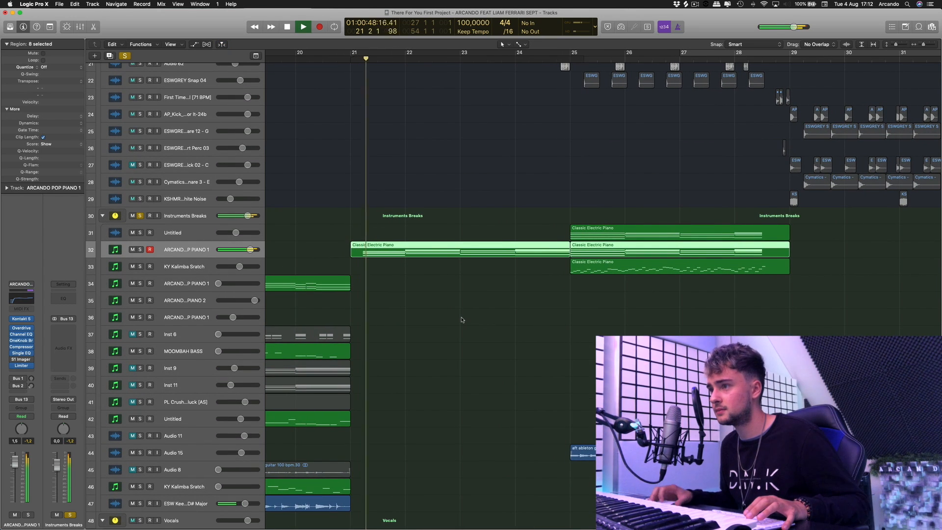
# Compare the bar 21 piano break with the instrument regions from bar 13 during playback, deselect the piano regions and stop.
pyautogui.hscroll(-4, 461, 319)
pyautogui.hscroll(3, 461, 319)
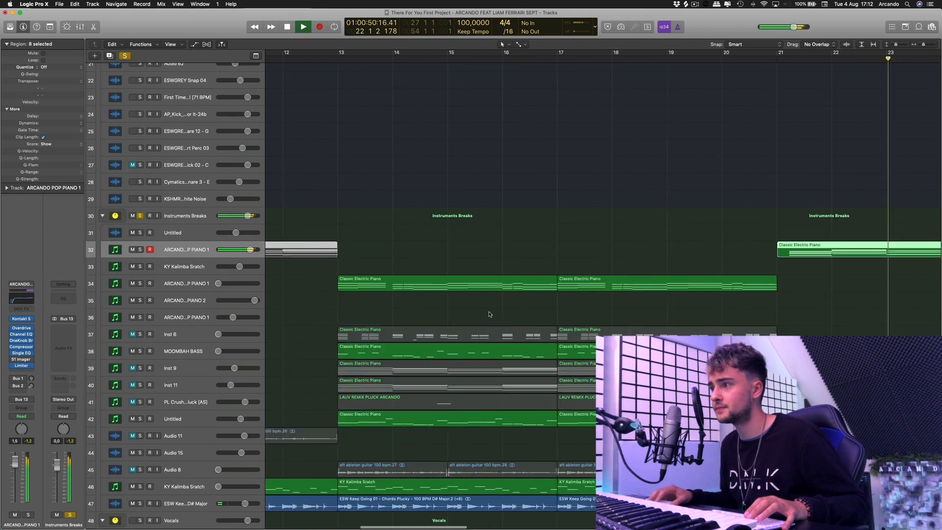
pyautogui.hscroll(4, 489, 314)
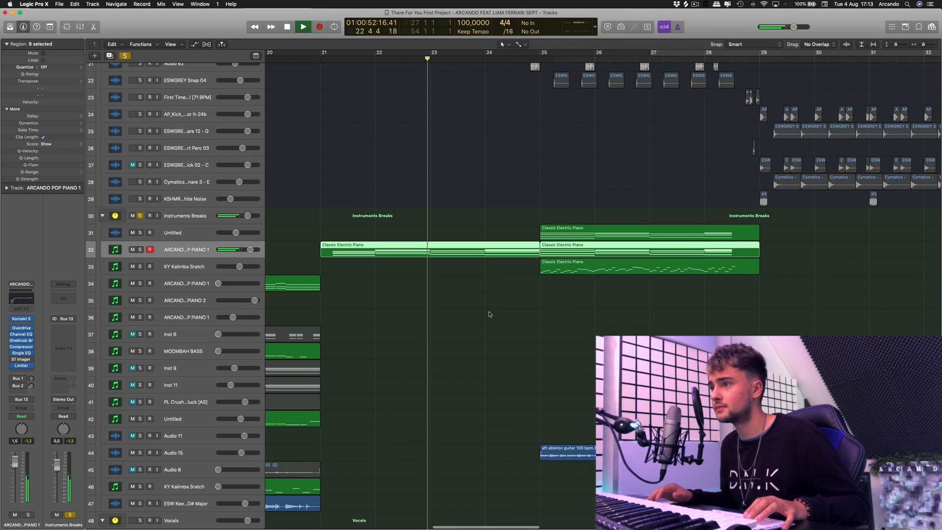
pyautogui.scroll(1, 489, 314)
pyautogui.click(492, 316)
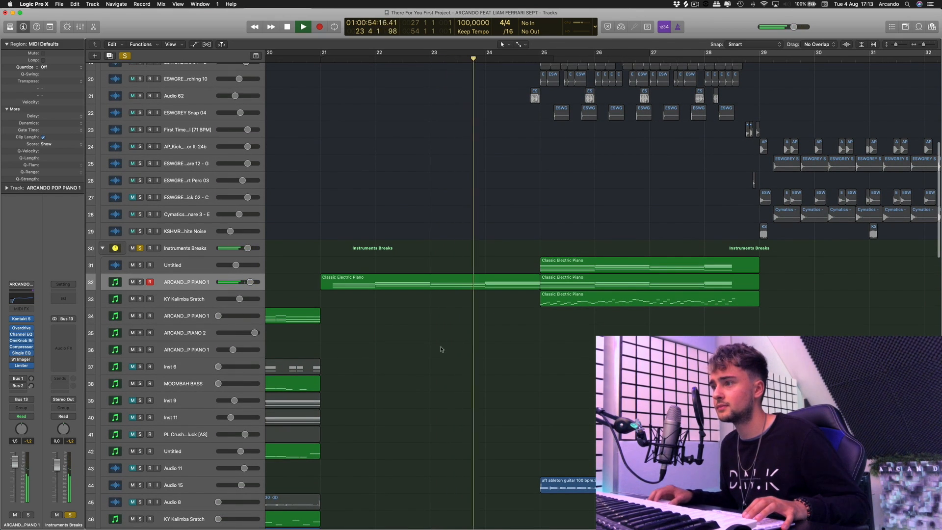
pyautogui.press('space')
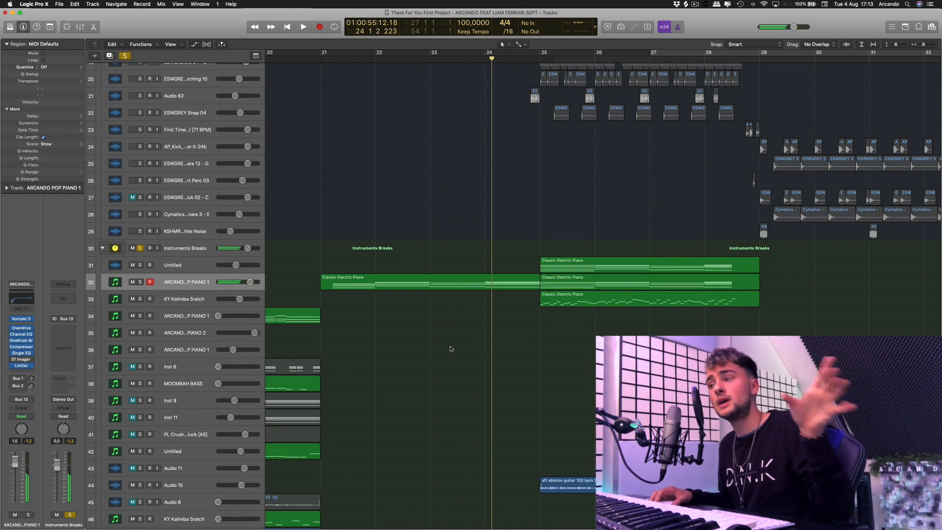
# Place the playhead at bar 25, swap the Instruments Breaks solo for the Untitled track 31, and audition that track.
pyautogui.click(540, 58)
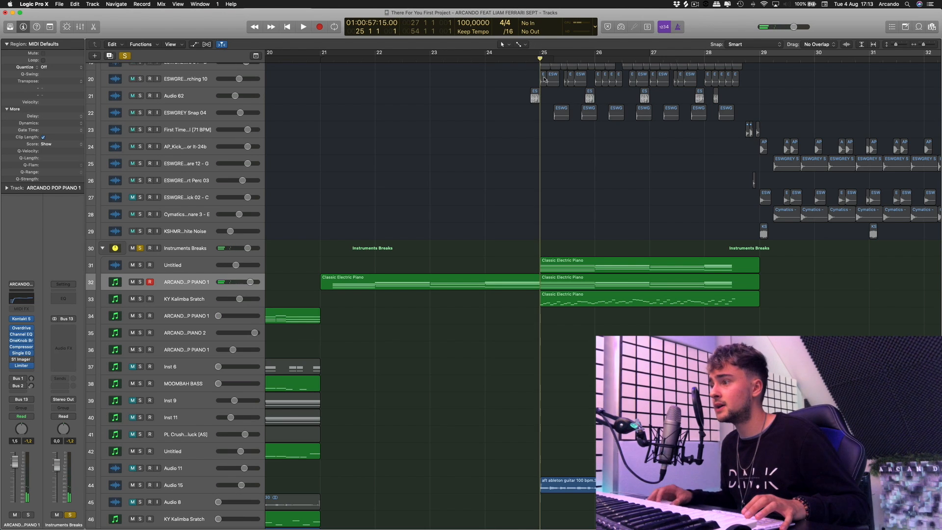
pyautogui.hscroll(2, 539, 57)
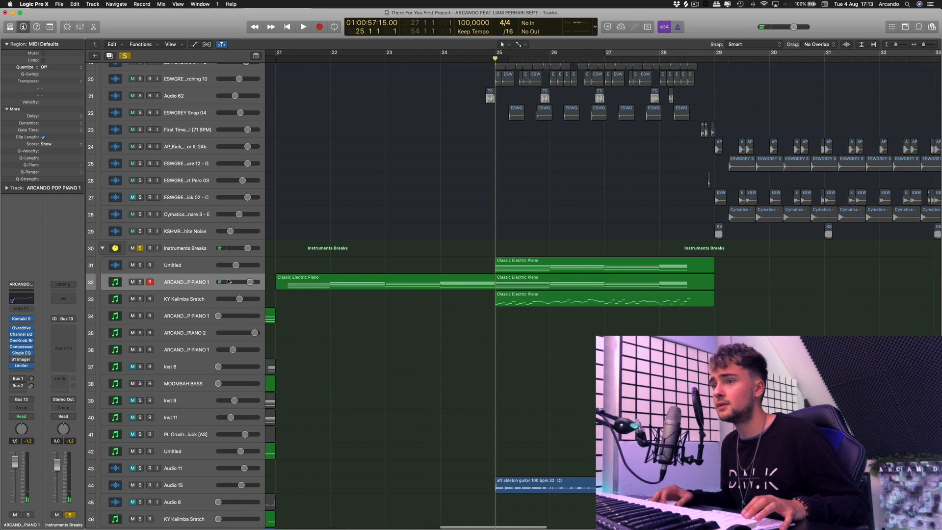
pyautogui.click(139, 248)
pyautogui.click(162, 265)
pyautogui.click(141, 265)
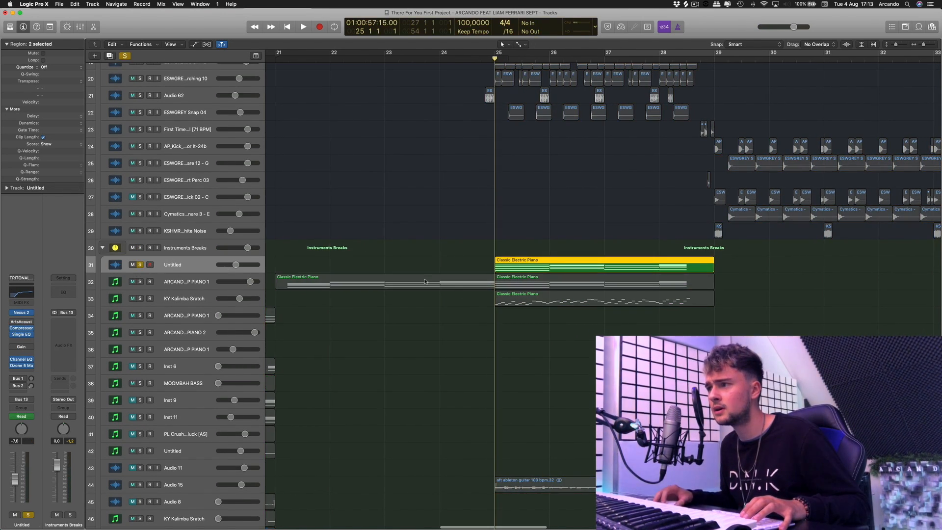
pyautogui.press('space')
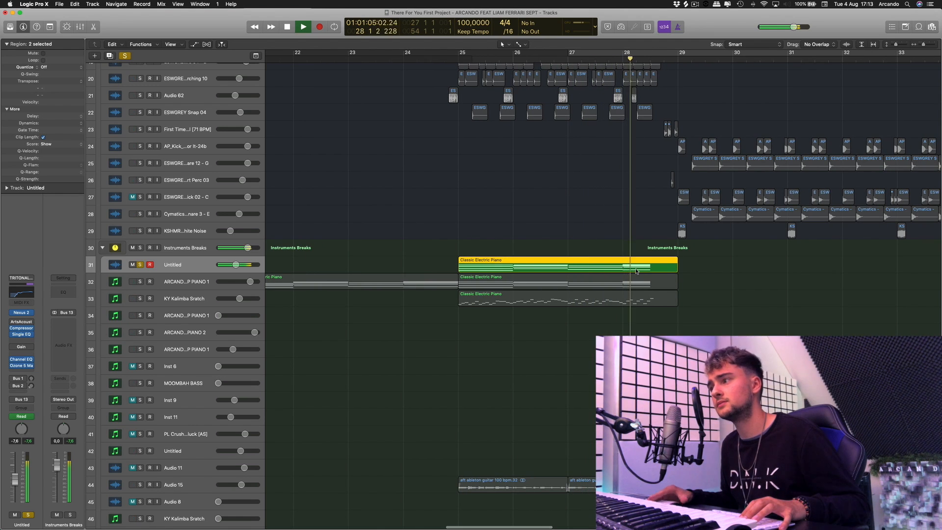
pyautogui.press('space')
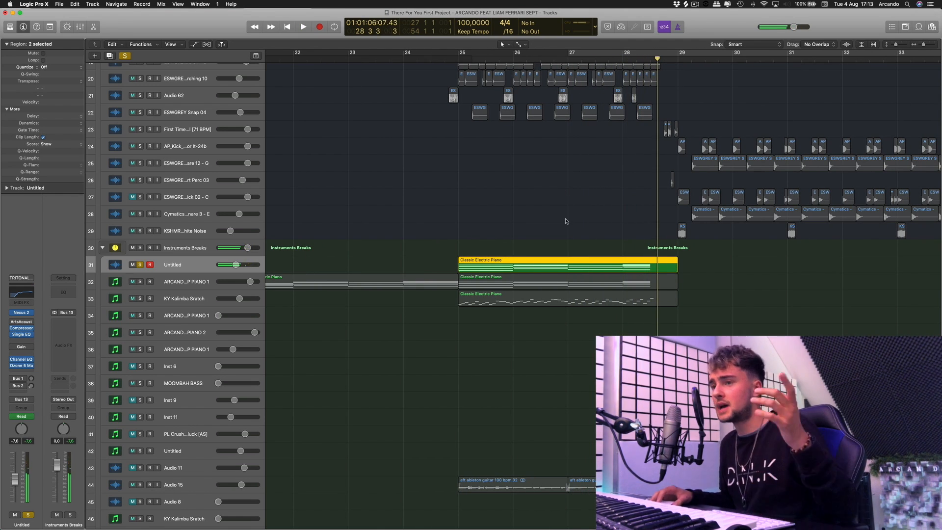
# Return the playhead to bar 25, review the Nexus 2 instrument on track 31, close it, and reselect the track's regions.
pyautogui.click(457, 59)
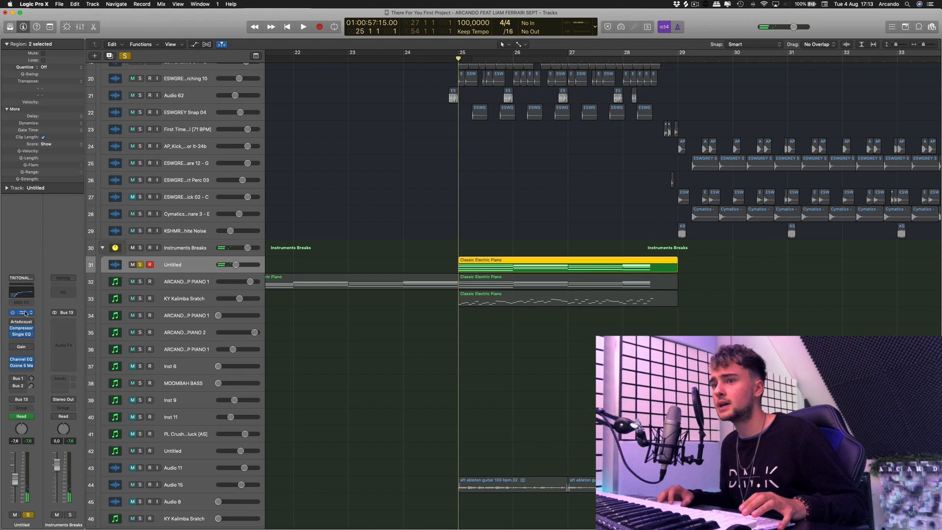
pyautogui.press('Return')
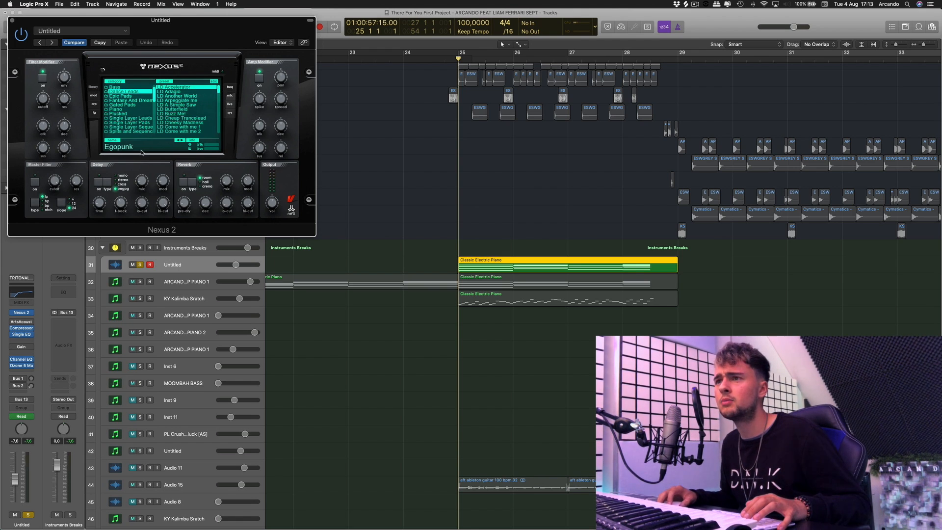
pyautogui.click(11, 20)
pyautogui.click(378, 261)
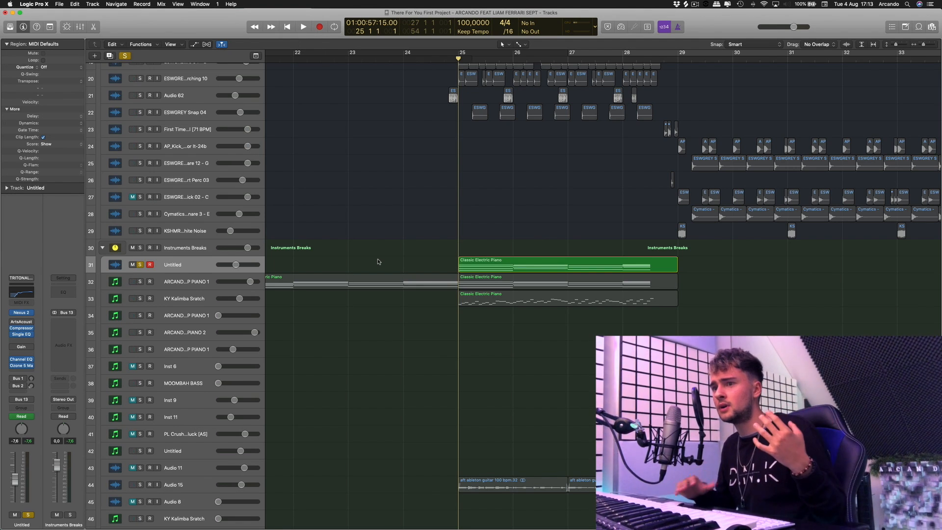
pyautogui.click(203, 266)
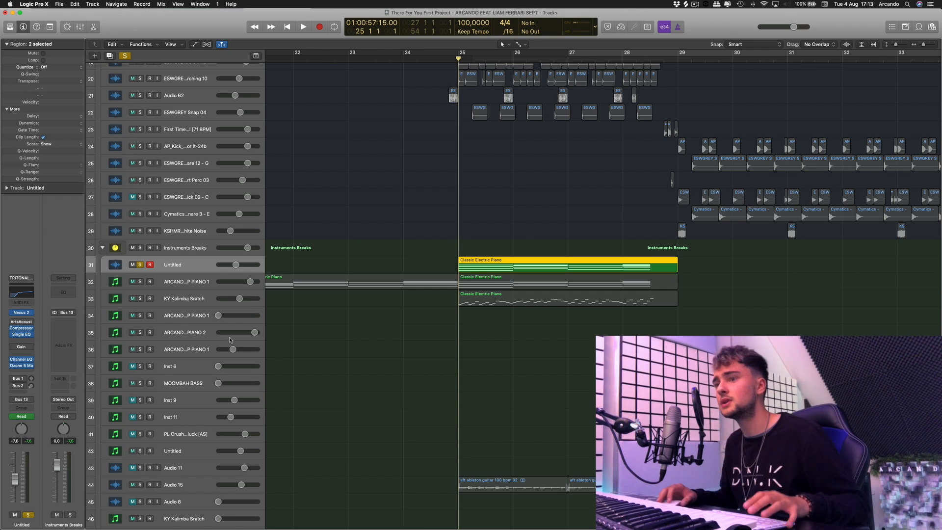
# Solo the KY Kalimba Sratch track, audition it from bar 25 with its Serum window moved aside, and stop playback.
pyautogui.click(139, 299)
pyautogui.hscroll(-3, 139, 301)
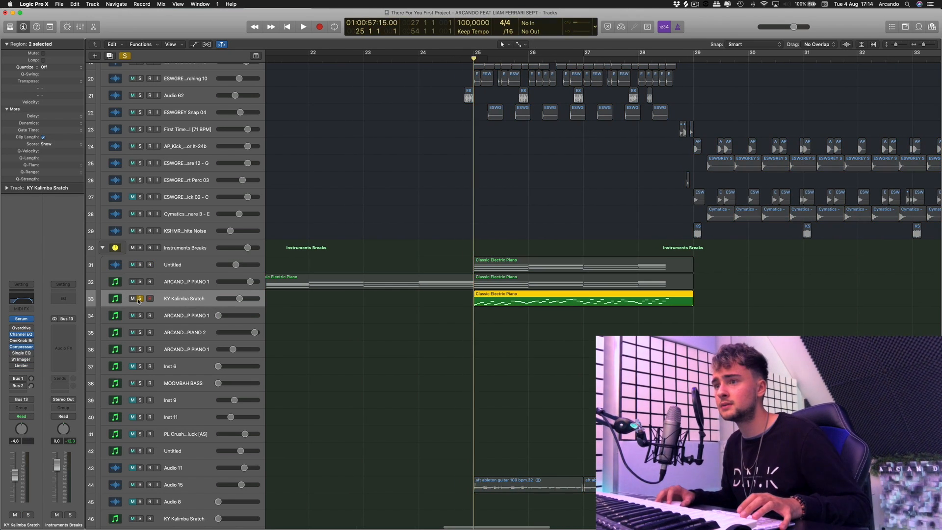
pyautogui.press('space')
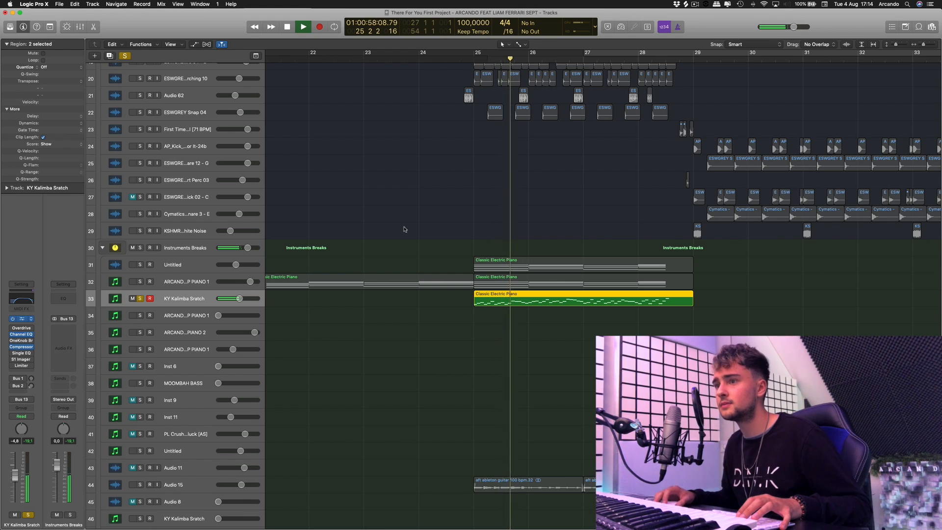
pyautogui.moveTo(227, 32); pyautogui.dragTo(885, 85)
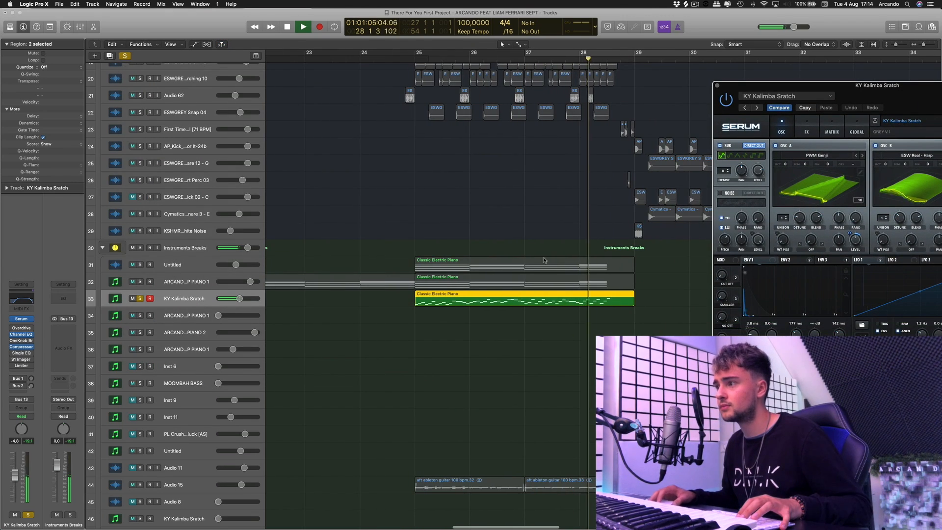
pyautogui.click(624, 313)
pyautogui.press('space')
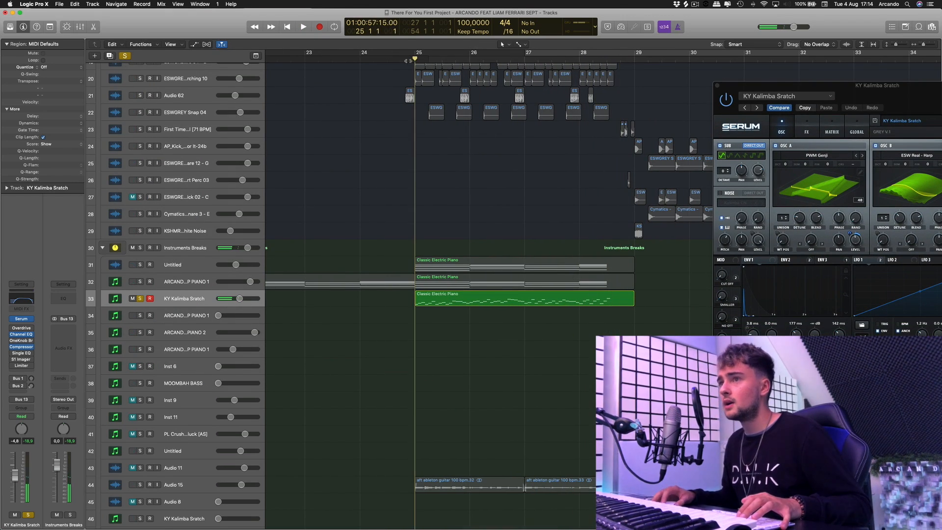
# Clear all solos, look over the drum and percussion tracks around bar 25, and place the playhead at bar 24 beat 2.
pyautogui.click(126, 55)
pyautogui.scroll(10, 437, 187)
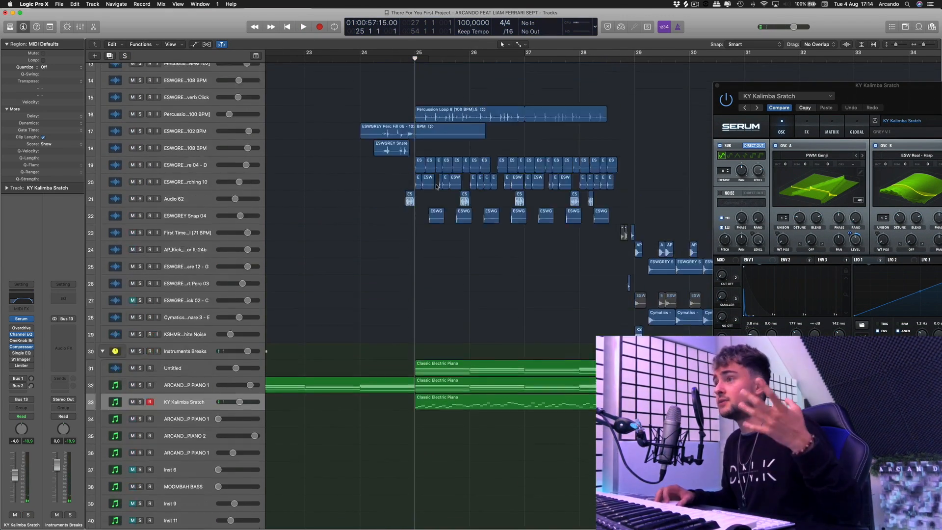
pyautogui.scroll(-6, 437, 187)
pyautogui.scroll(6, 436, 187)
pyautogui.click(373, 58)
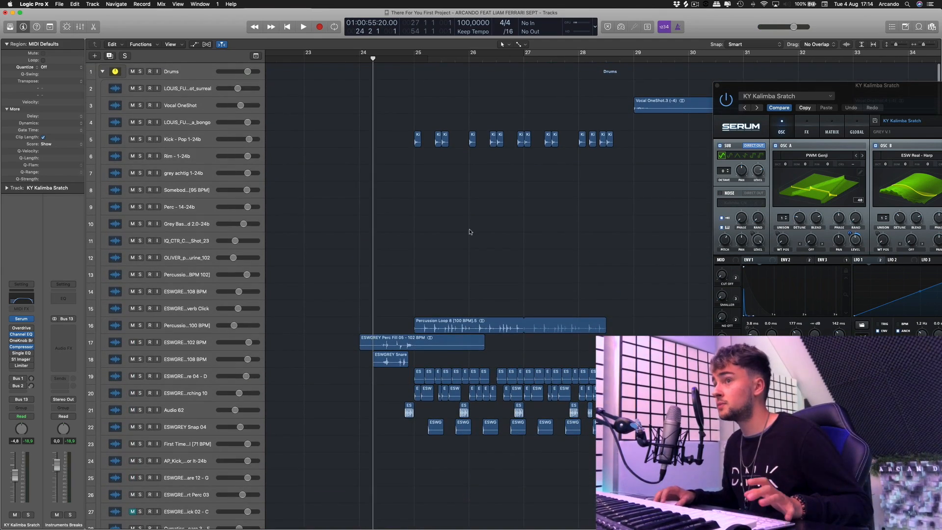
# Play the Drums stack soloed from bar 24 to hear the percussion build leading through bar 25.
pyautogui.hscroll(2, 460, 195)
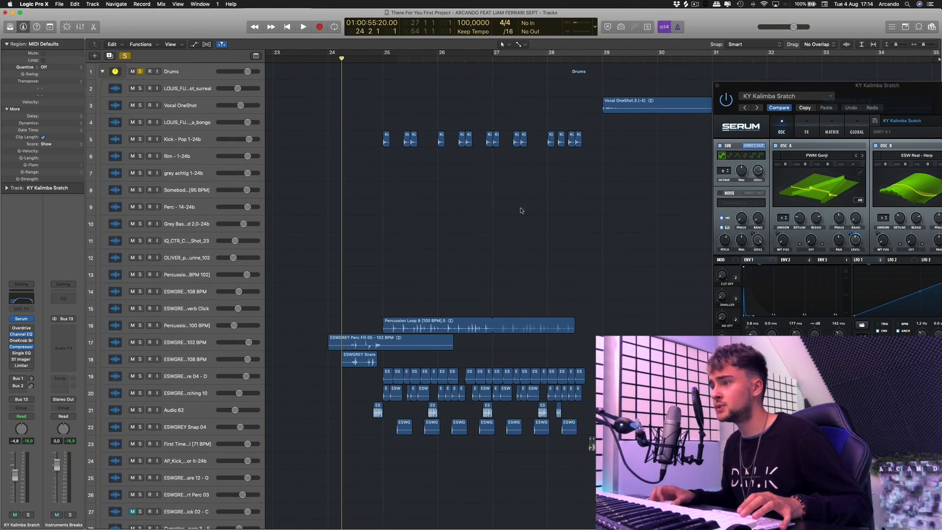
pyautogui.scroll(-3, 521, 210)
pyautogui.press('space')
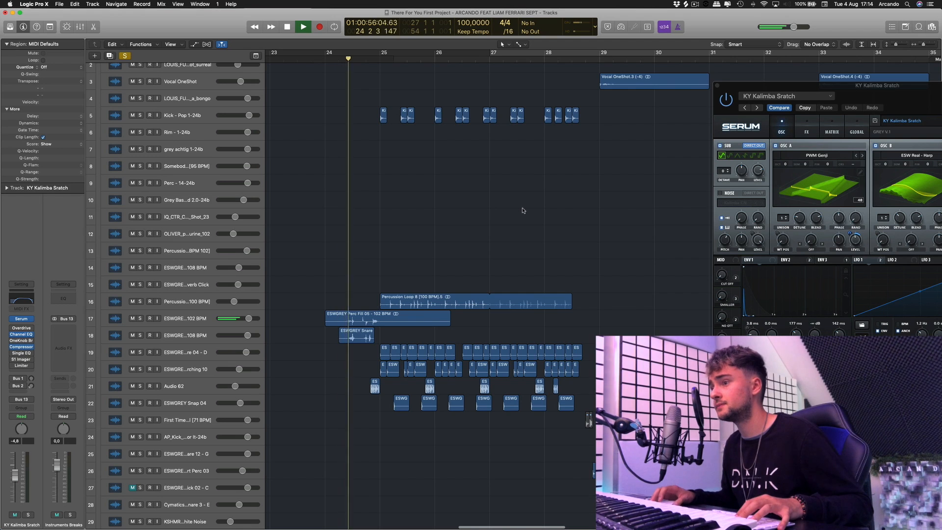
pyautogui.scroll(1, 523, 210)
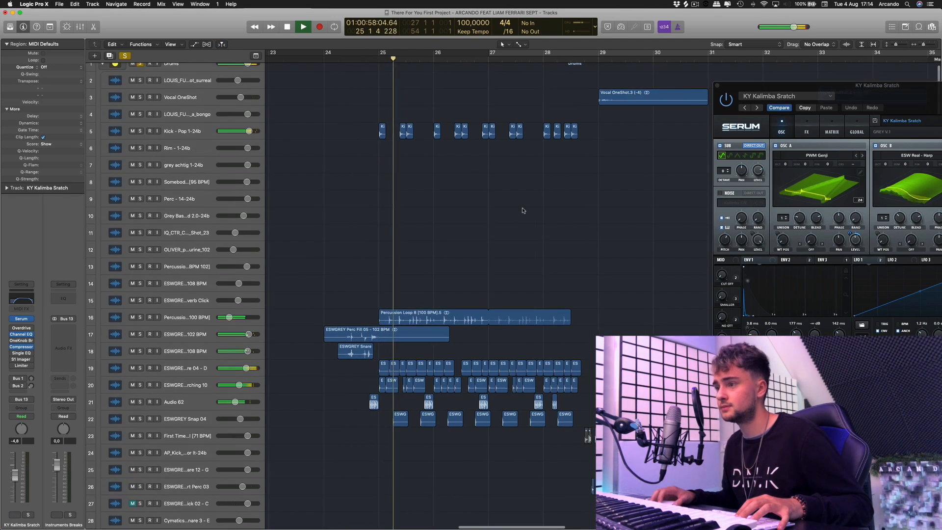
pyautogui.scroll(-1, 523, 210)
pyautogui.hscroll(2, 523, 210)
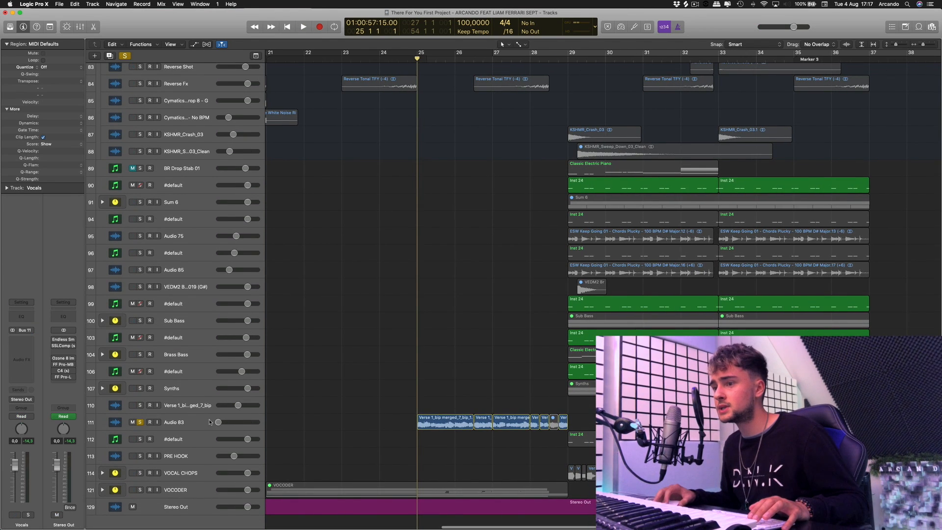
# Play the soloed Audio 83 vocal chops from bar 25 up to just before the drop.
pyautogui.click(419, 416)
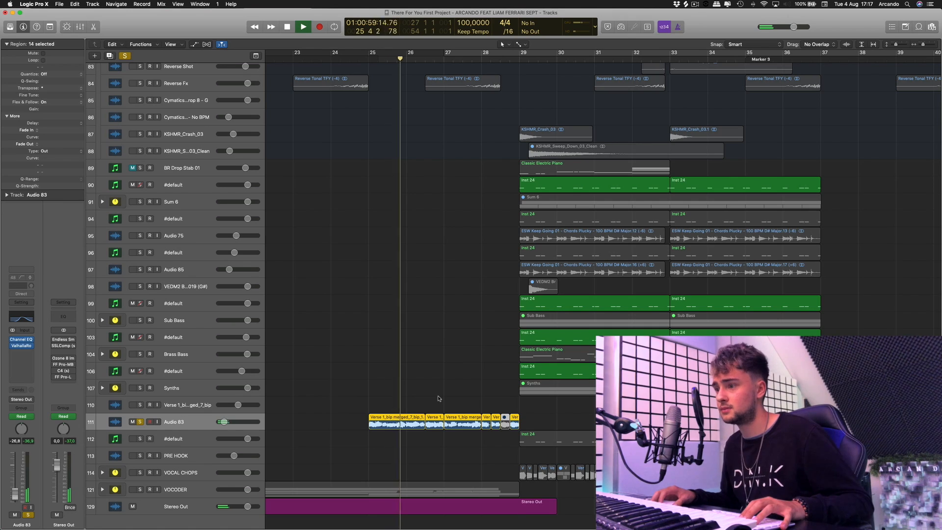
pyautogui.scroll(3, 438, 398)
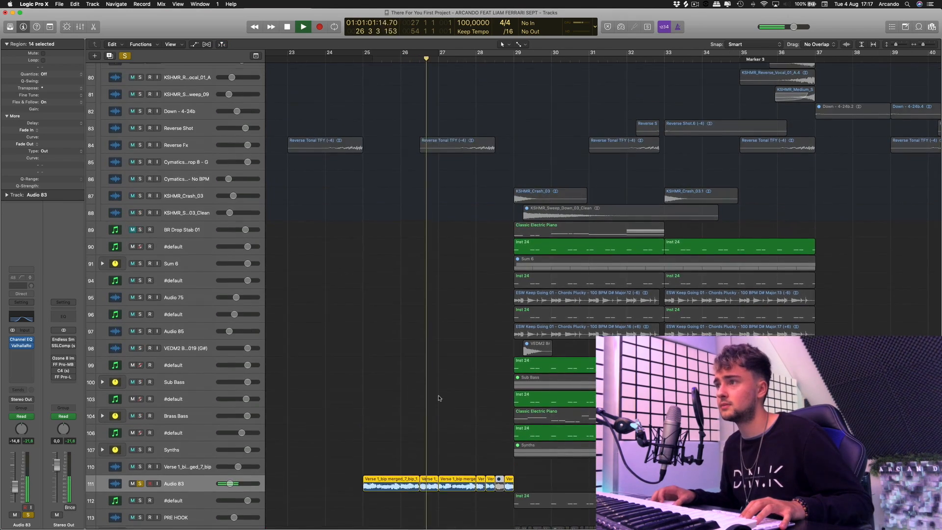
pyautogui.scroll(8, 439, 398)
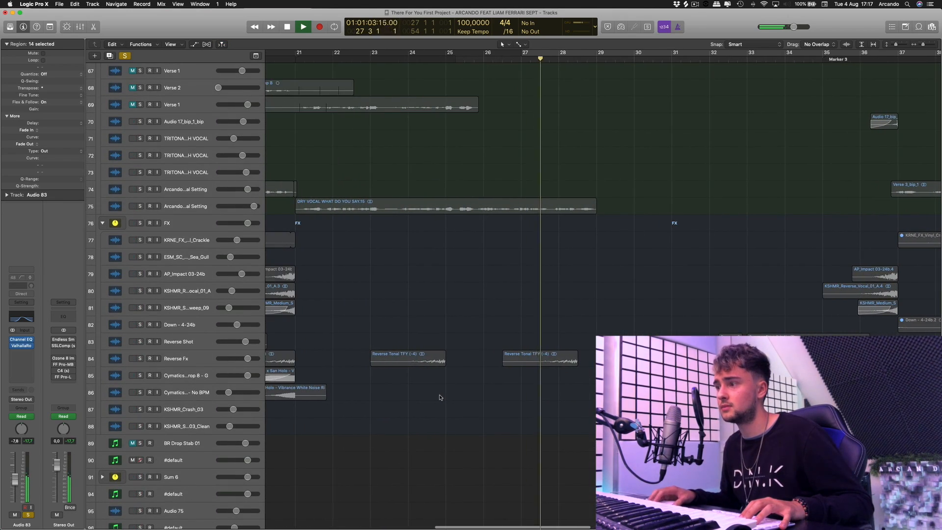
pyautogui.scroll(-8, 461, 394)
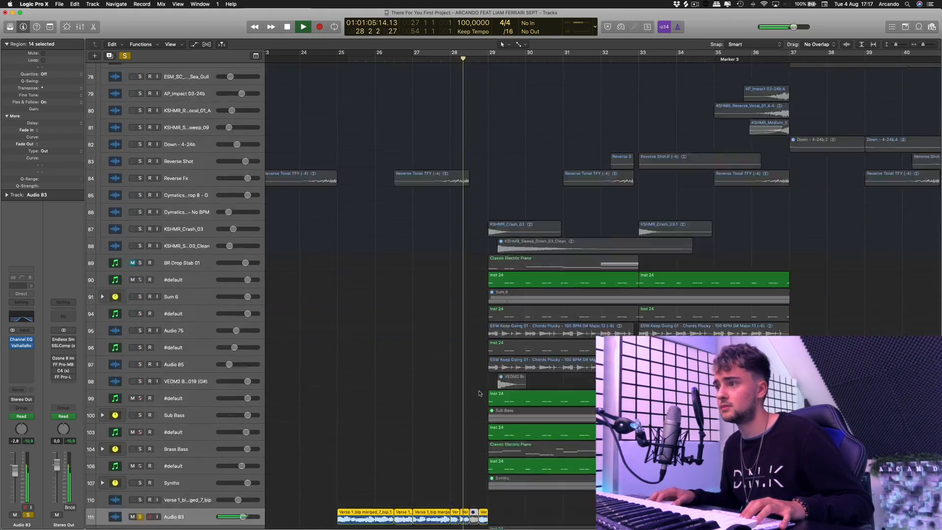
pyautogui.scroll(-3, 481, 393)
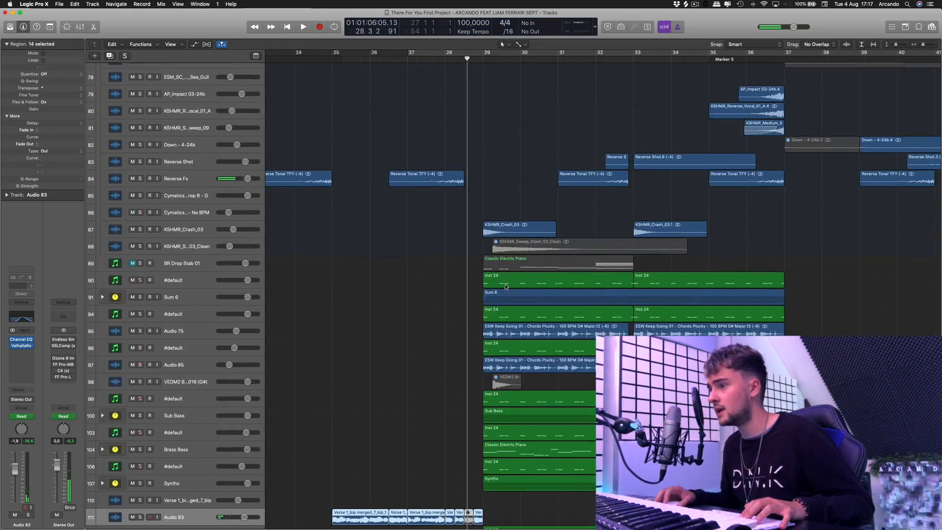
# Collapse the Instruments Breaks and Vocals track stacks and play the full drop from bar 29.
pyautogui.scroll(-5, 509, 211)
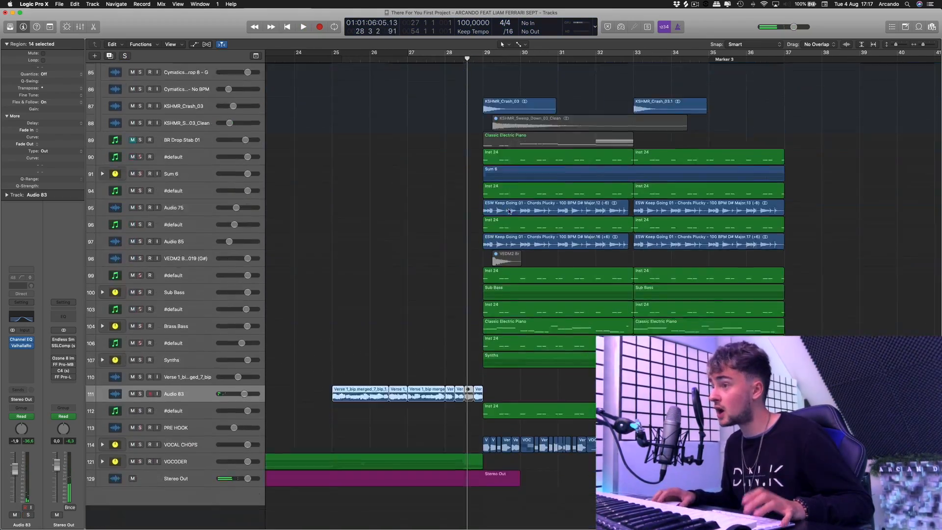
pyautogui.scroll(20, 508, 211)
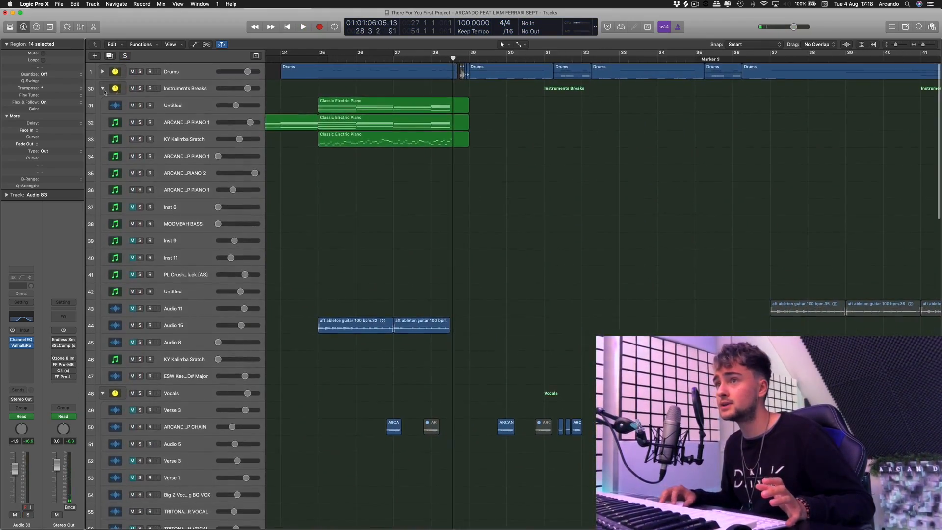
pyautogui.click(103, 89)
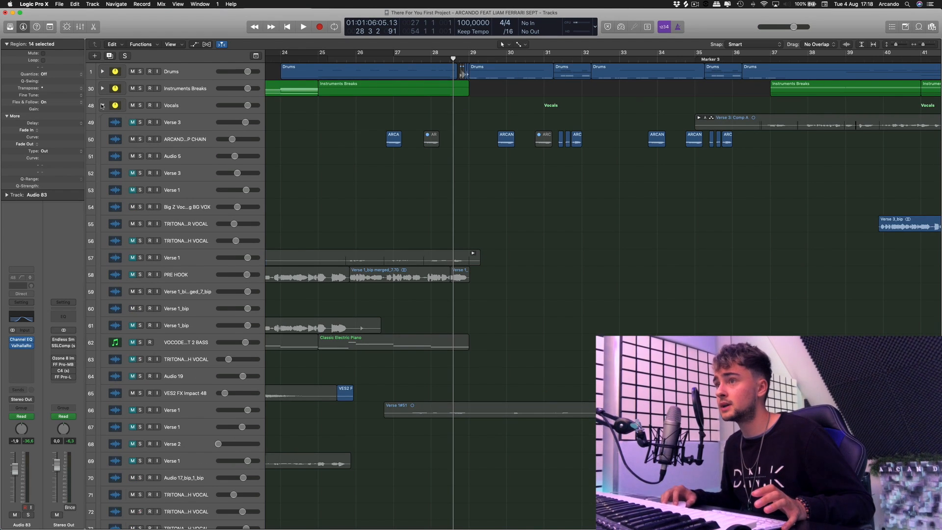
pyautogui.click(103, 105)
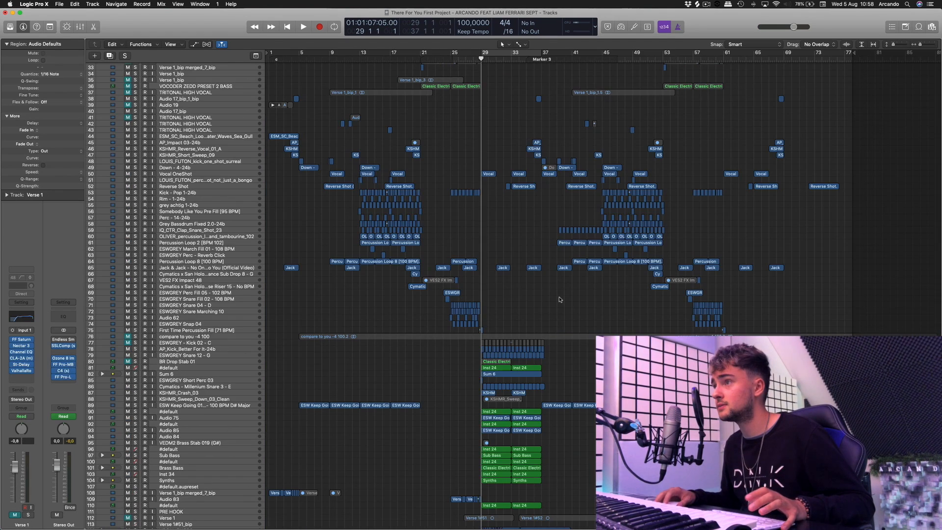
pyautogui.press('space')
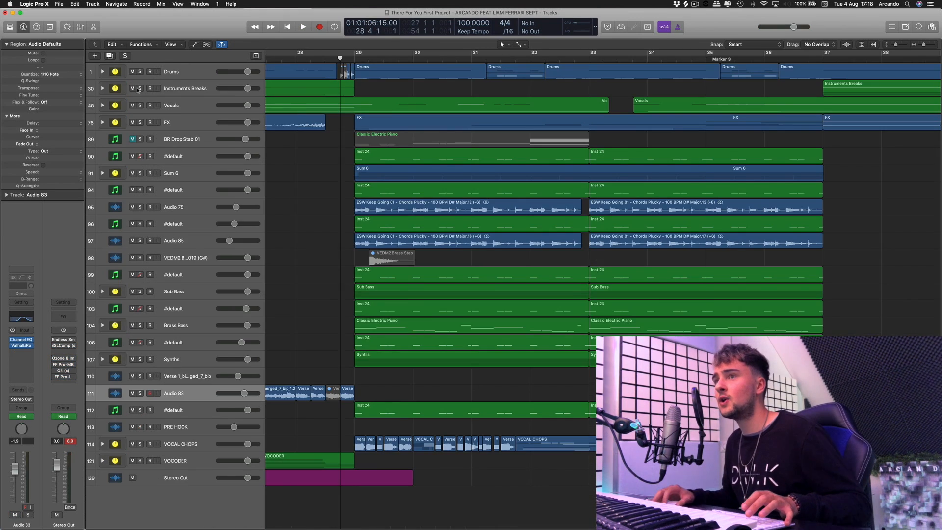
# Expand the Drums stack and play it soloed from just before bar 29 to hear the drop drums.
pyautogui.click(102, 72)
pyautogui.scroll(-3, 474, 186)
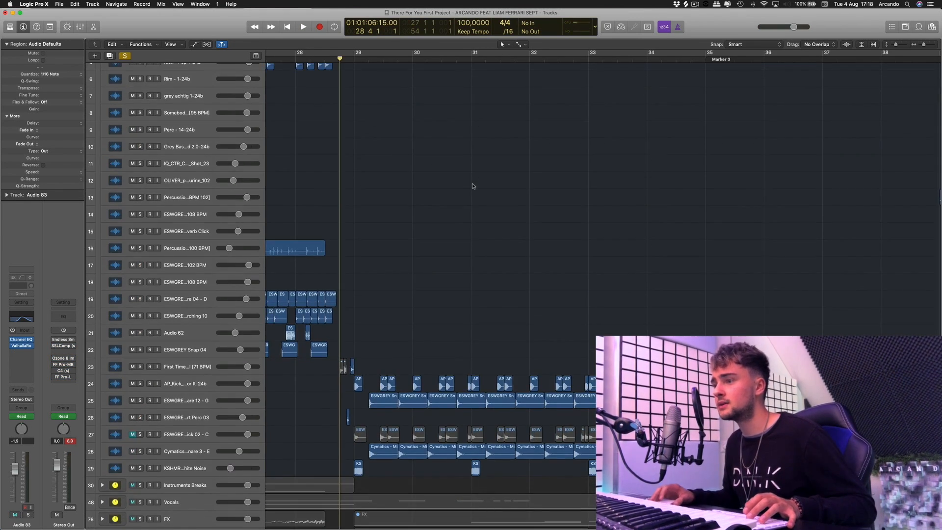
pyautogui.press('space')
pyautogui.scroll(-2, 475, 187)
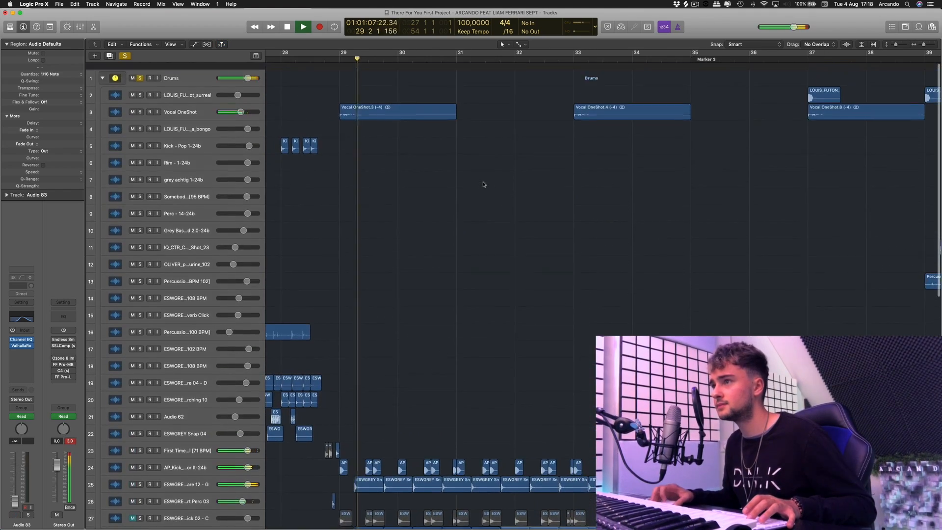
pyautogui.scroll(-3, 484, 184)
pyautogui.scroll(-3, 483, 185)
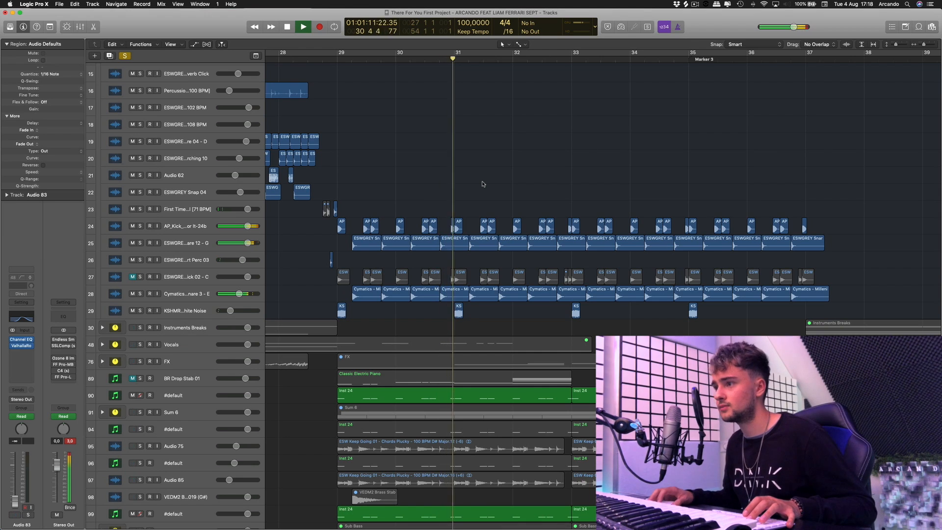
pyautogui.scroll(3, 483, 184)
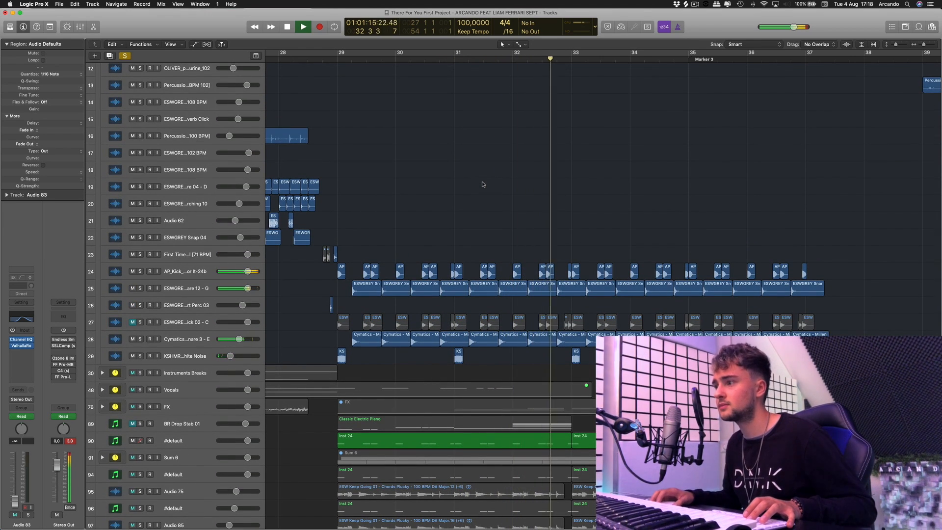
pyautogui.press('space')
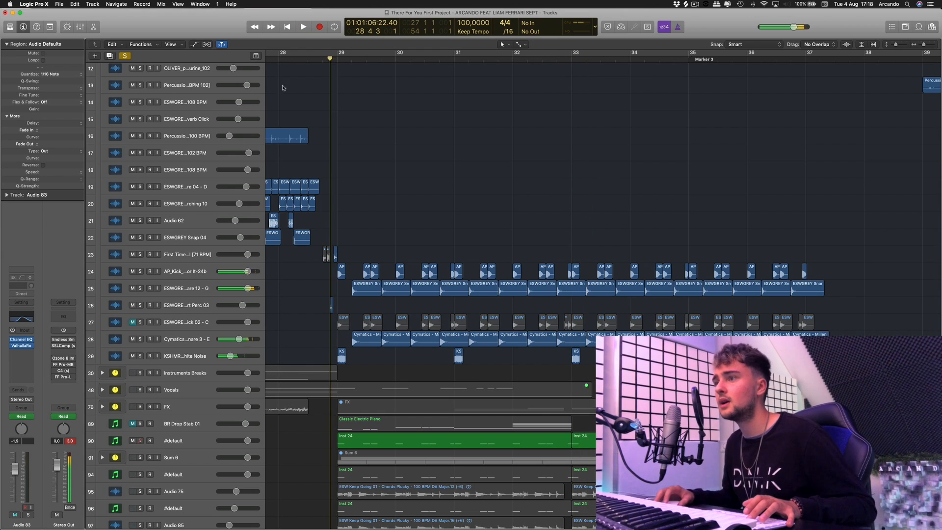
# Clear the Drums solo and play only the AP_Kick_Better For It-24b track through the start of the drop.
pyautogui.scroll(8, 424, 252)
pyautogui.scroll(-1, 425, 253)
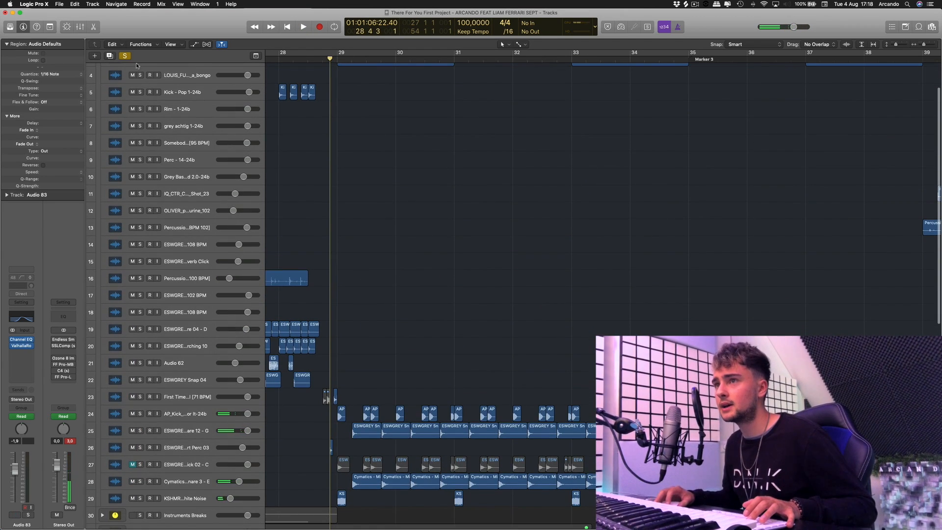
pyautogui.click(126, 57)
pyautogui.click(147, 415)
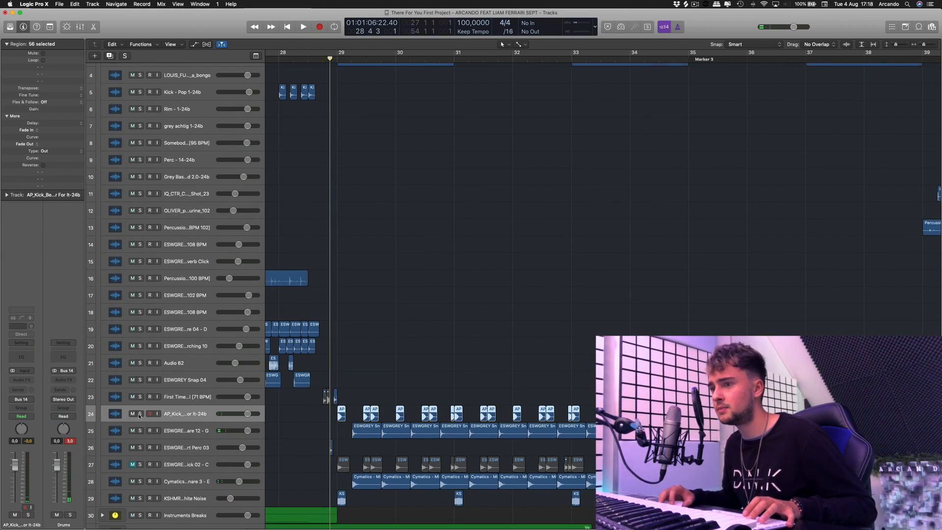
pyautogui.click(140, 415)
pyautogui.press('space')
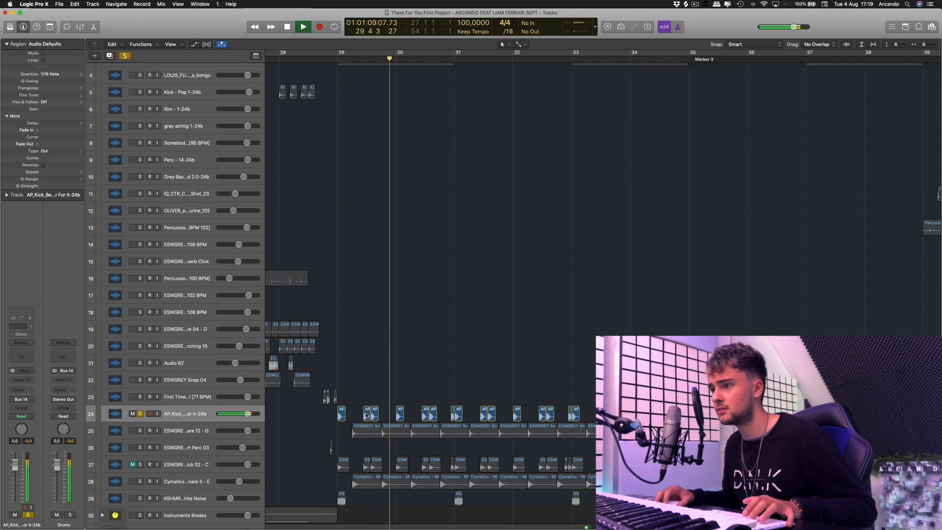
pyautogui.doubleClick(366, 412)
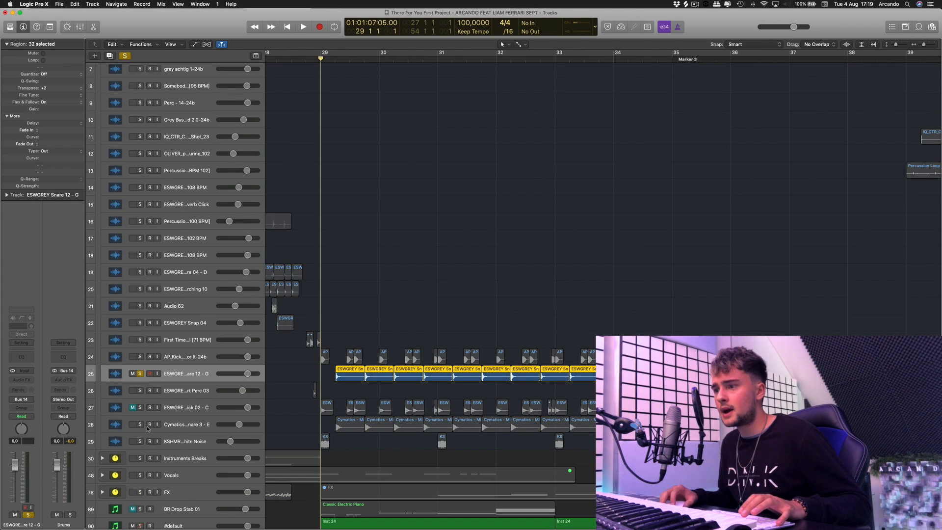
# Solo the Cymatics Millenium Snare 3 - E track alongside ESWGREY Snare 12 - G and play both from bar 29.
pyautogui.click(141, 425)
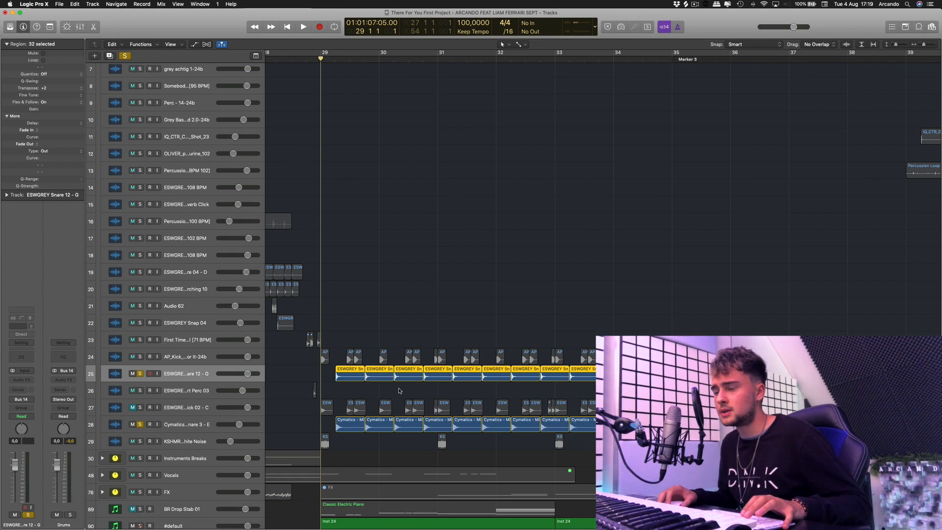
pyautogui.press('space')
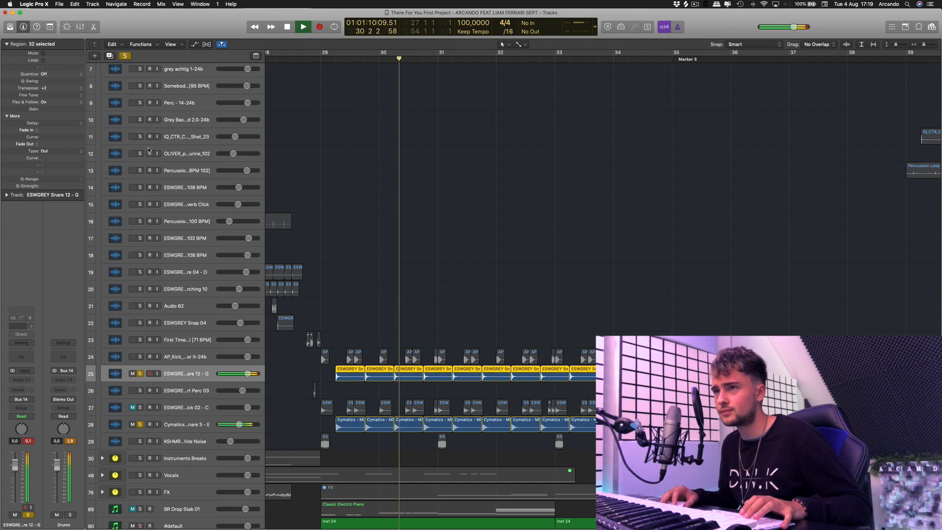
pyautogui.press('space')
# Clear the snare solos and play only the KSHMR White Noise track from bar 29.
pyautogui.click(124, 56)
pyautogui.click(140, 441)
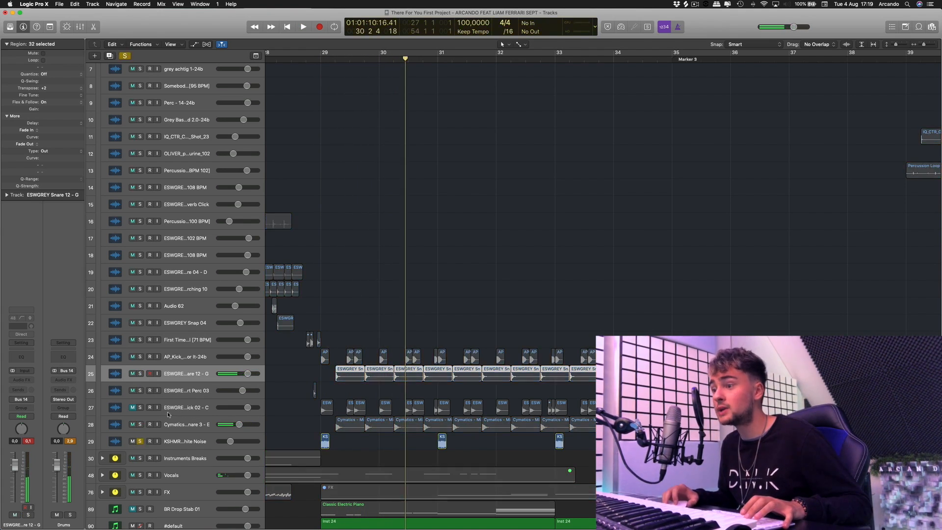
pyautogui.click(324, 59)
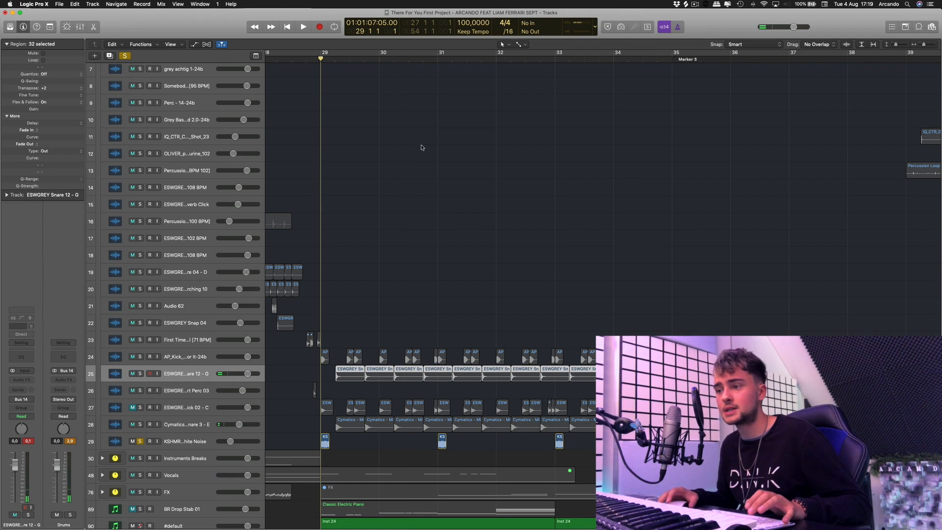
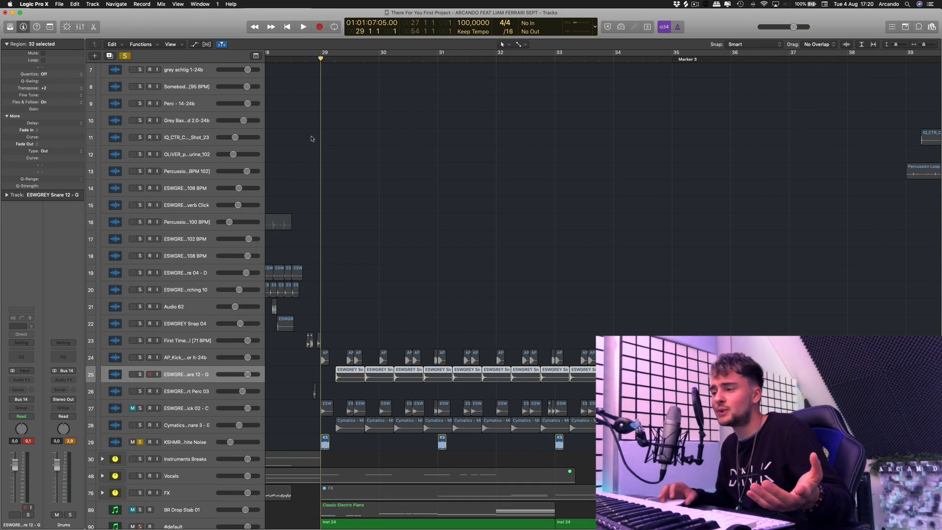
pyautogui.press('space')
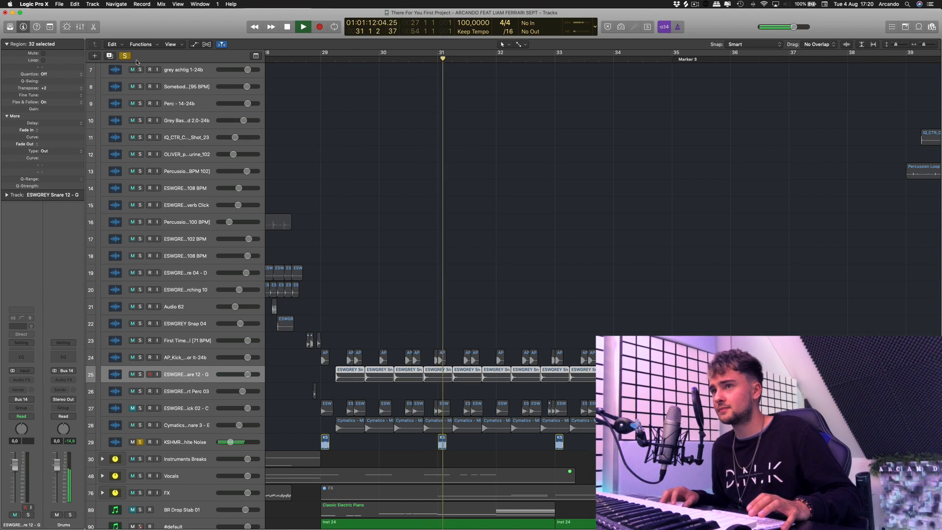
pyautogui.press('space')
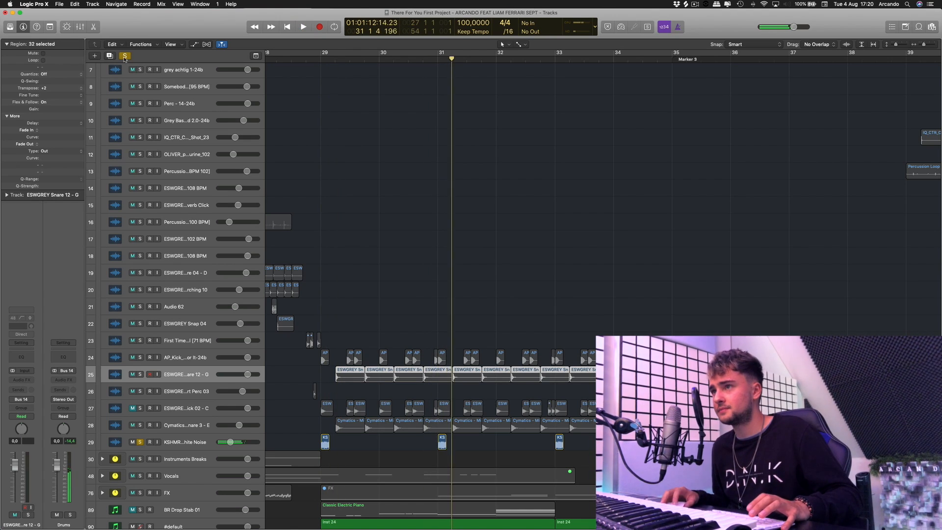
# Turn off the white noise solo and return the playhead to bar 29.
pyautogui.click(124, 56)
pyautogui.click(327, 60)
pyautogui.scroll(-10, 394, 190)
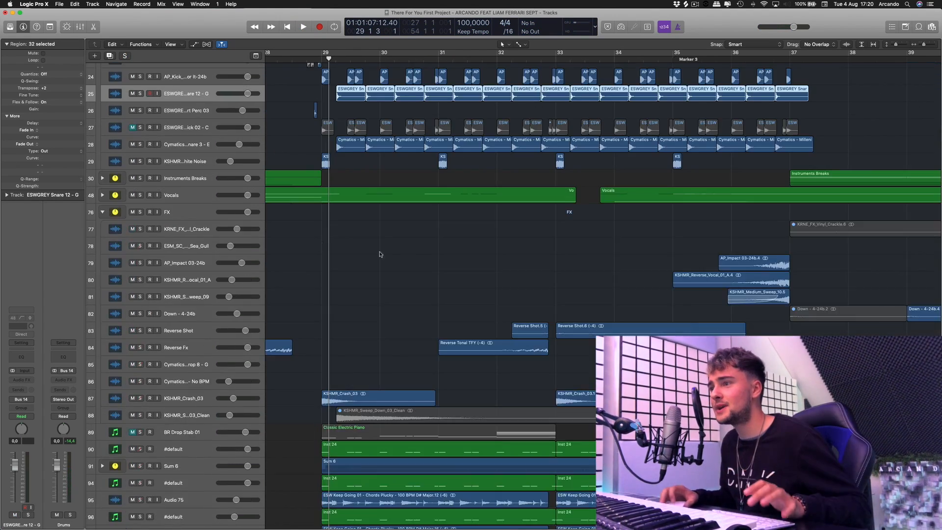
pyautogui.scroll(-4, 378, 220)
pyautogui.click(324, 59)
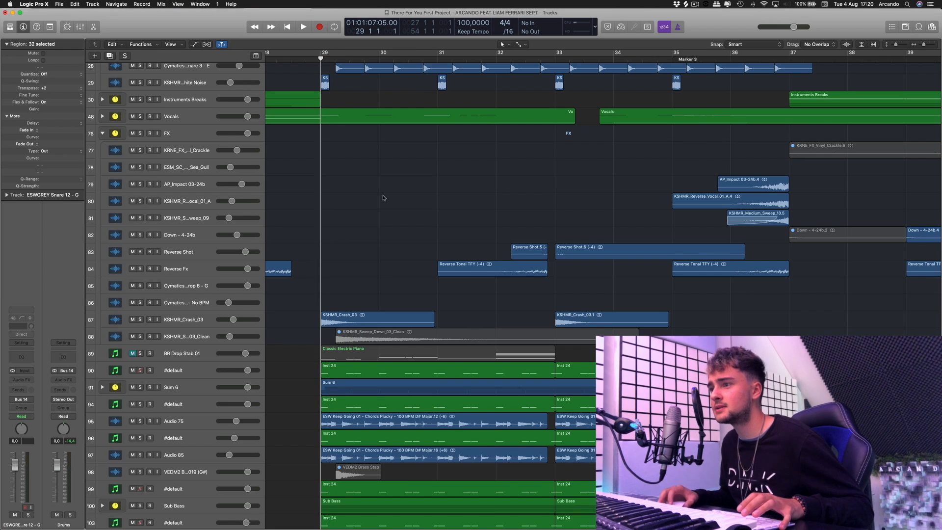
# Play the KSHMR_Crash_03 track soloed from bar 29, adding the Reverse Shot and Reverse Fx tracks to the solo.
pyautogui.scroll(1, 384, 198)
pyautogui.hscroll(1, 384, 198)
pyautogui.click(140, 331)
pyautogui.scroll(1, 426, 289)
pyautogui.hscroll(1, 427, 289)
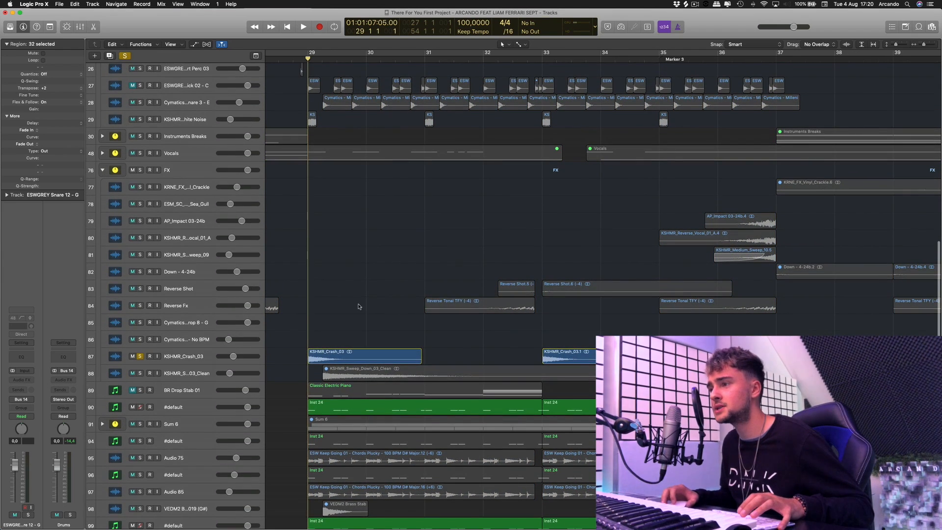
pyautogui.press('space')
pyautogui.hscroll(1, 430, 293)
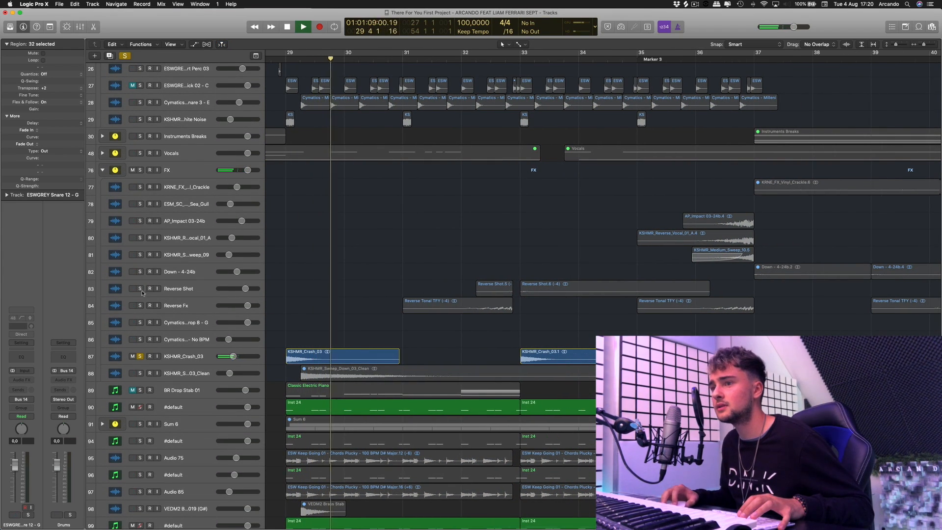
pyautogui.moveTo(140, 289); pyautogui.dragTo(140, 305)
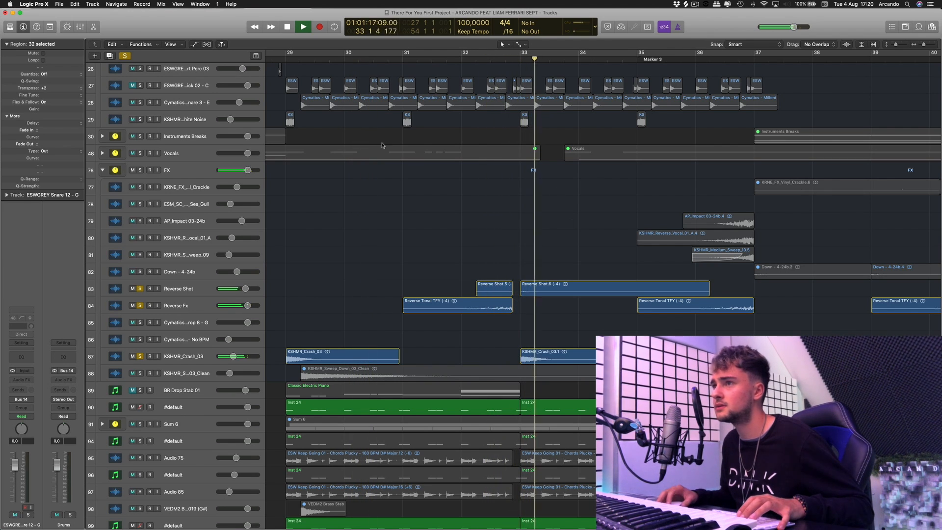
# Stop playback, return the playhead to bar 29 and clear all track solos.
pyautogui.press('space')
pyautogui.click(283, 58)
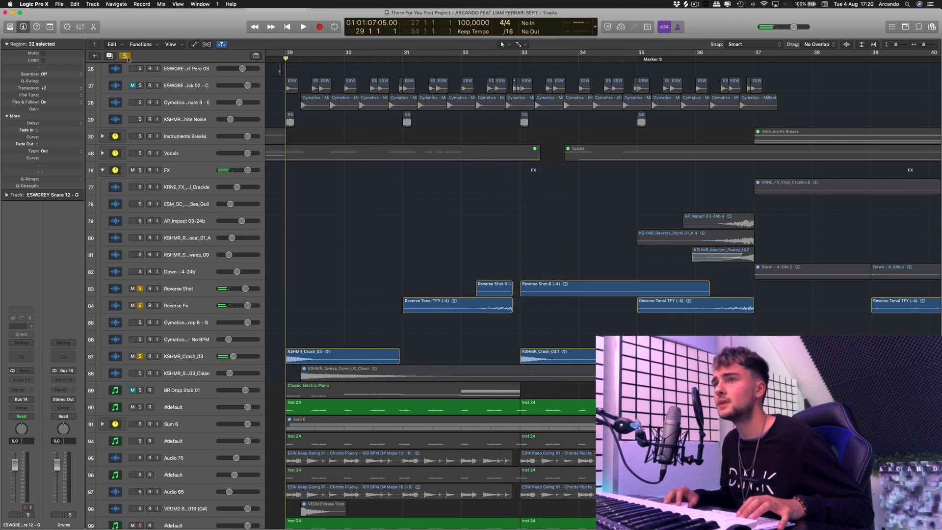
pyautogui.click(125, 56)
pyautogui.hscroll(-1, 376, 215)
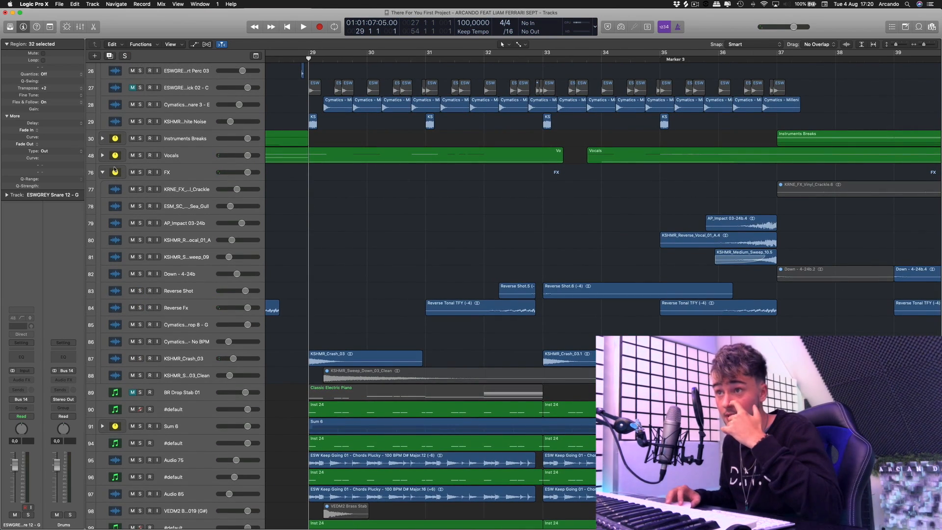
# Solo the Sum 6 track stack, expand it to show its percussion tracks and play it from bar 29.
pyautogui.scroll(-3, 352, 253)
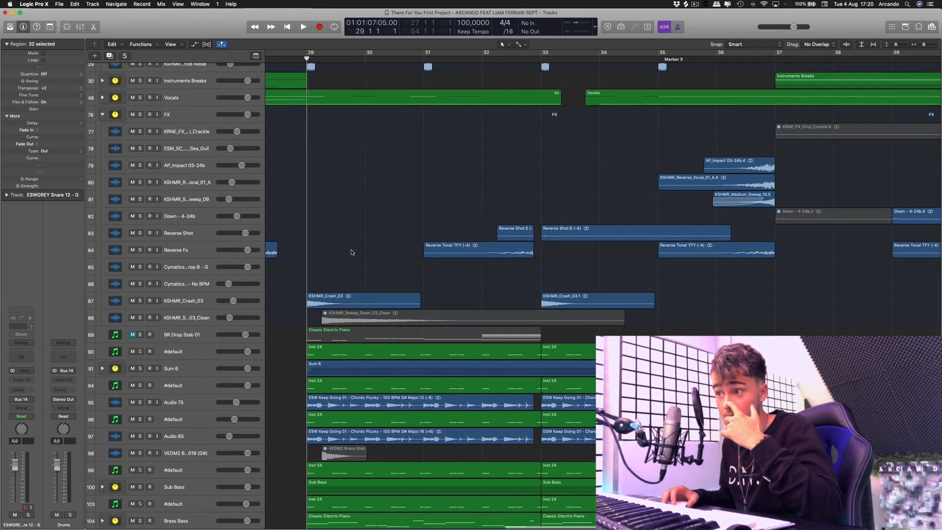
pyautogui.click(141, 368)
pyautogui.click(102, 368)
pyautogui.scroll(-3, 298, 321)
pyautogui.press('space')
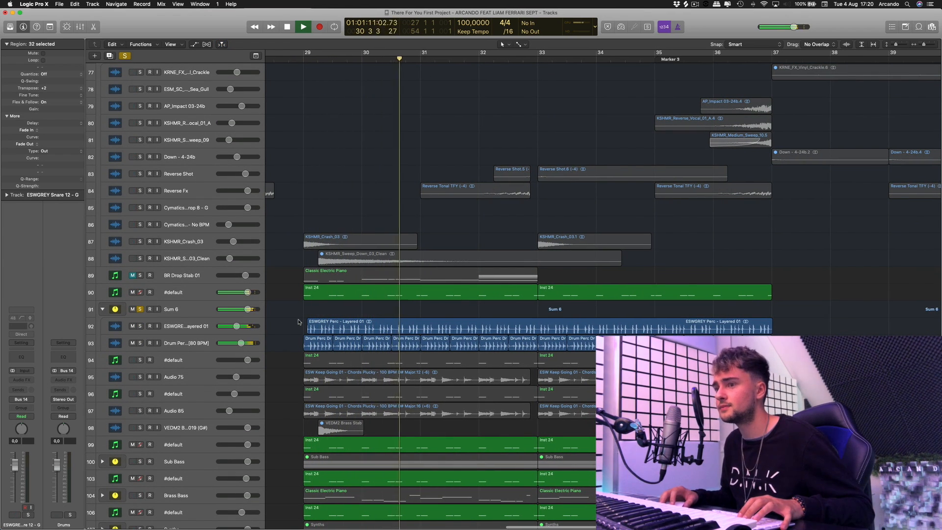
pyautogui.scroll(1, 297, 322)
pyautogui.press('space')
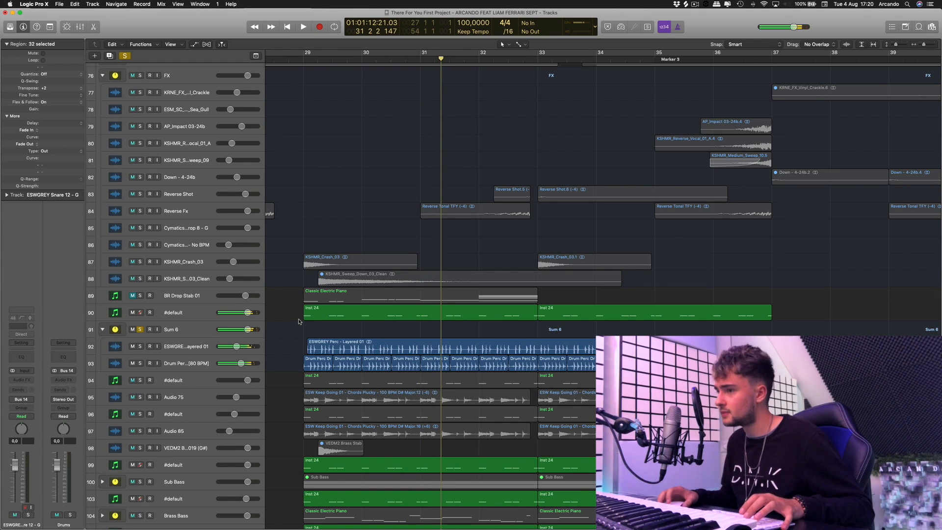
# Return the playhead to bar 29, add the Drums stack to the solo and play it together with Sum 6.
pyautogui.click(301, 58)
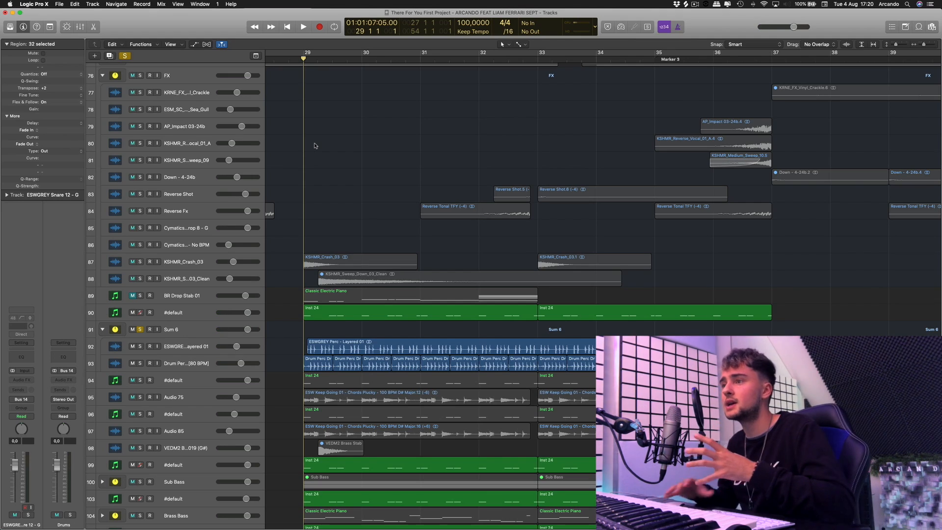
pyautogui.scroll(20, 315, 146)
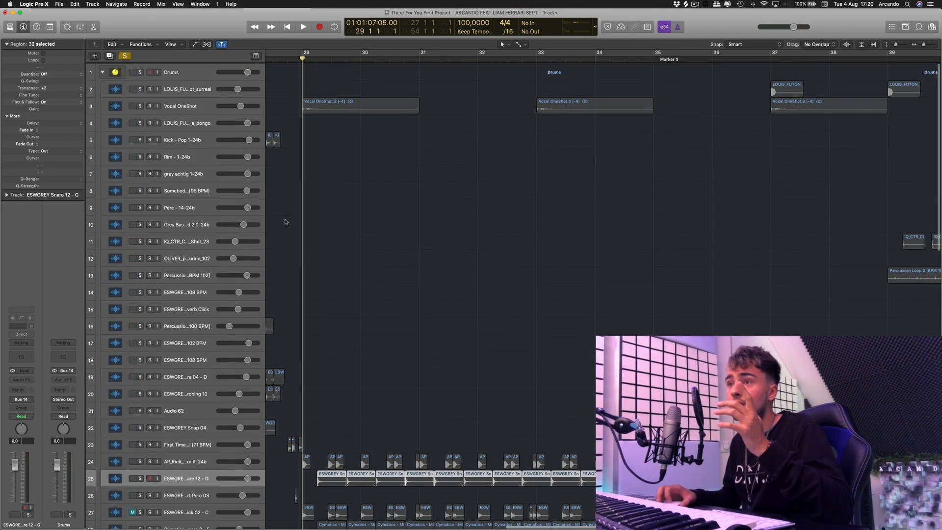
pyautogui.click(140, 72)
pyautogui.scroll(-8, 536, 275)
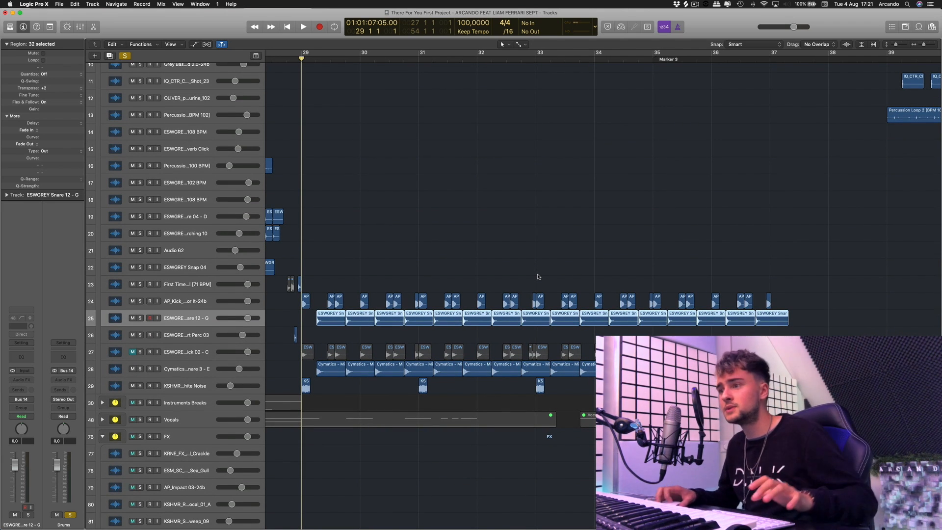
pyautogui.scroll(-5, 537, 275)
pyautogui.press('space')
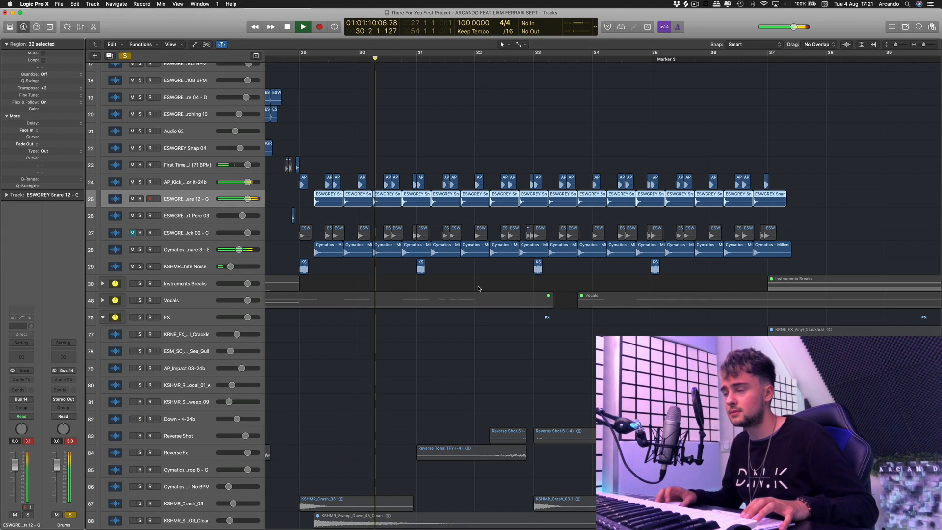
pyautogui.scroll(-8, 343, 344)
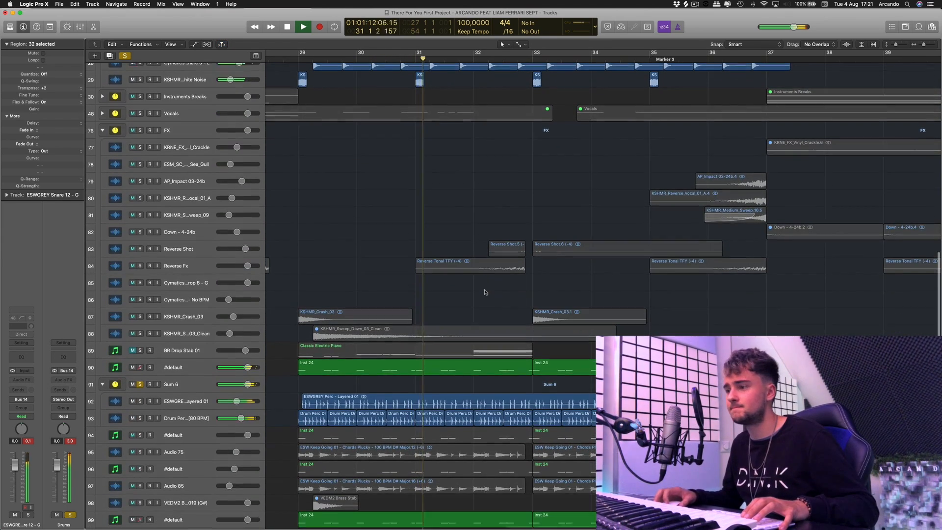
# Select the ESWGREY Perc - Layered 01 and Drum Perc [80 BPM] tracks in turn, and return the stopped playhead to just before bar 29.
pyautogui.click(205, 405)
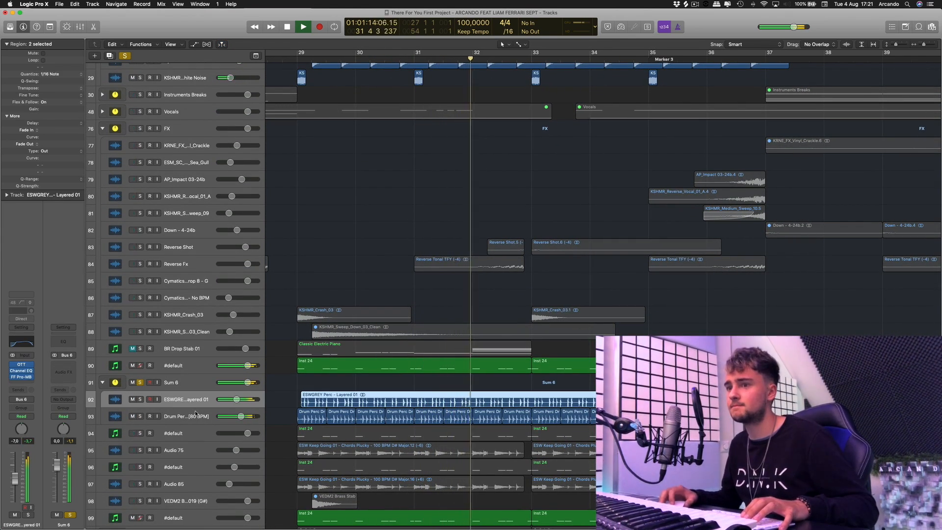
pyautogui.click(205, 416)
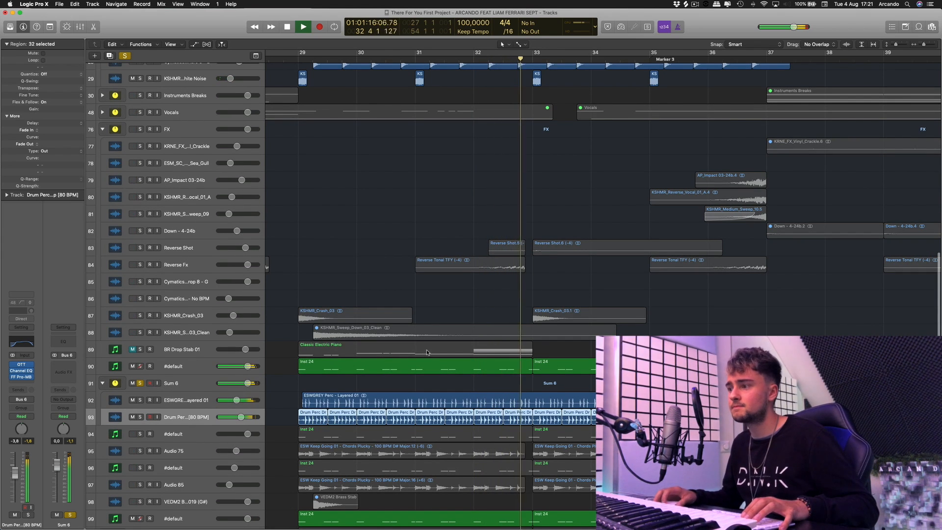
pyautogui.press('space')
pyautogui.click(292, 61)
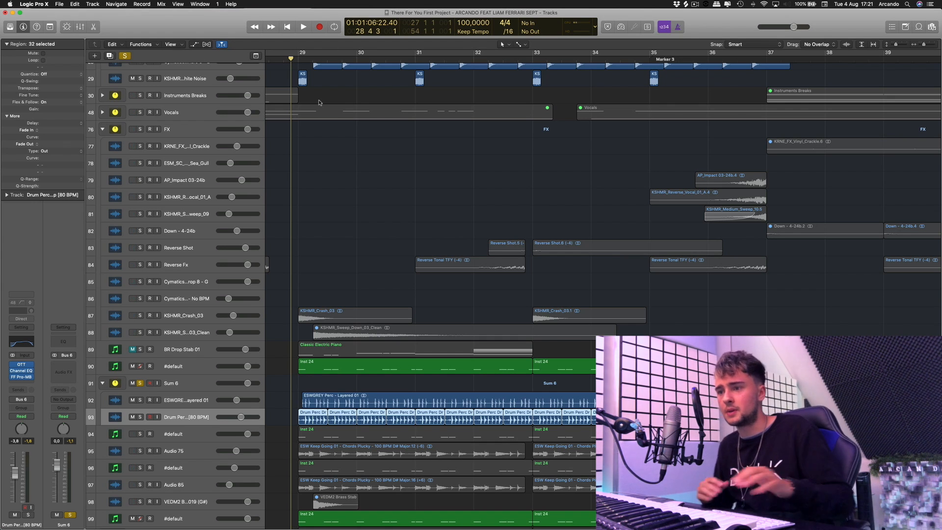
# Examine the OTT, Channel EQ and FF Pro-MB plug-ins on the ESWGREY Perc - Layered 01 track and close their windows.
pyautogui.click(209, 402)
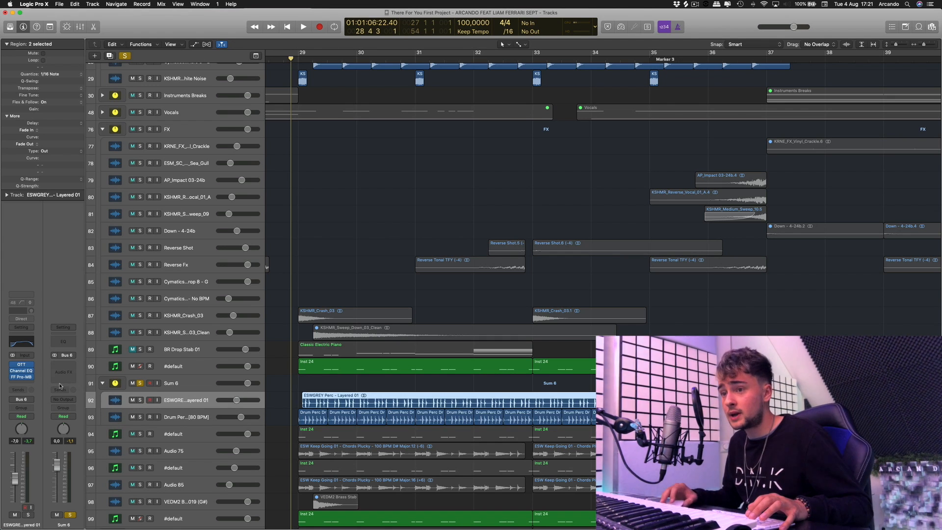
pyautogui.click(22, 365)
pyautogui.click(21, 370)
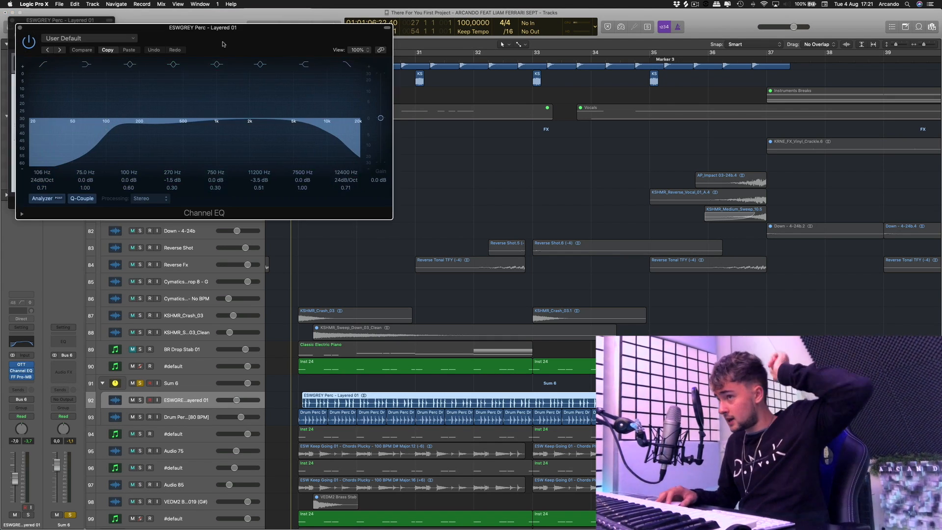
pyautogui.moveTo(224, 44); pyautogui.dragTo(310, 83)
pyautogui.click(21, 377)
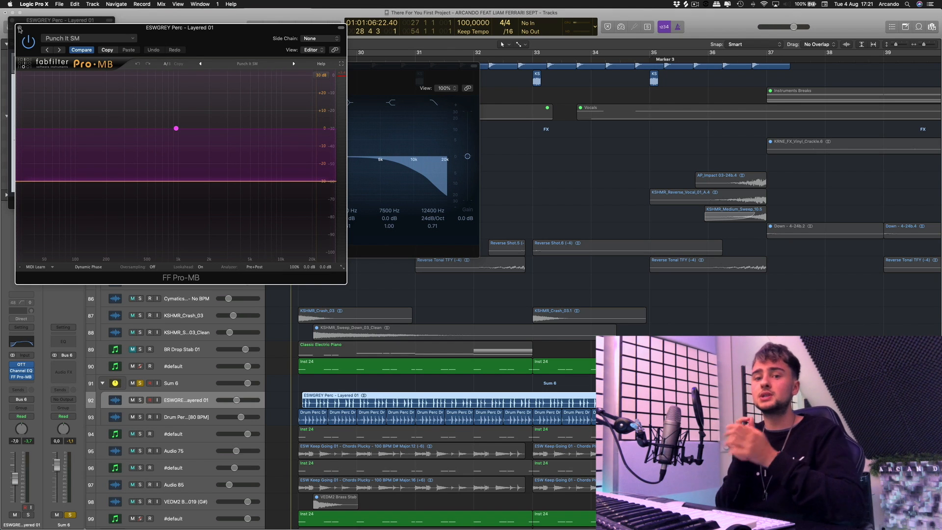
pyautogui.click(21, 28)
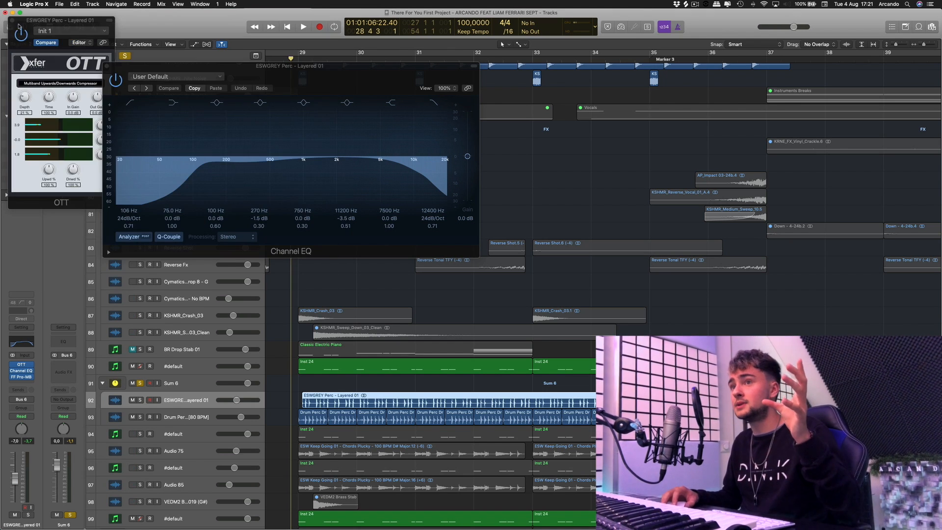
pyautogui.click(13, 21)
pyautogui.click(114, 73)
pyautogui.click(106, 66)
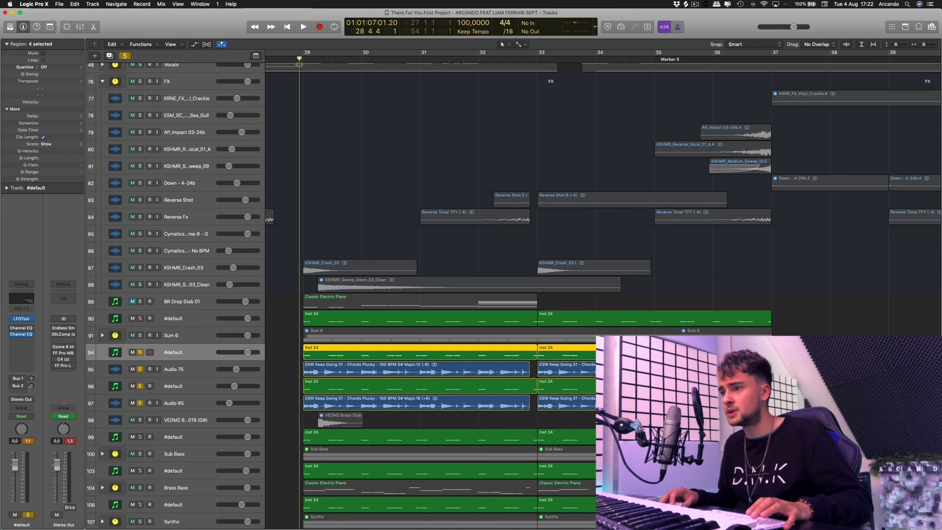
# Play the four soloed chord tracks, reducing the solo to track 94 and Audio 75 during playback.
pyautogui.press('space')
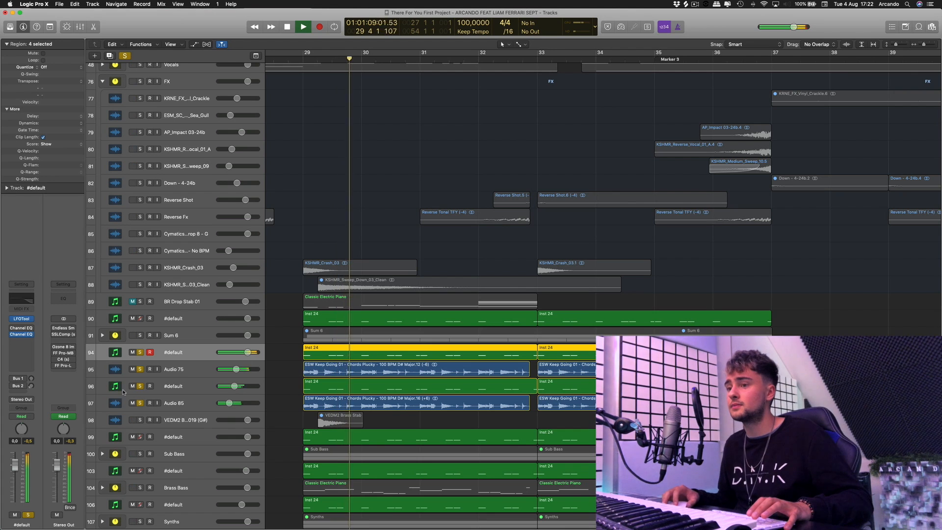
pyautogui.click(140, 386)
pyautogui.click(139, 403)
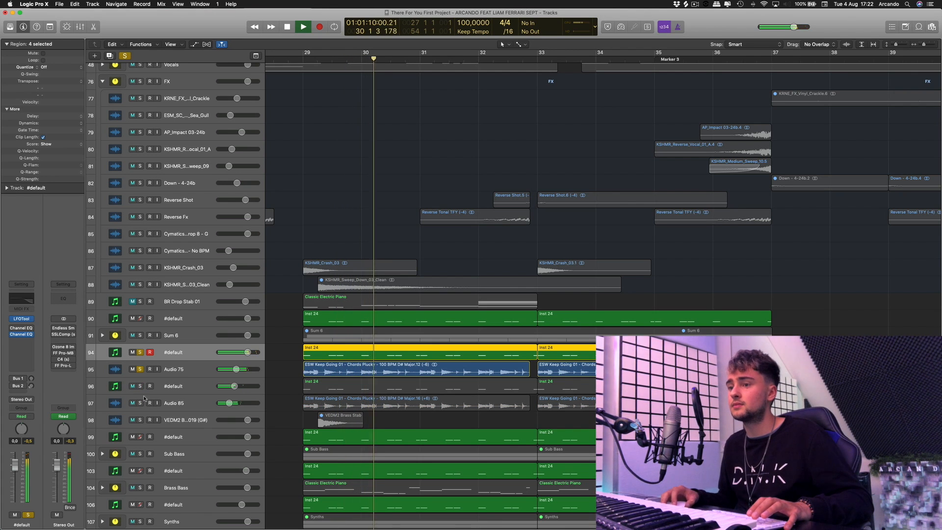
pyautogui.click(442, 373)
pyautogui.press('space')
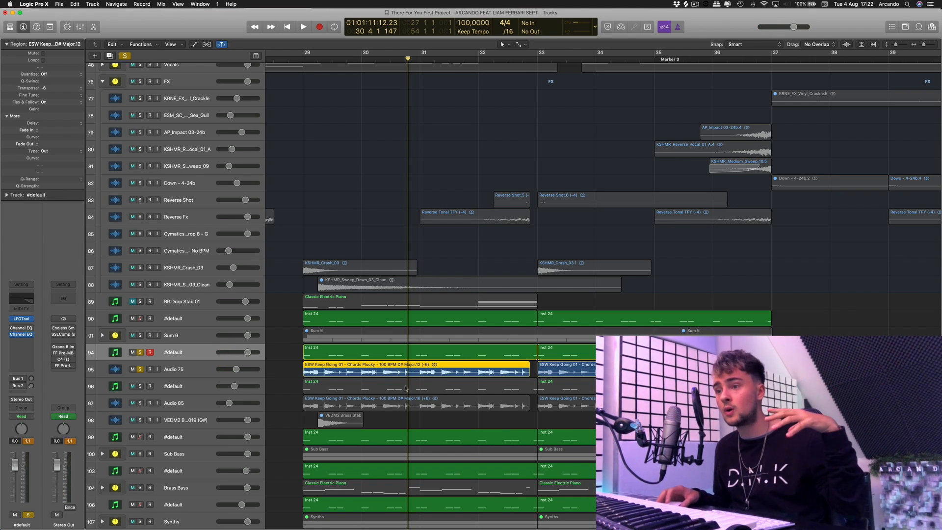
# Switch the solo from track 94 and Audio 75 to track 96 and Audio 85, and play them.
pyautogui.click(140, 353)
pyautogui.click(140, 370)
pyautogui.click(140, 386)
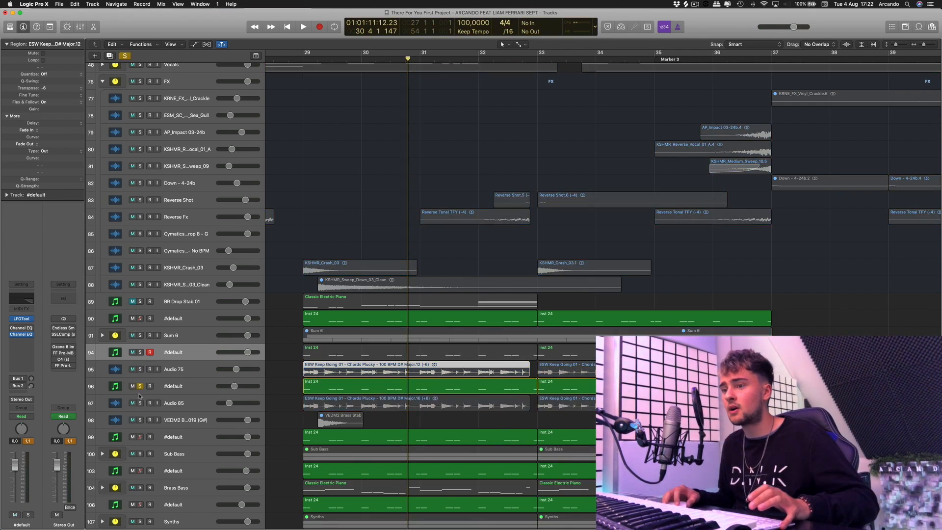
pyautogui.click(139, 403)
pyautogui.press('space')
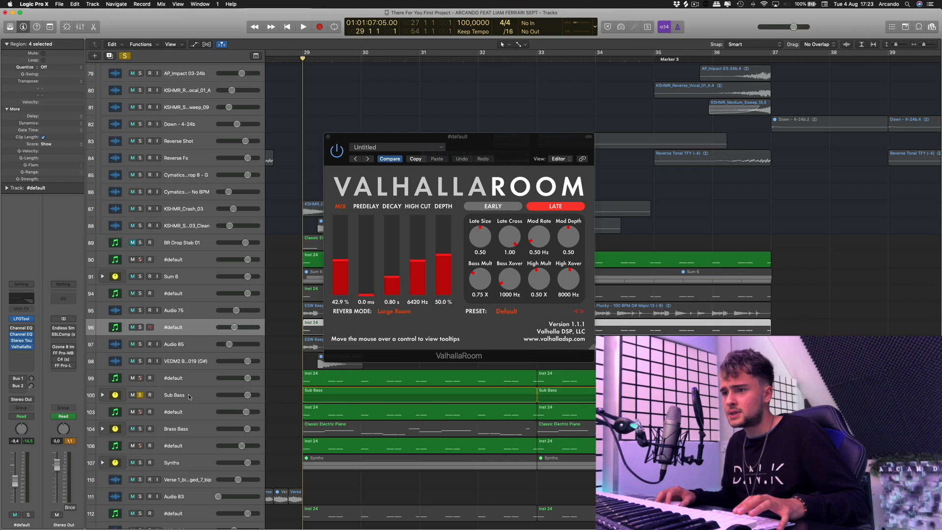
# Play the soloed Sub Bass stack from bar 29, close the ValhallaRoom window and expand the stack.
pyautogui.scroll(-5, 345, 112)
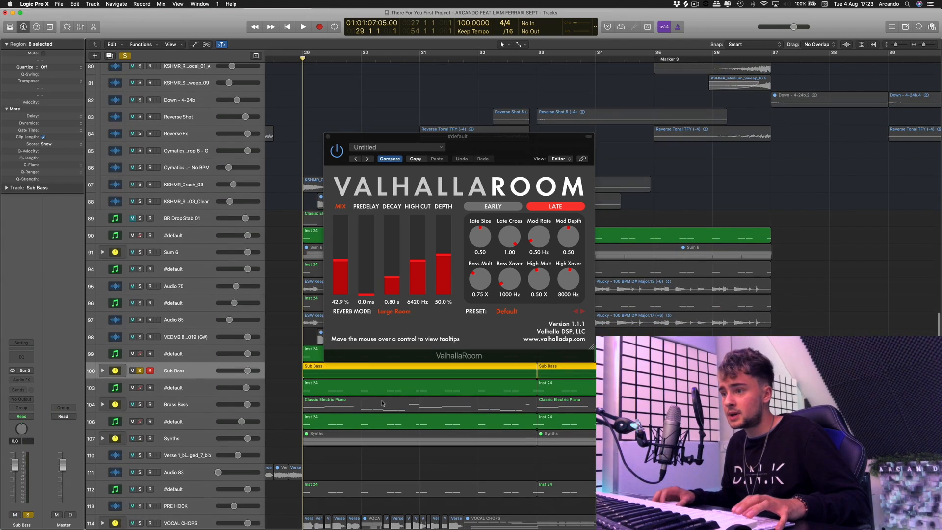
pyautogui.press('space')
pyautogui.click(328, 137)
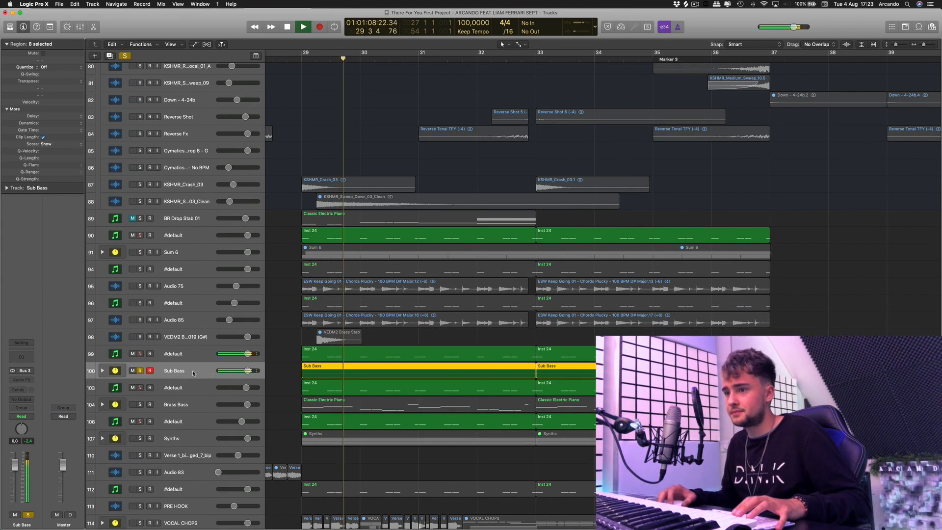
pyautogui.click(102, 370)
pyautogui.scroll(-3, 377, 369)
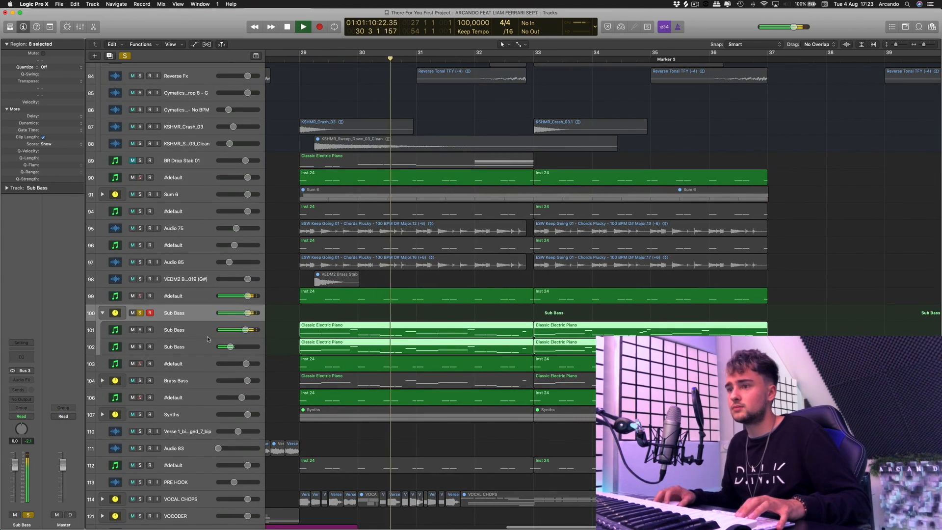
# Select the first Sub Bass track inside the stack, stop playback and turn off the stack's solo.
pyautogui.press('Down')
pyautogui.scroll(1, 376, 369)
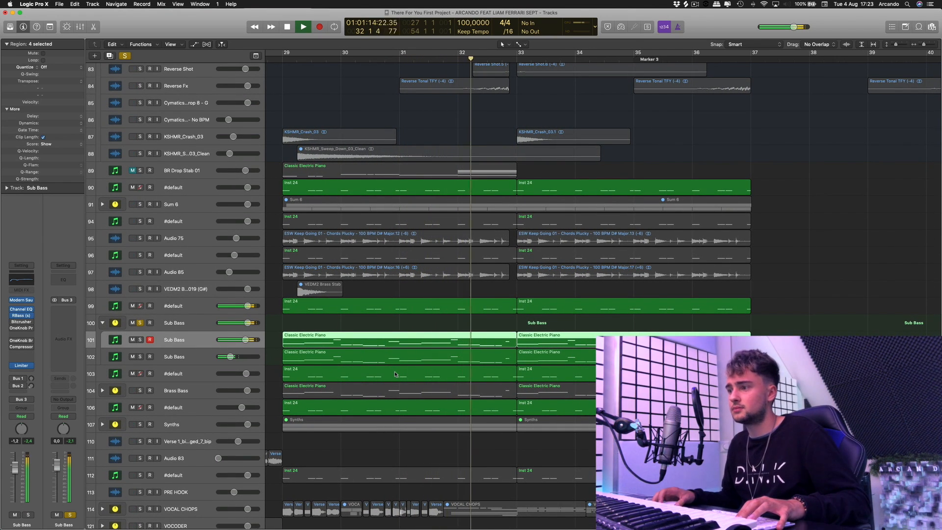
pyautogui.press('space')
pyautogui.click(141, 323)
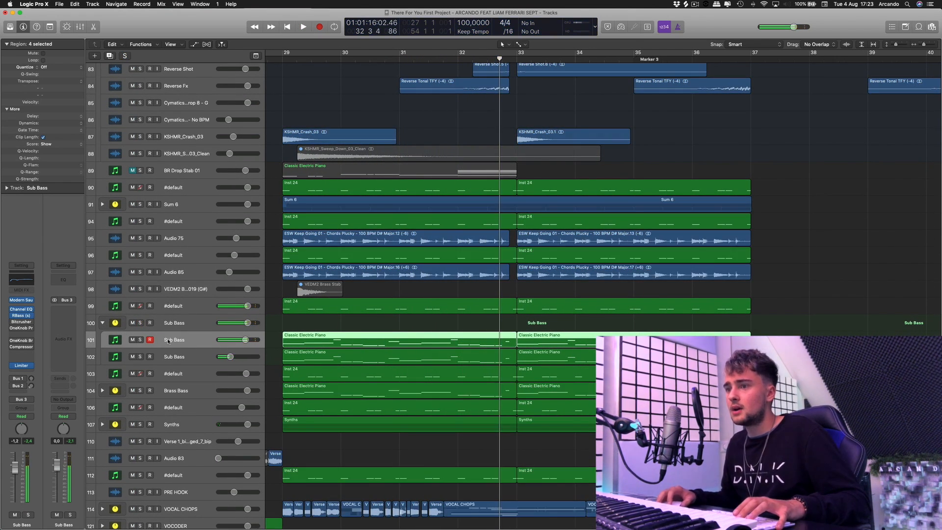
# Solo and play the first Sub Bass track from bar 29 with its Modern Sauce window moved clear of the track list.
pyautogui.click(140, 339)
pyautogui.click(288, 59)
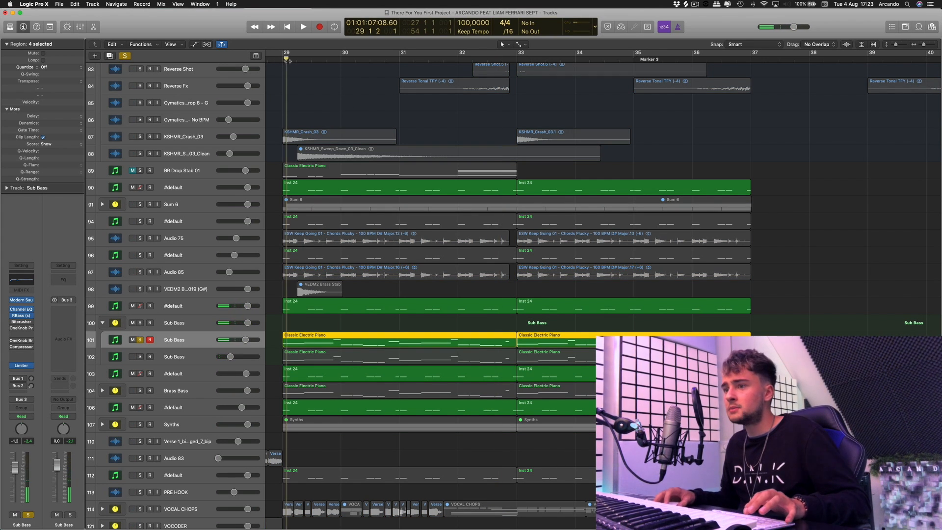
pyautogui.press('space')
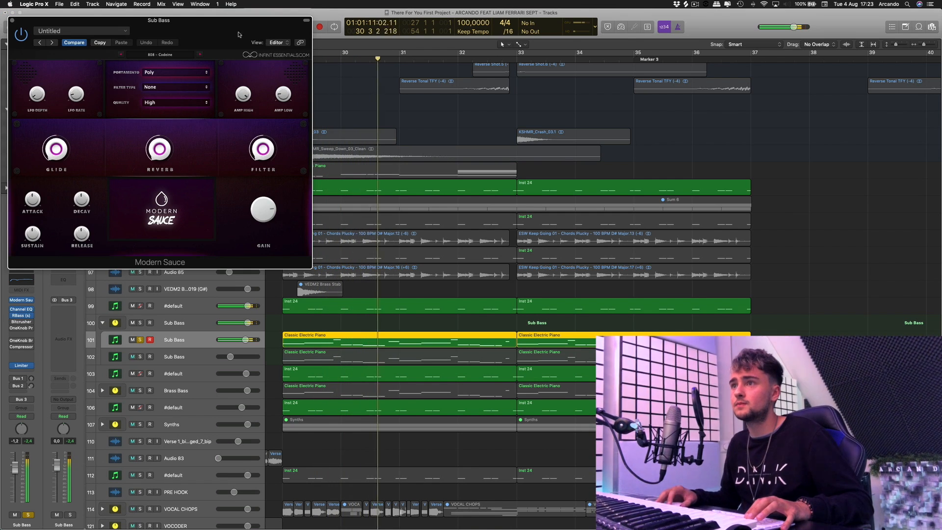
pyautogui.moveTo(223, 31); pyautogui.dragTo(689, 80)
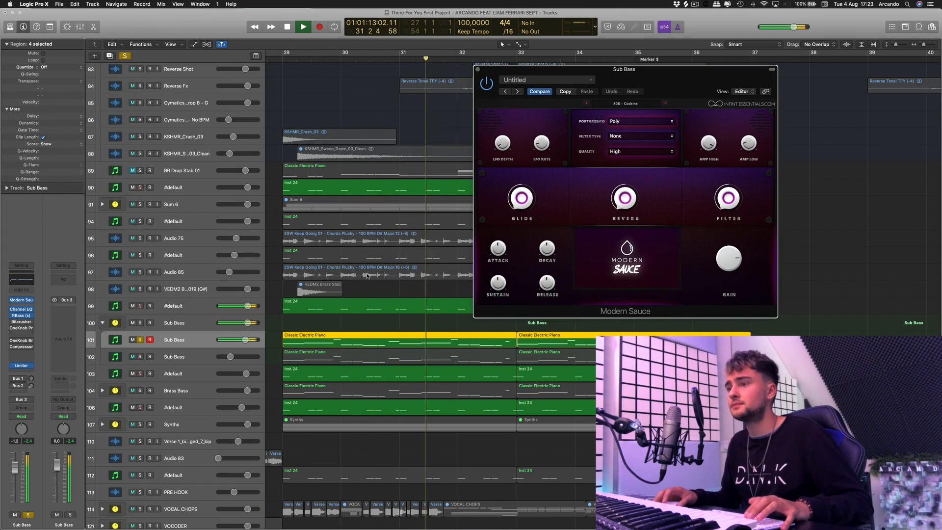
pyautogui.press('space')
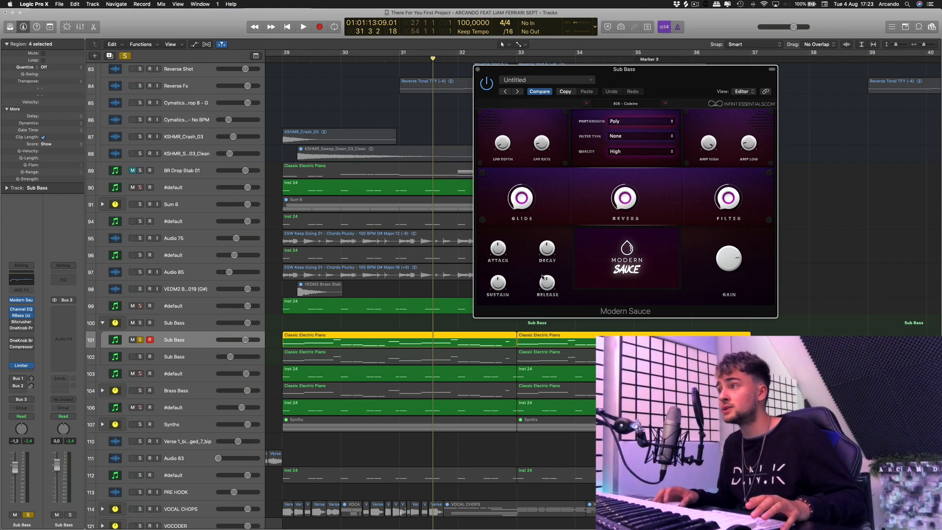
# Switch the solo to the second Sub Bass track, select it and play it.
pyautogui.click(140, 339)
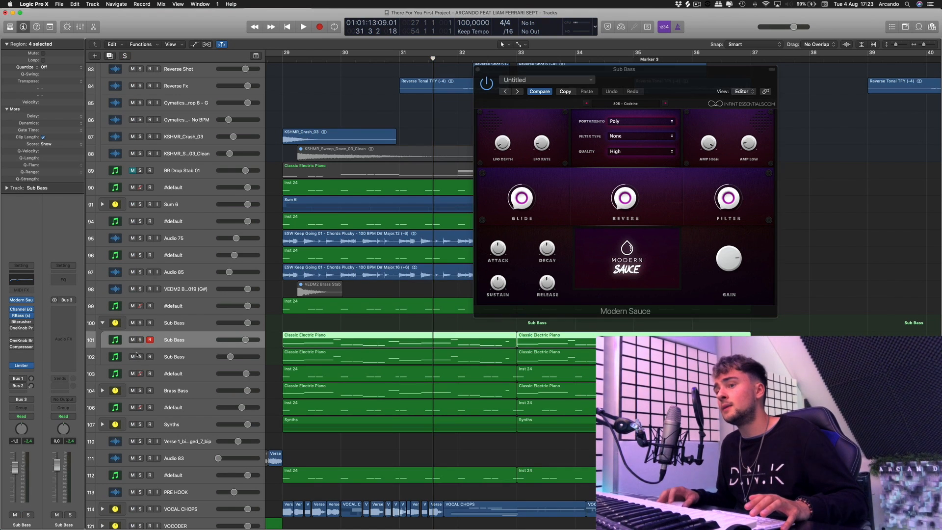
pyautogui.click(140, 357)
pyautogui.click(172, 357)
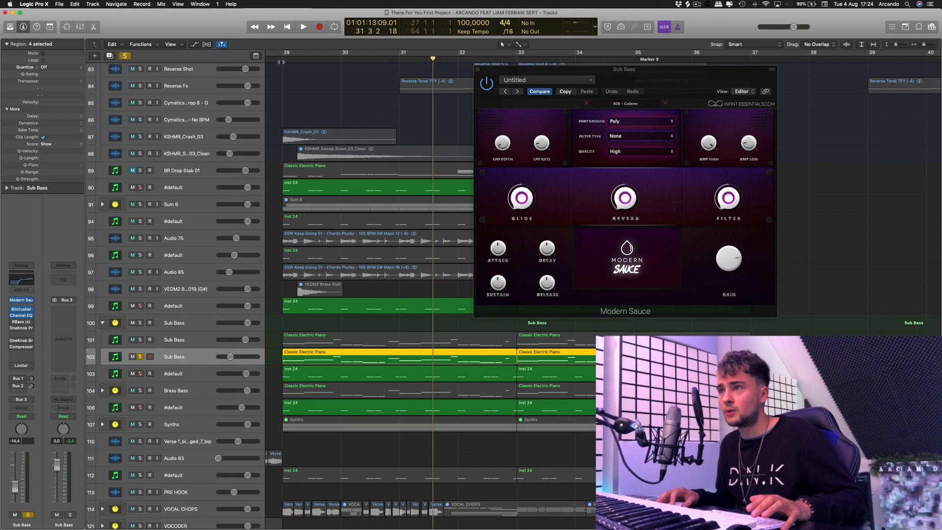
pyautogui.press('space')
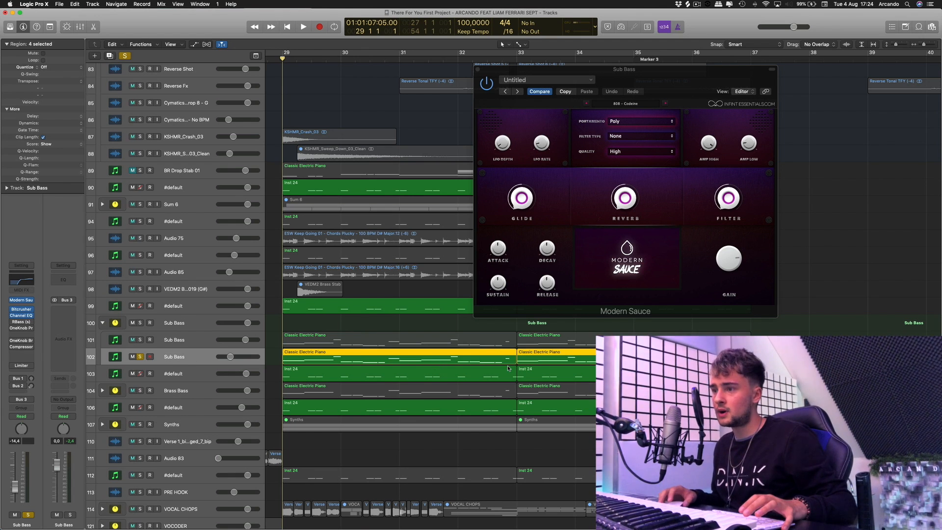
# Play the soloed second Sub Bass track from bar 29 and open its Bitcrusher and Modern Sauce plug-ins.
pyautogui.press('space')
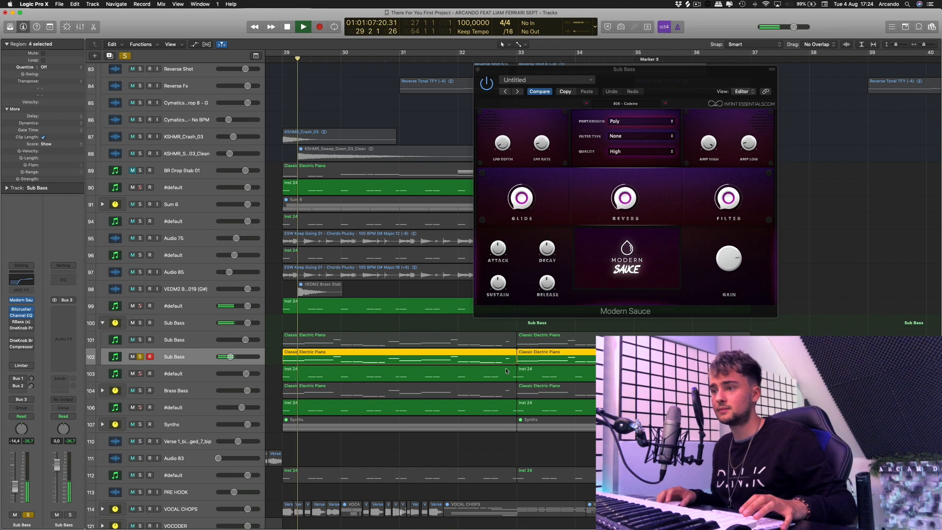
pyautogui.click(21, 309)
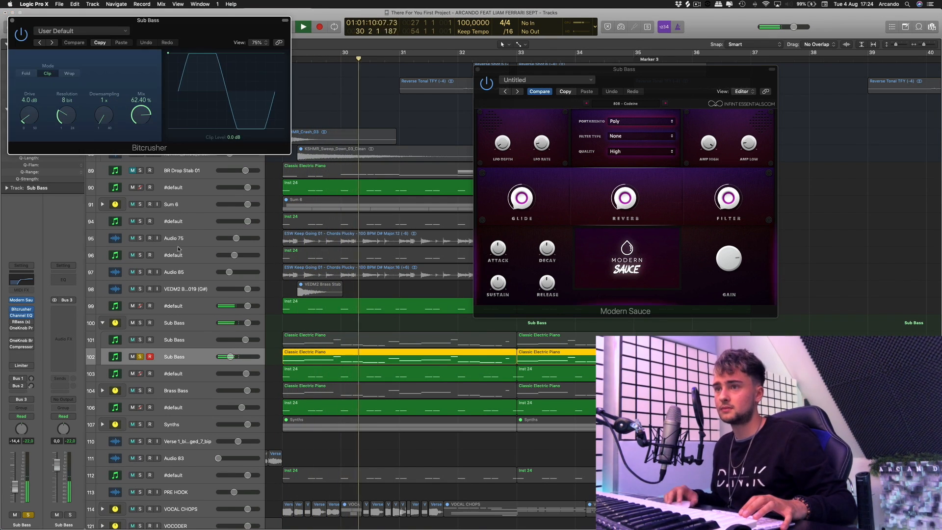
pyautogui.click(21, 299)
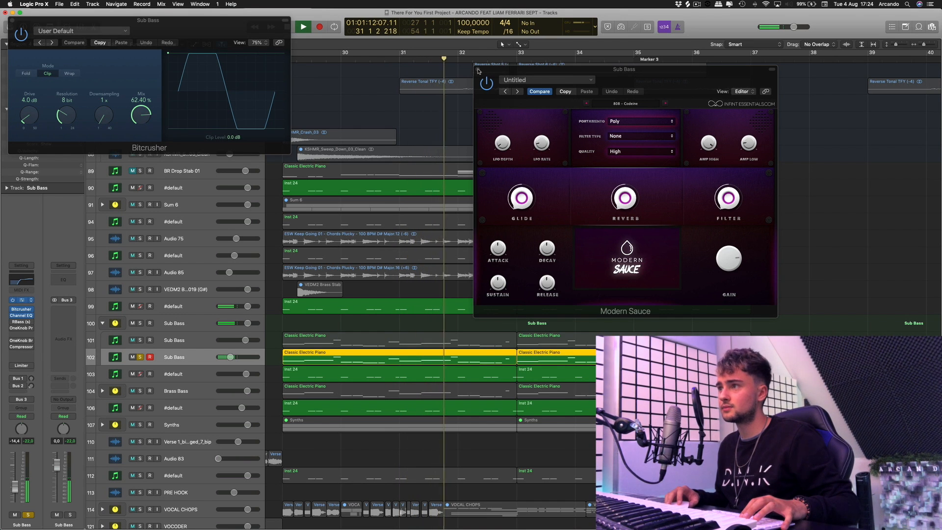
# Move the Modern Sauce and Bitcrusher windows apart to show both, and close Modern Sauce.
pyautogui.moveTo(484, 74); pyautogui.dragTo(25, 31)
pyautogui.moveTo(241, 23); pyautogui.dragTo(597, 101)
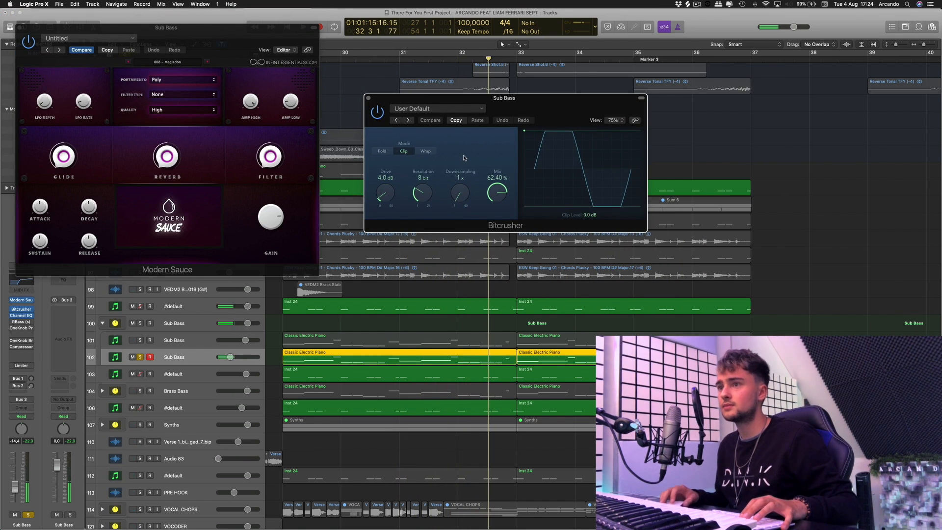
pyautogui.moveTo(208, 40); pyautogui.dragTo(272, 93)
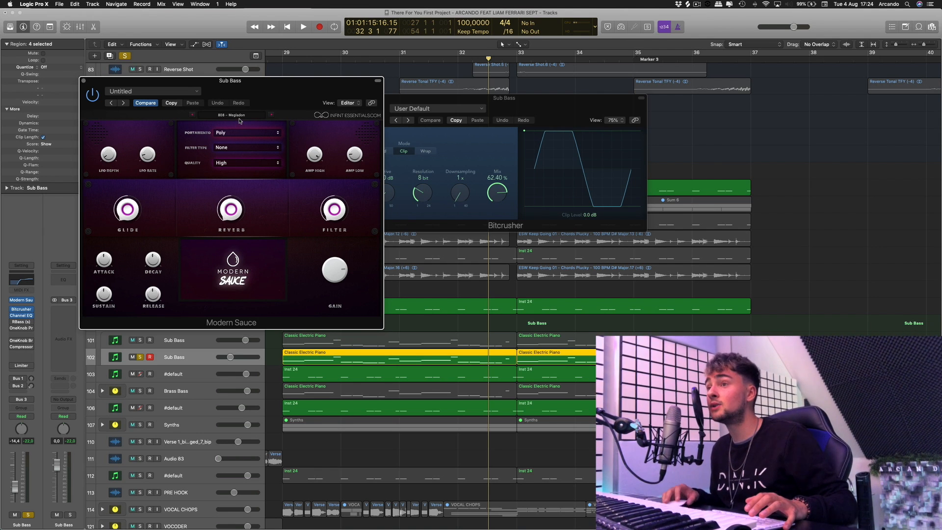
pyautogui.moveTo(101, 82); pyautogui.dragTo(119, 83)
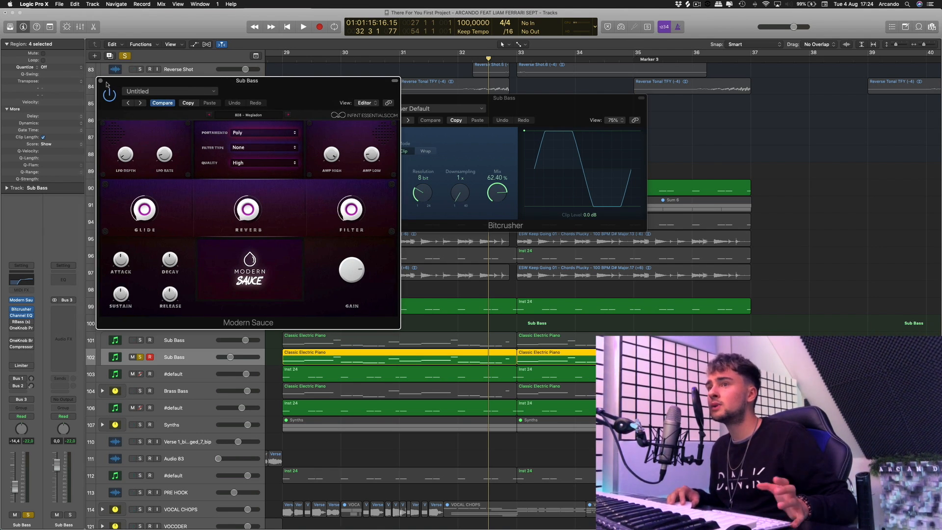
pyautogui.click(100, 80)
# Return the playhead to bar 29, solo the first Sub Bass track alongside the second and play both layers.
pyautogui.moveTo(554, 110); pyautogui.dragTo(492, 111)
pyautogui.click(281, 66)
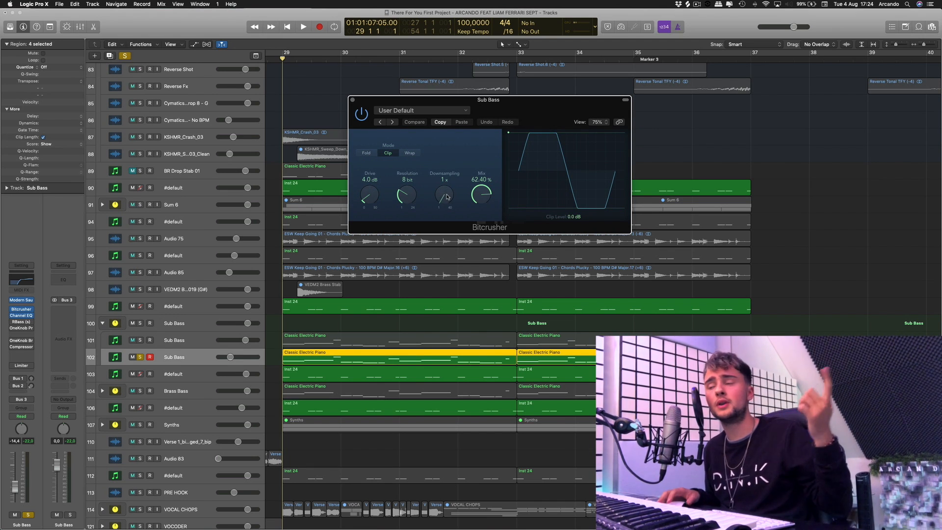
pyautogui.moveTo(526, 100); pyautogui.dragTo(550, 99)
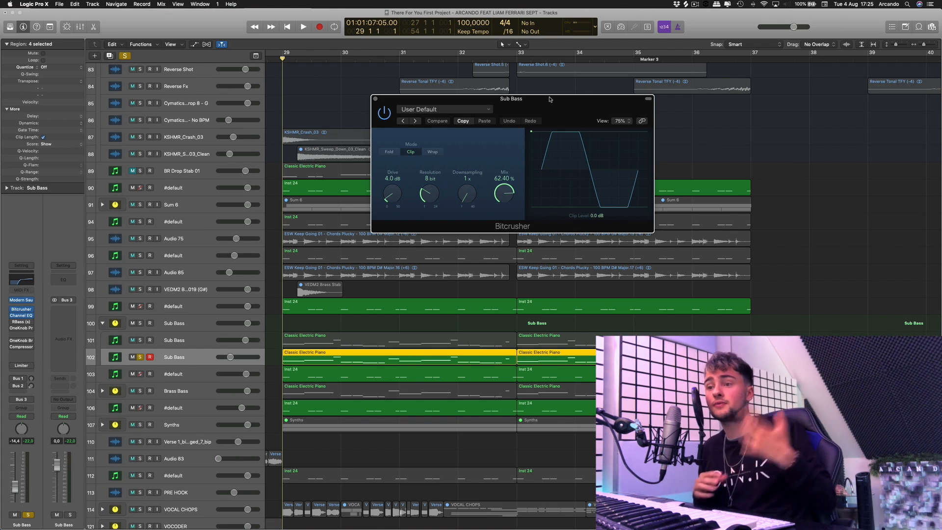
pyautogui.click(140, 340)
pyautogui.press('space')
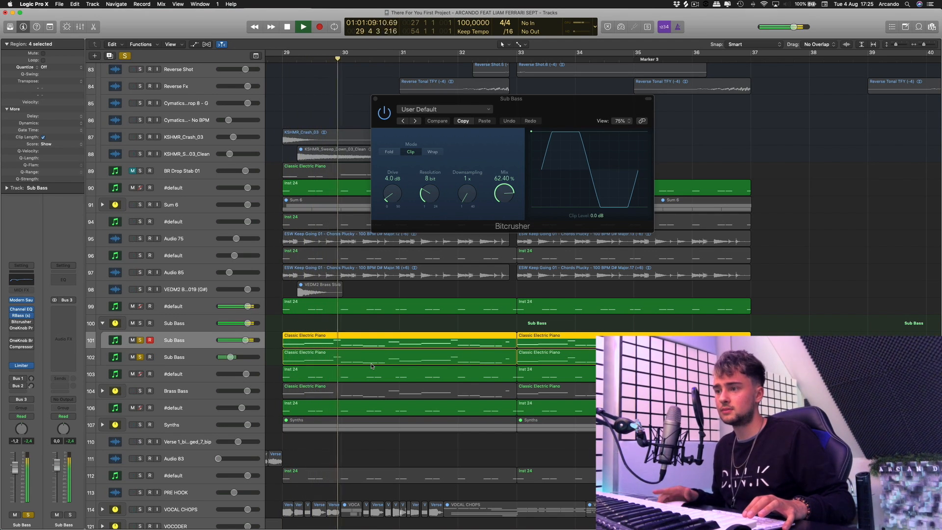
pyautogui.press('space')
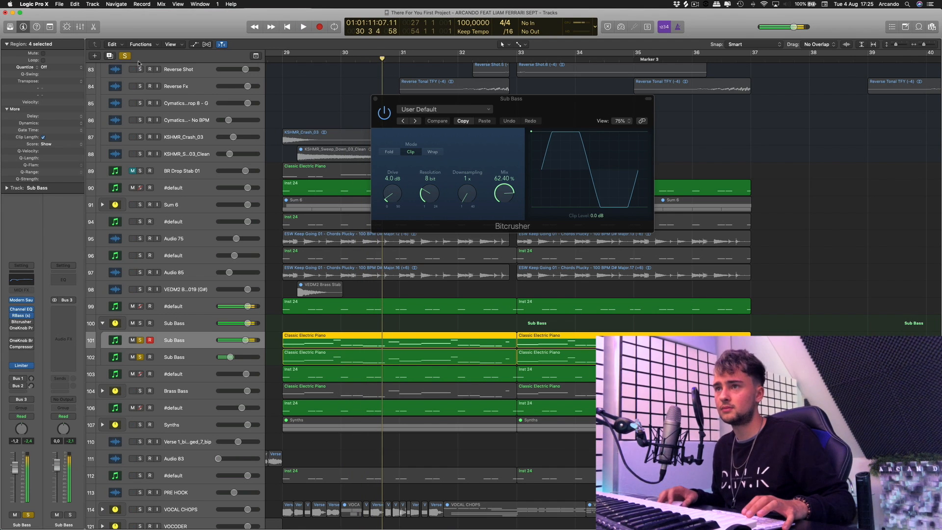
# Clear the Sub Bass solos, then solo and select the Brass Bass stack and play it from bar 29.
pyautogui.click(126, 55)
pyautogui.press('Return')
pyautogui.scroll(-3, 301, 188)
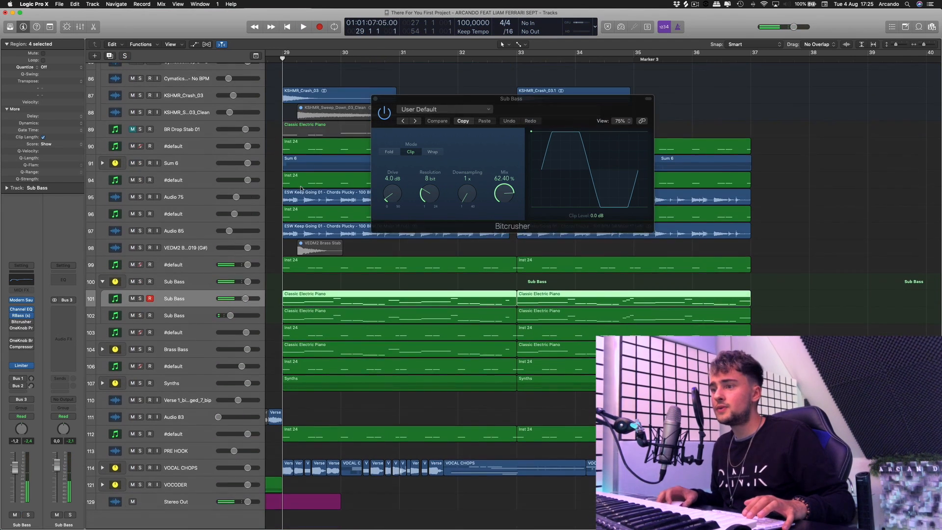
pyautogui.click(139, 350)
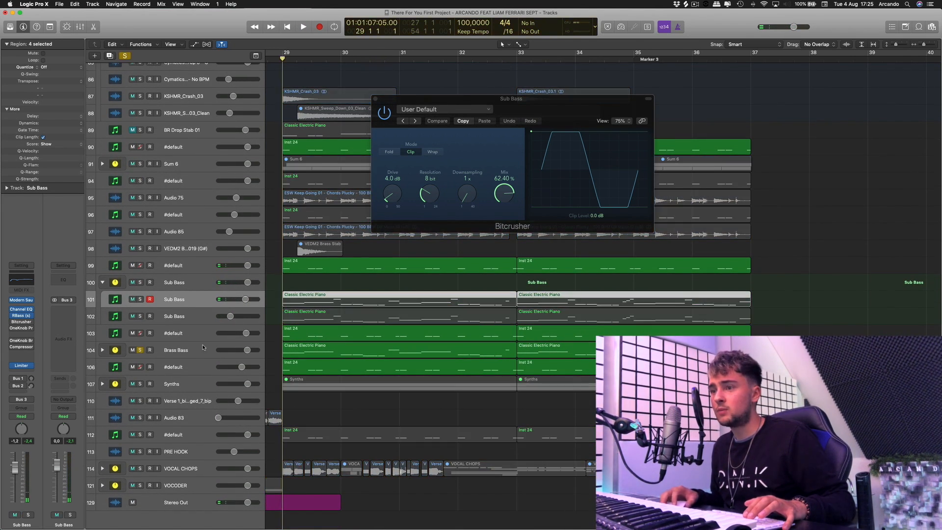
pyautogui.click(341, 351)
pyautogui.press('space')
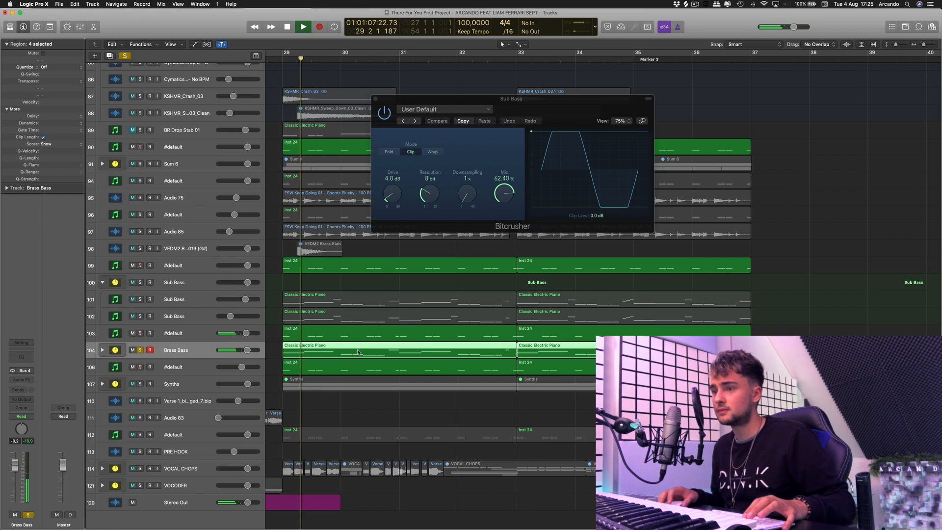
# Expand the Brass Bass stack, show the EXS24 on its brass stab track, then close it and clear the solo.
pyautogui.click(102, 350)
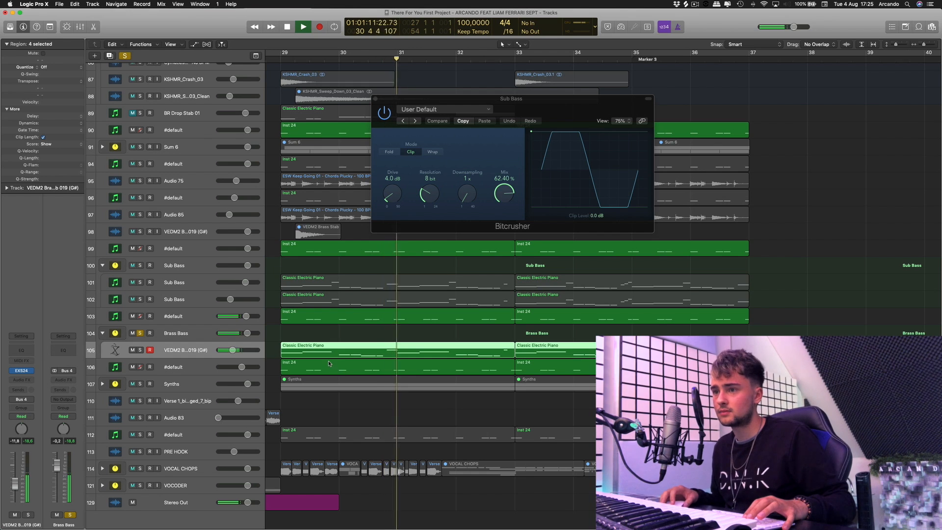
pyautogui.click(27, 370)
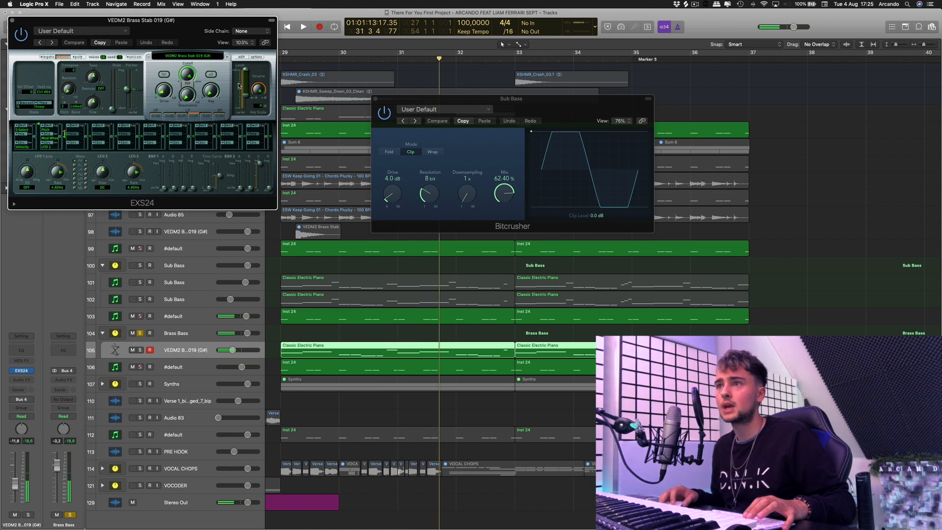
pyautogui.moveTo(188, 37); pyautogui.dragTo(407, 160)
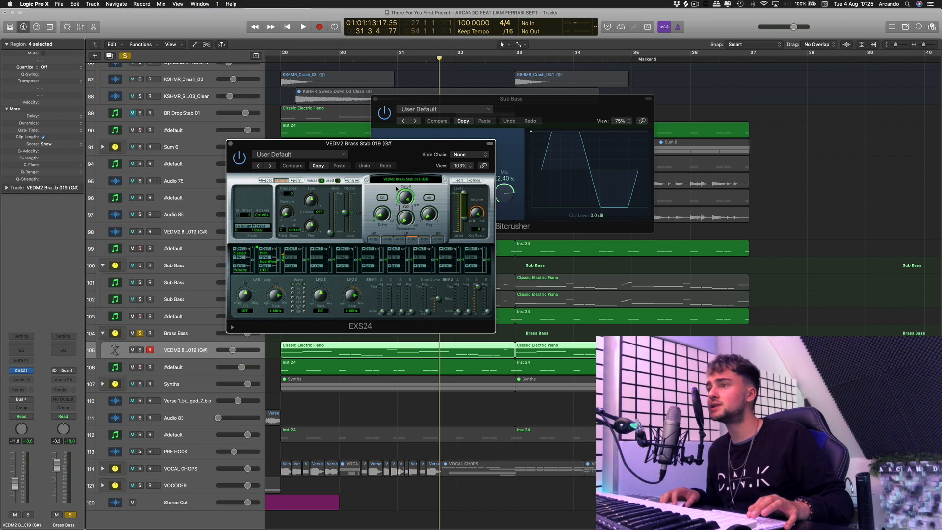
pyautogui.click(230, 144)
pyautogui.press('space')
pyautogui.click(123, 57)
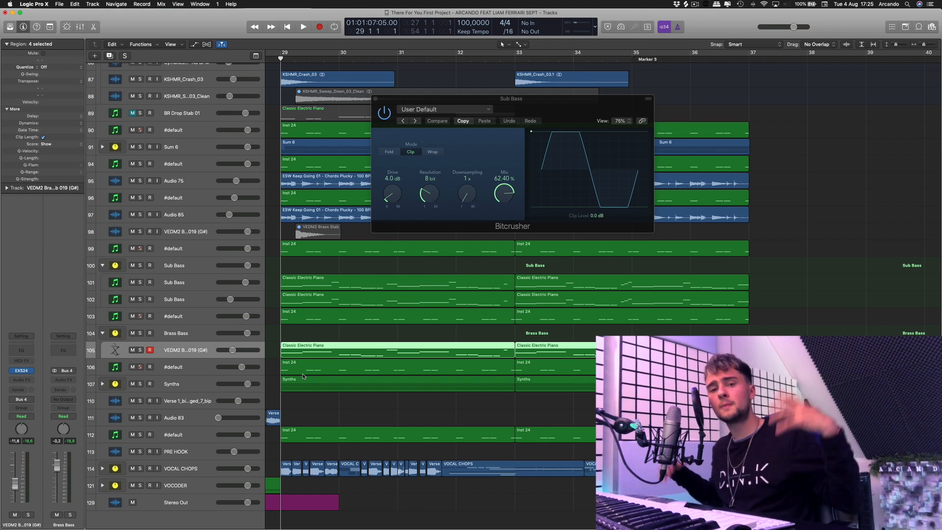
# Solo the Synths stack, play it from bar 29, expand it and select its first track.
pyautogui.click(140, 387)
pyautogui.click(140, 384)
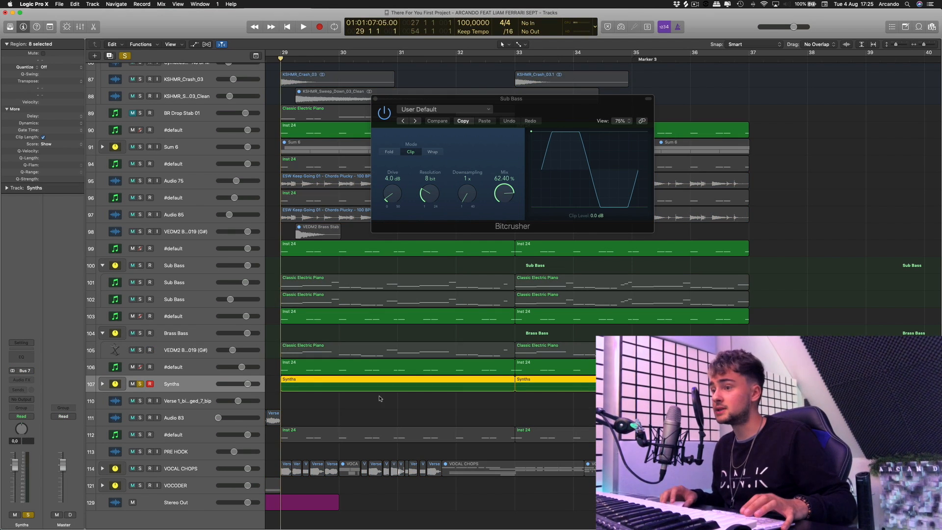
pyautogui.press('space')
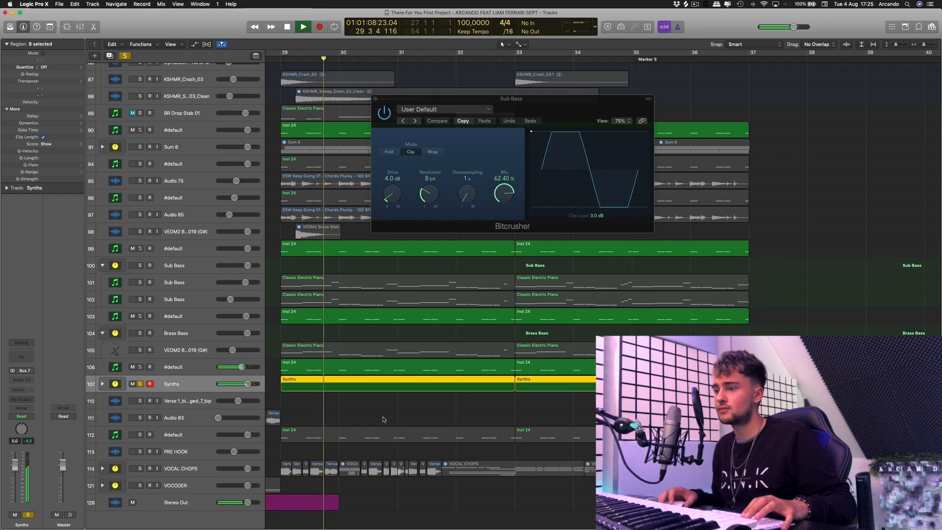
pyautogui.click(103, 384)
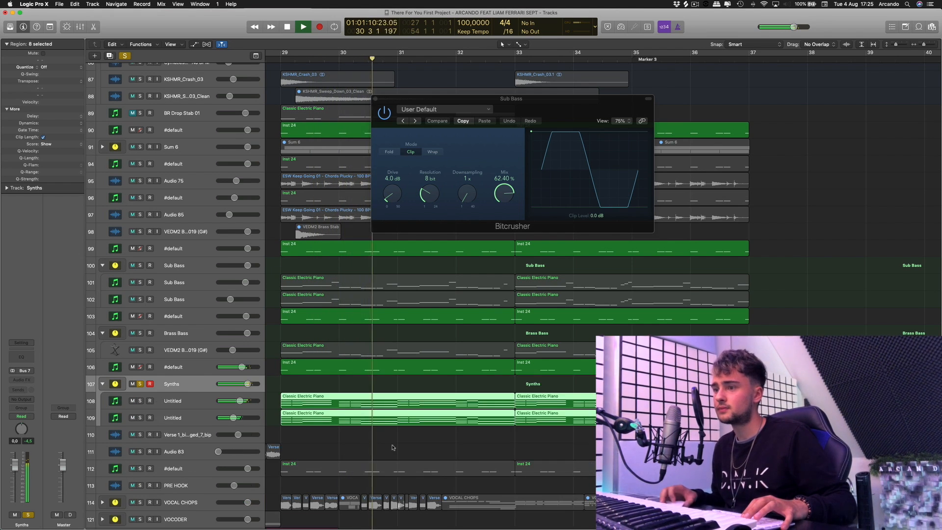
pyautogui.scroll(-2, 213, 368)
pyautogui.click(213, 368)
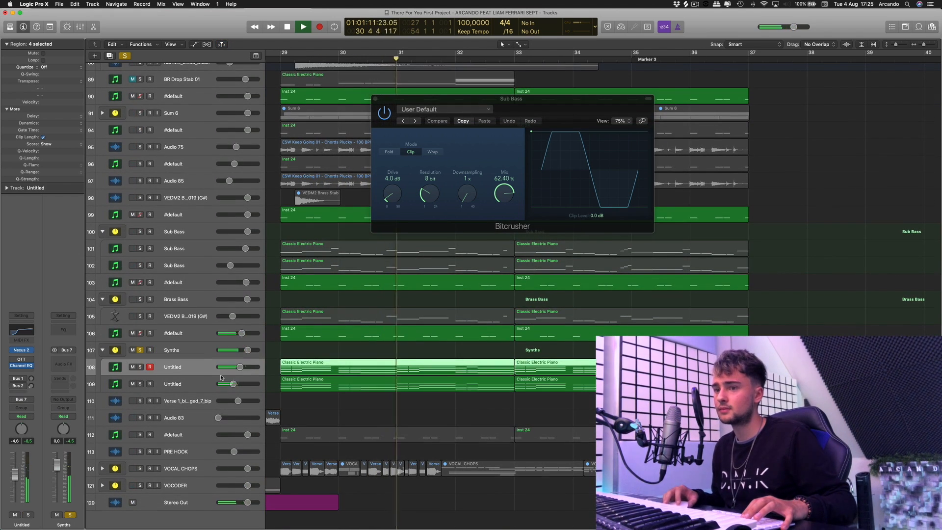
# Stop playback, move the solo from the Synths stack to its first track and return the playhead to bar 29.
pyautogui.press('space')
pyautogui.click(140, 349)
pyautogui.click(140, 367)
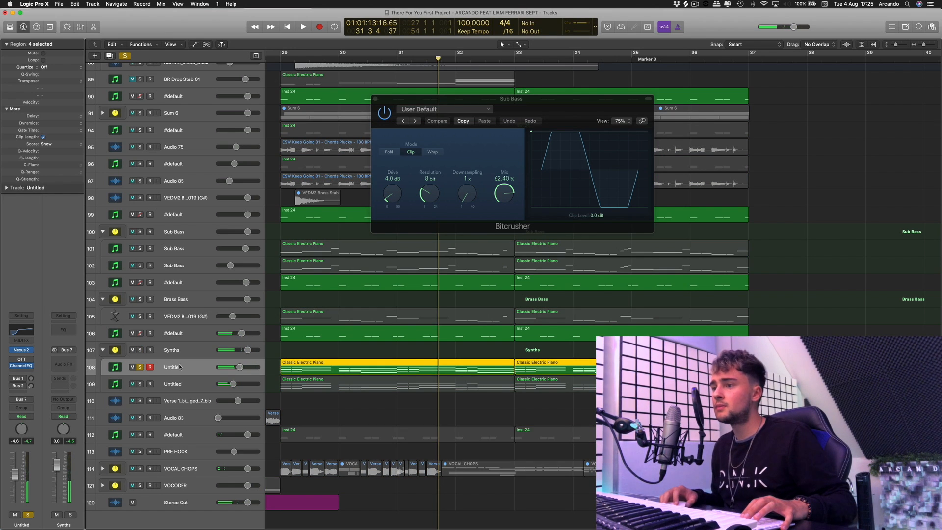
pyautogui.click(276, 53)
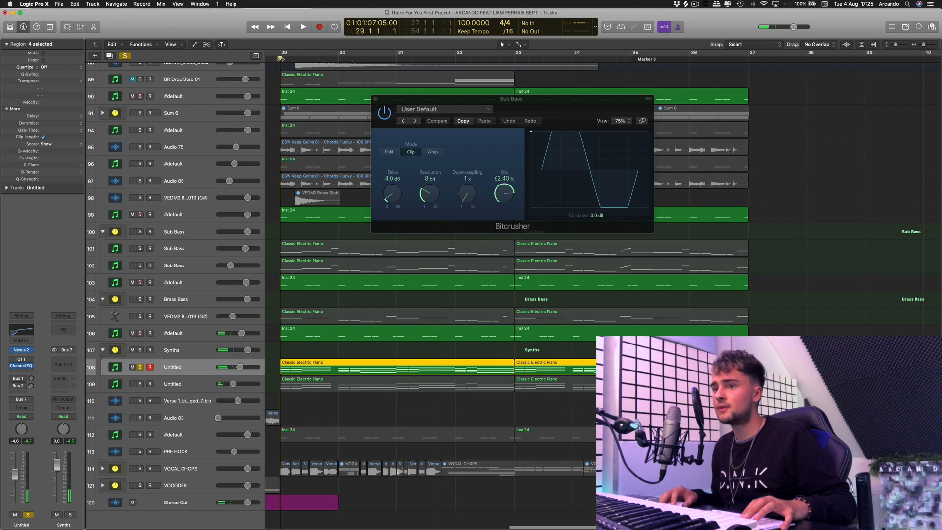
# Show the Nexus 2 plug-in on the first synth track, then close it and turn off the track's solo.
pyautogui.click(21, 351)
pyautogui.press('Return')
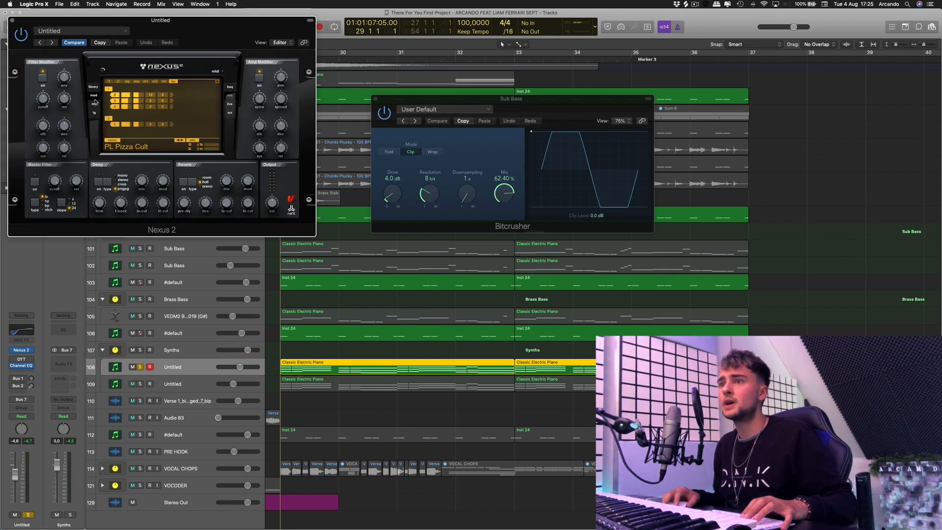
pyautogui.click(12, 21)
pyautogui.click(140, 367)
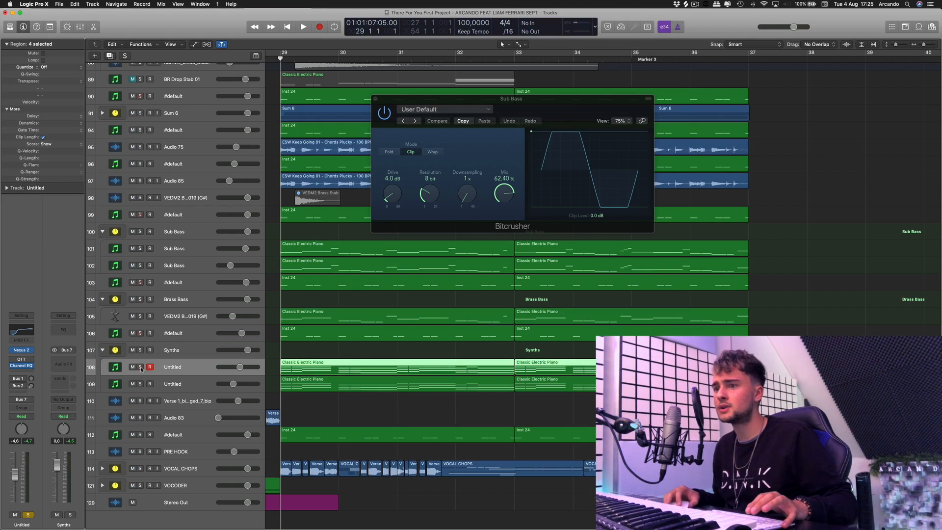
# Solo the second synth track, play it with its Serum window moved over the arrangement, then stop and unsolo it.
pyautogui.click(140, 383)
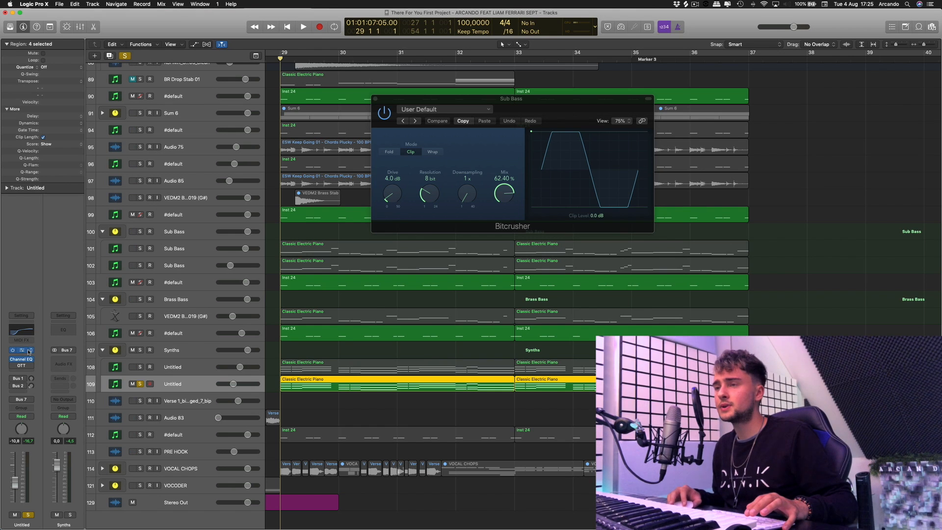
pyautogui.moveTo(242, 29); pyautogui.dragTo(558, 72)
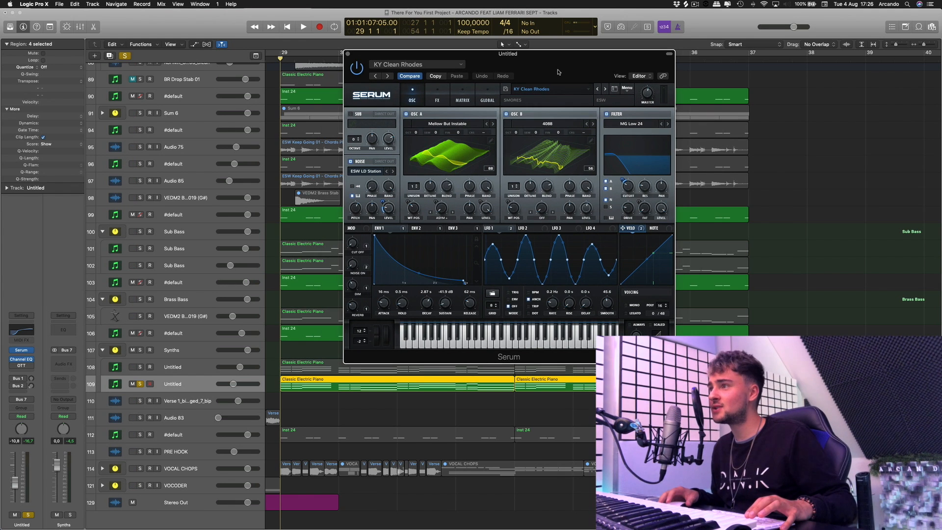
pyautogui.press('space')
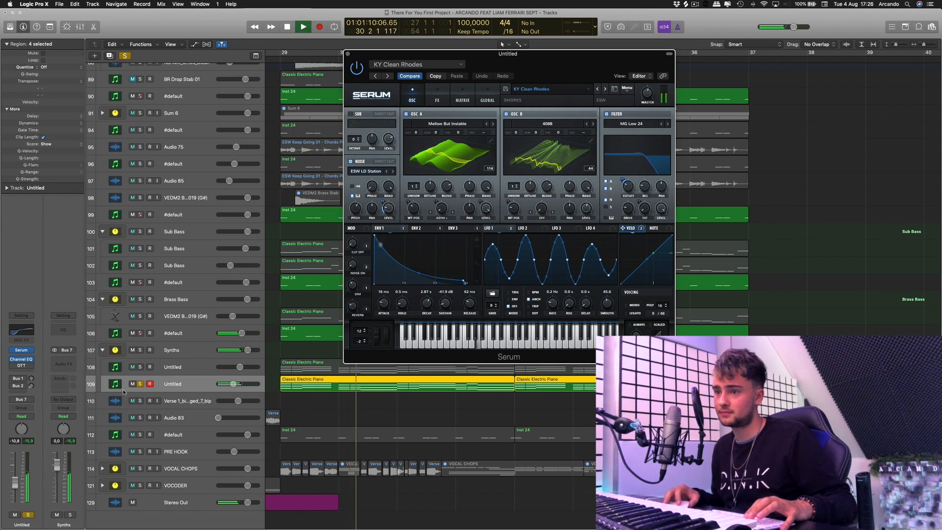
pyautogui.press('space')
pyautogui.click(140, 384)
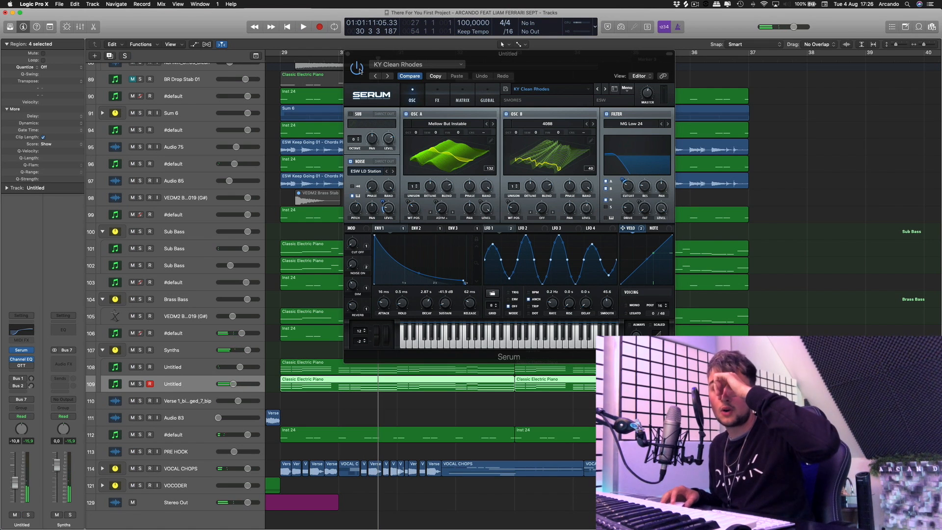
# Solo and play the VOCAL CHOPS stack from bar 29, adding the #default track 112 to the solo.
pyautogui.click(279, 58)
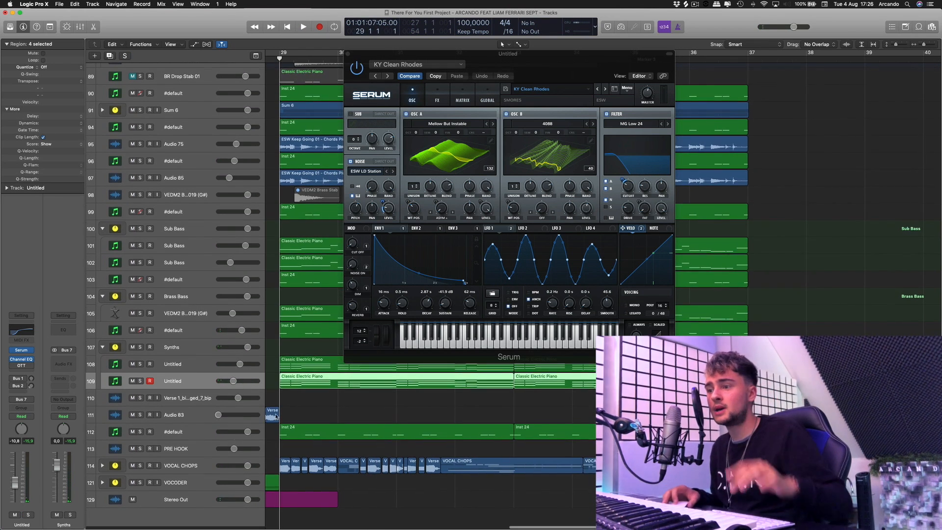
pyautogui.click(140, 469)
pyautogui.press('space')
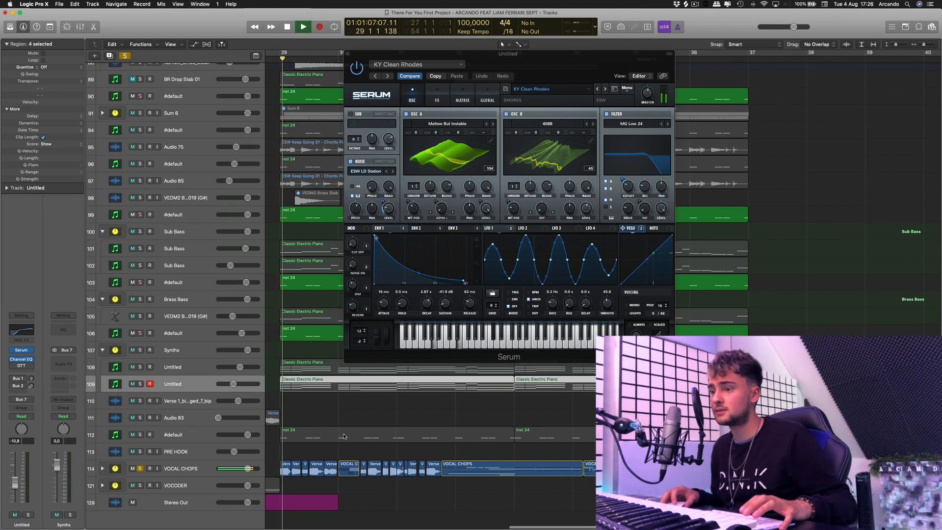
pyautogui.click(140, 434)
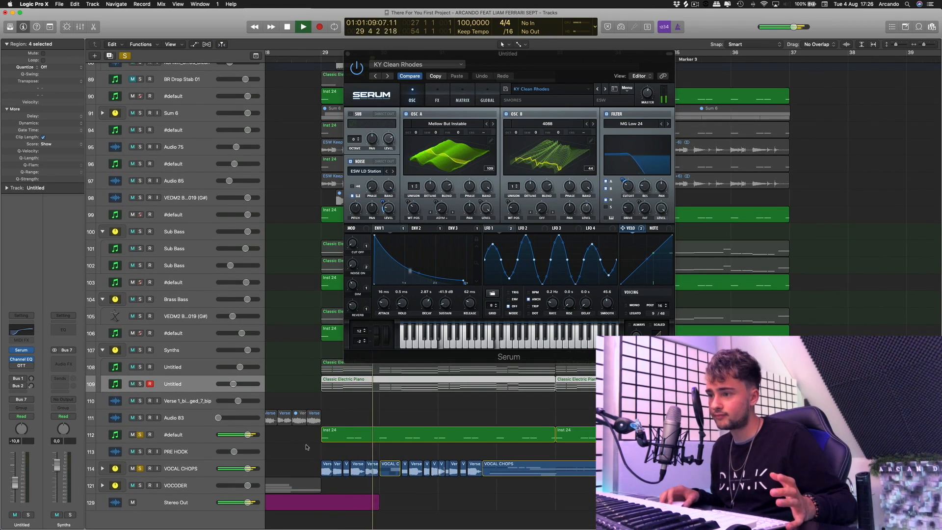
# Expand the VOCAL CHOPS stack, close the Serum window, select the Audio 17_bip track and stop playback.
pyautogui.click(102, 468)
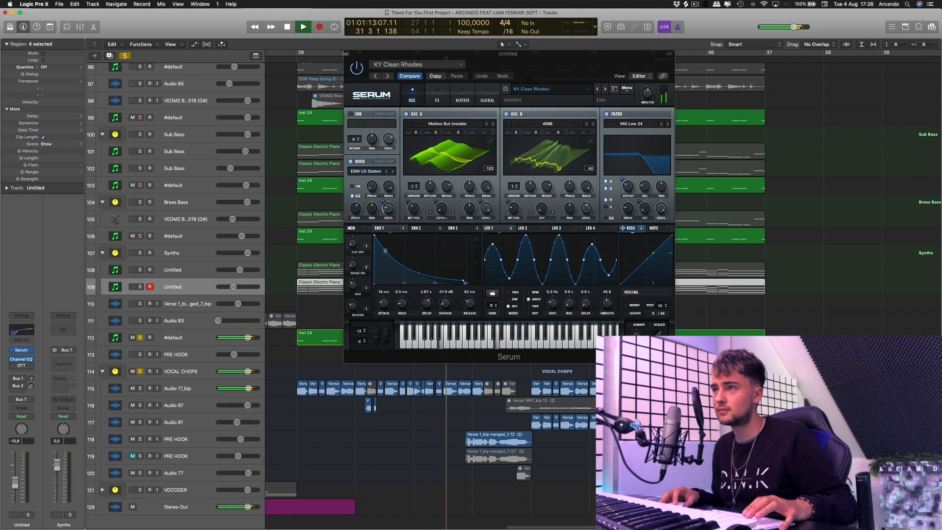
pyautogui.press('super+w')
pyautogui.click(402, 420)
pyautogui.click(197, 389)
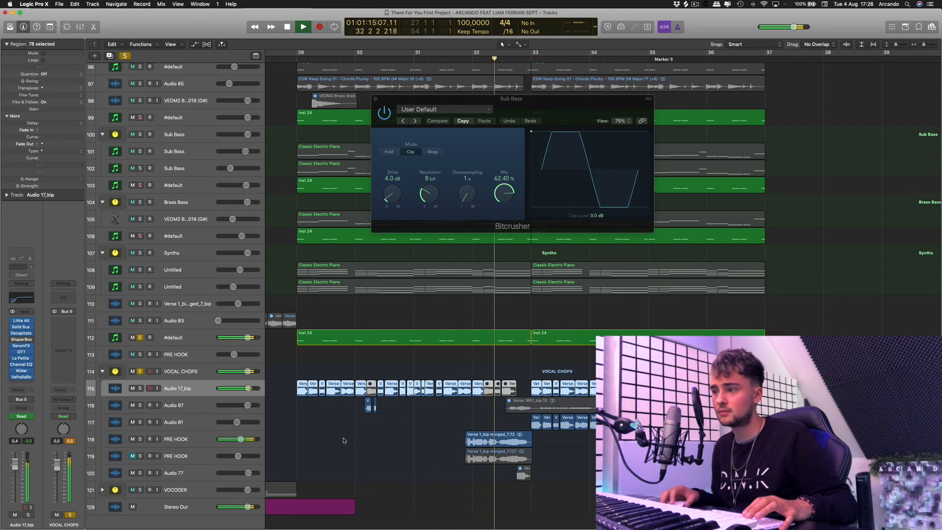
pyautogui.click(362, 449)
pyautogui.press('space')
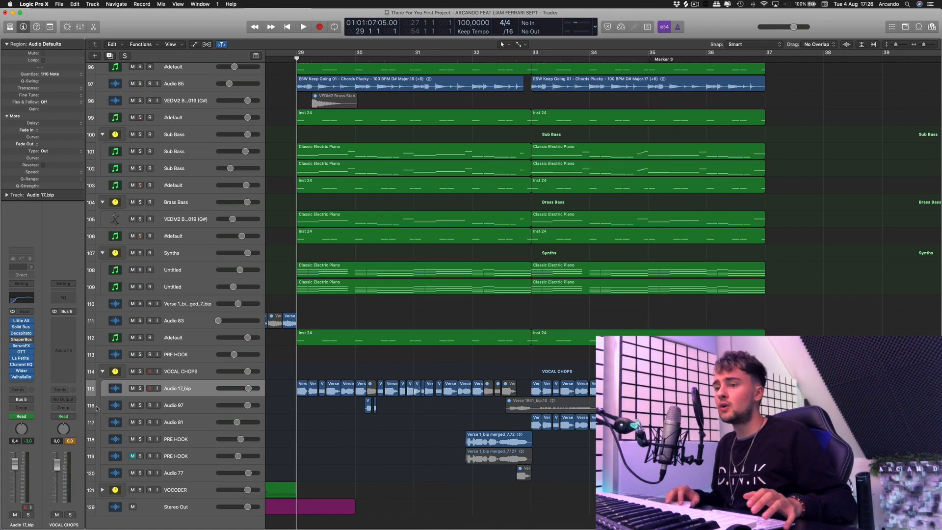
# Solo the Audio 17_bip track, bypass its insert plug-ins and play it dry, adding Audio 97 to the solo.
pyautogui.click(140, 388)
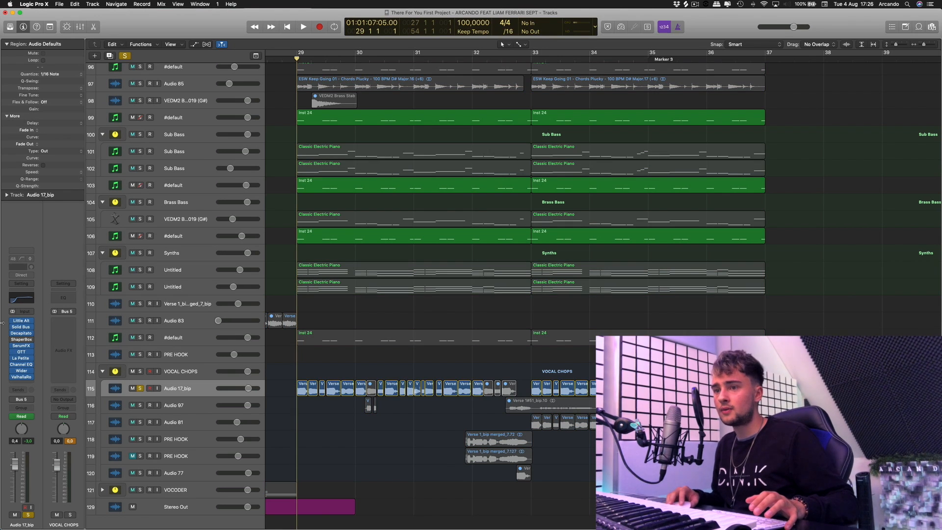
pyautogui.click(31, 340)
pyautogui.click(46, 356)
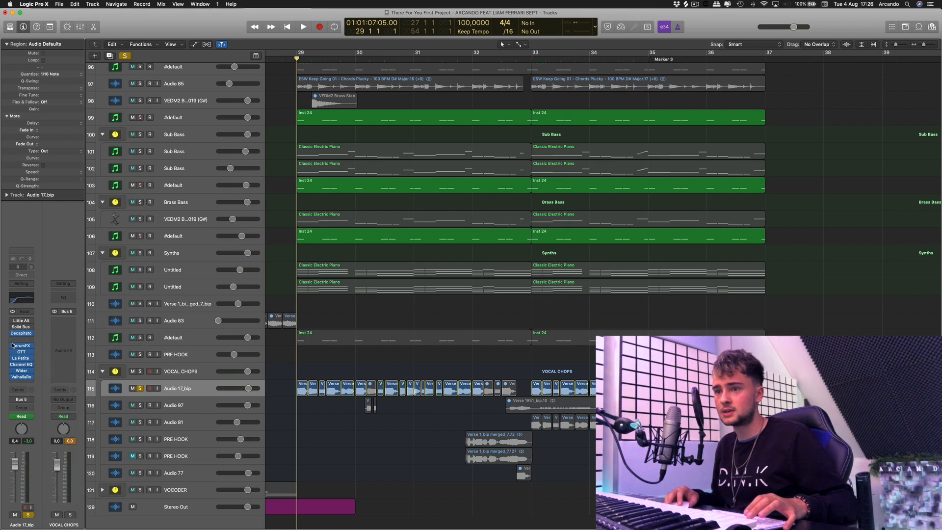
pyautogui.moveTo(12, 346); pyautogui.dragTo(12, 377)
pyautogui.press('space')
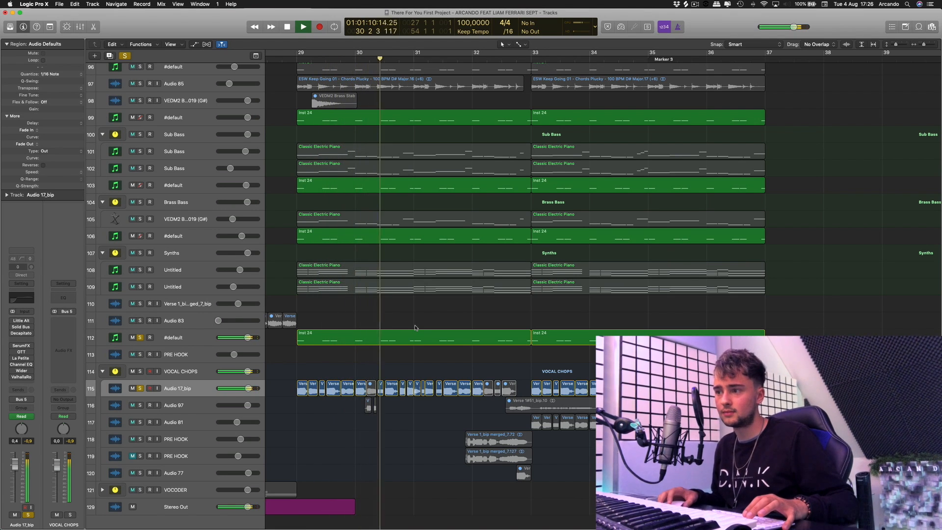
pyautogui.click(140, 405)
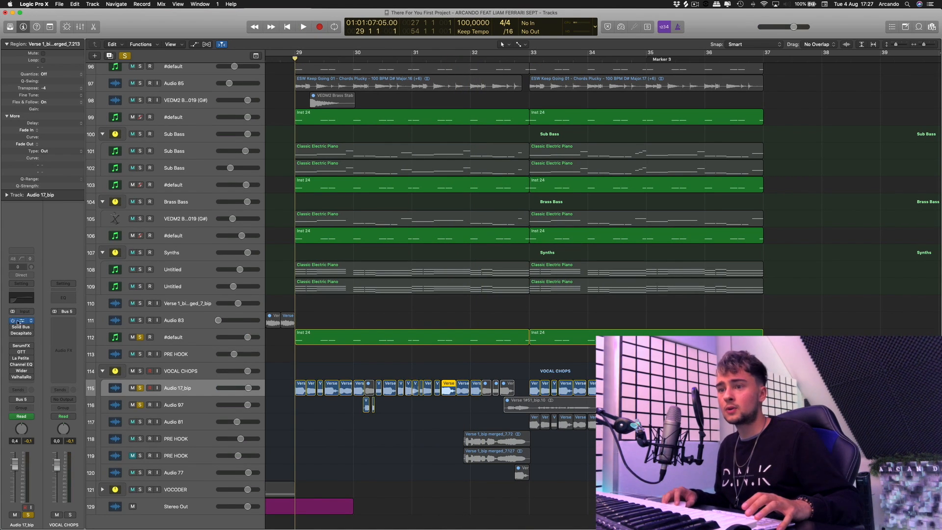
# Show Little AlterBoy over the arrangement, play the chops with it, then select the Audio 17_bip regions and stop playback.
pyautogui.moveTo(196, 41); pyautogui.dragTo(525, 178)
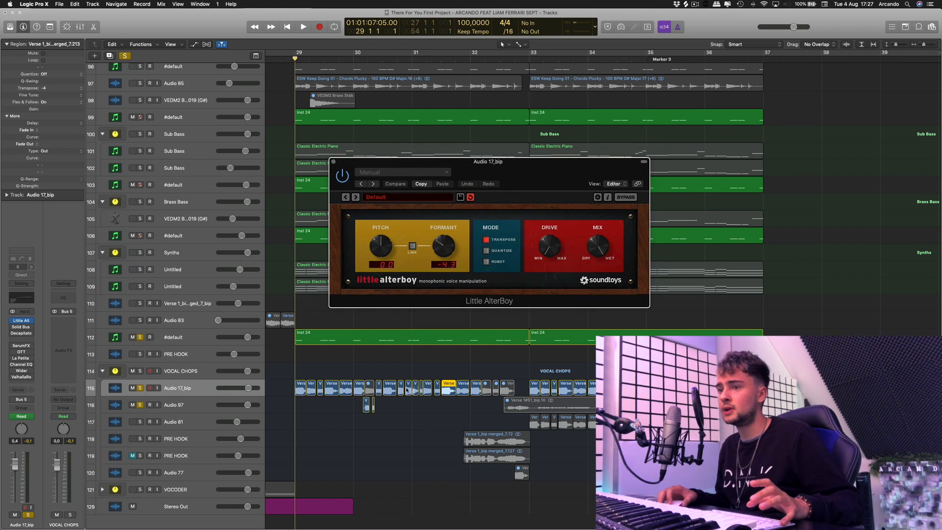
pyautogui.press('space')
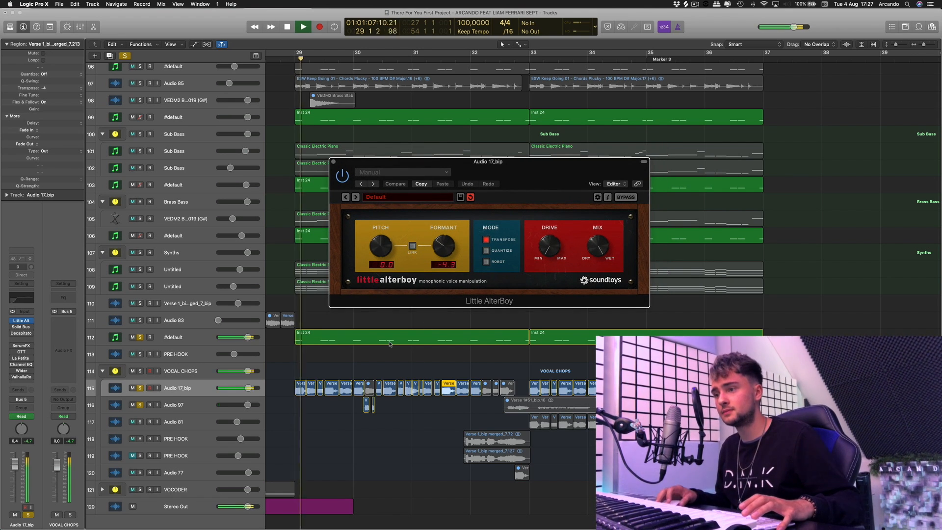
pyautogui.click(200, 409)
pyautogui.press('space')
pyautogui.click(150, 387)
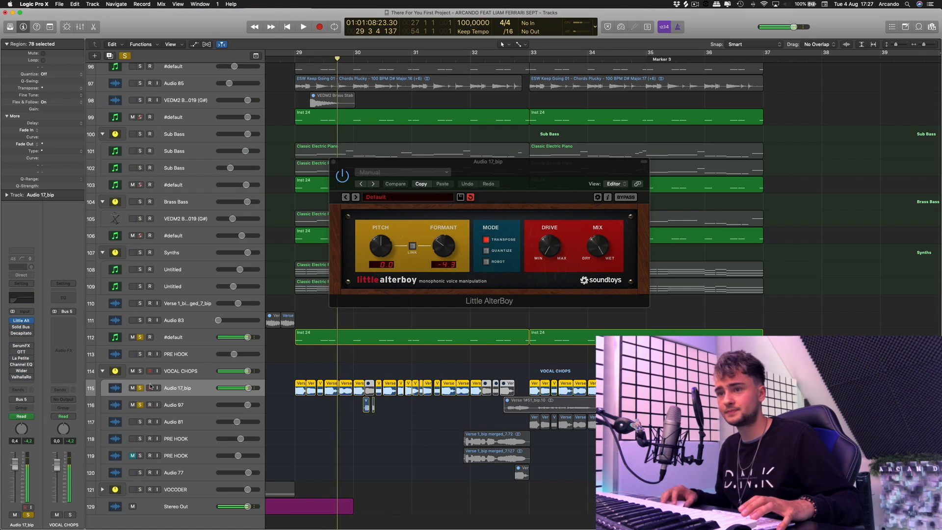
# Turn on and show Solid Bus Comp and Decapitator on Audio 17_bip, and play the chops through them.
pyautogui.click(23, 328)
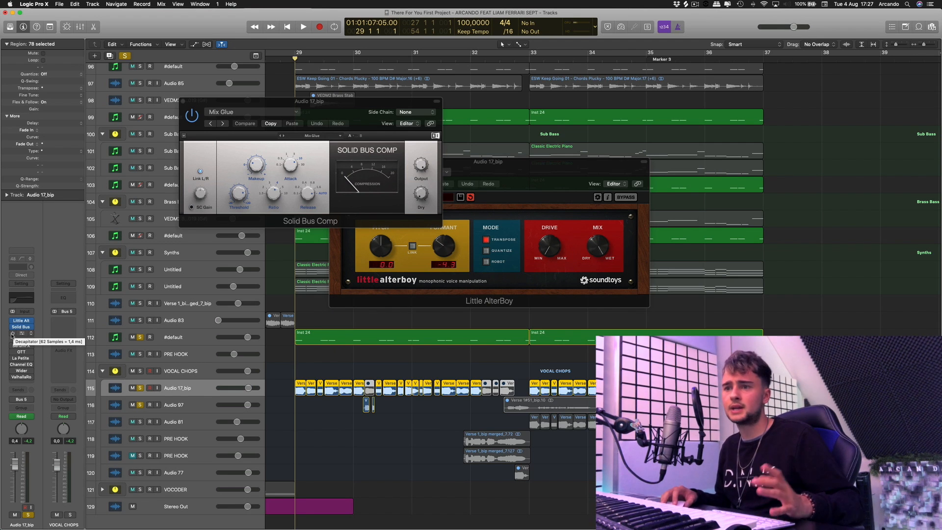
pyautogui.click(14, 334)
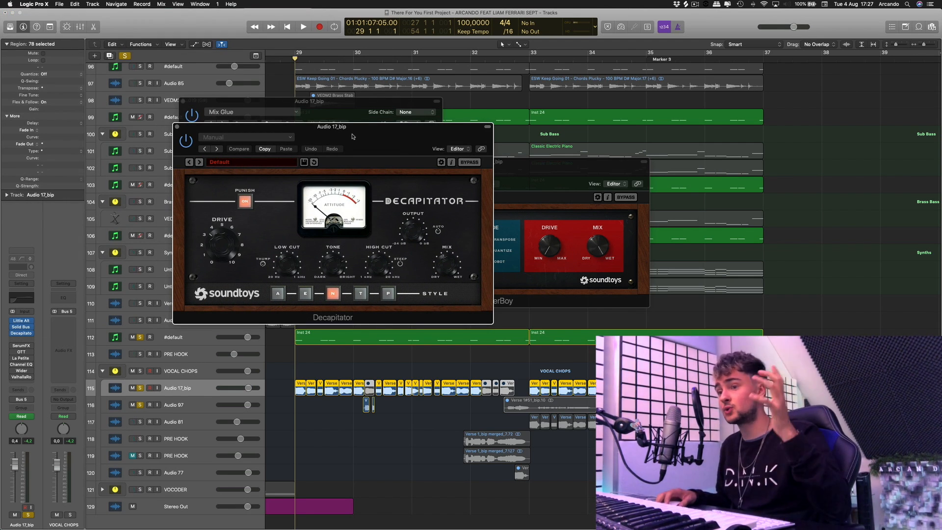
pyautogui.press('space')
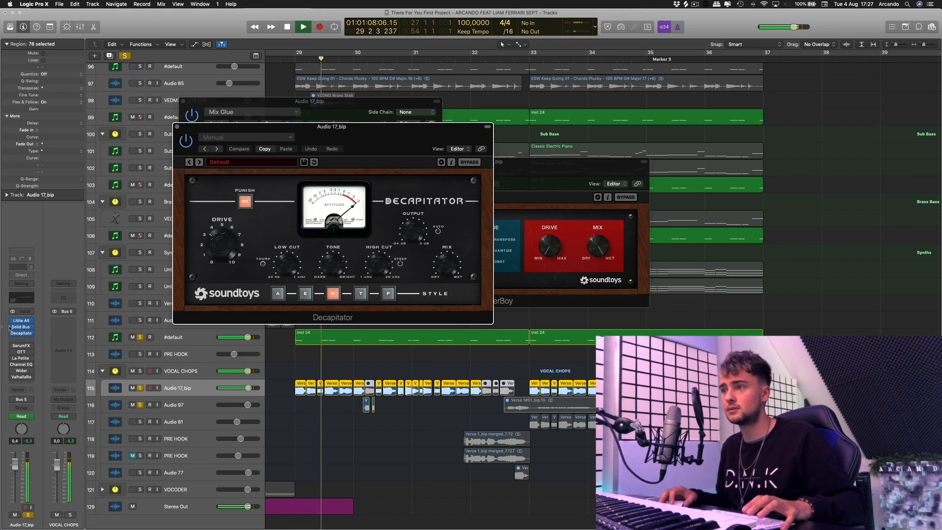
# Turn on SerumFX on Audio 17_bip, show its window over the arrangement, then close all the open plug-in windows.
pyautogui.click(13, 346)
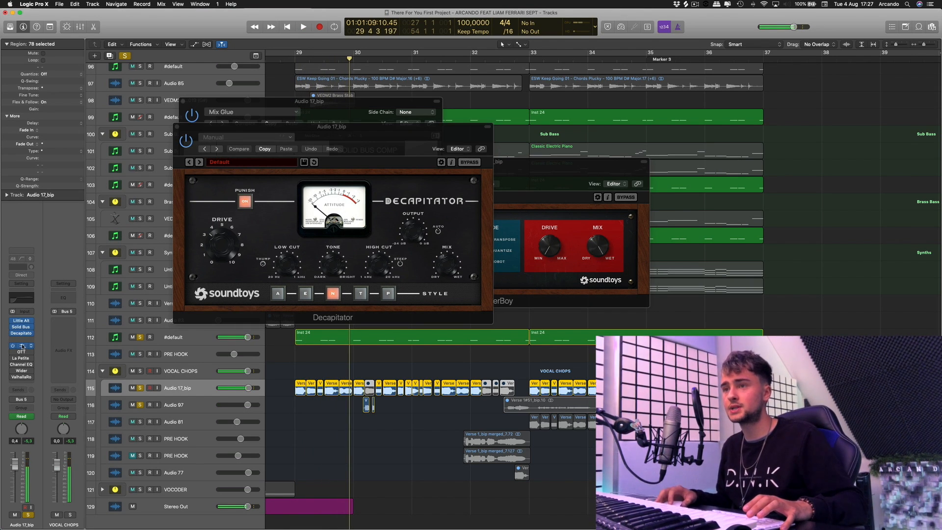
pyautogui.click(21, 346)
pyautogui.moveTo(206, 26); pyautogui.dragTo(446, 56)
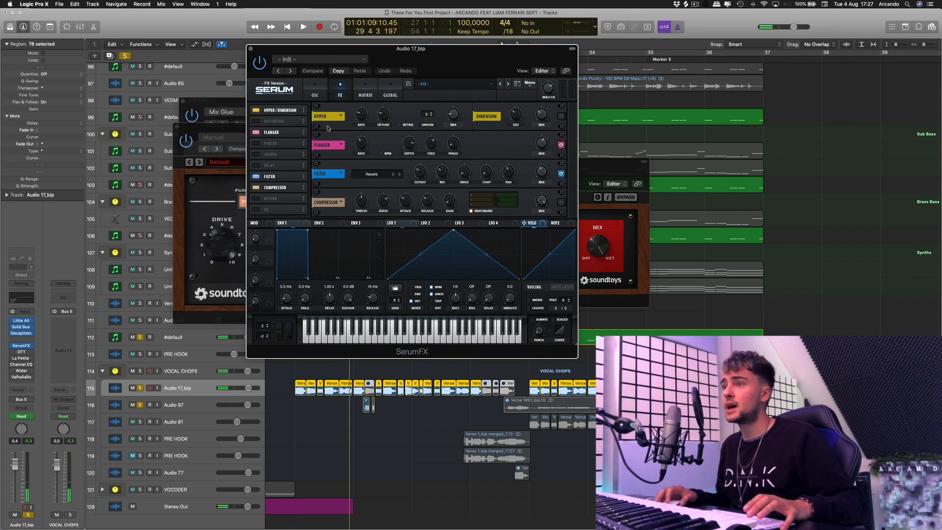
pyautogui.click(250, 48)
pyautogui.click(182, 101)
pyautogui.click(177, 126)
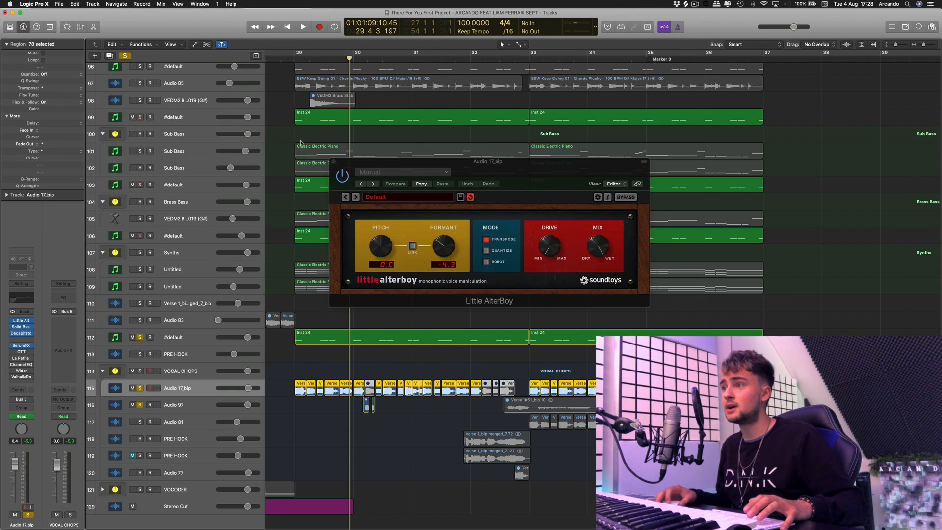
pyautogui.click(333, 163)
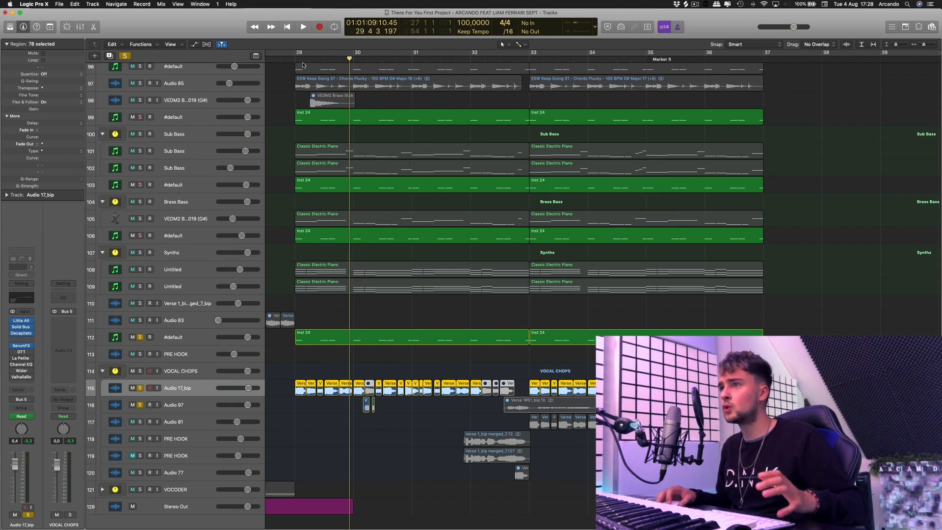
# Play the chops from bar 29 and stop, then turn on and show OTT on Audio 17_bip.
pyautogui.click(294, 59)
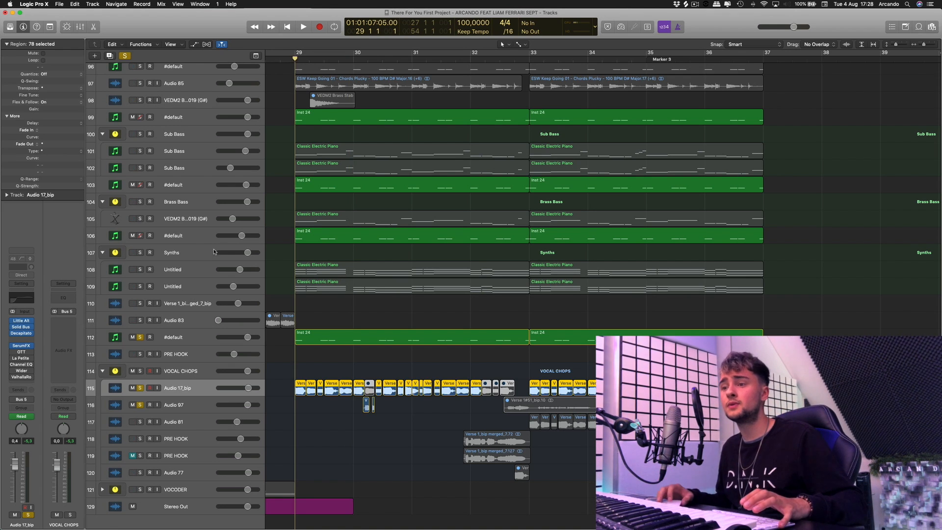
pyautogui.press('space')
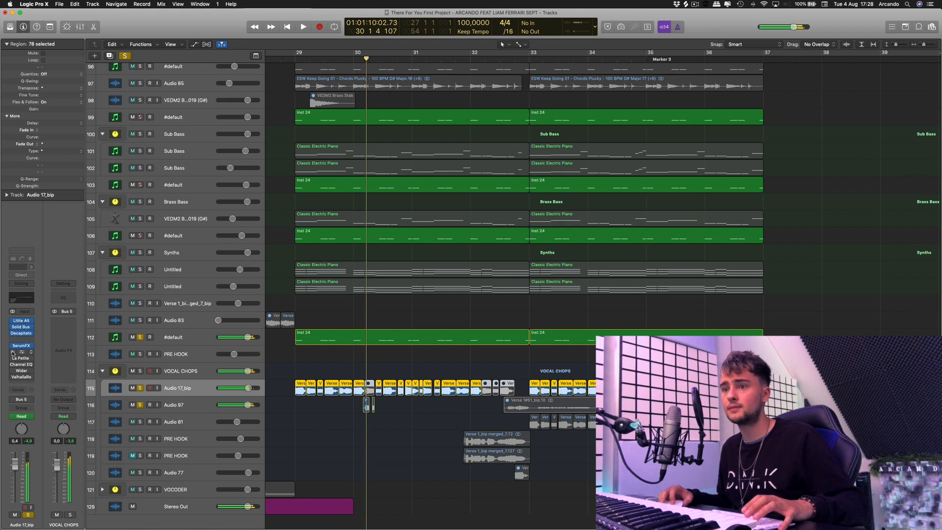
pyautogui.press('space')
pyautogui.click(22, 353)
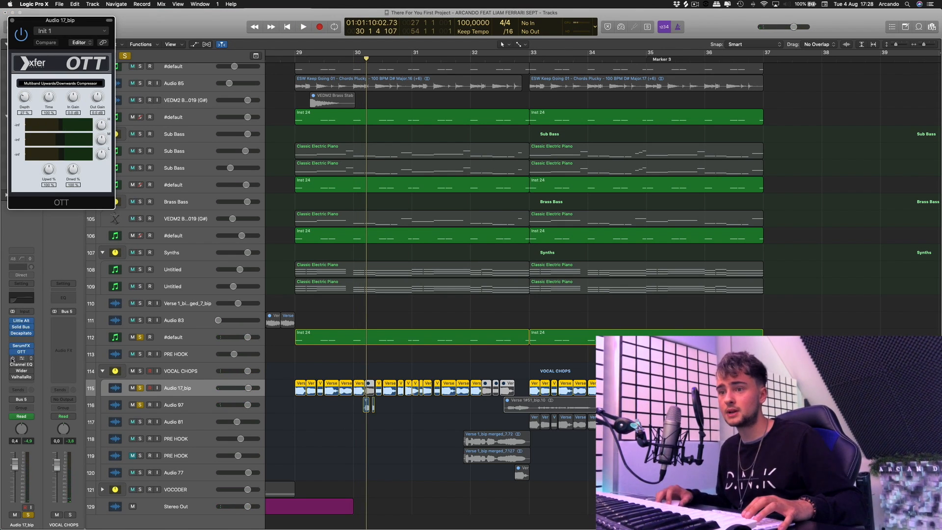
# Turn on La Petite Excite, place its window over the arrangement, and play the chops briefly with it.
pyautogui.click(19, 359)
pyautogui.moveTo(158, 29); pyautogui.dragTo(307, 135)
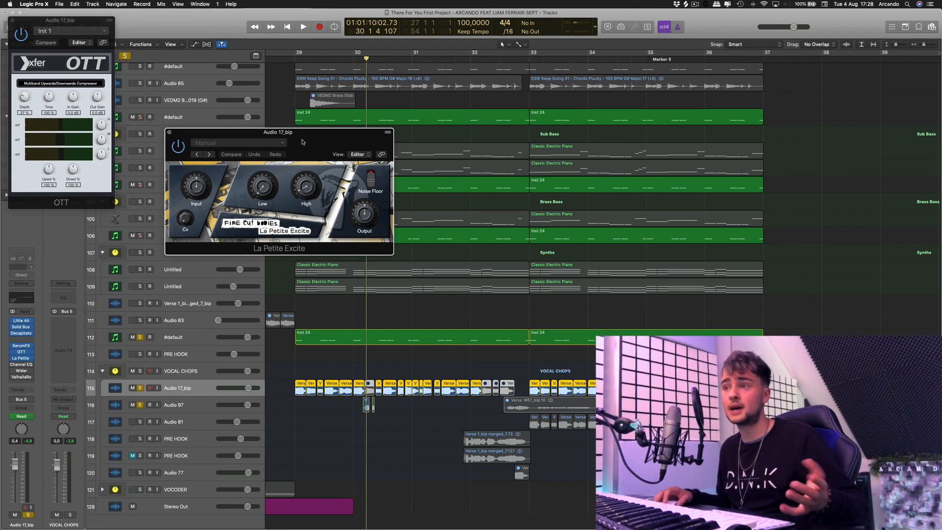
pyautogui.moveTo(303, 142); pyautogui.dragTo(458, 160)
pyautogui.press('space')
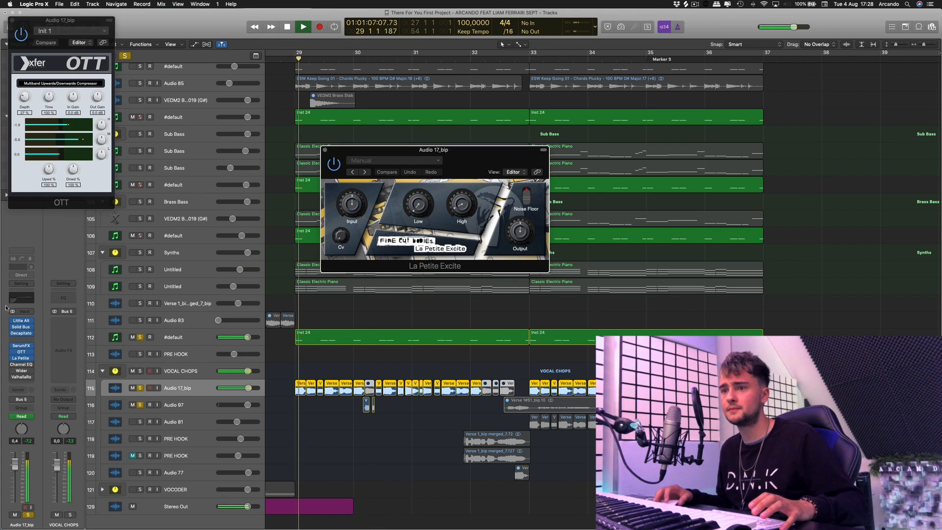
pyautogui.press('space')
# Turn on and show Channel EQ and Wider on Audio 17_bip, then close their windows.
pyautogui.click(12, 364)
pyautogui.click(22, 364)
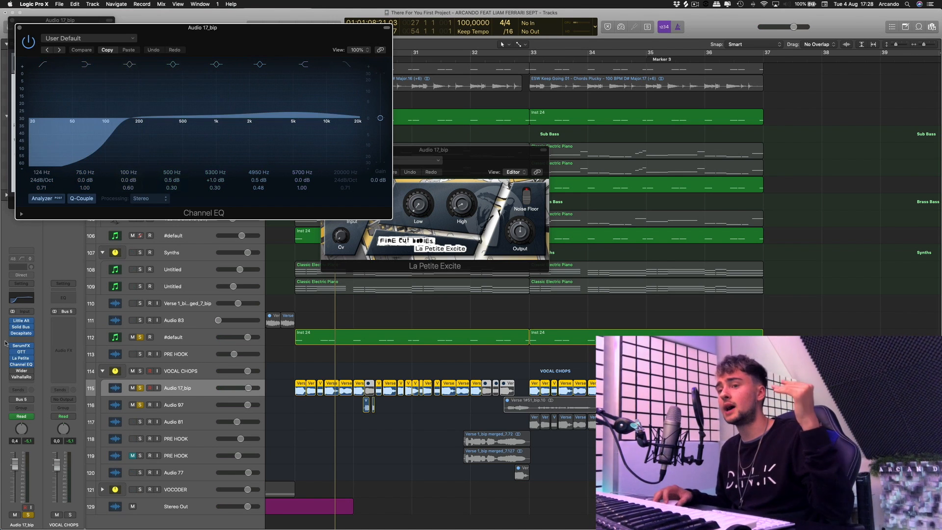
pyautogui.click(13, 370)
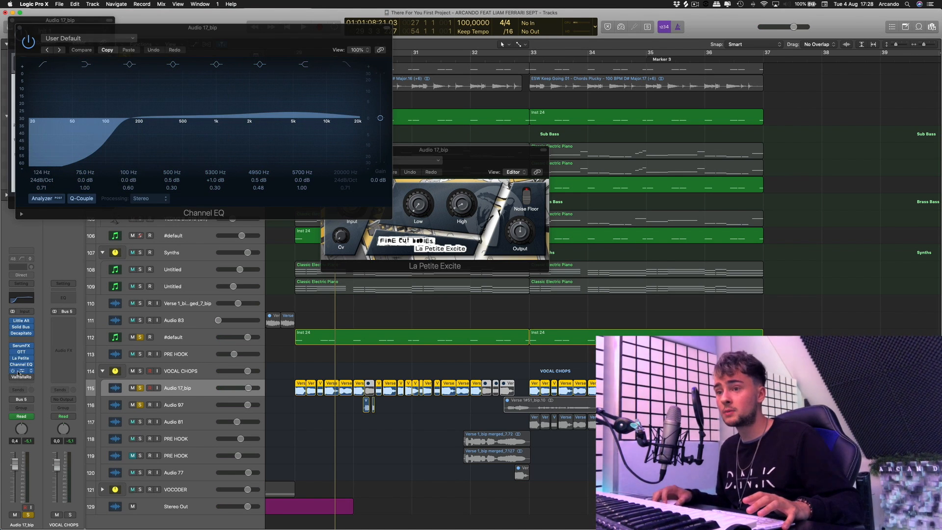
pyautogui.click(19, 371)
pyautogui.click(27, 36)
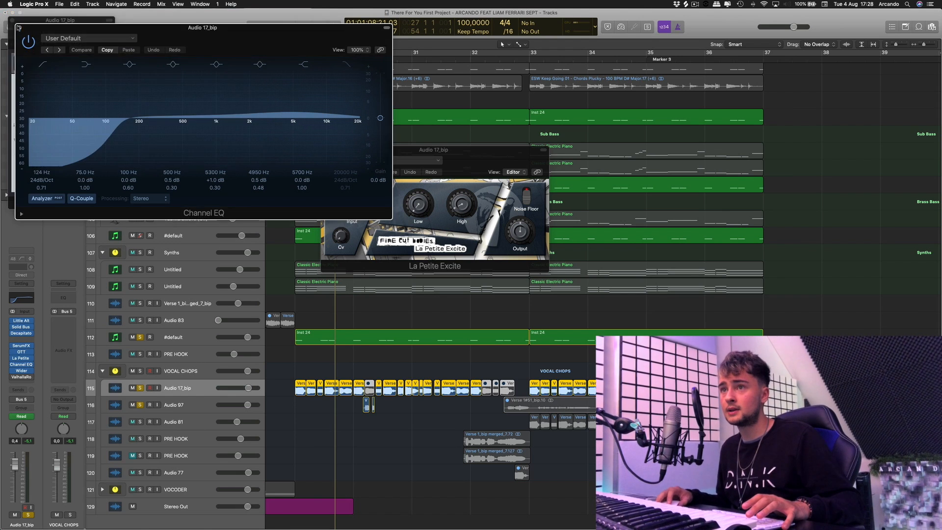
pyautogui.click(19, 28)
# Turn on and show ValhallaRoom on Audio 17_bip, then close it and the La Petite Excite window.
pyautogui.click(20, 377)
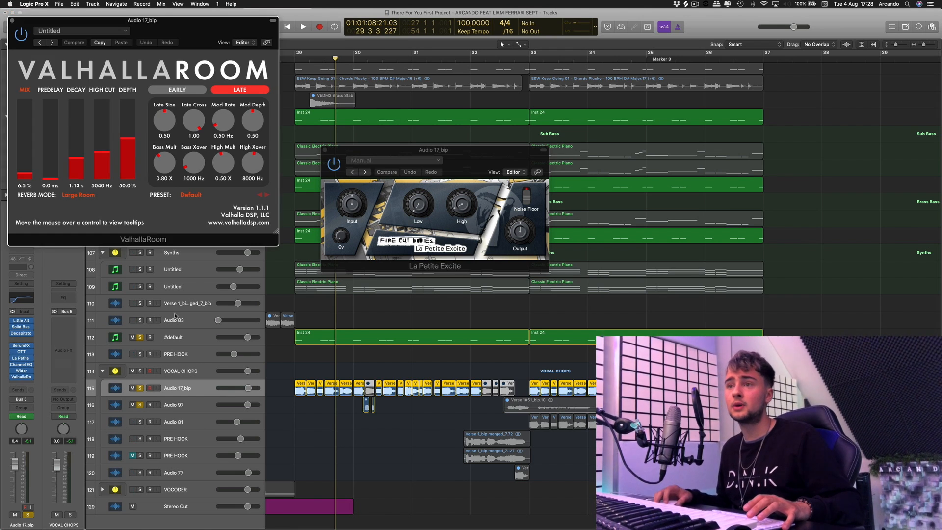
pyautogui.click(9, 19)
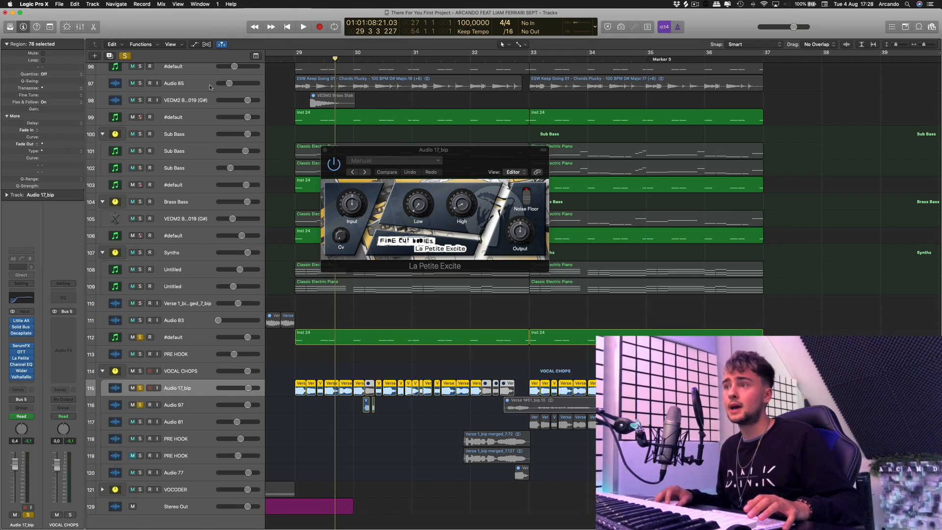
pyautogui.click(323, 150)
# Play the processed vocal chops from bar 29, select the VOCAL CHOPS stack, and stop playback.
pyautogui.press('space')
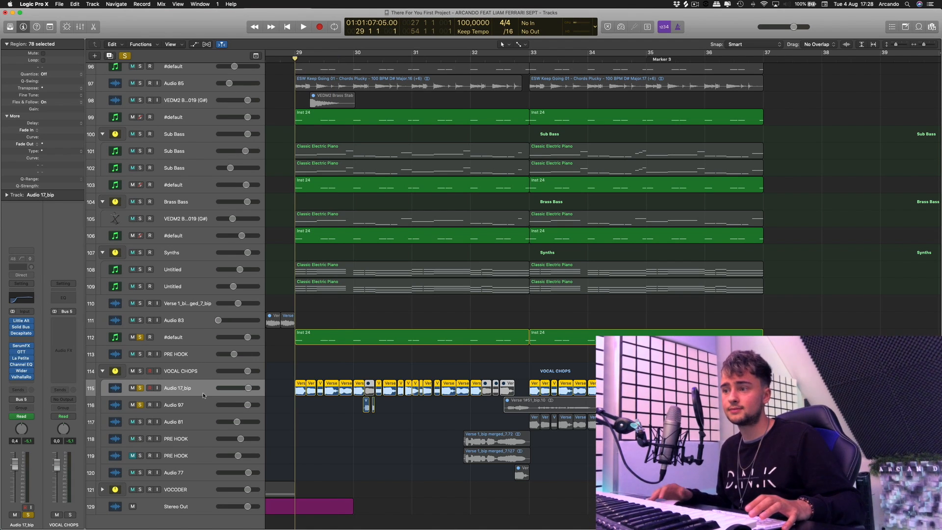
pyautogui.press('space')
pyautogui.click(195, 373)
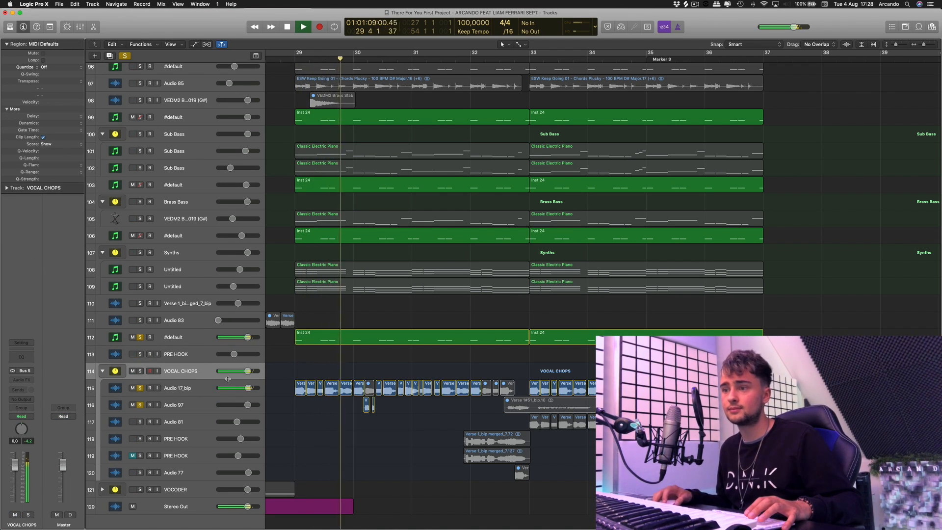
pyautogui.hscroll(3, 345, 411)
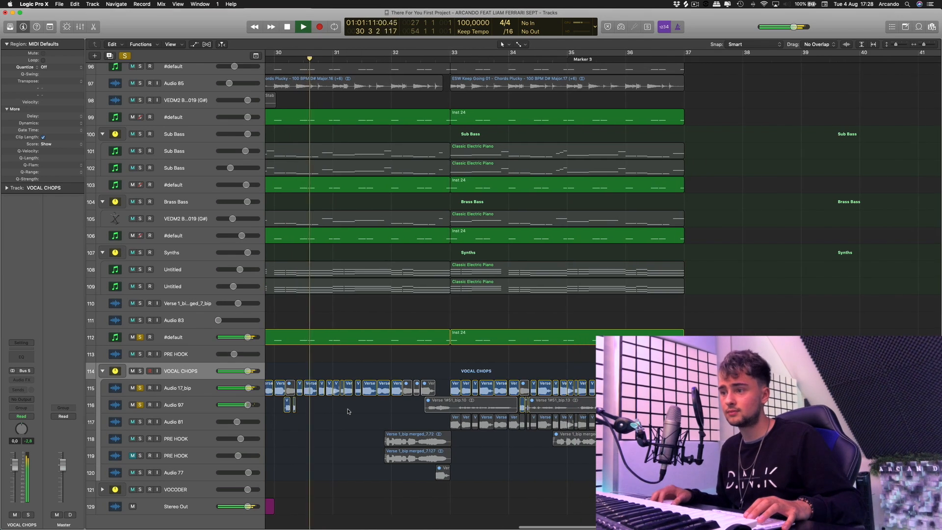
pyautogui.hscroll(1, 344, 411)
pyautogui.press('space')
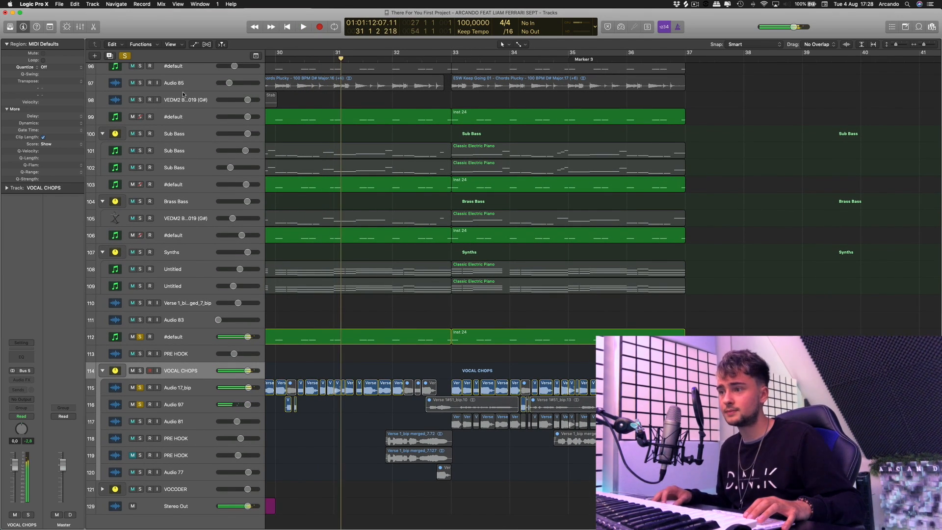
# Clear all solos, move the playhead to bar 33, and select and solo the Audio 81 track.
pyautogui.click(124, 56)
pyautogui.click(452, 56)
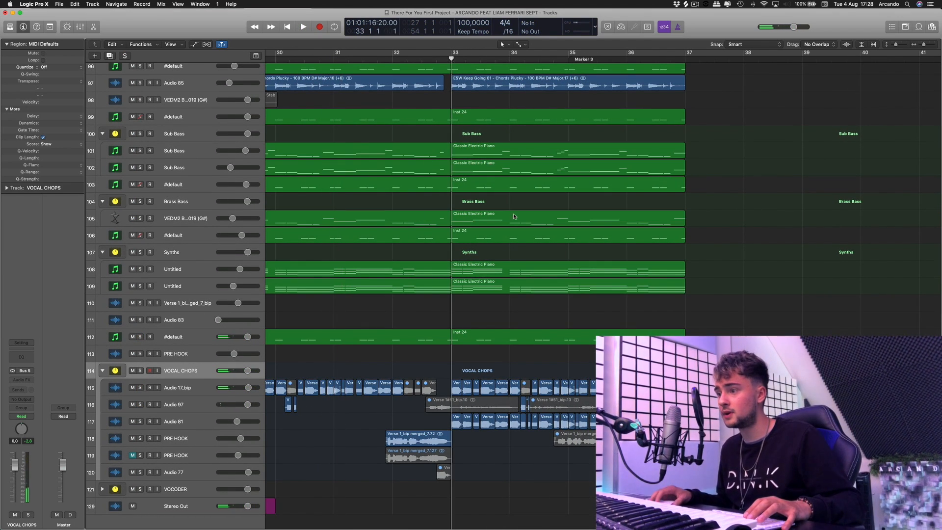
pyautogui.click(206, 429)
pyautogui.hscroll(2, 349, 419)
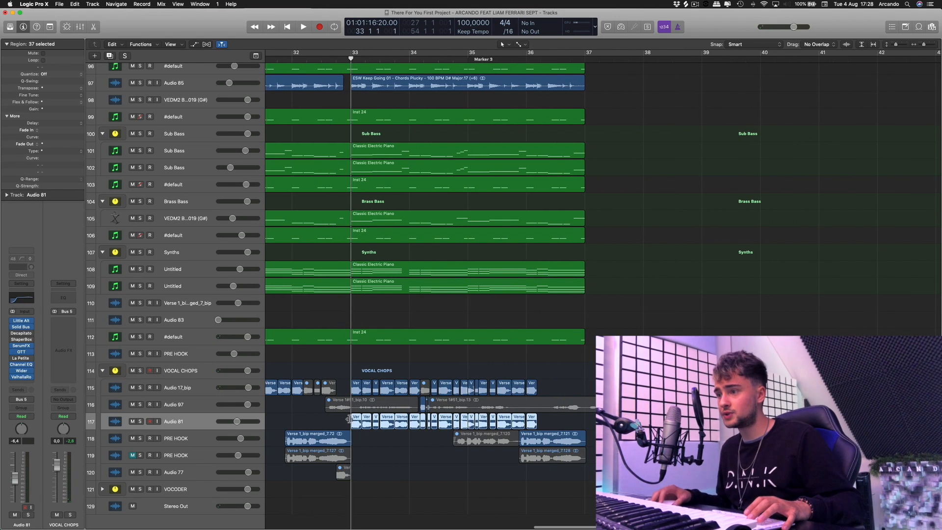
pyautogui.click(140, 422)
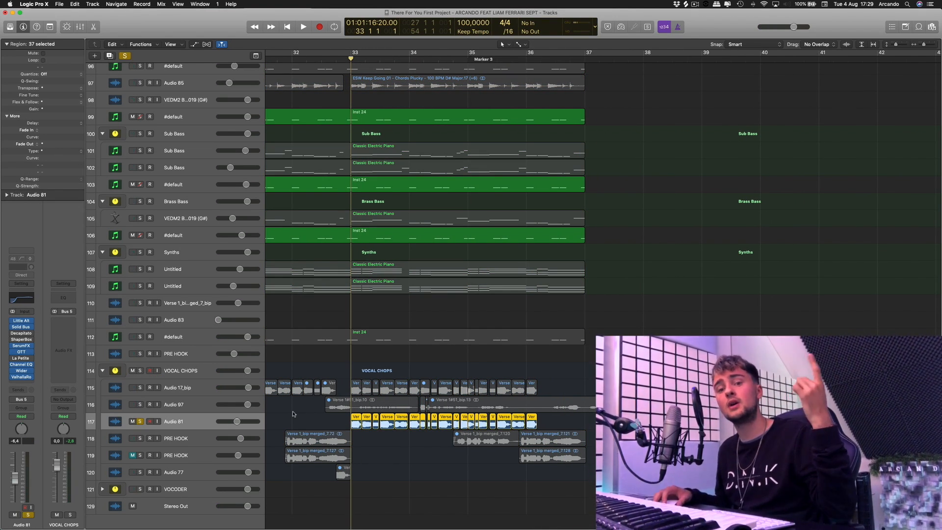
# Play Audio 81 with #default track 112, show its ValhallaRoom over the arrangement, and return the playhead to bar 33.
pyautogui.press('space')
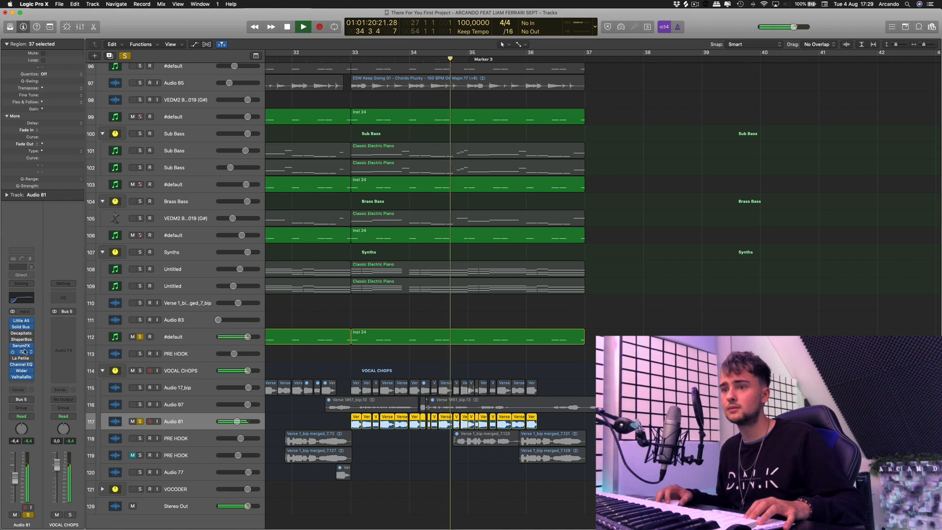
pyautogui.click(22, 377)
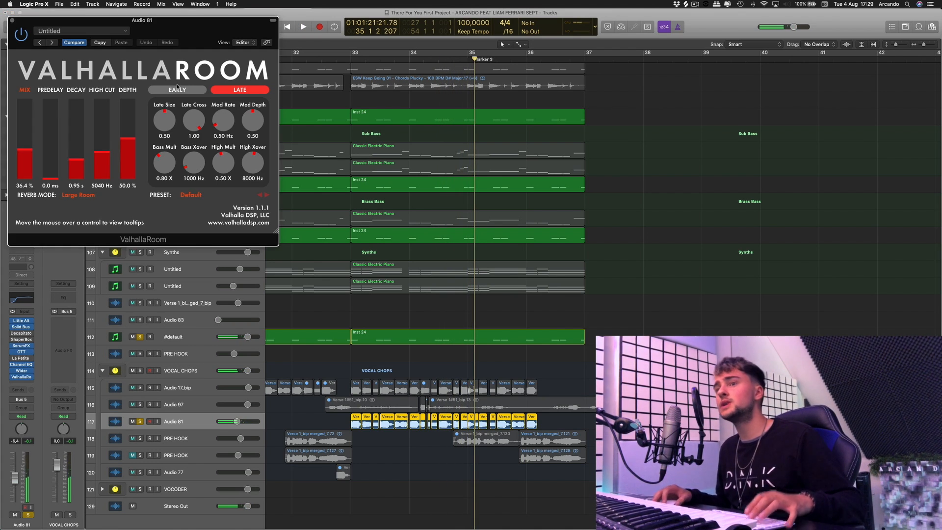
pyautogui.moveTo(163, 32); pyautogui.dragTo(491, 119)
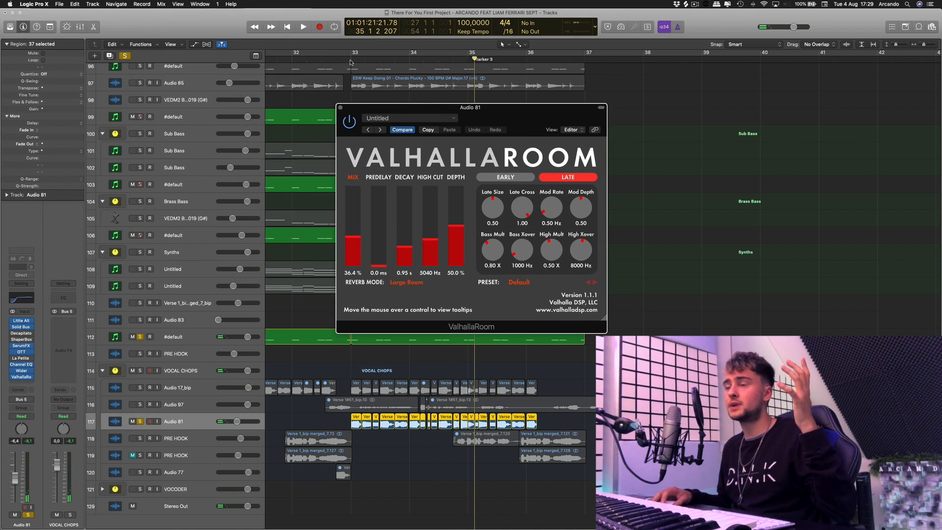
pyautogui.click(350, 62)
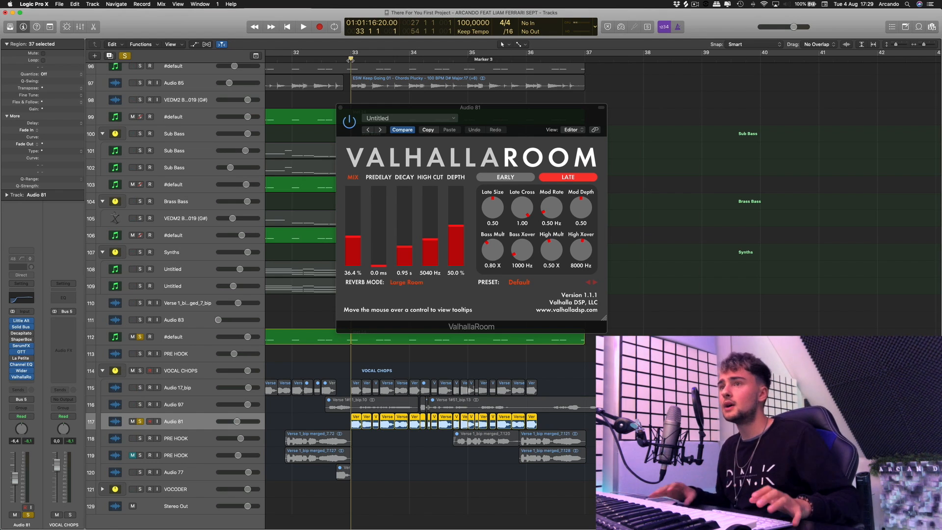
# Clear all solos, close the ValhallaRoom window, and select the VOCAL CHOPS stack.
pyautogui.click(129, 55)
pyautogui.click(340, 108)
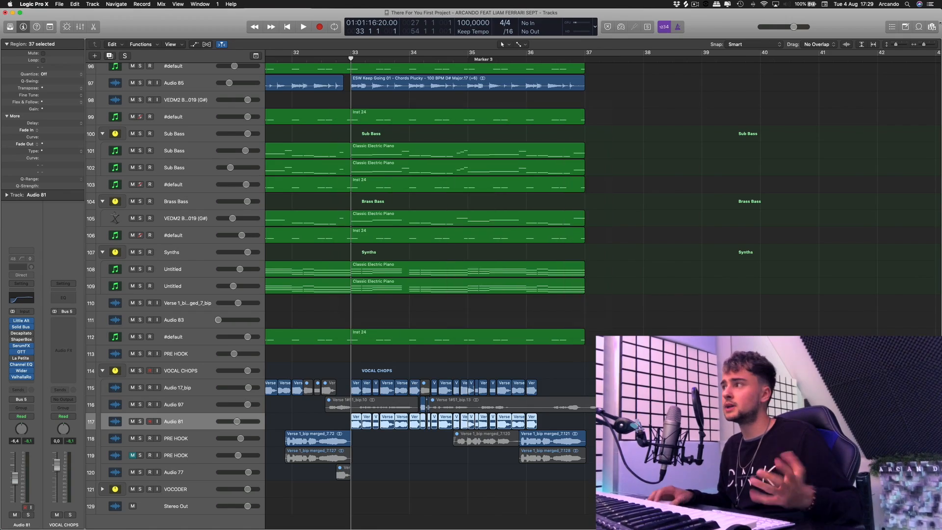
pyautogui.press('super+Left')
pyautogui.press('super+Left')
pyautogui.press('super+Left')
pyautogui.click(112, 377)
# Return to the first tracks with the whole arrangement in view and collapse the Drums stack.
pyautogui.scroll(10, 98, 382)
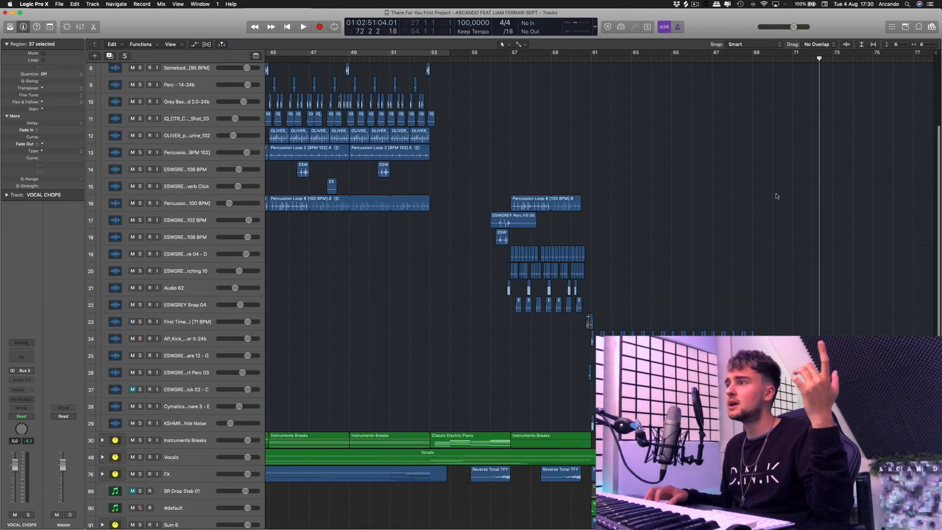
pyautogui.hscroll(-5, 777, 196)
pyautogui.scroll(5, 795, 181)
pyautogui.press('super+Left')
pyautogui.press('super+Left')
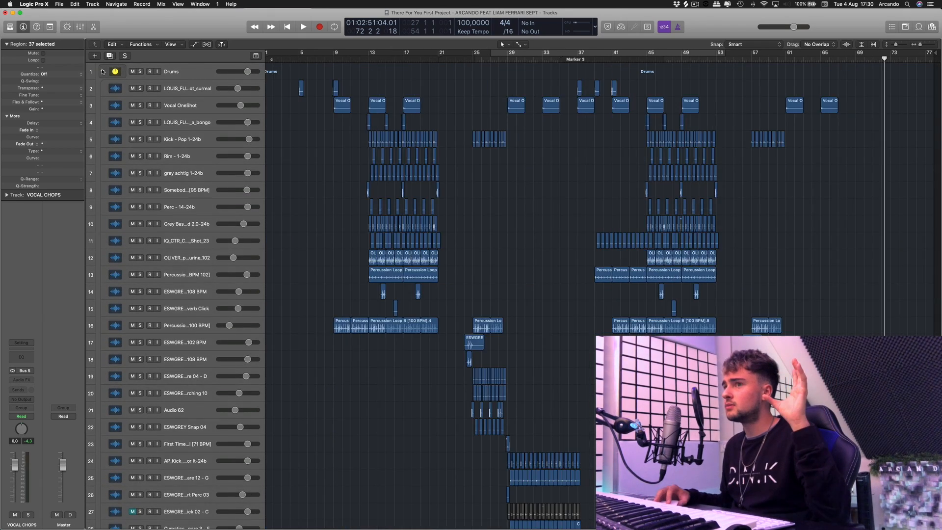
pyautogui.click(103, 72)
pyautogui.hscroll(-1, 436, 226)
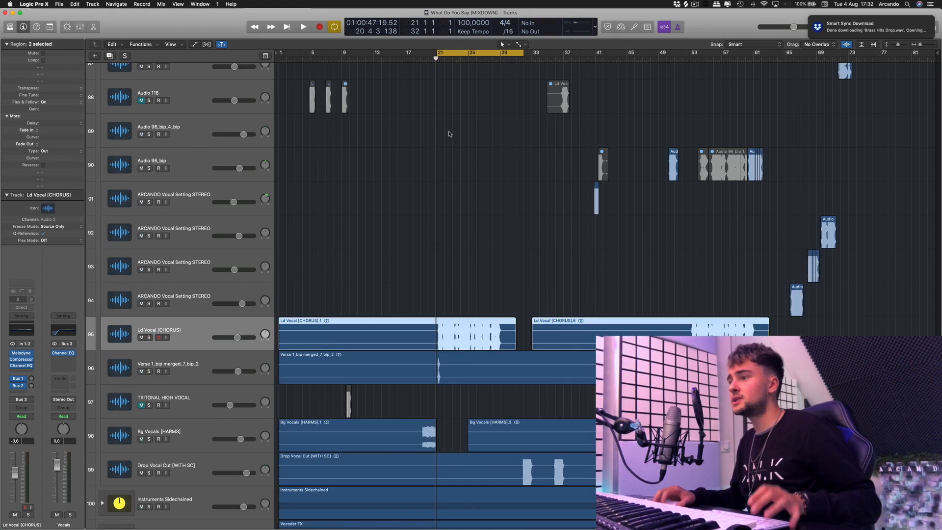
# In the What Do You Say [MIXDOWN] project, expand the Snares stack, look over its tracks, and place the playhead at bar 13.
pyautogui.scroll(10, 448, 132)
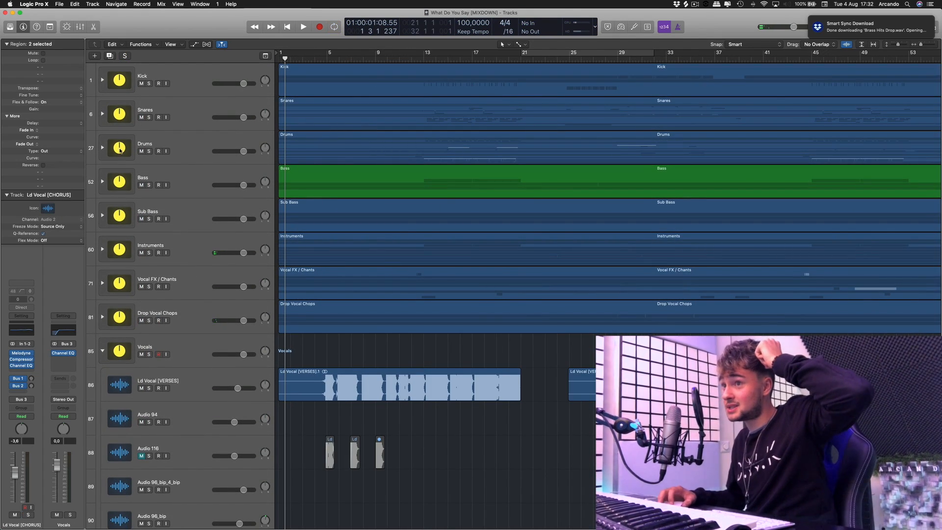
pyautogui.click(102, 113)
pyautogui.scroll(-8, 466, 192)
pyautogui.scroll(-1, 485, 192)
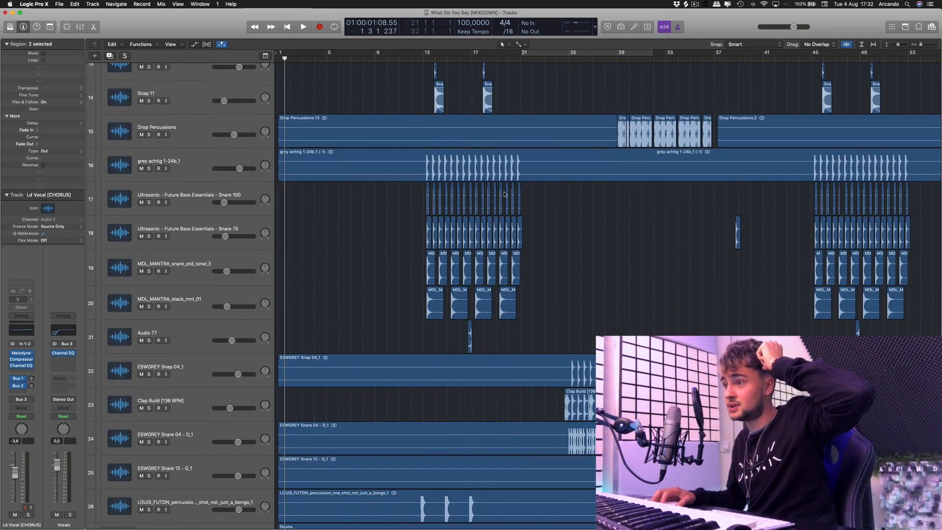
pyautogui.scroll(1, 443, 226)
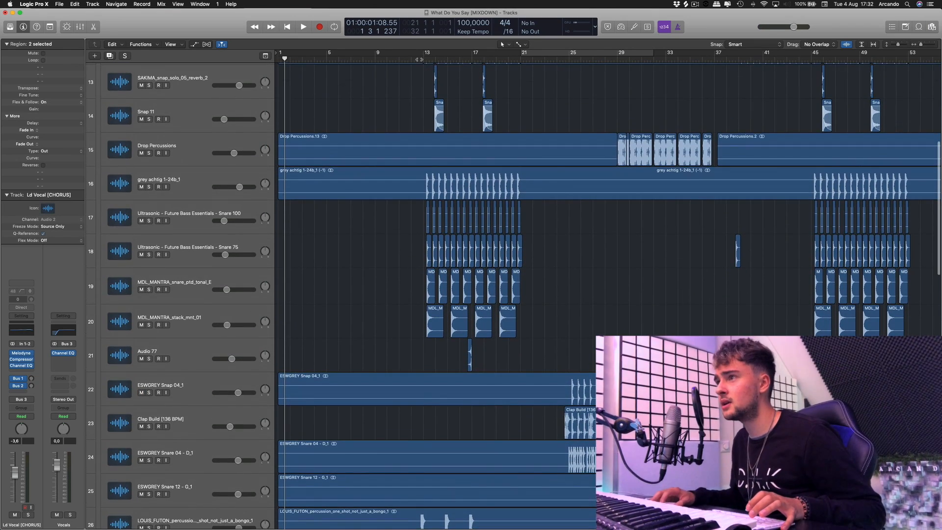
pyautogui.click(423, 57)
pyautogui.scroll(15, 466, 294)
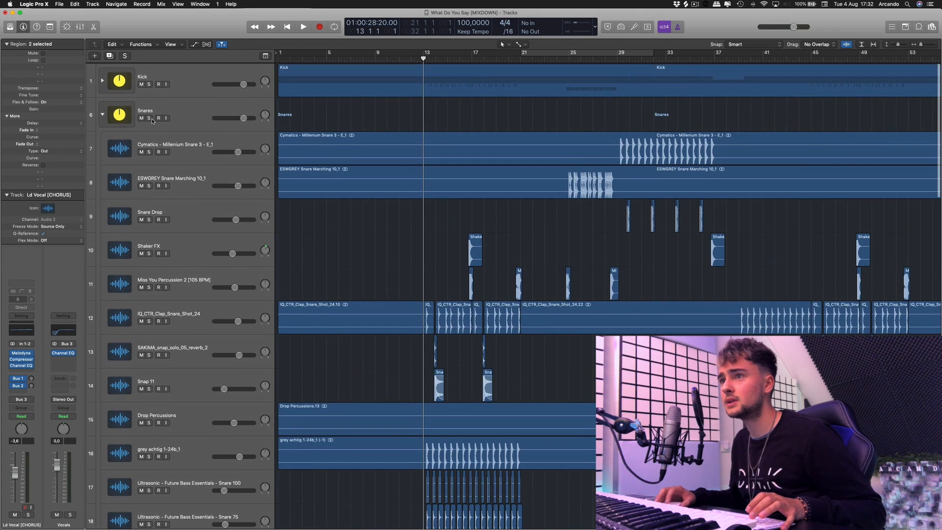
# Solo the Snares and Drums stacks, collapse Snares, expand Drums, and start playback from bar 13.
pyautogui.click(149, 117)
pyautogui.click(102, 114)
pyautogui.scroll(-1, 410, 197)
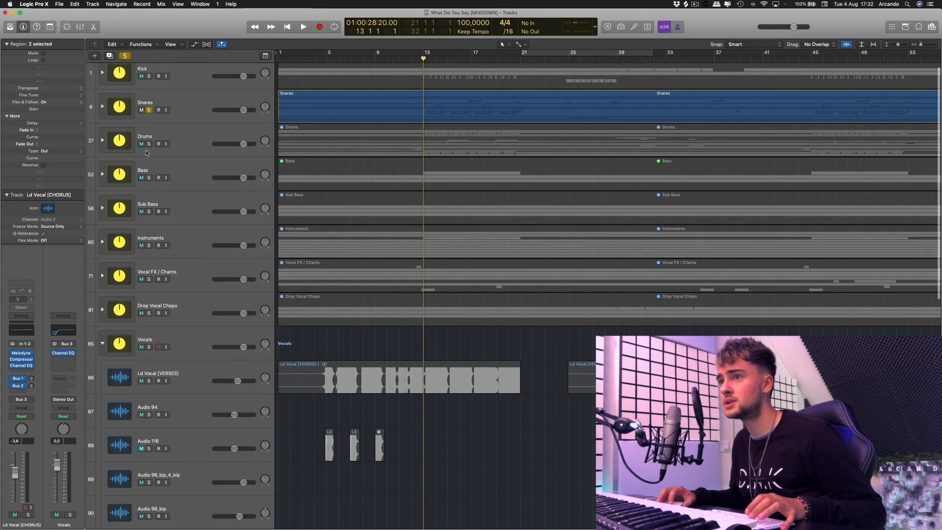
pyautogui.click(149, 144)
pyautogui.click(102, 140)
pyautogui.scroll(1, 100, 142)
pyautogui.press('space')
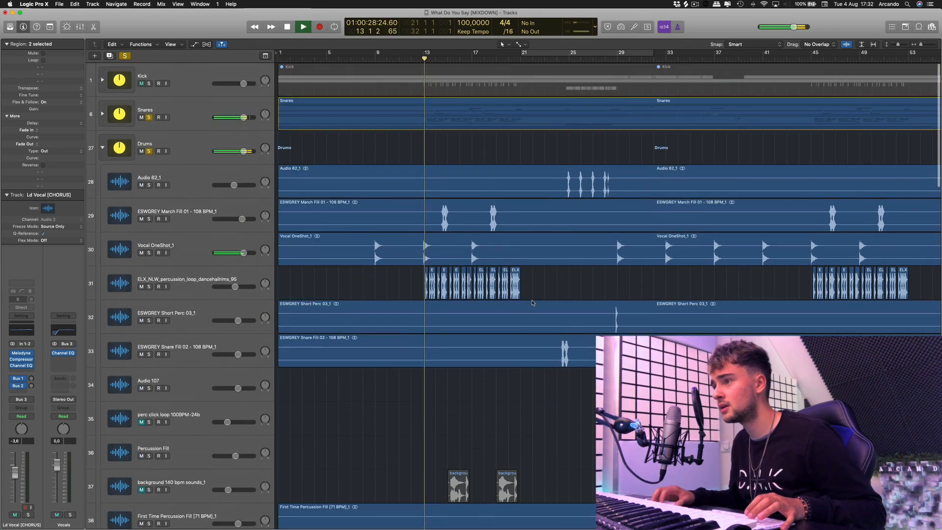
# Expand the Snares stack again, follow its layered snare tracks in close-up during playback, and stop playback.
pyautogui.click(103, 114)
pyautogui.scroll(-5, 596, 259)
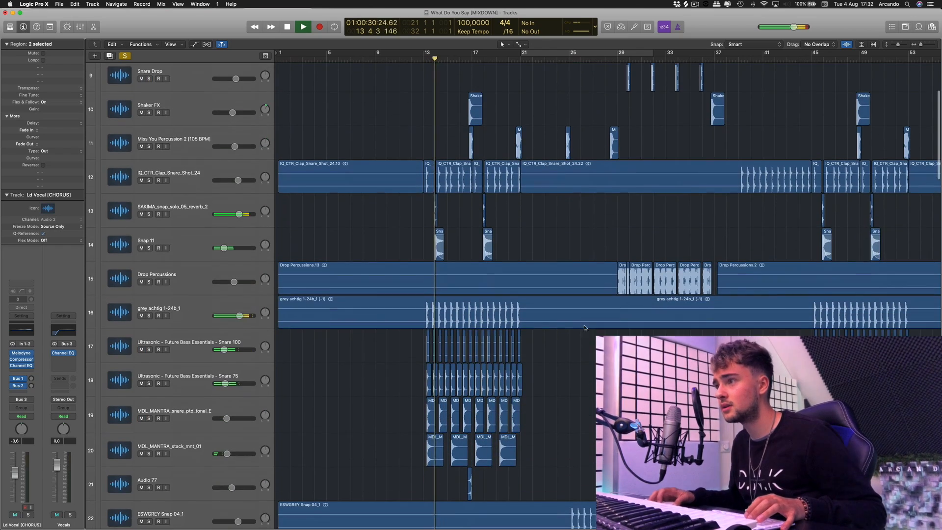
pyautogui.scroll(-4, 596, 259)
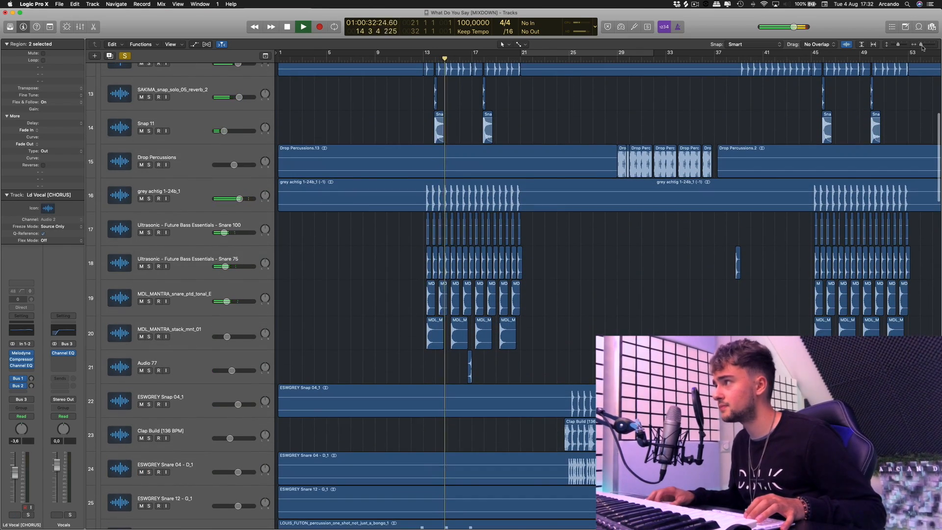
pyautogui.press('super+Right')
pyautogui.press('super+Right')
pyautogui.press('super+Right')
pyautogui.press('space')
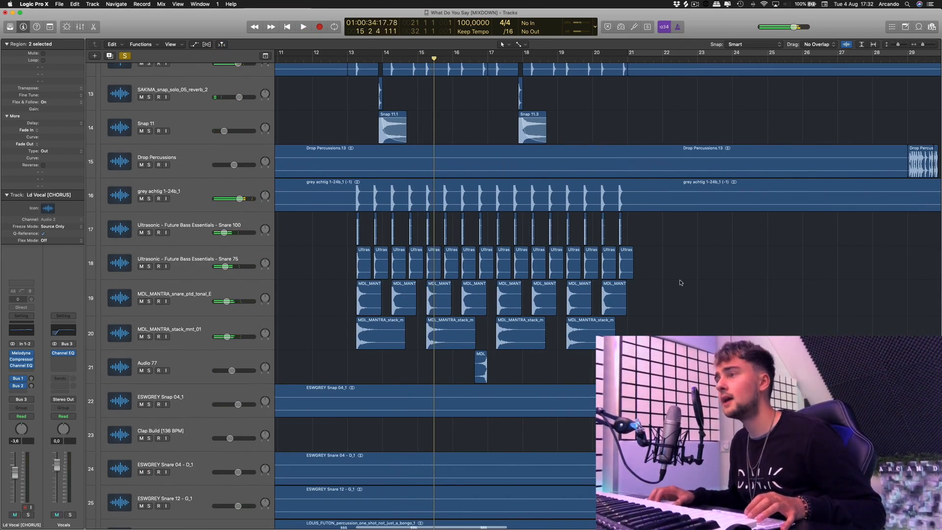
# Look through the Snares and Drums layers and select the ELX_NLW_percussion_loop_dancehallrims_95 track.
pyautogui.scroll(3, 680, 283)
pyautogui.scroll(6, 571, 262)
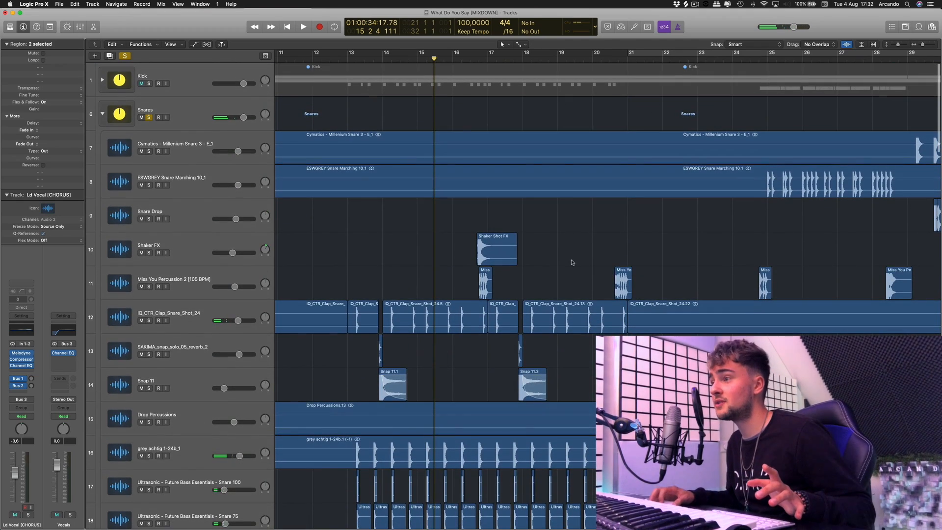
pyautogui.scroll(-4, 567, 211)
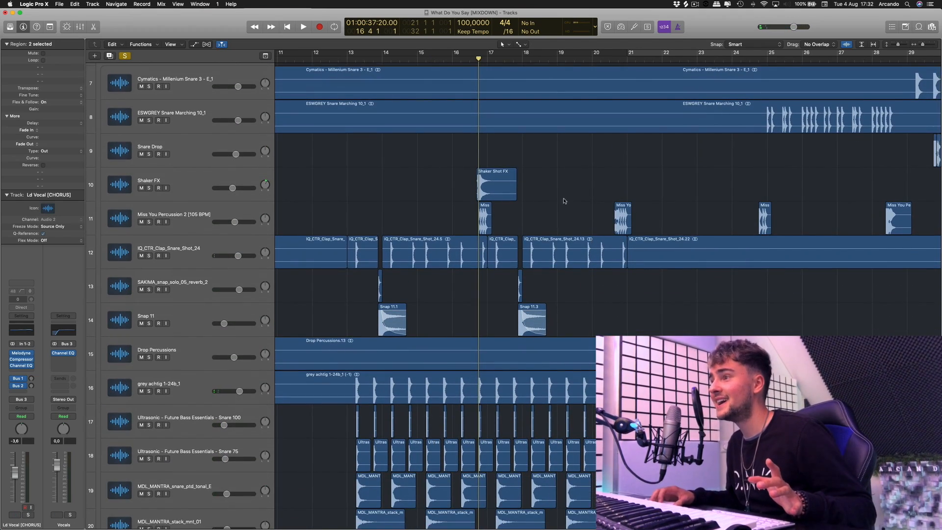
pyautogui.scroll(-15, 568, 211)
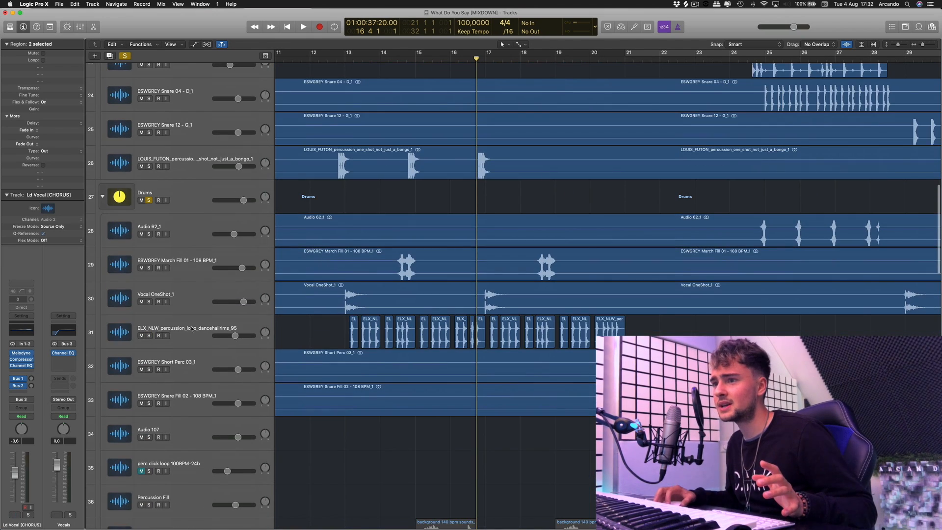
pyautogui.click(145, 344)
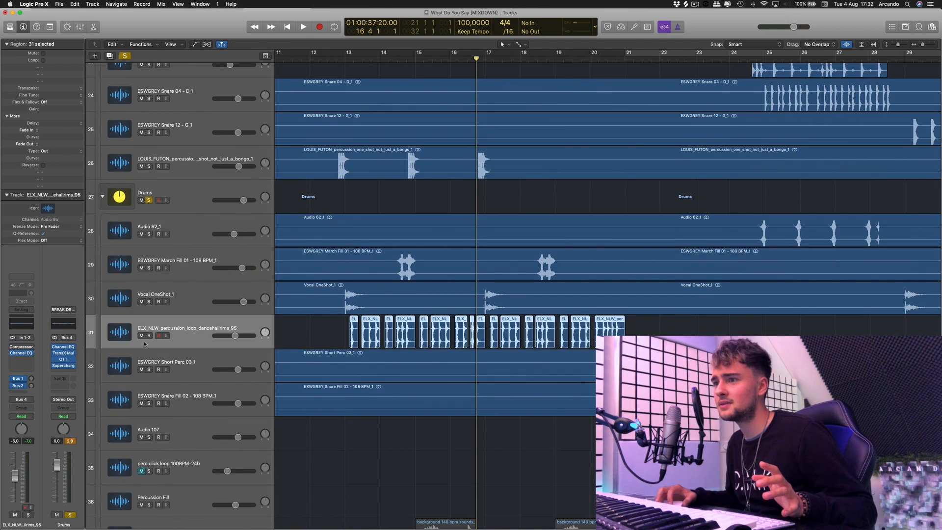
pyautogui.scroll(-6, 333, 333)
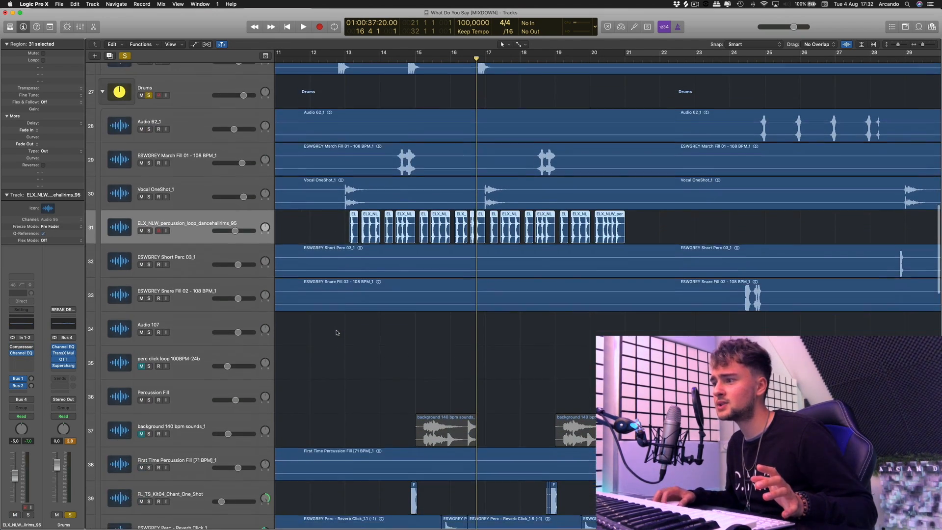
pyautogui.scroll(-1, 417, 363)
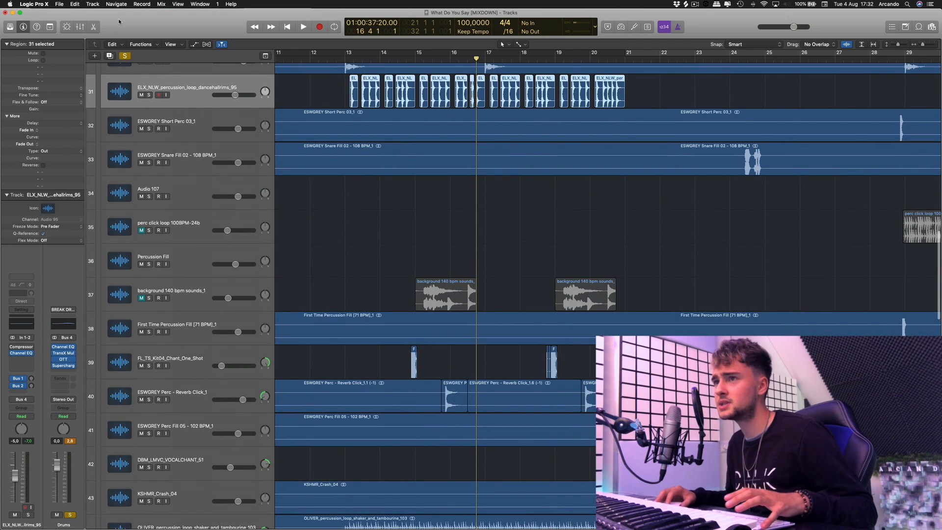
# Clear all solos and play the full mix from just before bar 15.
pyautogui.click(125, 56)
pyautogui.click(408, 59)
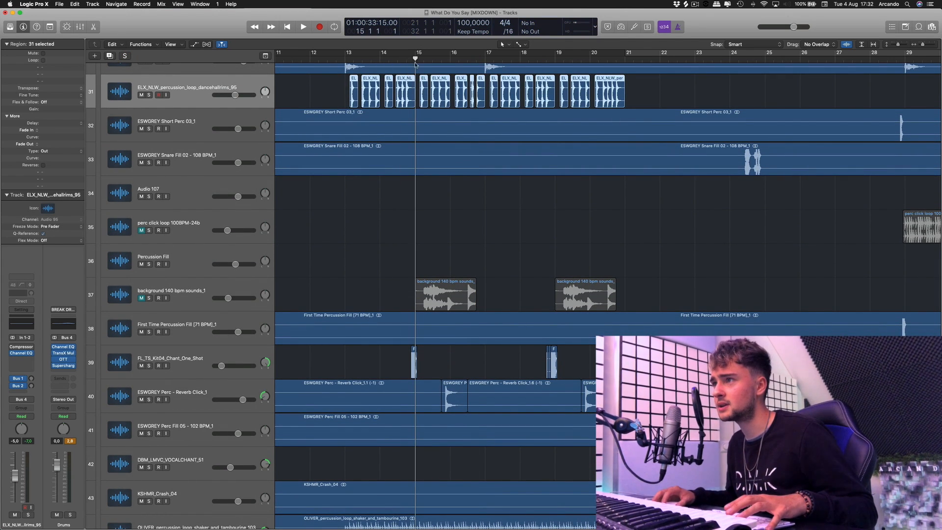
pyautogui.moveTo(415, 60); pyautogui.dragTo(406, 60)
pyautogui.press('space')
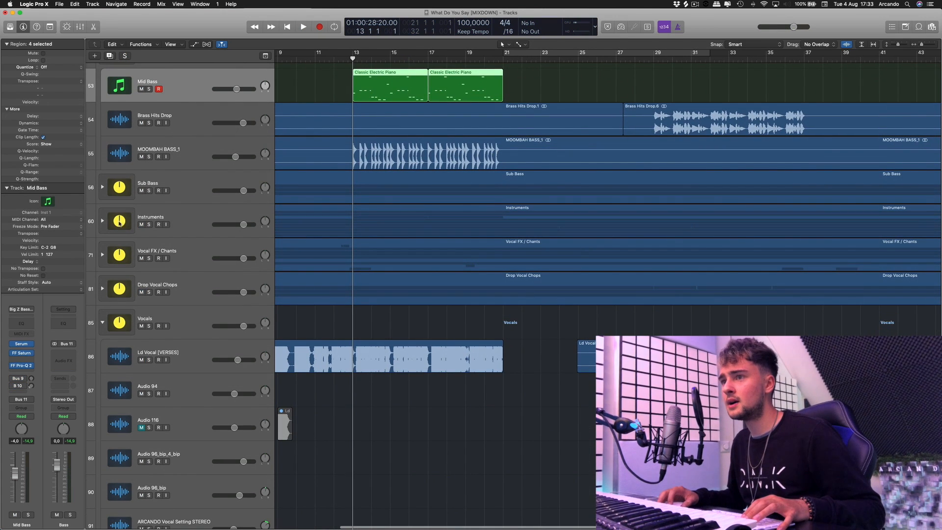
# Expand the Instruments stack, then select and solo the Flume Pad track and play it from bar 13.
pyautogui.click(103, 221)
pyautogui.scroll(-1, 474, 305)
pyautogui.click(170, 300)
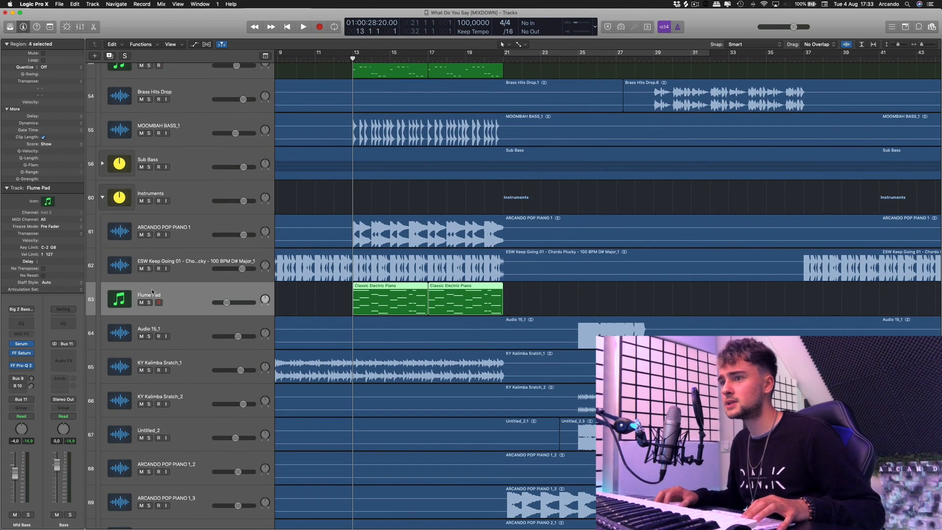
pyautogui.press('s')
pyautogui.press('space')
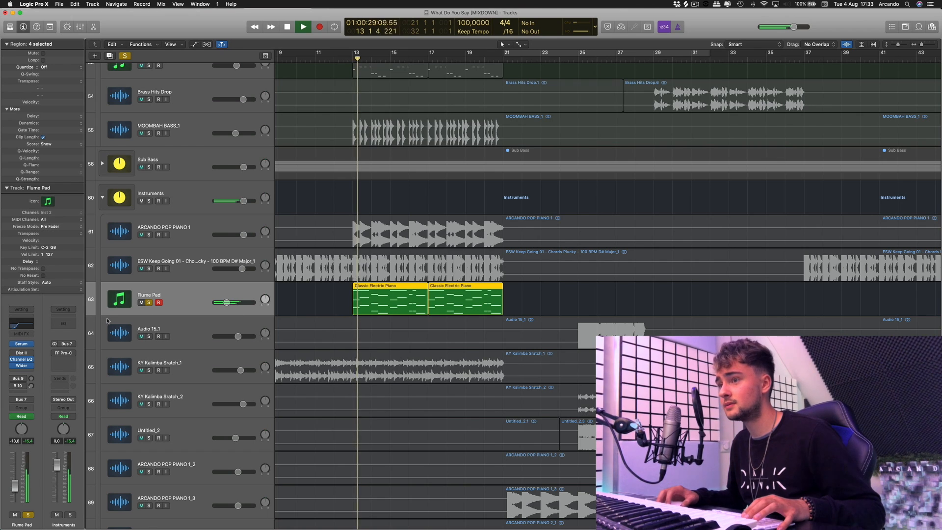
# Show Flume Pad's Serum synth, move its window clear of the pad's regions, and stop playback.
pyautogui.click(23, 345)
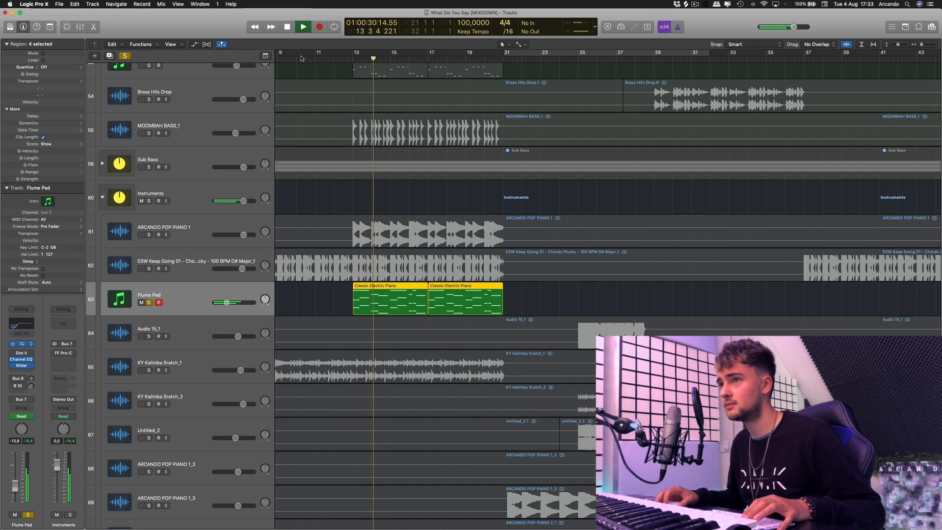
pyautogui.moveTo(221, 35); pyautogui.dragTo(718, 108)
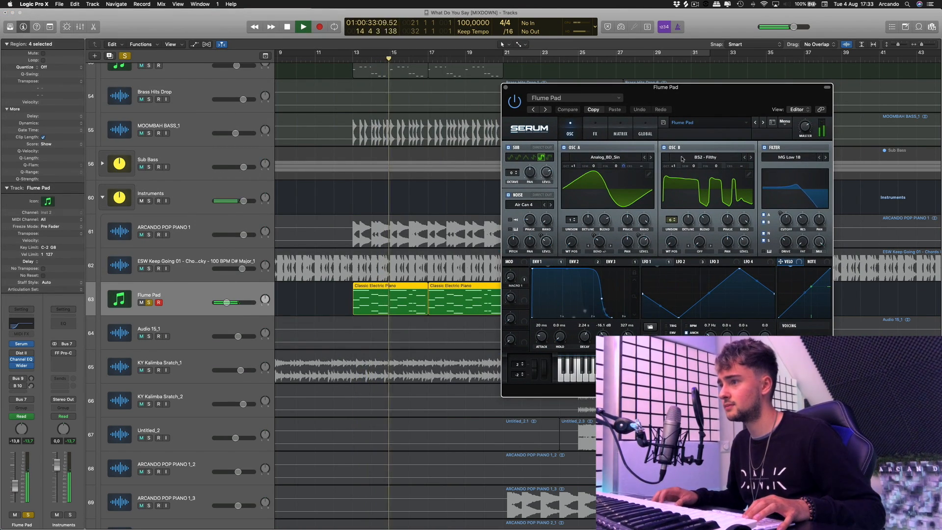
pyautogui.press('space')
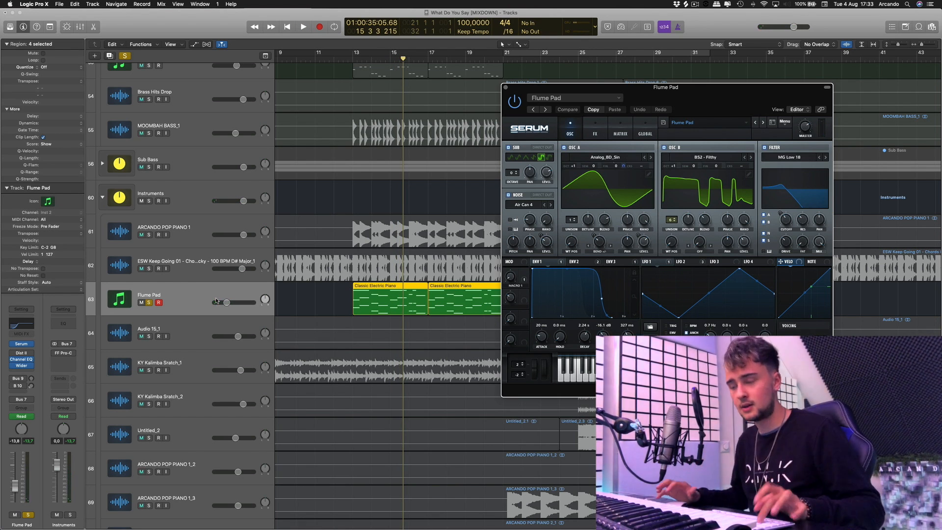
# Show Flume Pad's Serum filter cutoff automation, move the Serum window off the curve, and hide the automation again.
pyautogui.press('a')
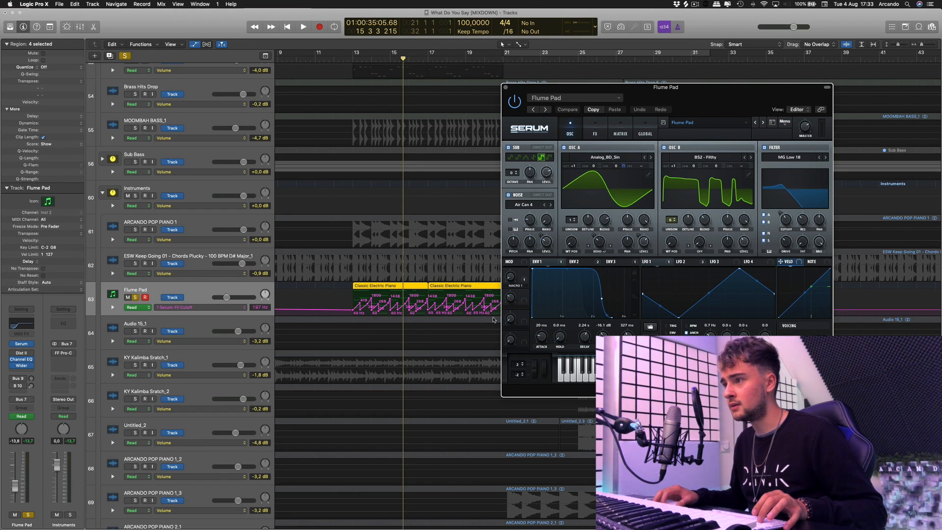
pyautogui.moveTo(681, 106); pyautogui.dragTo(744, 100)
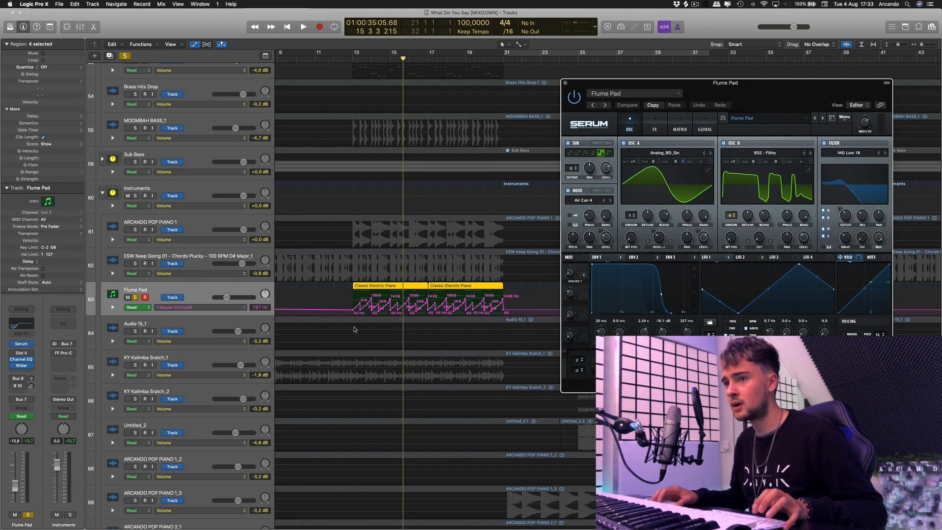
pyautogui.press('a')
# View the Channel EQ and Wider on Flume Pad, close both, and clear all solos with the playhead at bar 13.
pyautogui.click(19, 360)
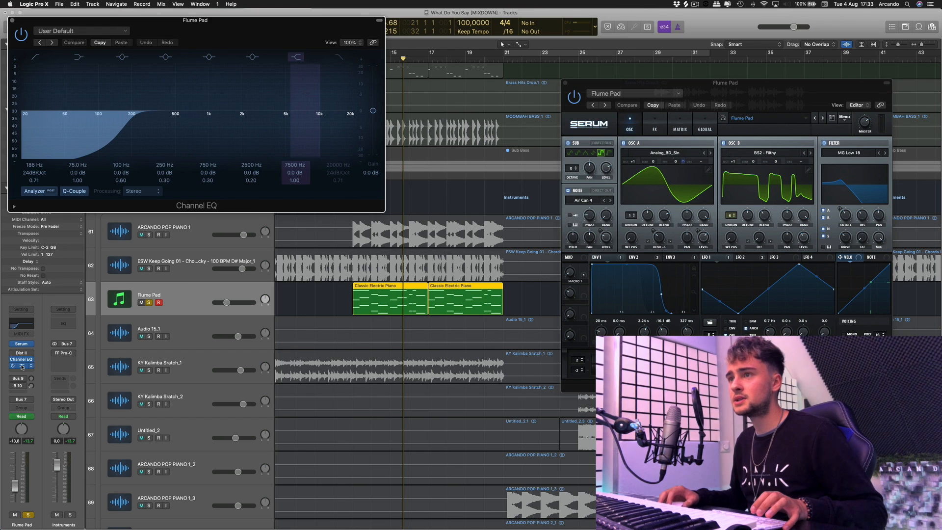
pyautogui.click(22, 366)
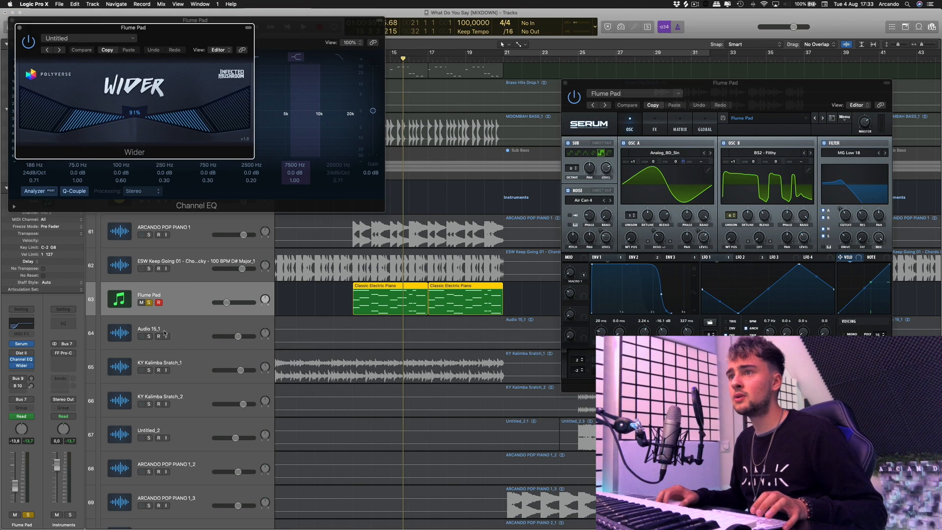
pyautogui.click(19, 28)
pyautogui.click(13, 21)
pyautogui.click(356, 58)
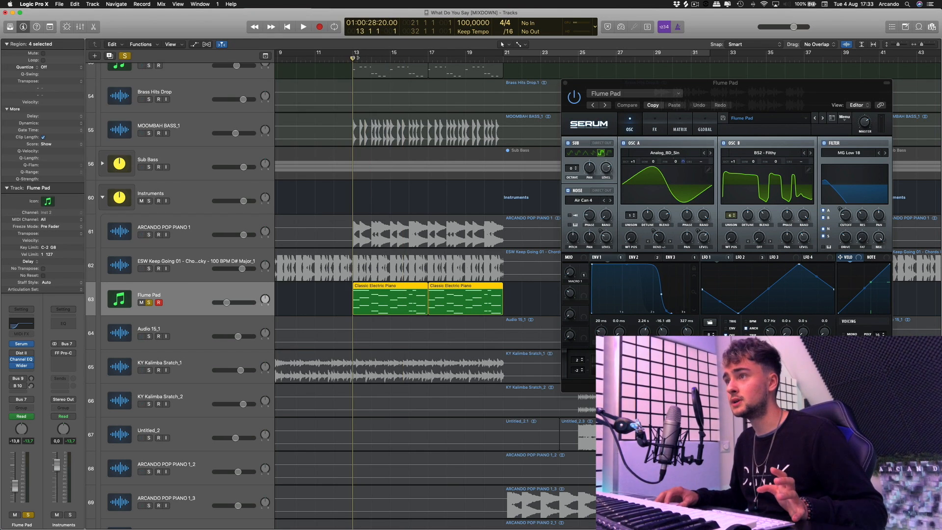
pyautogui.click(125, 56)
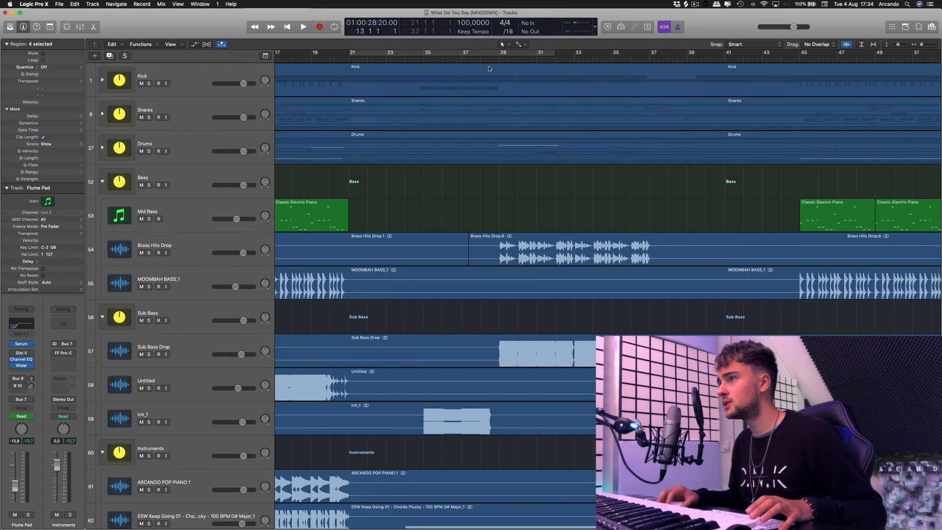
# Play into the drop at bar 29, and select and expand the I'll Do It For You Plucks GROUP stack.
pyautogui.press('space')
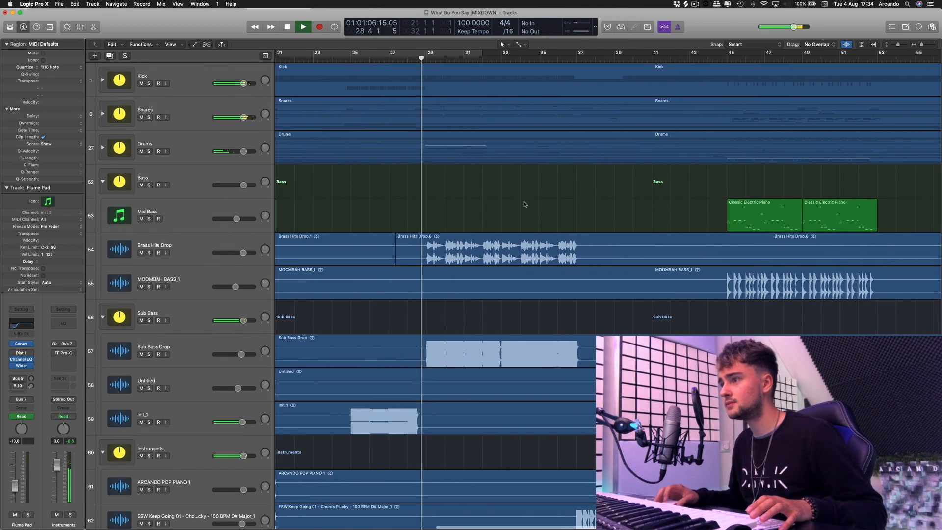
pyautogui.scroll(-10, 526, 206)
pyautogui.scroll(-10, 527, 206)
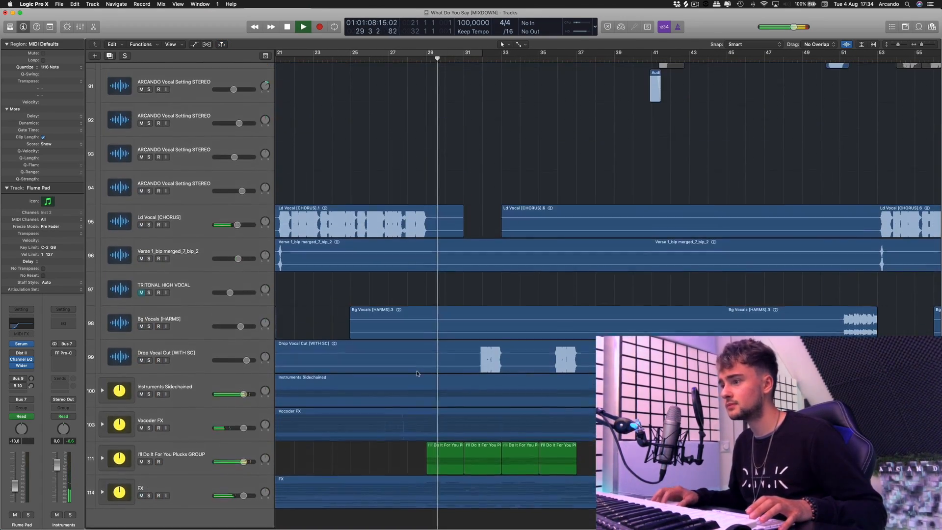
pyautogui.click(120, 465)
pyautogui.click(102, 460)
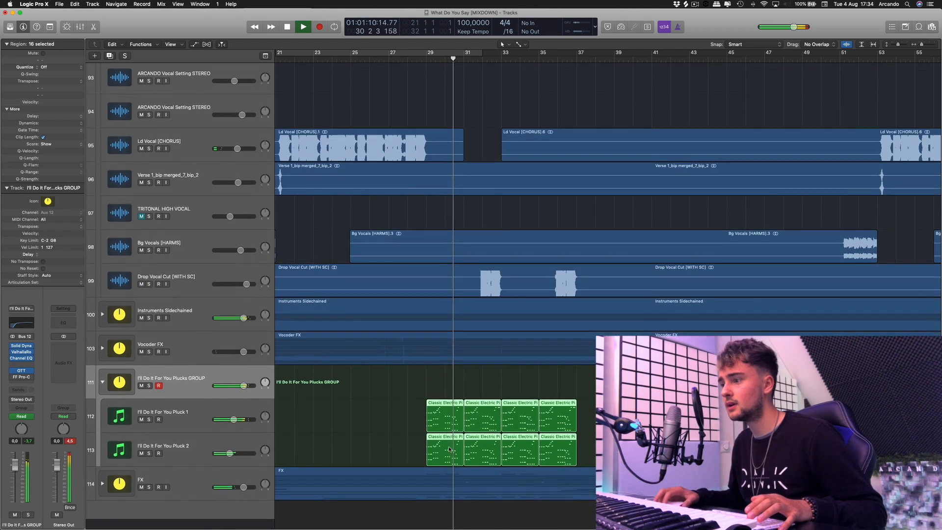
# Return the playhead to bar 29, play the soloed I'll Do It For You Plucks GROUP, and select the Pluck 1 track.
pyautogui.press('space')
pyautogui.moveTo(922, 45); pyautogui.dragTo(923, 44)
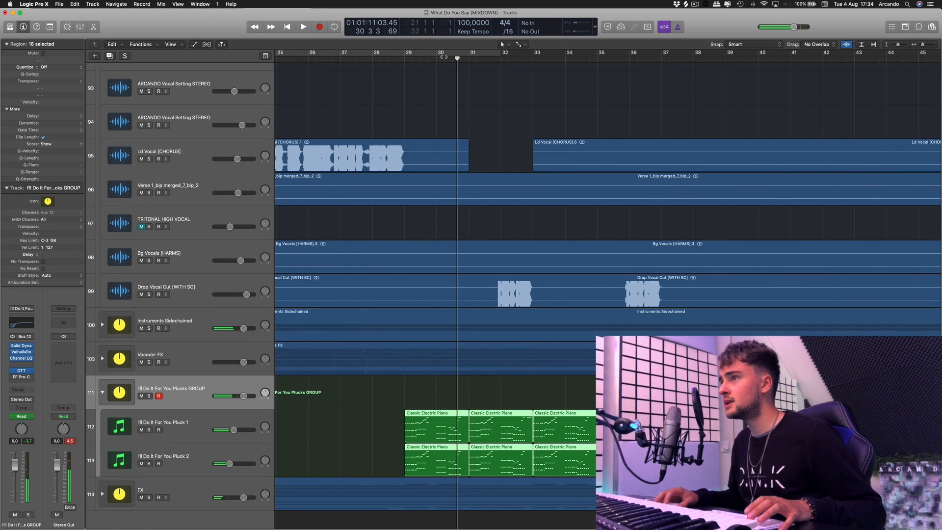
pyautogui.click(405, 59)
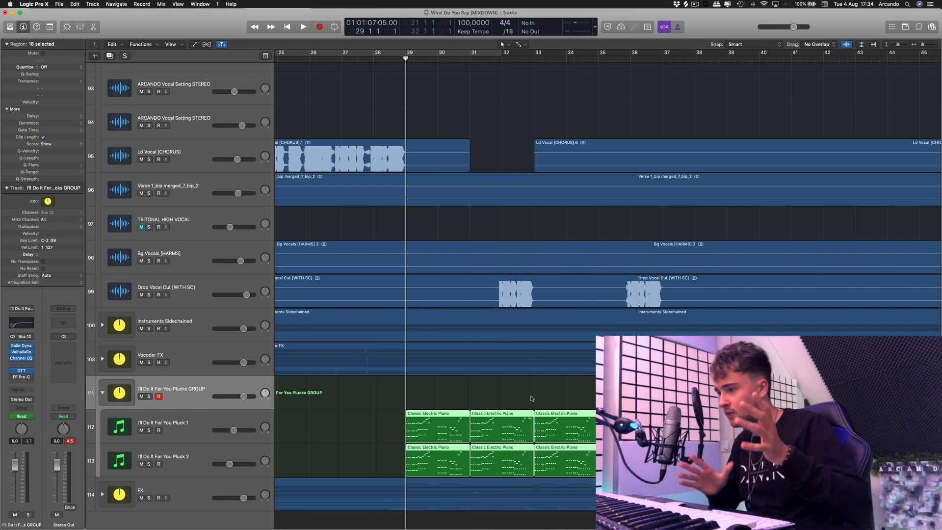
pyautogui.click(149, 396)
pyautogui.press('space')
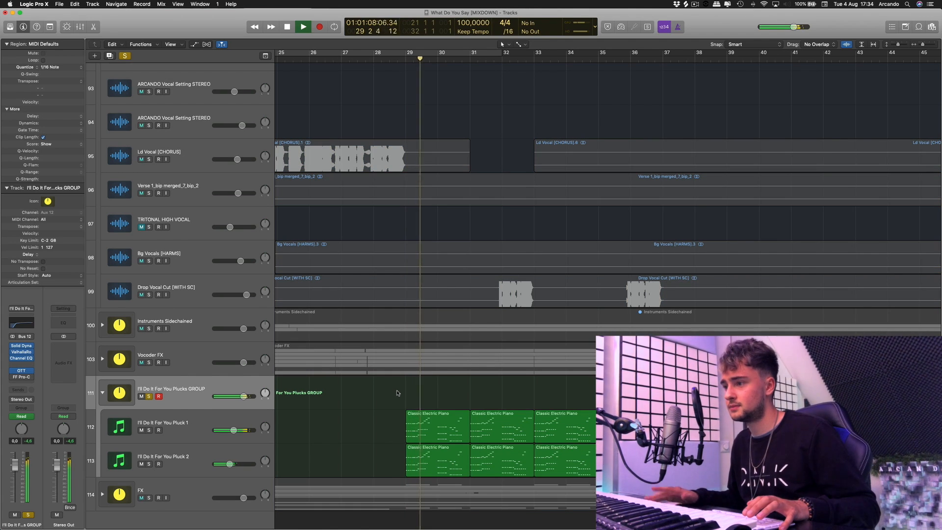
pyautogui.click(212, 423)
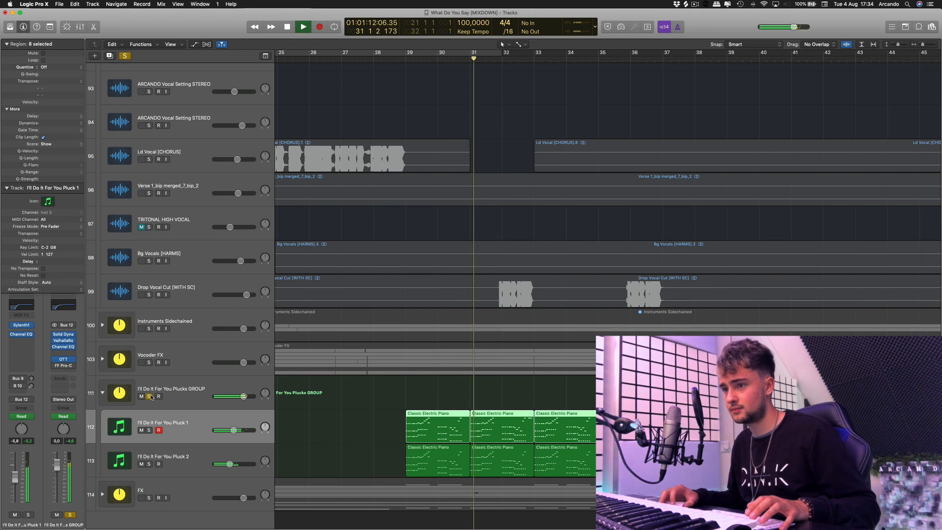
pyautogui.press('space')
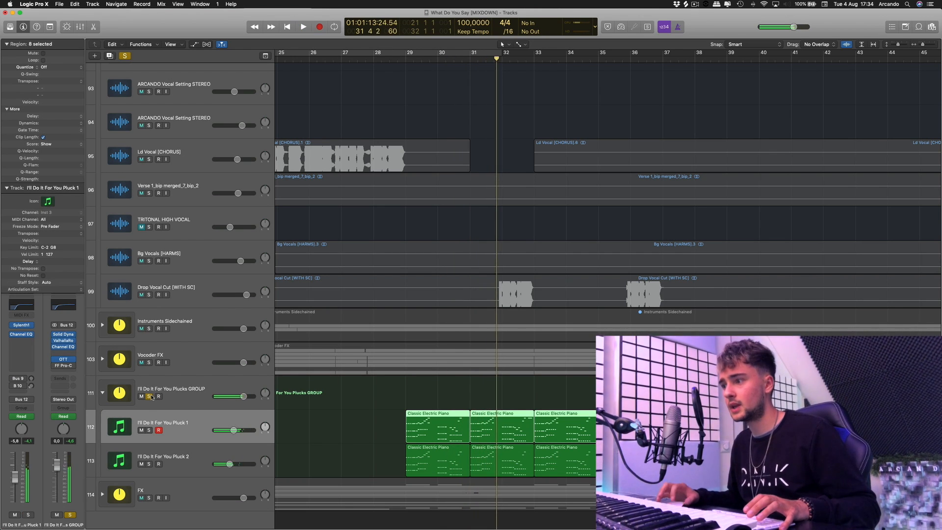
# Solo only I'll Do It For You Pluck 1 with the playhead at bar 29, and open its first region in the Piano Roll.
pyautogui.click(149, 396)
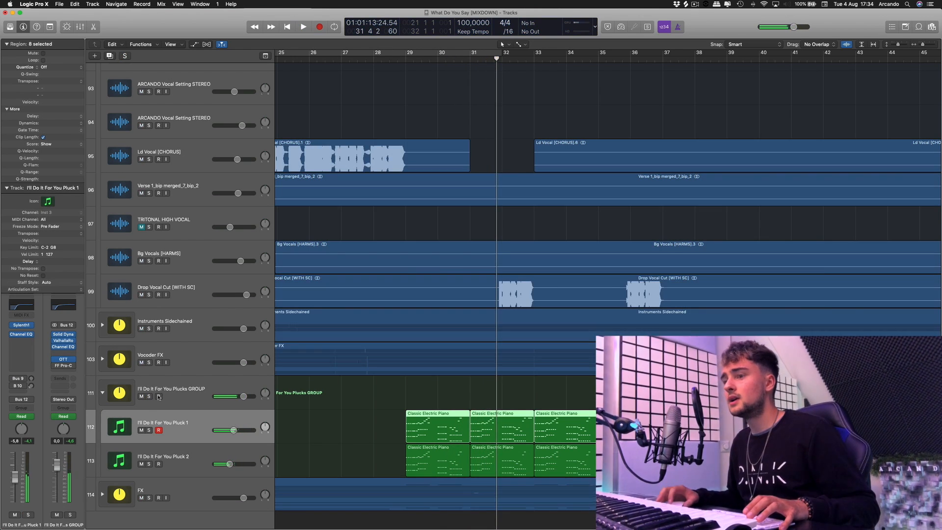
pyautogui.click(149, 430)
pyautogui.press(',')
pyautogui.press(',')
pyautogui.press(',')
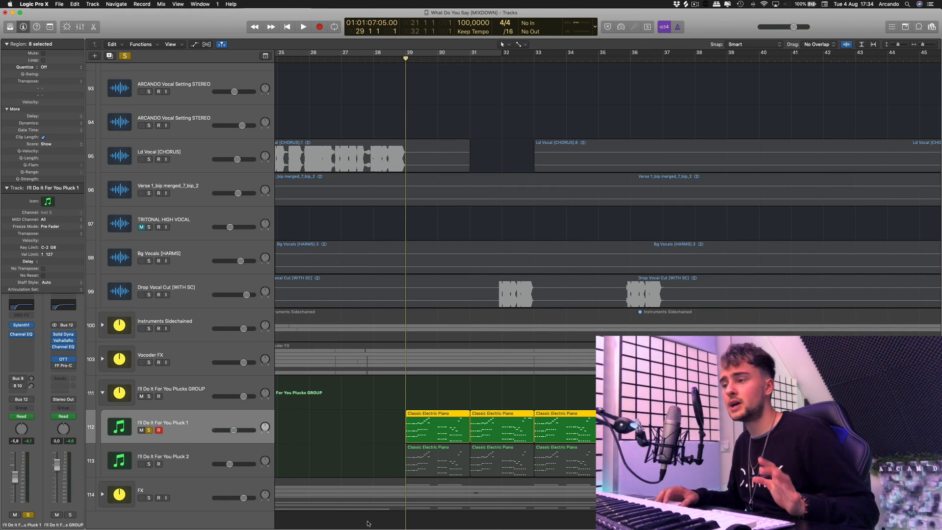
pyautogui.doubleClick(437, 424)
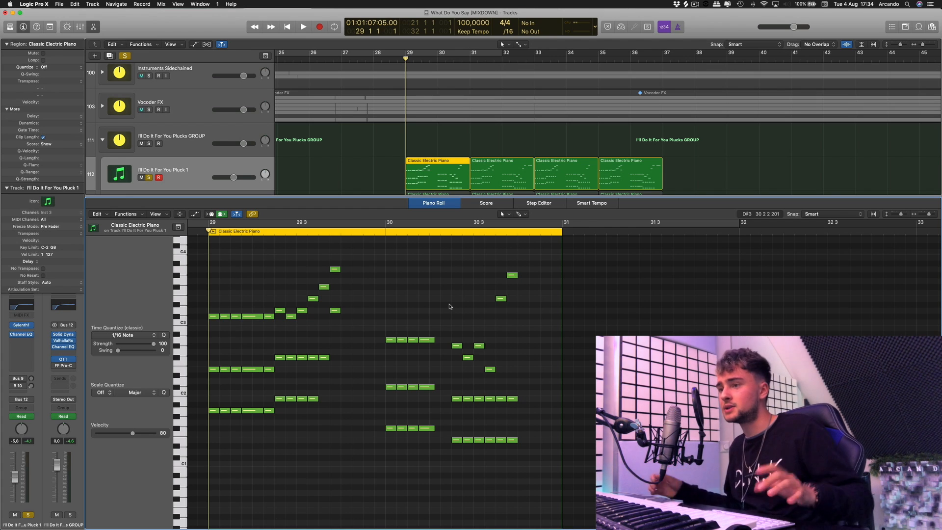
# Play Pluck 1 with its Sylenth1 synth shown clear of the channel strip, and stop playback.
pyautogui.press('space')
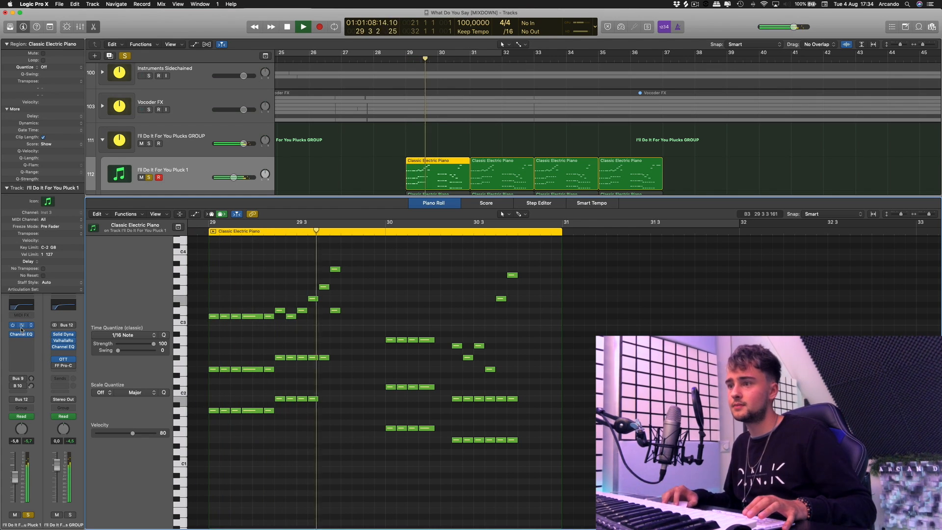
pyautogui.click(21, 326)
pyautogui.moveTo(134, 46); pyautogui.dragTo(619, 164)
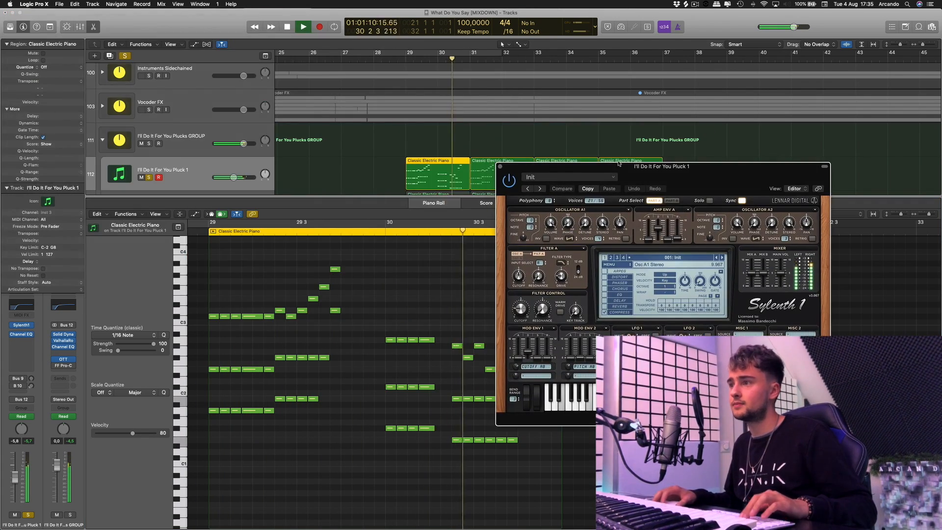
pyautogui.hscroll(5, 469, 126)
pyautogui.press('space')
# Show the track automation for Pluck 1 and display its Sylenth1 ModEnv 1 Decay curve.
pyautogui.press('a')
pyautogui.scroll(-3, 469, 126)
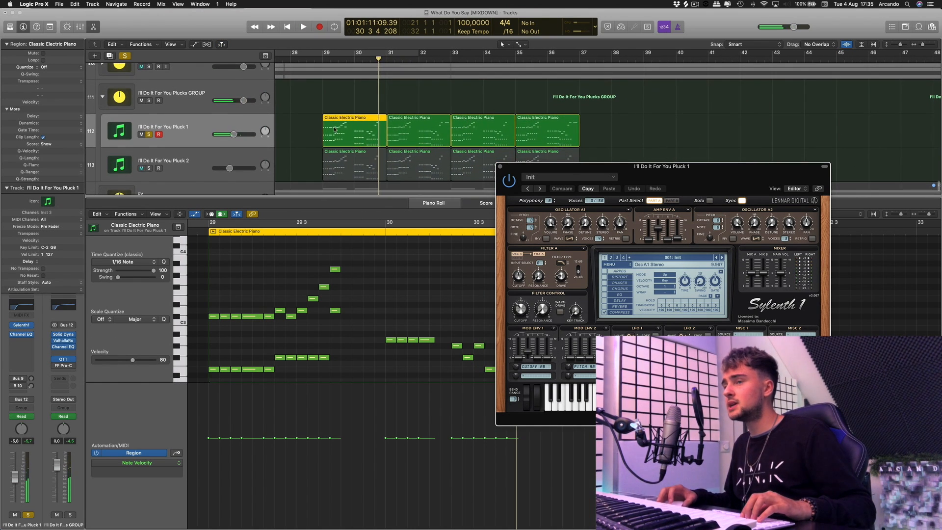
pyautogui.click(228, 126)
pyautogui.press('a')
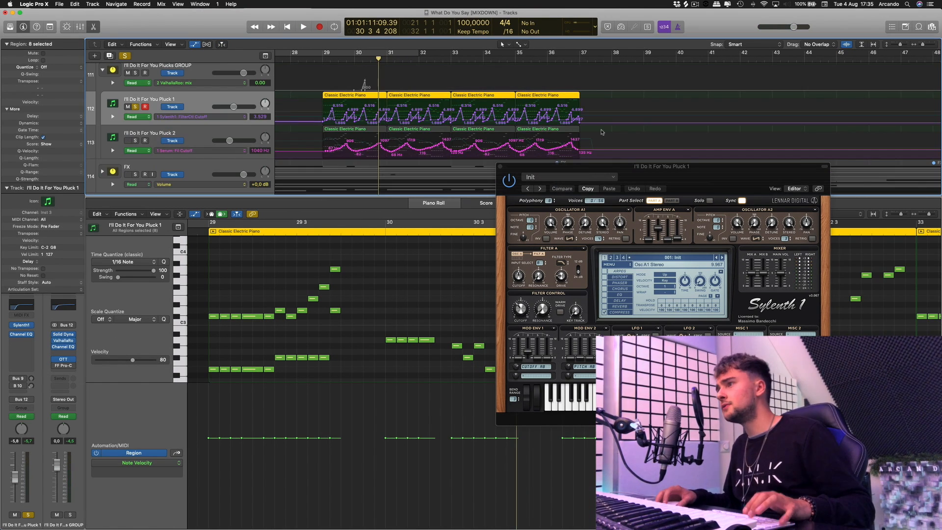
pyautogui.scroll(-1, 392, 142)
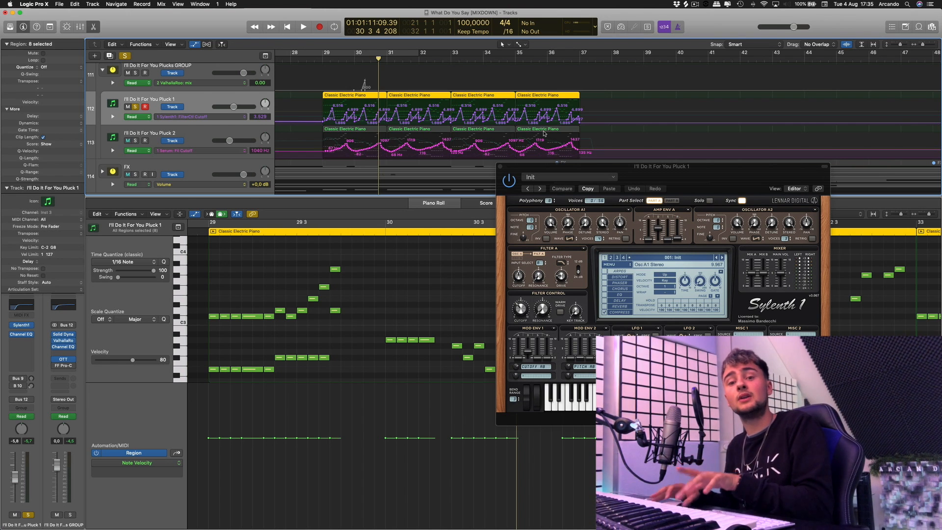
pyautogui.press('ctrl+shift+super+x')
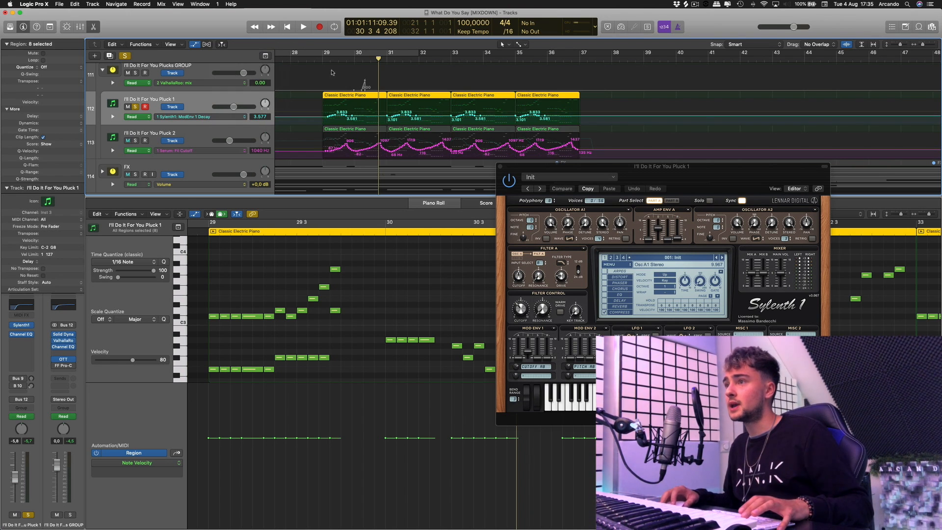
# Play from bar 29 with Pluck 1's Sylenth1 filter cutoff curve displayed, add Pluck 2 to the solo and select it, and stop.
pyautogui.press('space')
pyautogui.press('space')
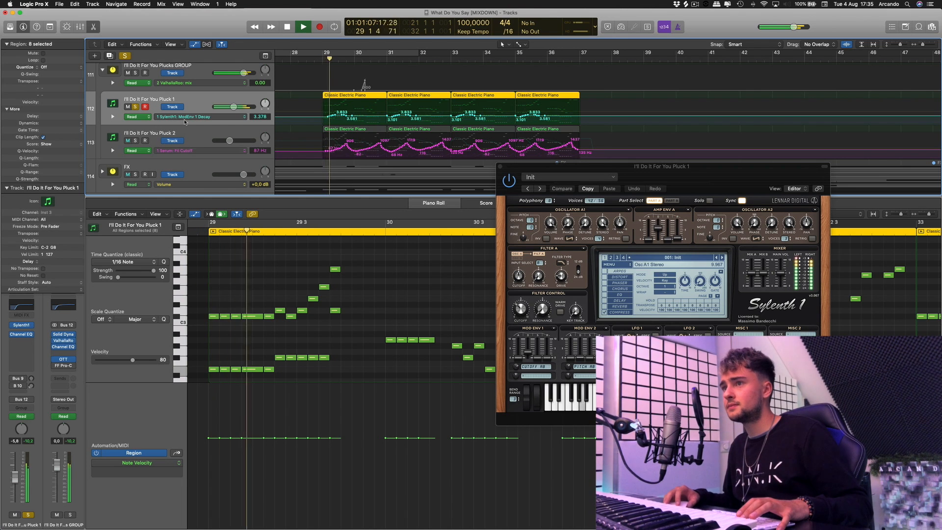
pyautogui.click(198, 117)
pyautogui.click(201, 107)
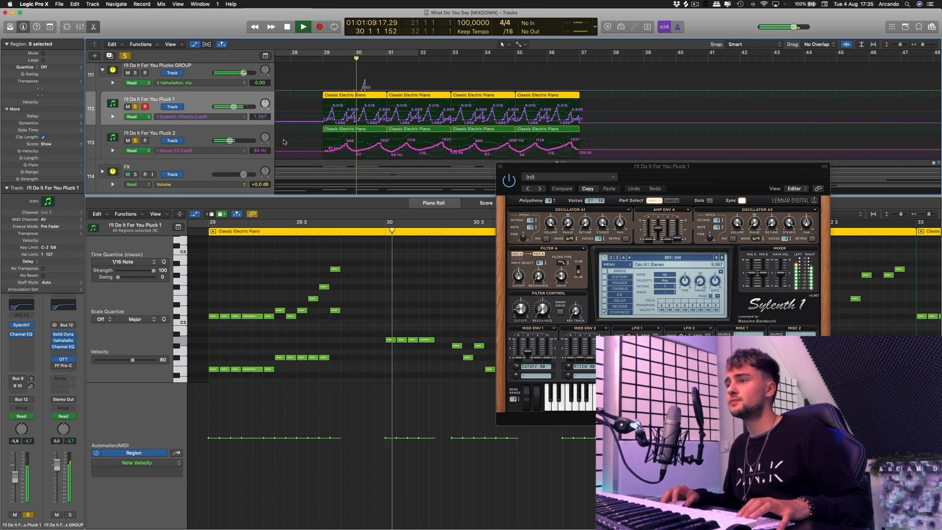
pyautogui.click(218, 136)
pyautogui.press('space')
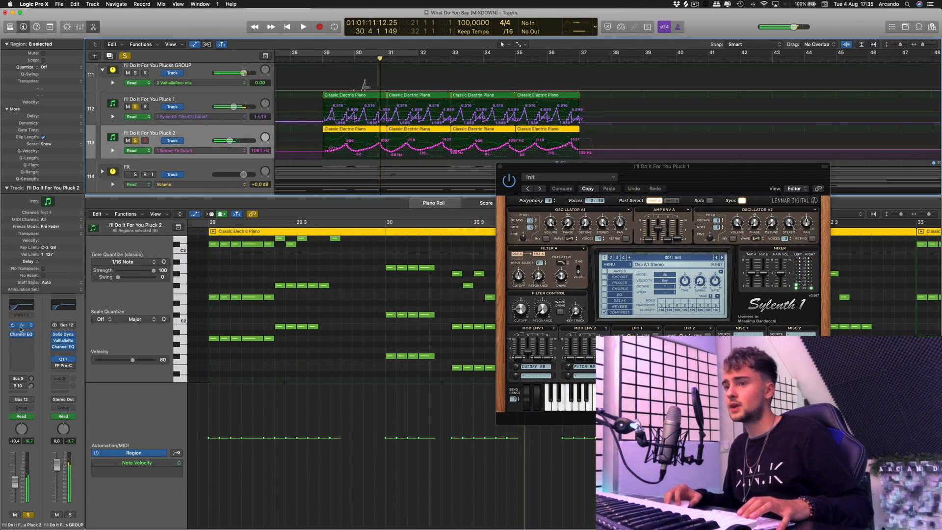
# View Pluck 2's Serum synth, close the plug-in windows, and hide the track automation with the playhead at bar 29.
pyautogui.moveTo(197, 19); pyautogui.dragTo(368, 128)
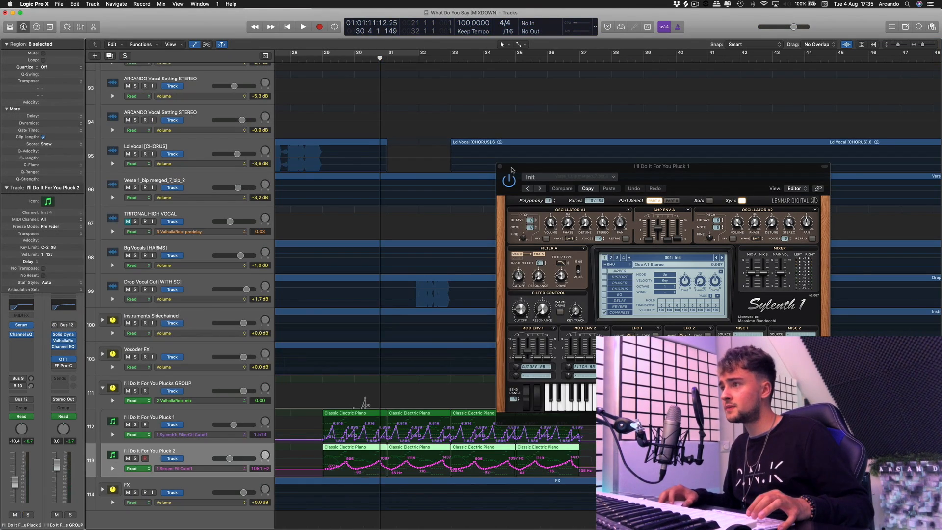
pyautogui.click(499, 166)
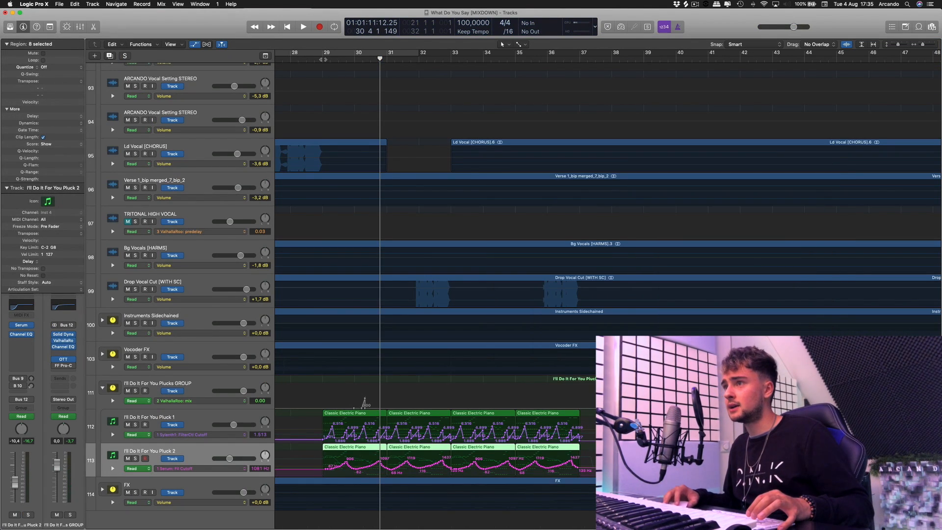
pyautogui.click(323, 60)
pyautogui.press('a')
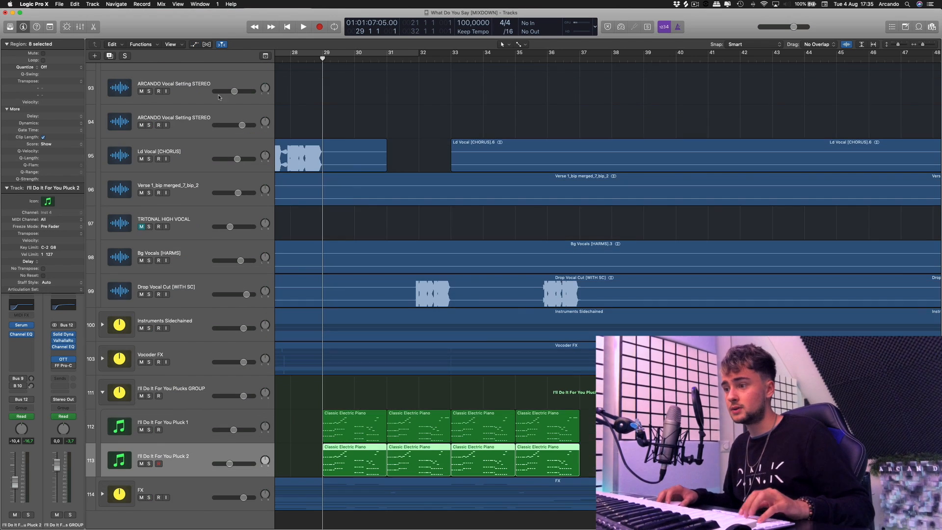
# Expand the FX stack and play the soloed Arcando Vocal Chant 5_bip track from bar 29.
pyautogui.hscroll(-1, 335, 302)
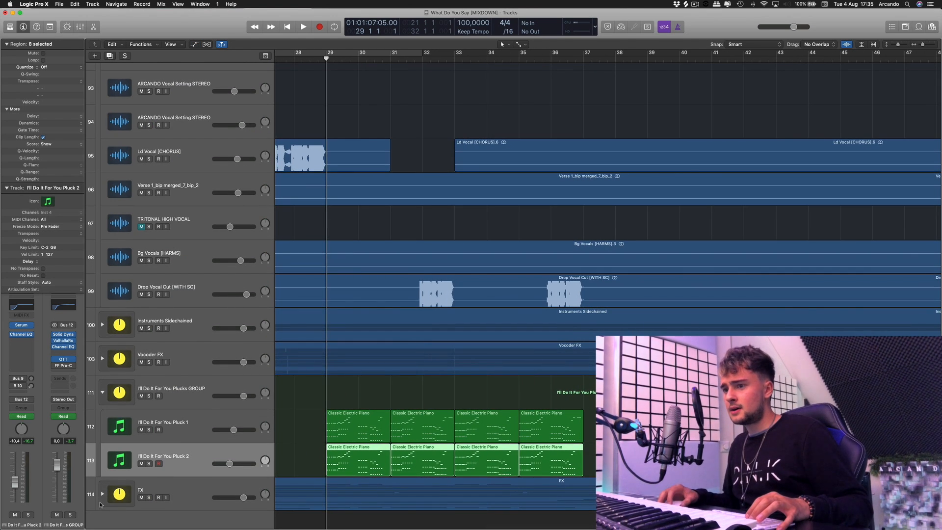
pyautogui.click(102, 493)
pyautogui.scroll(-10, 373, 273)
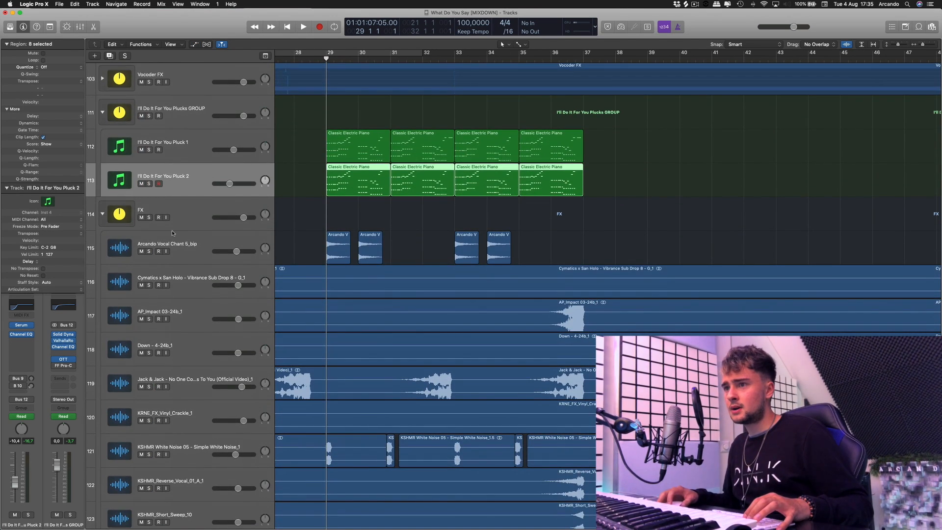
pyautogui.click(172, 233)
pyautogui.click(149, 251)
pyautogui.scroll(-1, 370, 261)
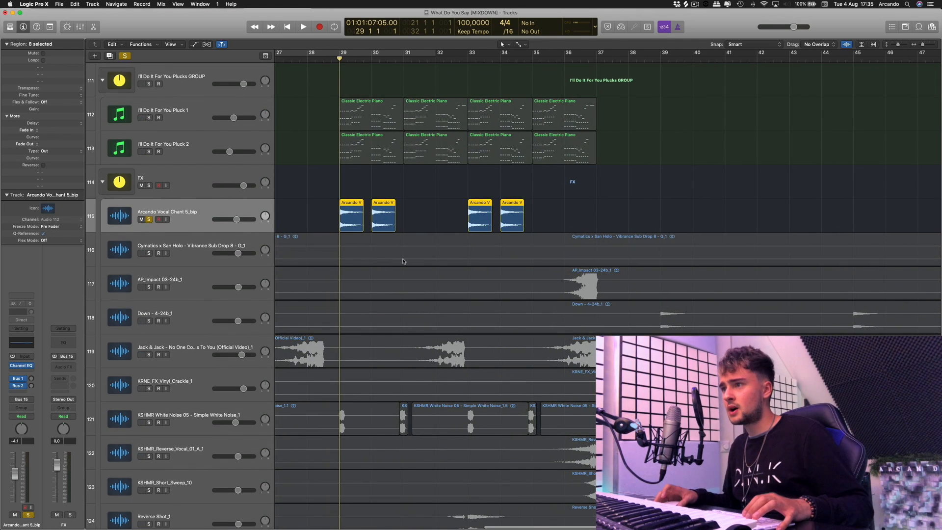
pyautogui.press('space')
# Add the Ultrasonic Downlifter 1 track to the solo, play it from bar 29 together with the vocal chant, and stop.
pyautogui.scroll(-10, 403, 261)
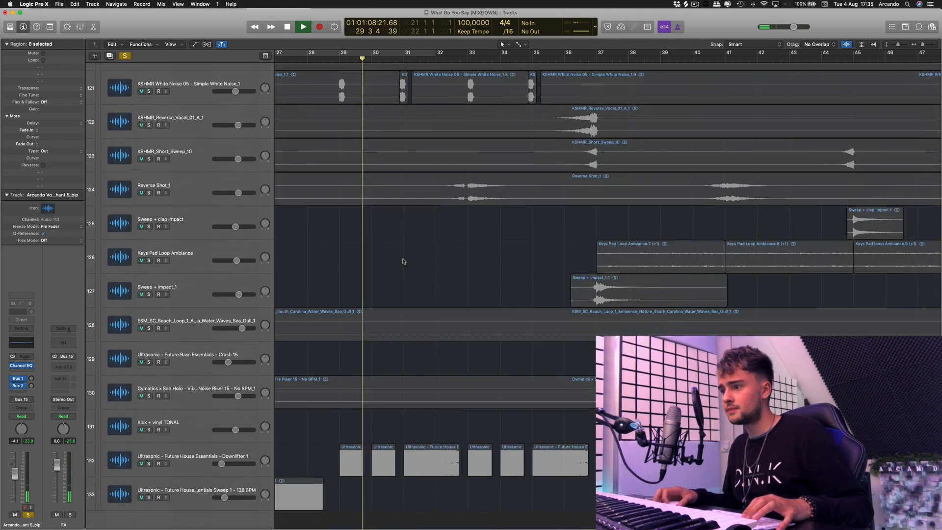
pyautogui.press('space')
pyautogui.click(149, 464)
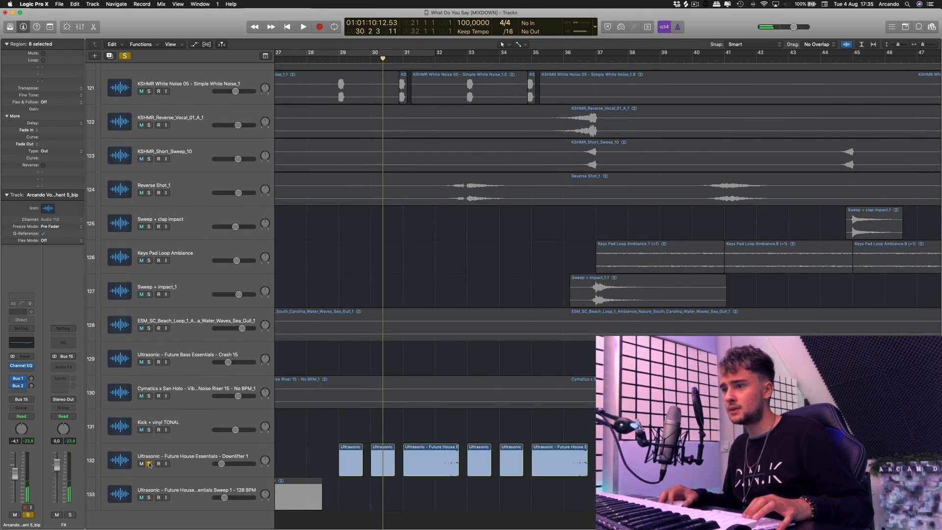
pyautogui.press('space')
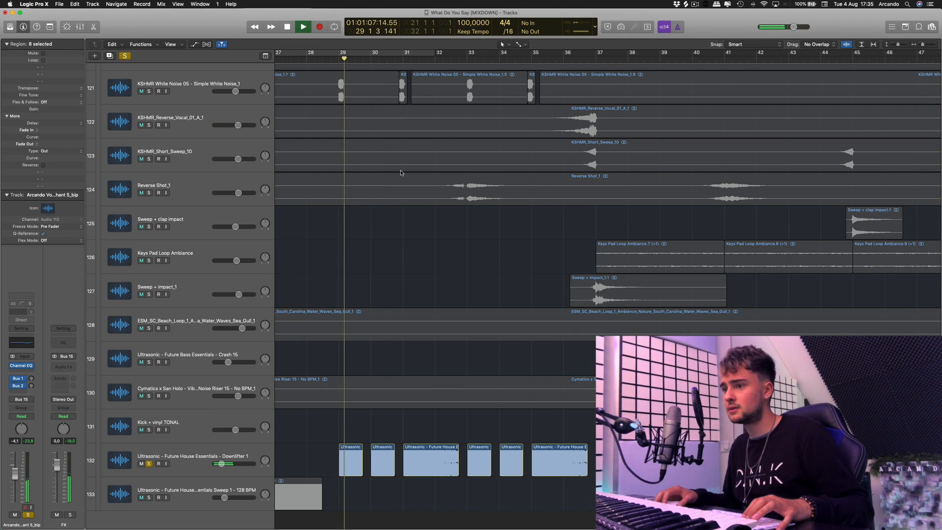
pyautogui.scroll(7, 131, 64)
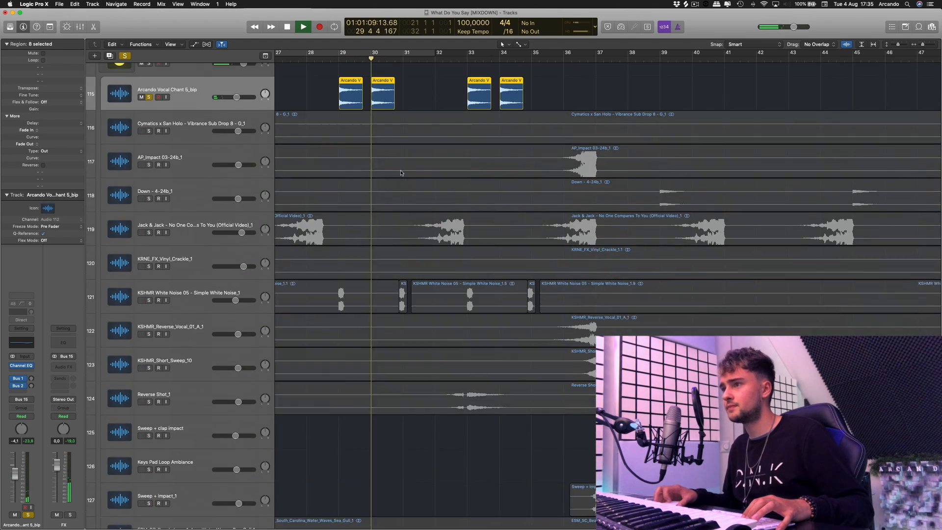
pyautogui.press('space')
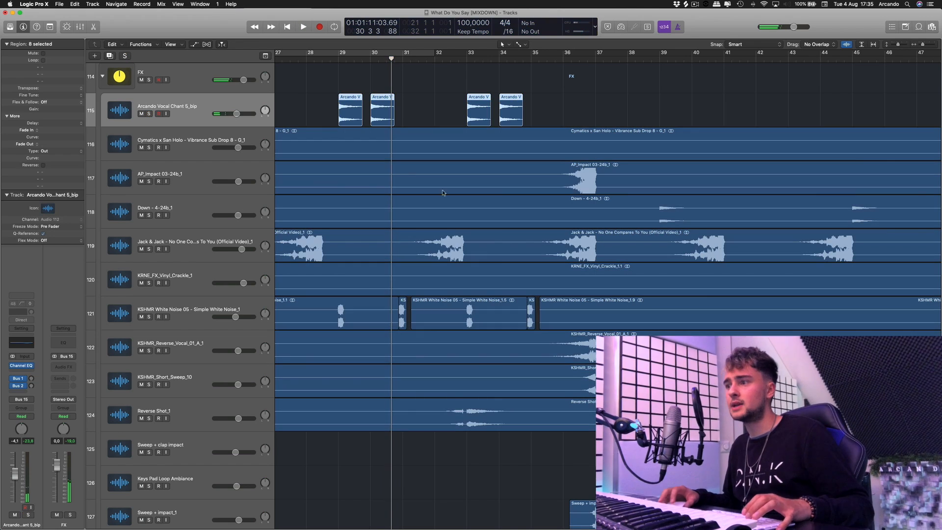
# Clear all solos, place the playhead at beat 4 of bar 29, and return to the vocal and plucks tracks.
pyautogui.click(125, 56)
pyautogui.click(363, 59)
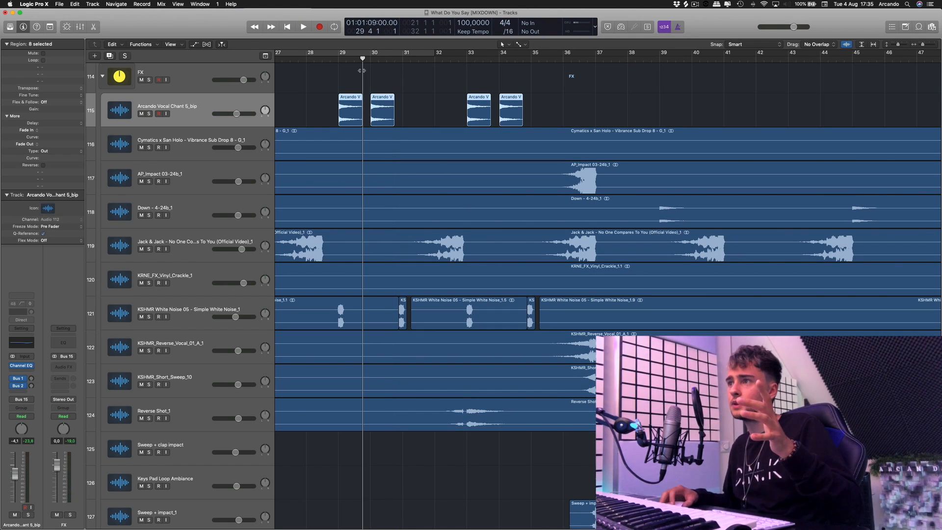
pyautogui.scroll(12, 488, 111)
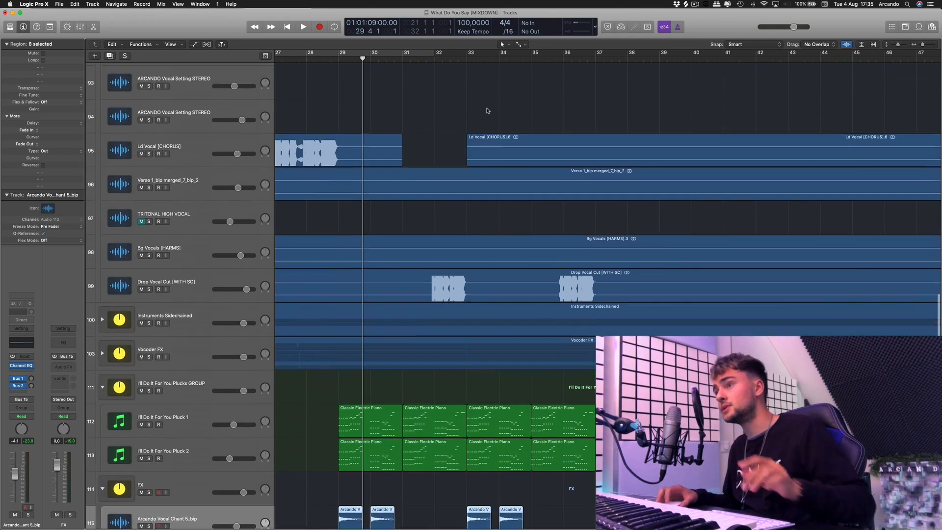
pyautogui.scroll(1, 485, 111)
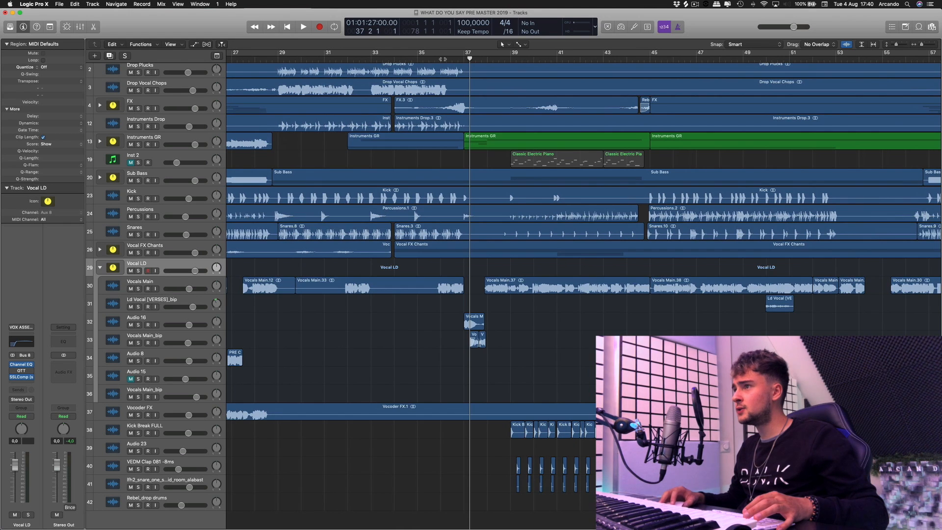
# In the WHAT DO YOU SAY PRE MASTER 2019 project, play from beat 4 of bar 36 into the section at bar 37.
pyautogui.click(443, 60)
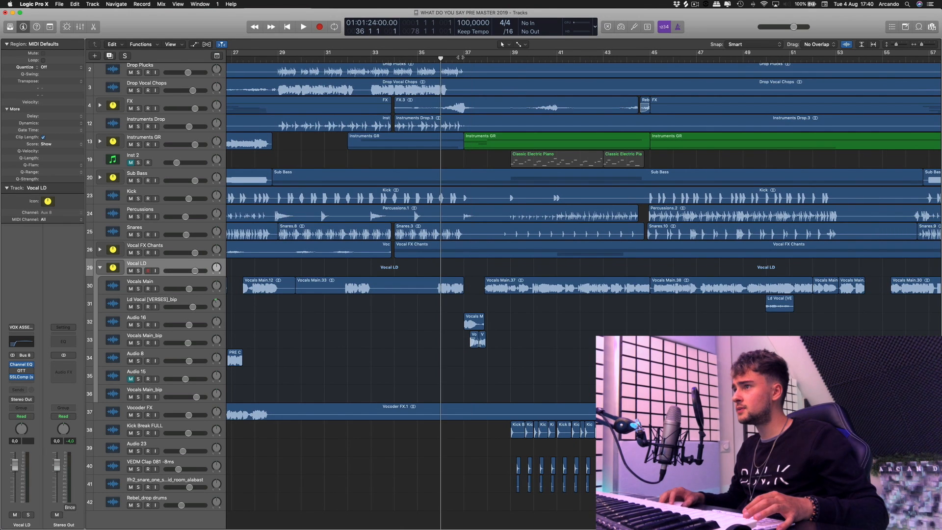
pyautogui.click(461, 59)
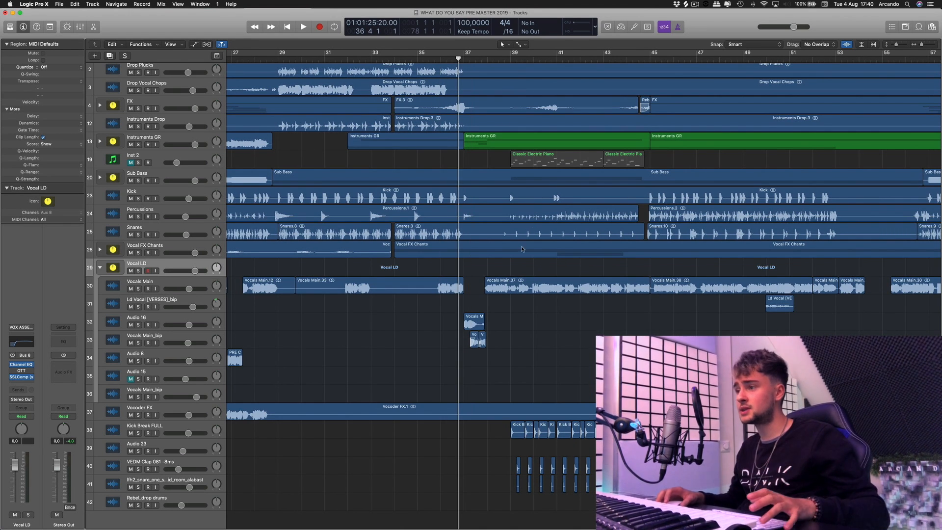
pyautogui.press('space')
pyautogui.hscroll(2, 570, 332)
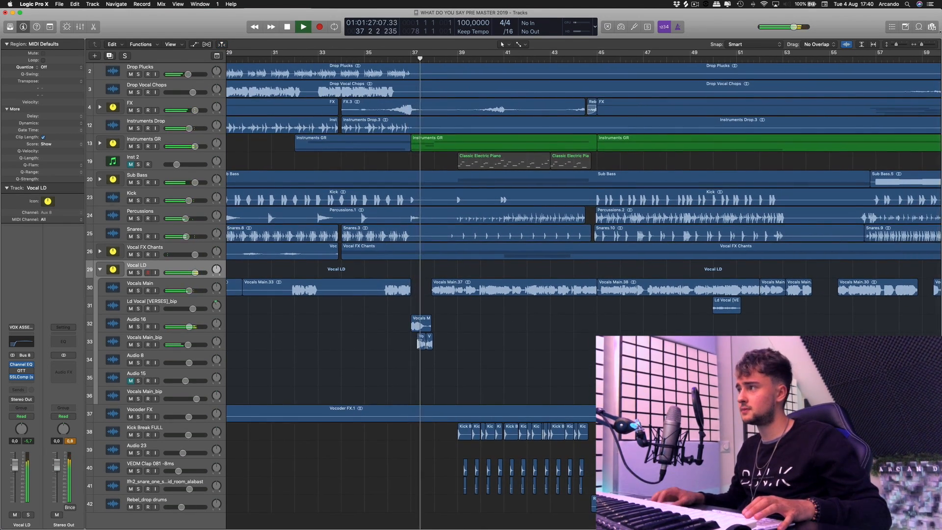
pyautogui.moveTo(922, 44); pyautogui.dragTo(926, 45)
pyautogui.hscroll(-1, 439, 353)
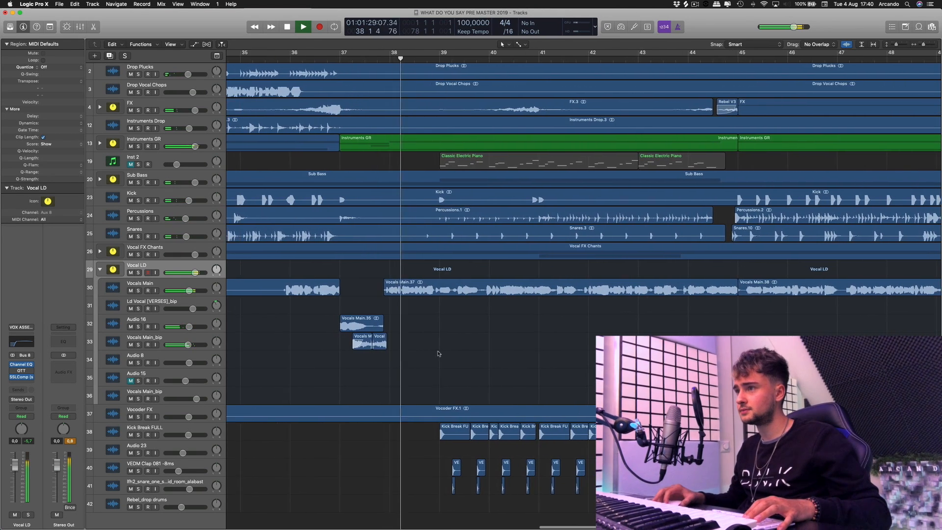
# Stop playback, then solo the Audio 16 and Vocals Main_bip tracks and play them together from bar 37.
pyautogui.hscroll(1, 445, 344)
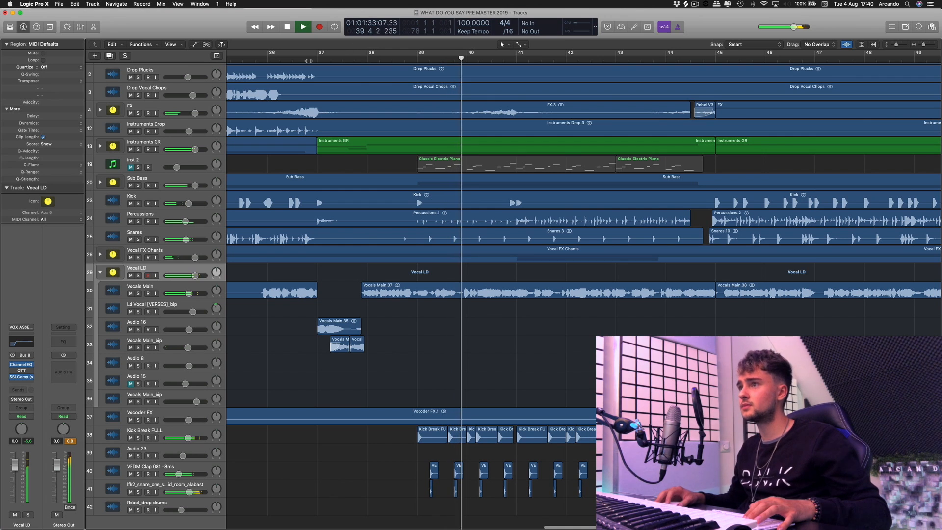
pyautogui.press('space')
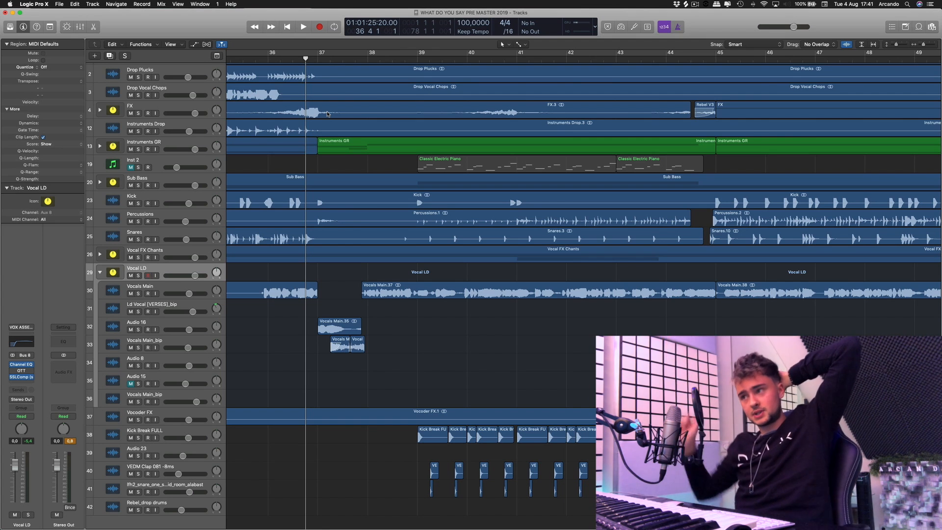
pyautogui.click(318, 58)
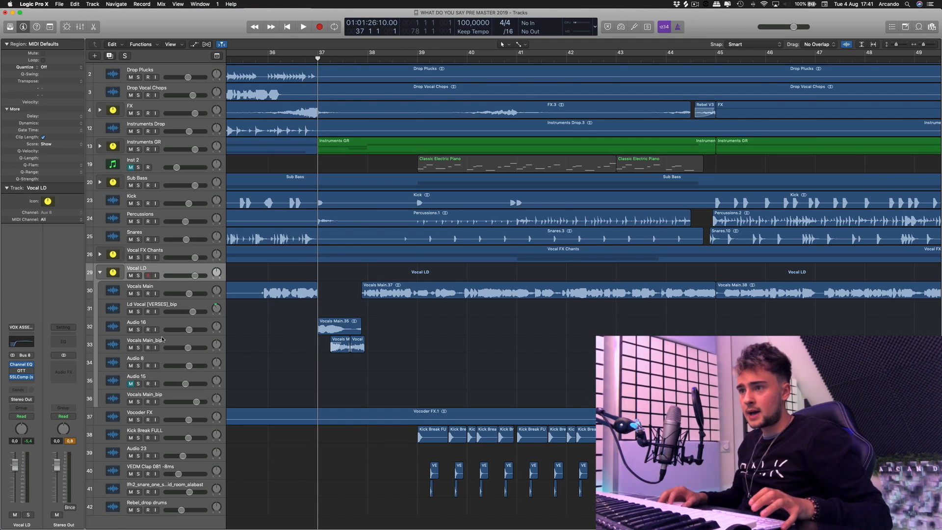
pyautogui.click(138, 329)
pyautogui.click(197, 342)
pyautogui.press('space')
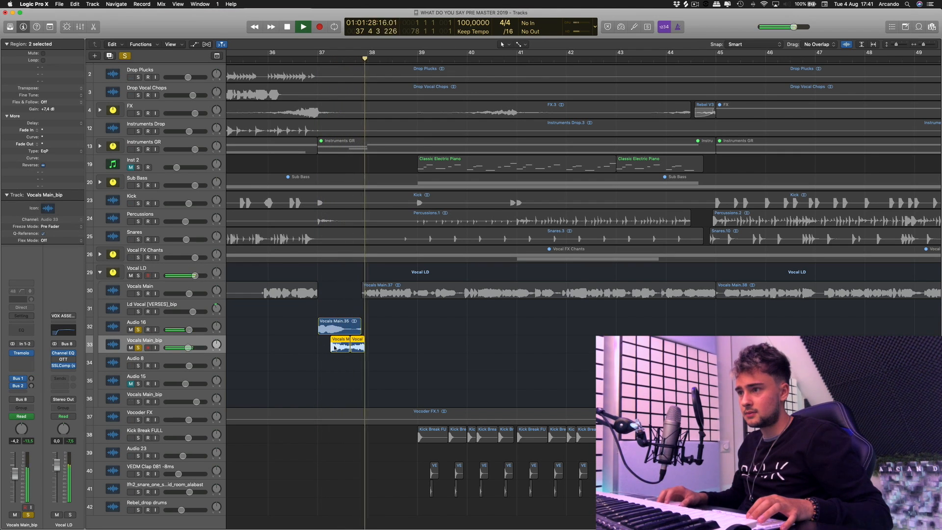
pyautogui.press('space')
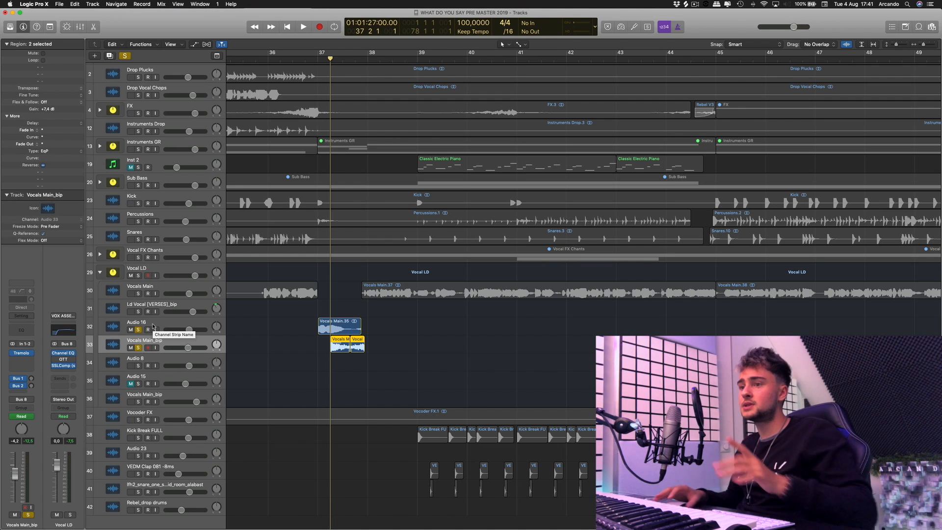
# Remove Audio 16 from the solo, open the Tremolo plug-in on Vocals Main_bip, and play that track alone.
pyautogui.click(140, 329)
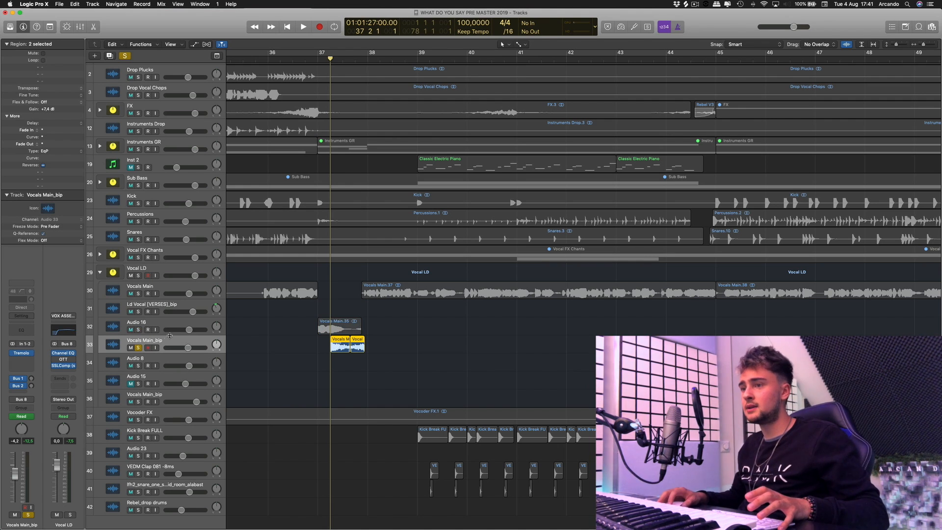
pyautogui.click(20, 353)
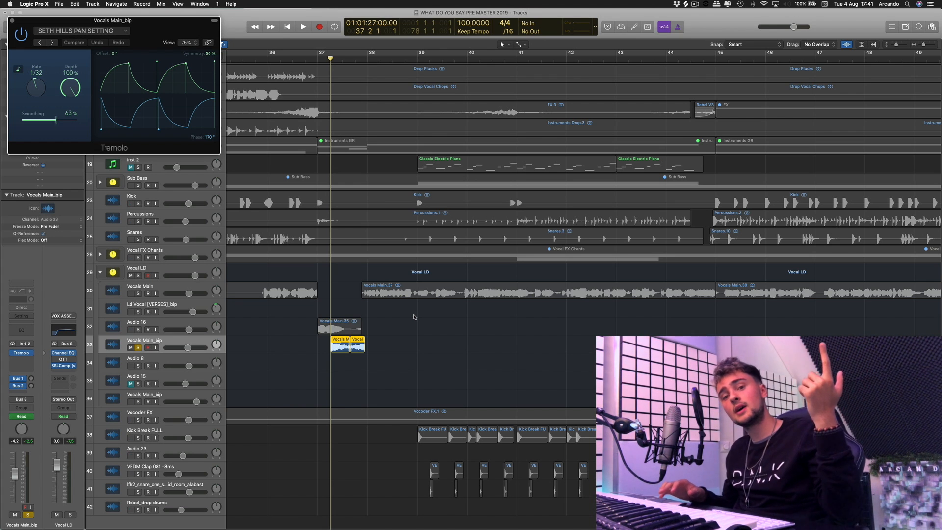
pyautogui.press('a')
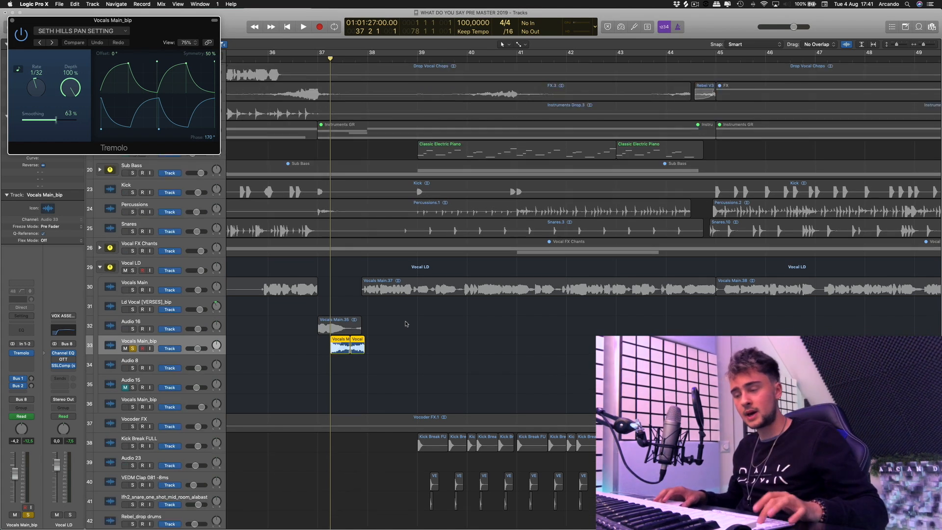
pyautogui.press('space')
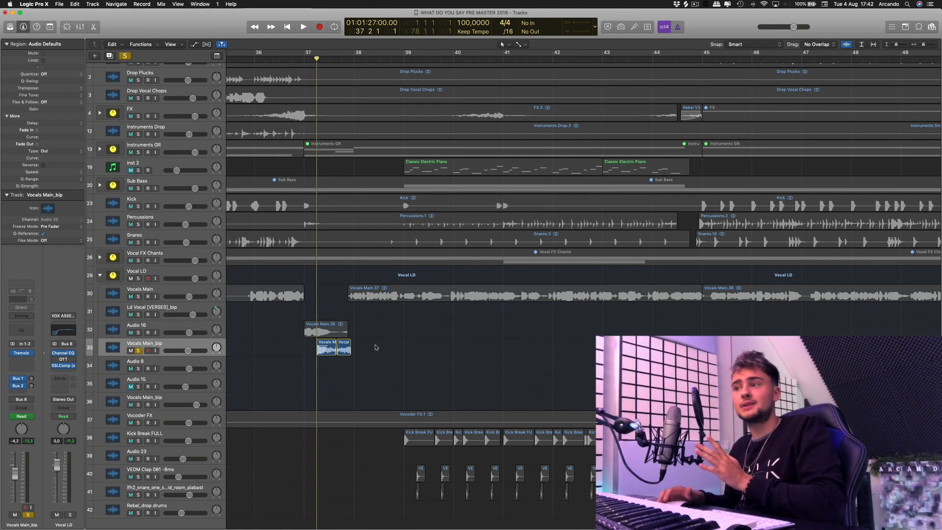
# Add Vocals Main to the solo and play it with Vocals Main_bip, then clear all solos and return to bar 37.
pyautogui.click(124, 299)
pyautogui.press('space')
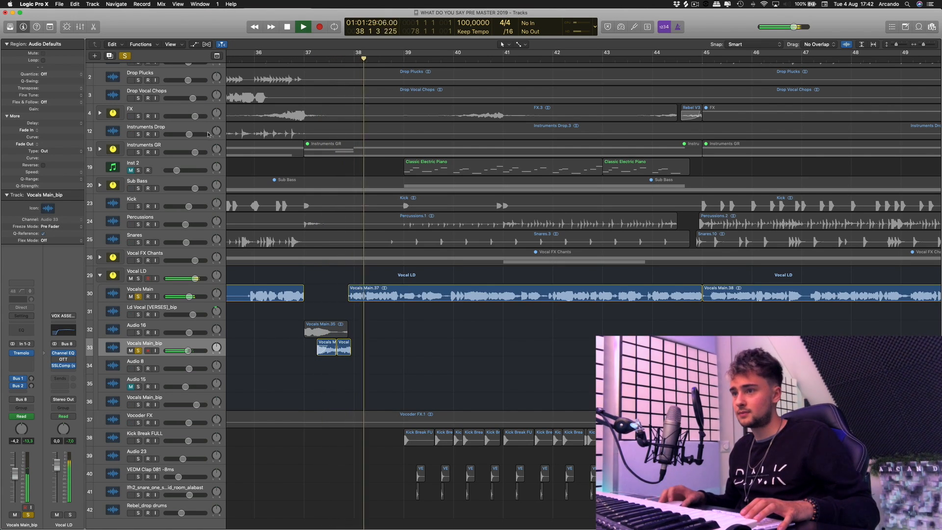
pyautogui.press('space')
pyautogui.click(125, 57)
pyautogui.click(304, 58)
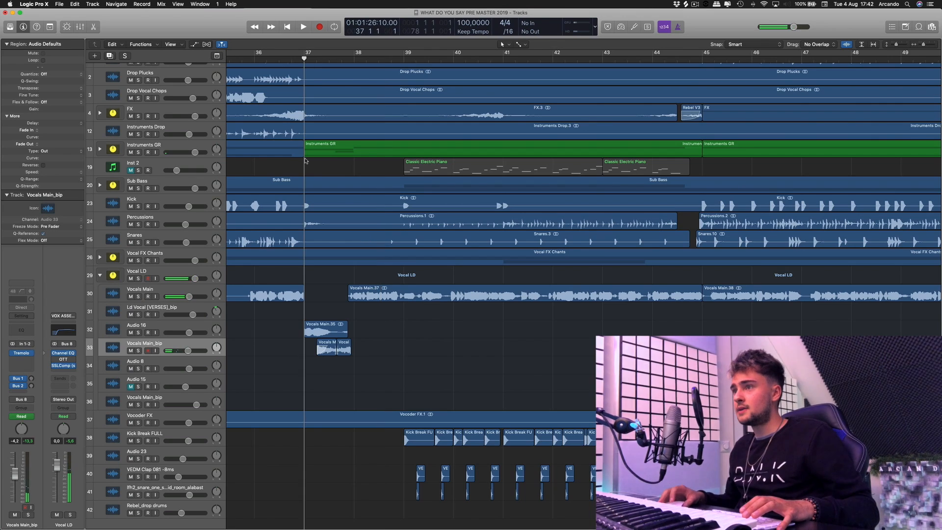
# Expand the Instruments GR stack and play its Audio 31 track soloed from bar 37.
pyautogui.scroll(3, 318, 179)
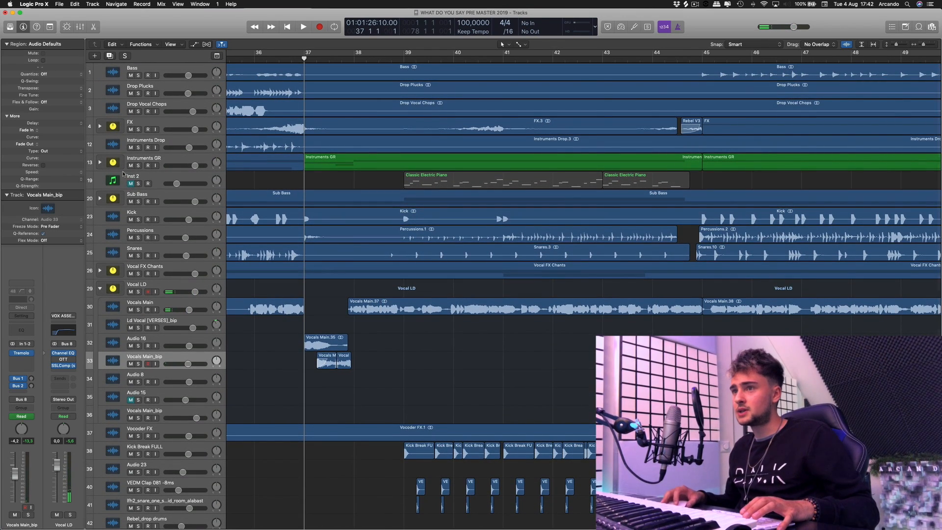
pyautogui.click(100, 163)
pyautogui.scroll(-1, 307, 228)
pyautogui.click(147, 176)
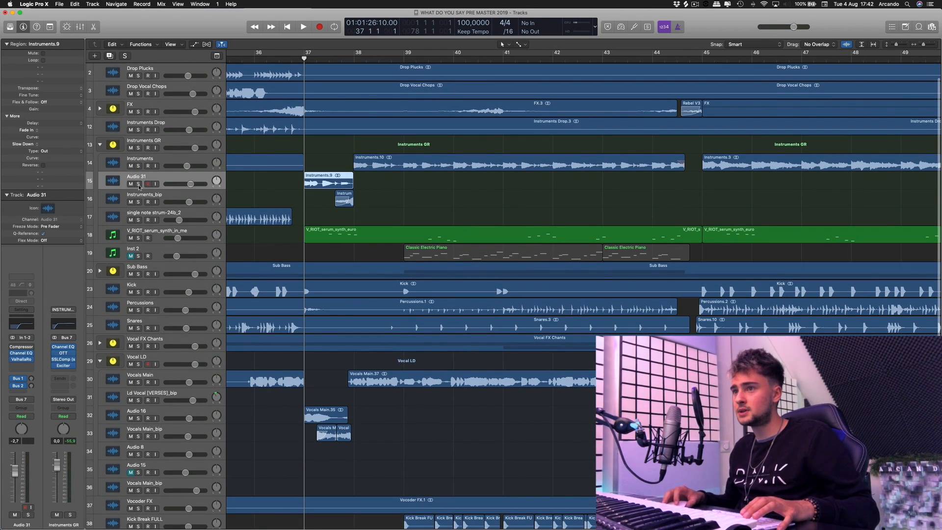
pyautogui.click(326, 185)
pyautogui.press('space')
pyautogui.press('s')
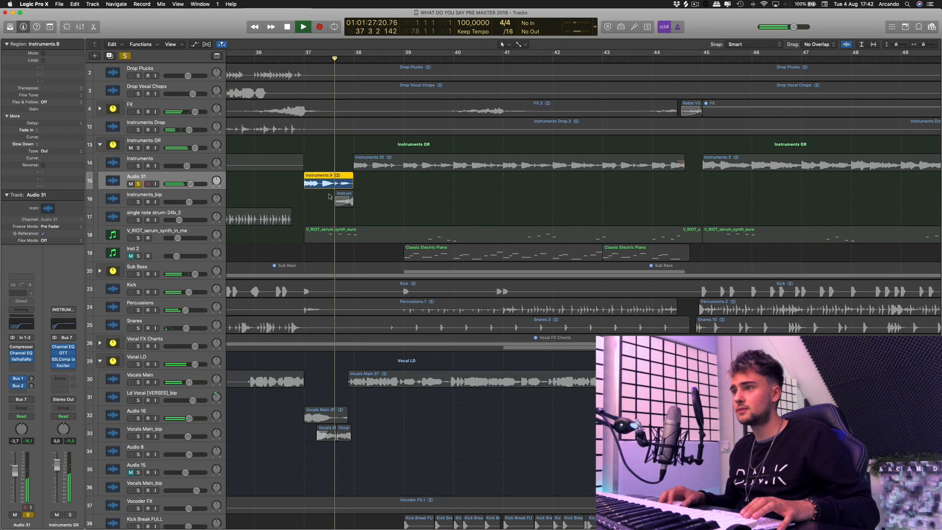
# Add Instruments_bip to the solo, stop and return to bar 37, and open the ValhallaRoom reverb on Audio 31.
pyautogui.click(138, 202)
pyautogui.press('space')
pyautogui.click(305, 58)
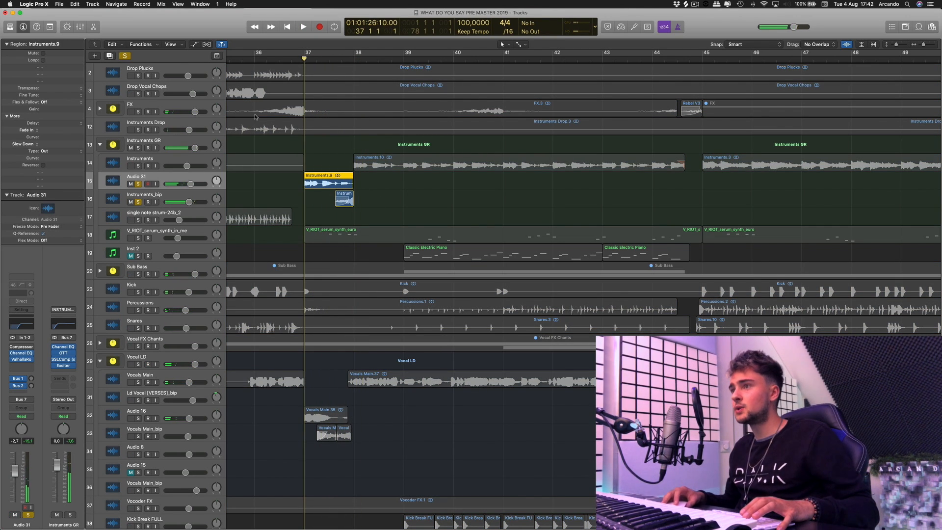
pyautogui.click(19, 360)
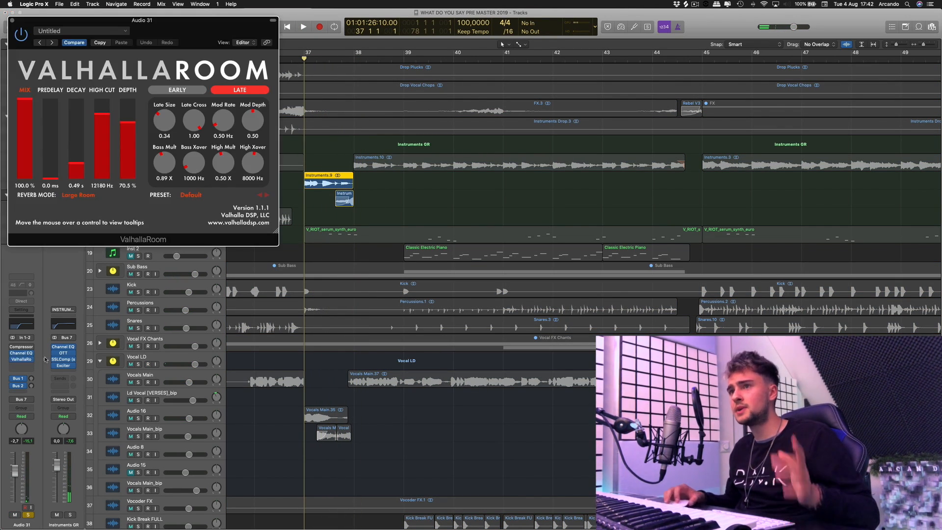
pyautogui.moveTo(124, 24); pyautogui.dragTo(565, 159)
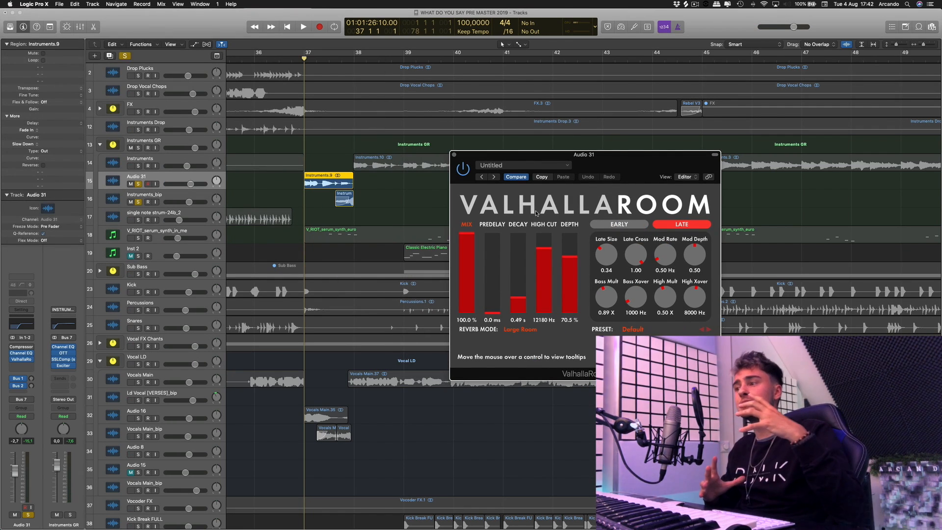
# Mute the Audio 31 track, clear all solos, and close the ValhallaRoom window.
pyautogui.click(138, 184)
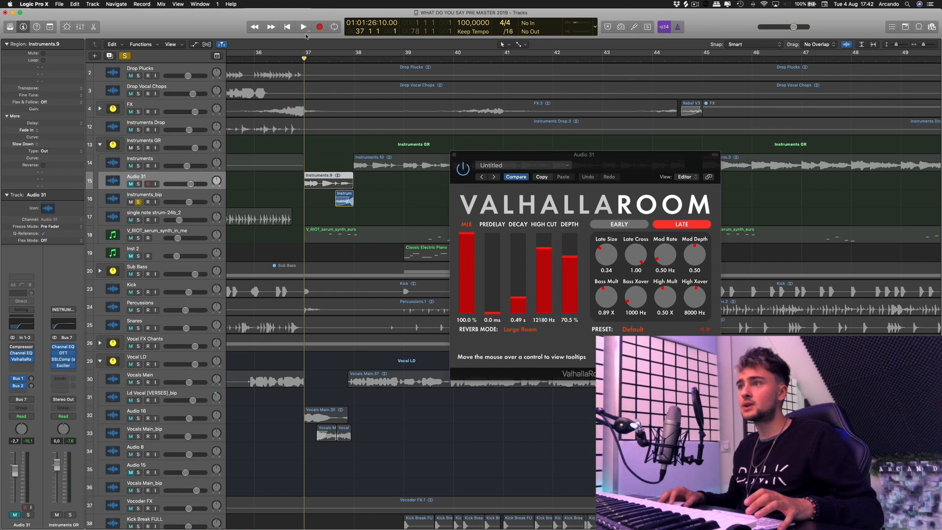
pyautogui.click(185, 195)
pyautogui.click(126, 56)
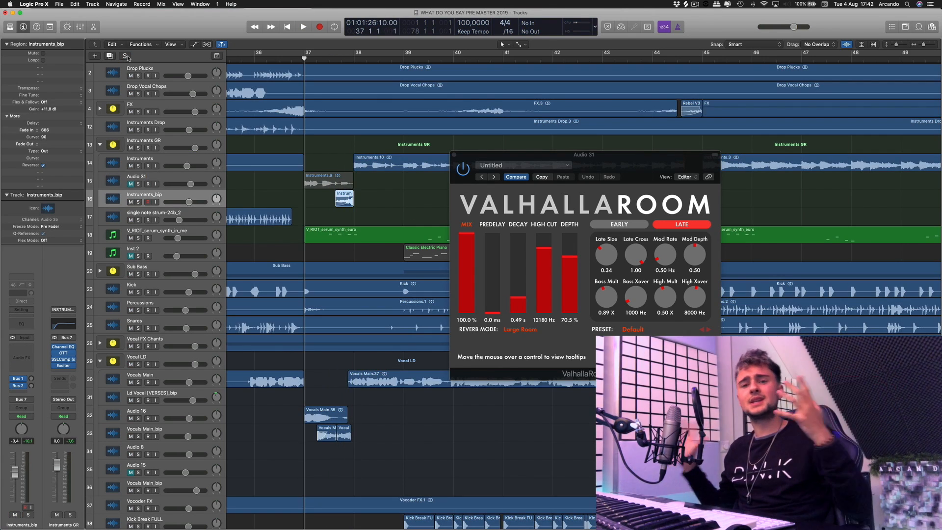
pyautogui.click(453, 155)
pyautogui.click(411, 207)
pyautogui.scroll(1, 410, 207)
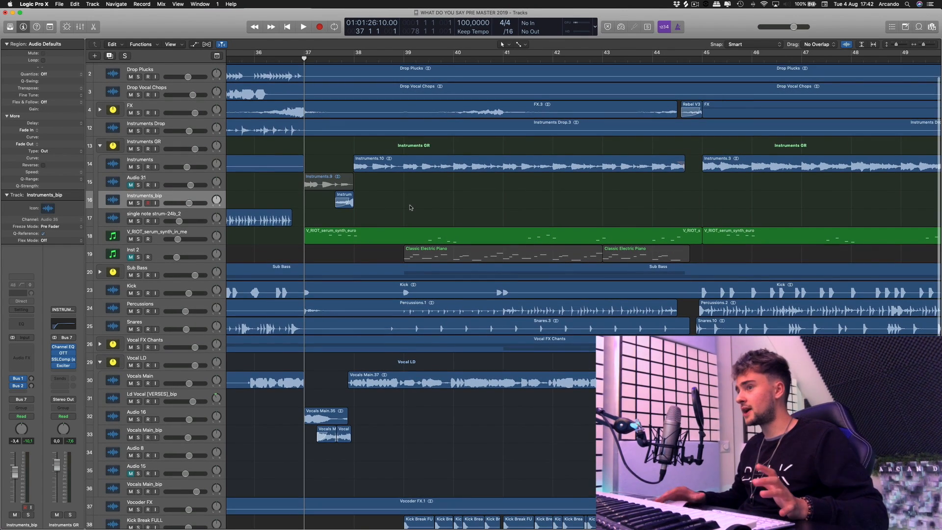
# Solo the V_RIOT_serum_synth track and play it from bar 37 with its Serum instrument open, then stop.
pyautogui.click(158, 236)
pyautogui.click(138, 239)
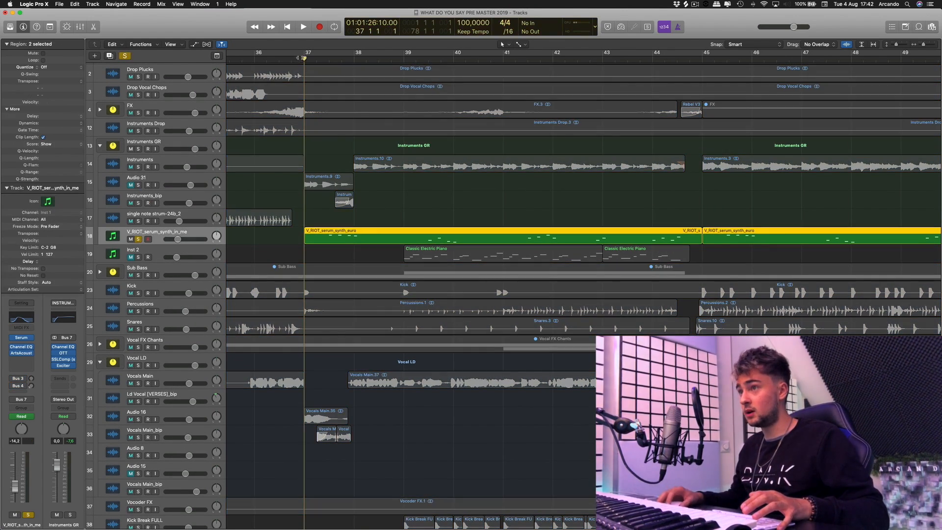
pyautogui.press('space')
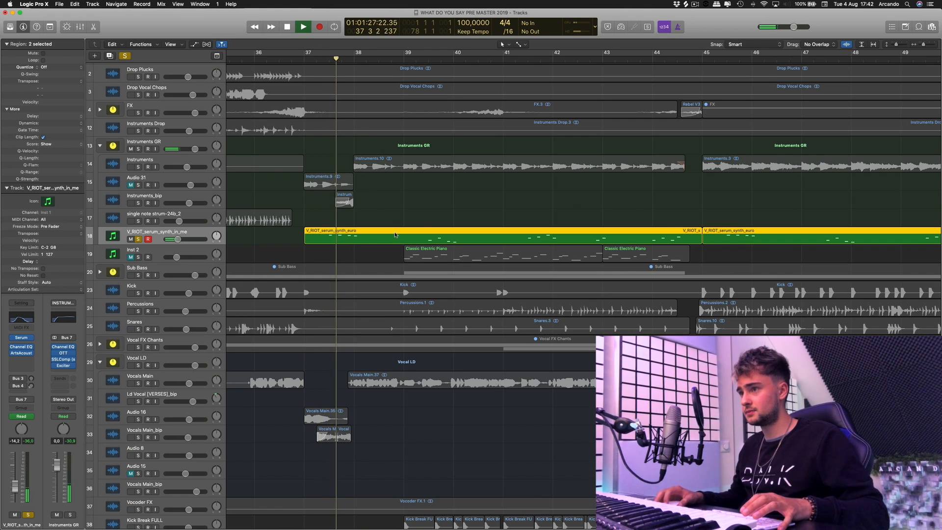
pyautogui.moveTo(543, 103); pyautogui.dragTo(682, 89)
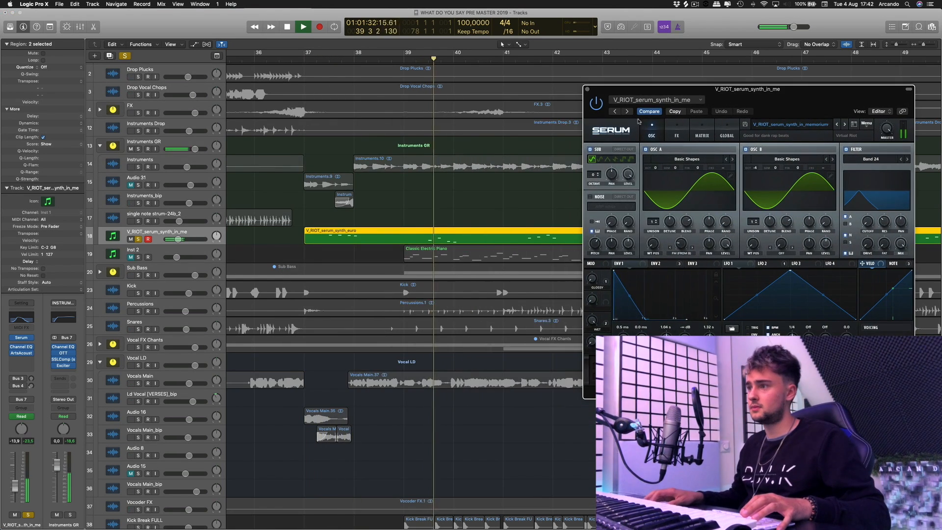
pyautogui.hscroll(4, 680, 145)
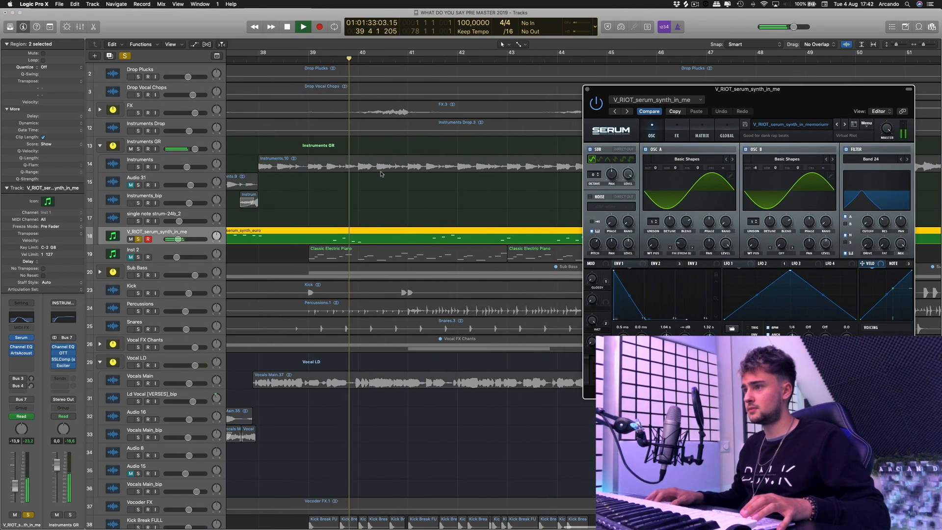
pyautogui.press('space')
# Browse the preset list in Serum without changing the preset, then close the instrument window.
pyautogui.moveTo(748, 89); pyautogui.dragTo(621, 87)
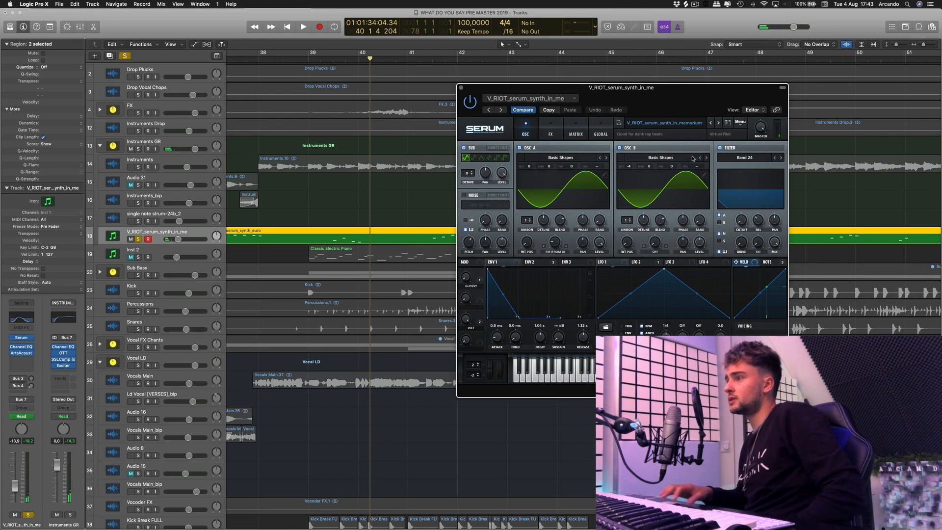
pyautogui.click(664, 123)
pyautogui.moveTo(667, 196)
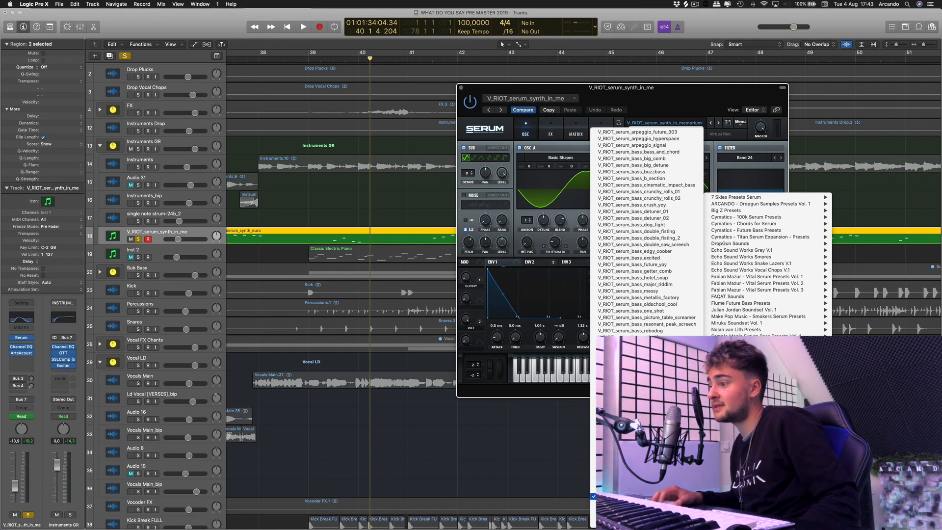
pyautogui.click(535, 99)
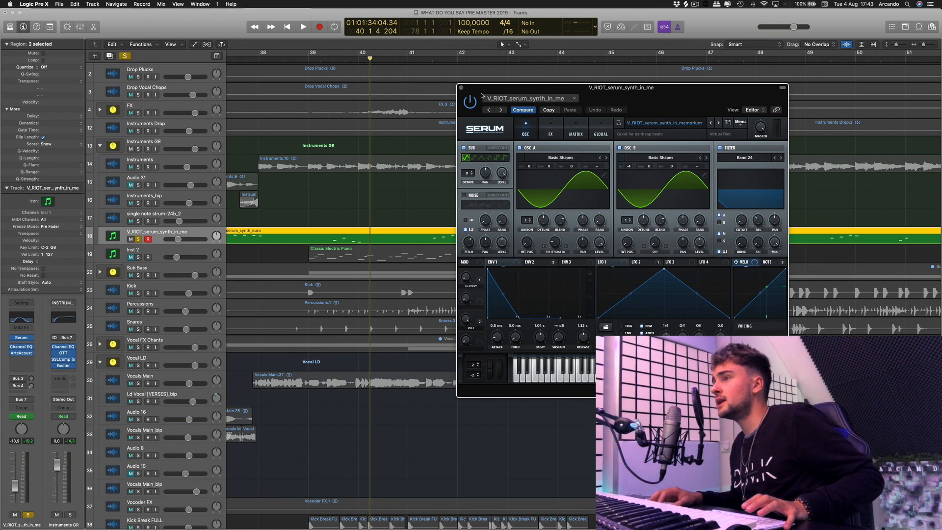
pyautogui.click(461, 88)
# Remove the solo from the V_RIOT_serum_synth track and place the playhead at bar 39.
pyautogui.hscroll(-2, 376, 76)
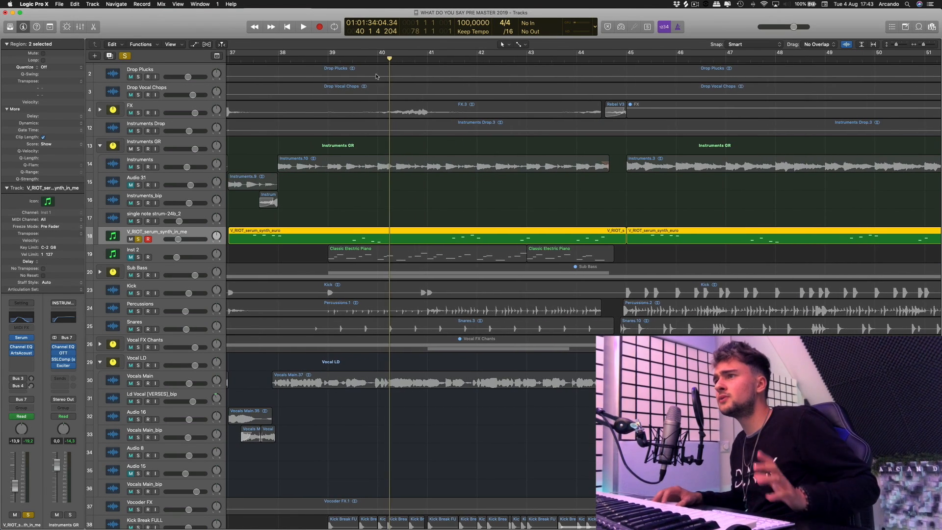
pyautogui.click(352, 59)
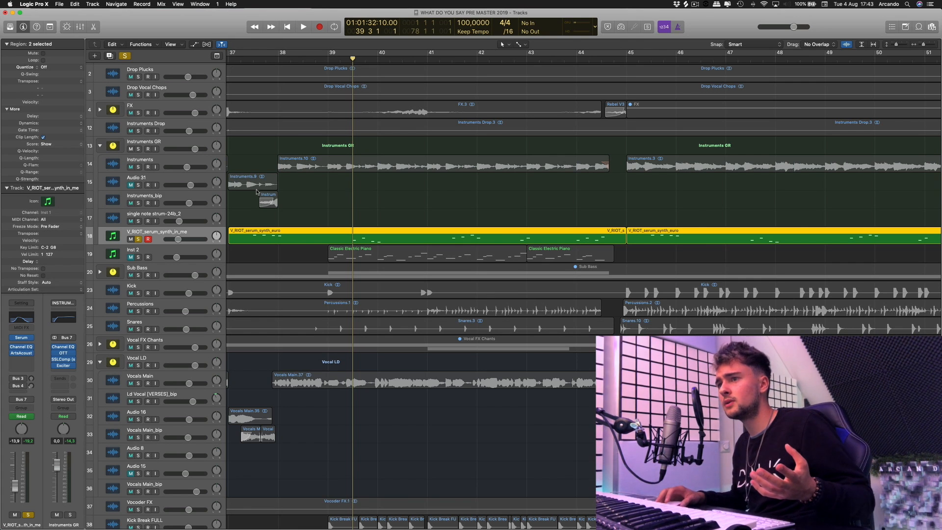
pyautogui.hscroll(-3, 259, 193)
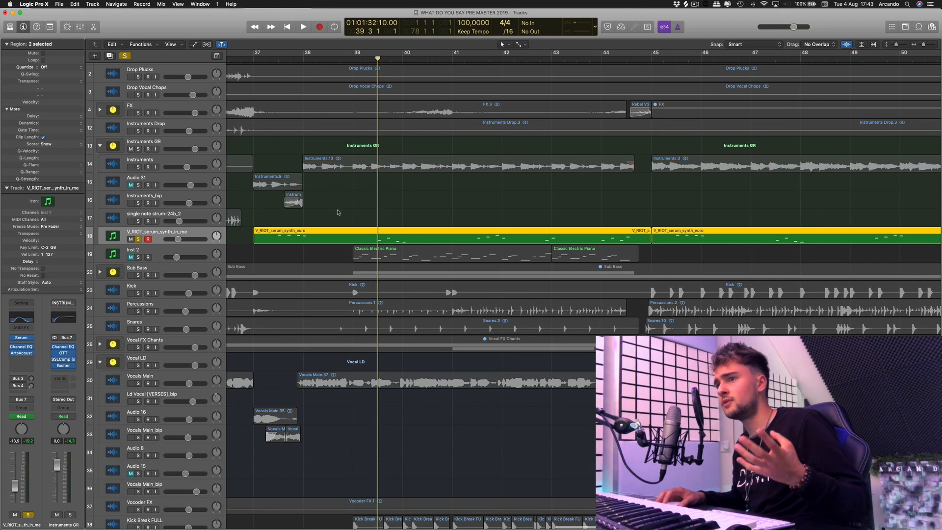
pyautogui.click(139, 240)
pyautogui.scroll(-2, 210, 225)
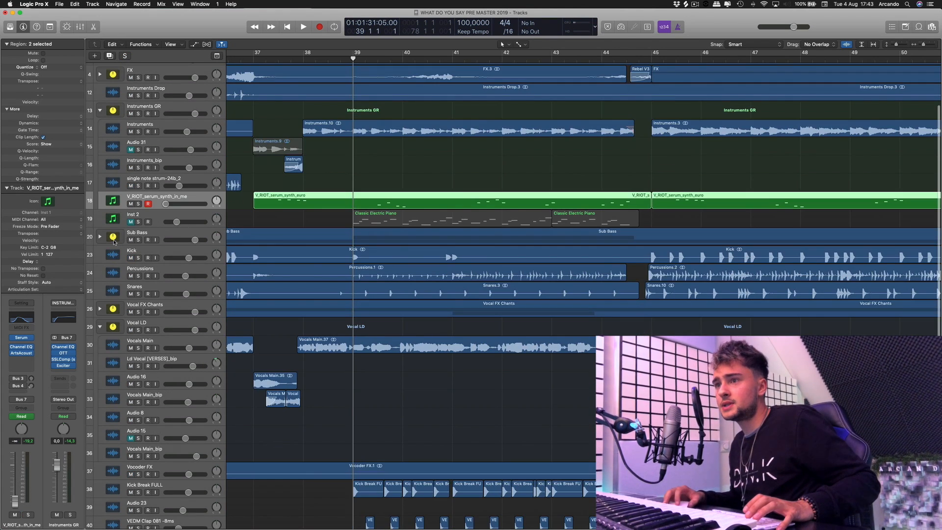
# Expand the Sub Bass stack and play its Classic Electric Piano_bip track soloed from bar 39.
pyautogui.click(100, 237)
pyautogui.scroll(-1, 128, 243)
pyautogui.click(141, 247)
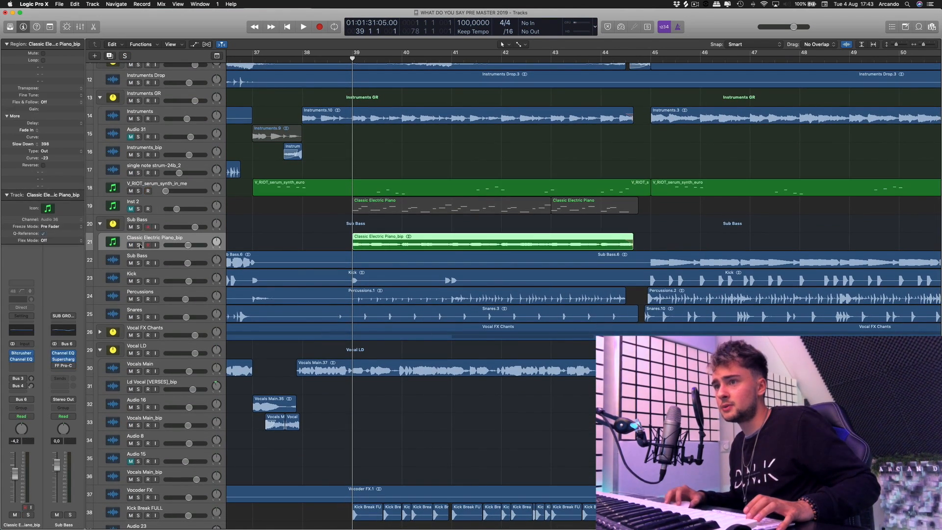
pyautogui.click(138, 244)
pyautogui.press('space')
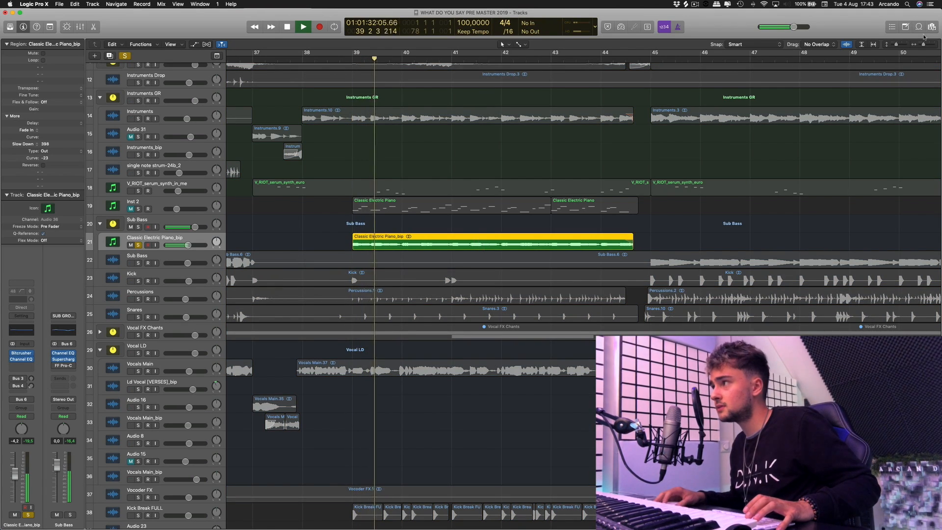
# Select the Inst 2 track with its Classic Electric Piano regions and stop the playback.
pyautogui.moveTo(923, 45); pyautogui.dragTo(916, 45)
pyautogui.hscroll(5, 296, 179)
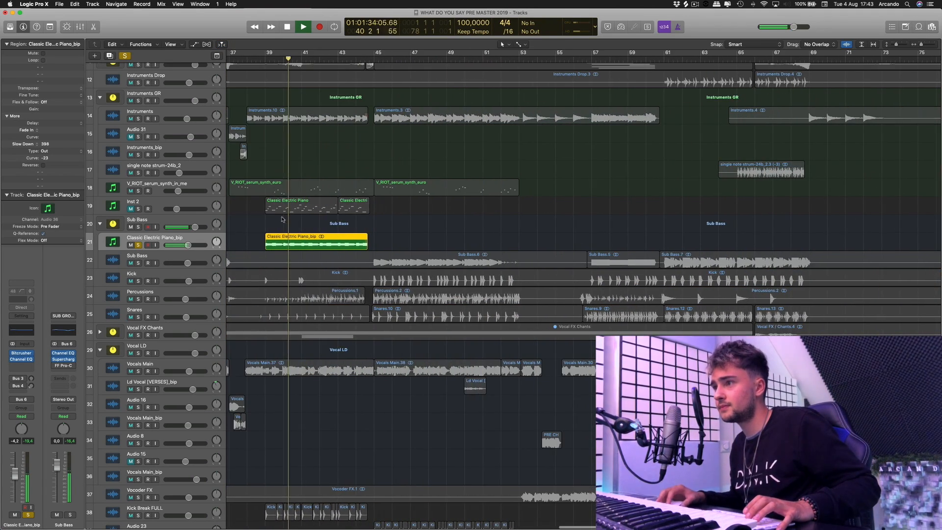
pyautogui.click(158, 201)
pyautogui.hscroll(-2, 158, 201)
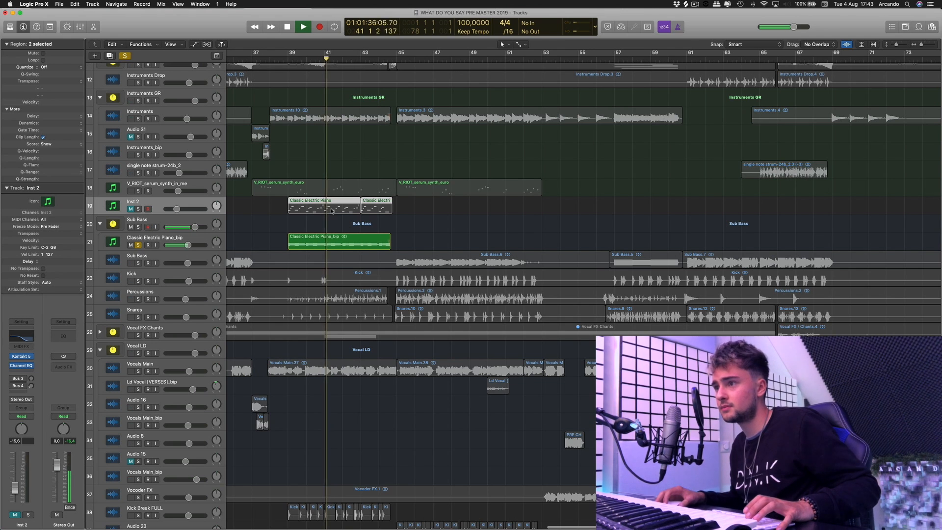
pyautogui.press('space')
# Open the Kontakt 5 instrument of the Inst 2 track to view its loaded patch, then close the instrument window.
pyautogui.click(165, 239)
pyautogui.click(167, 204)
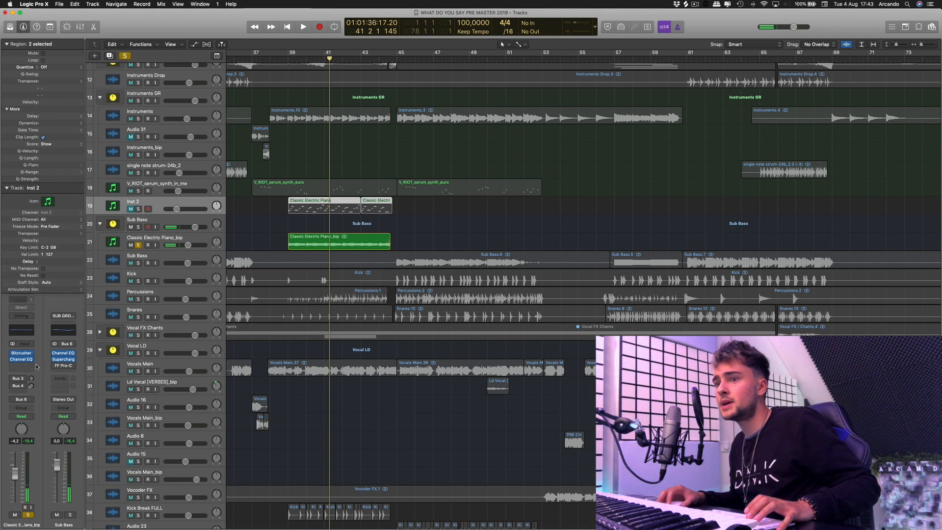
pyautogui.click(22, 356)
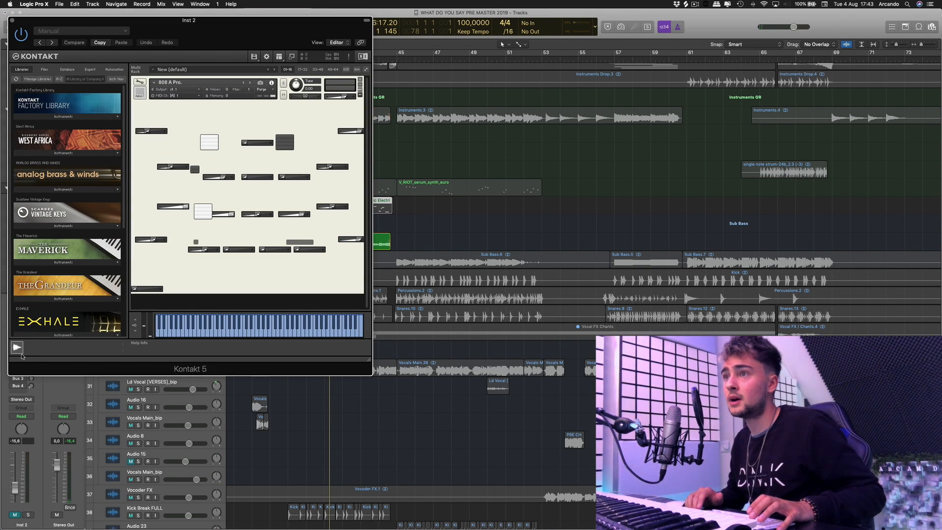
pyautogui.moveTo(241, 31); pyautogui.dragTo(496, 97)
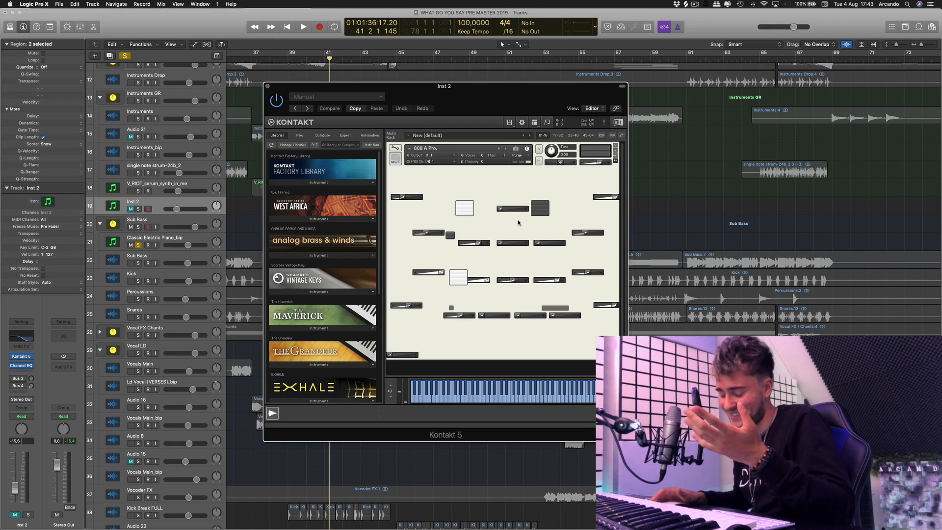
pyautogui.moveTo(480, 101); pyautogui.dragTo(577, 105)
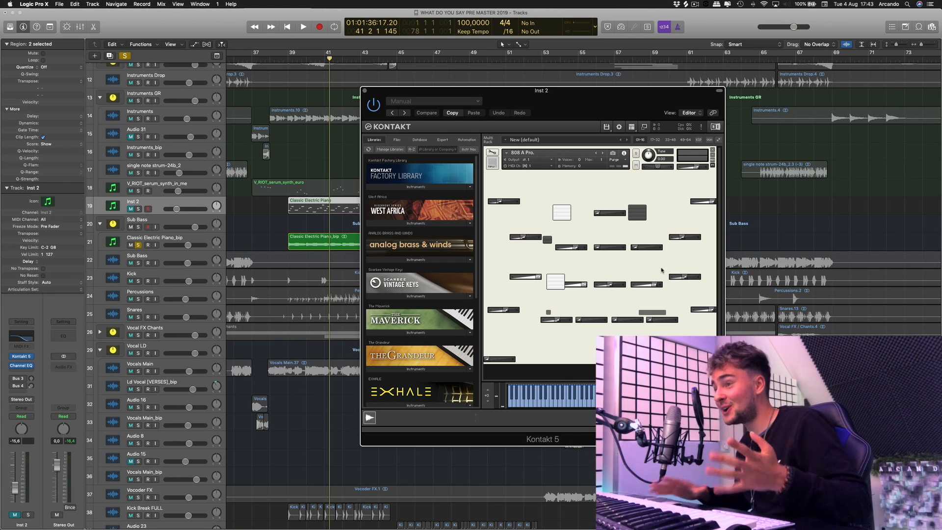
pyautogui.click(364, 90)
# Play the soloed Classic Electric Piano_bip track from bar 39 with its Bitcrusher open, then clear the solo and stop.
pyautogui.click(292, 60)
pyautogui.click(158, 239)
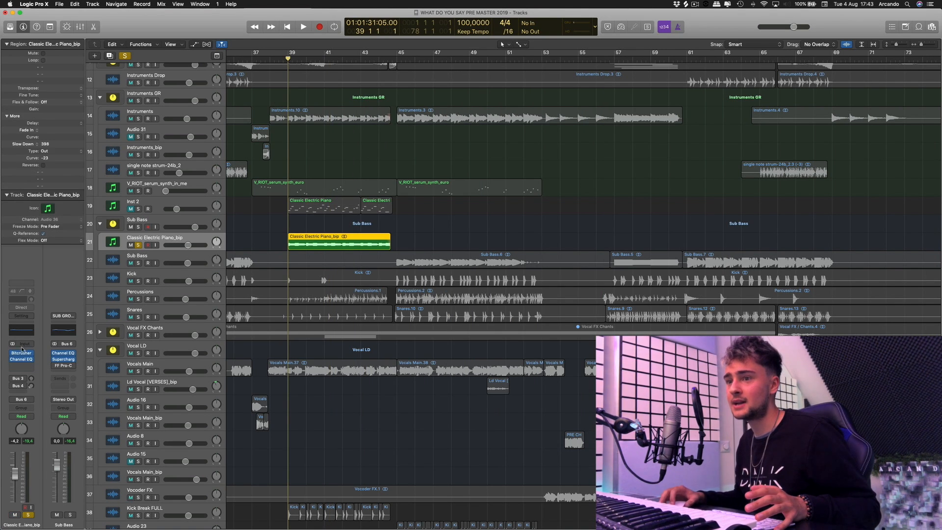
pyautogui.click(23, 353)
pyautogui.moveTo(195, 40); pyautogui.dragTo(557, 157)
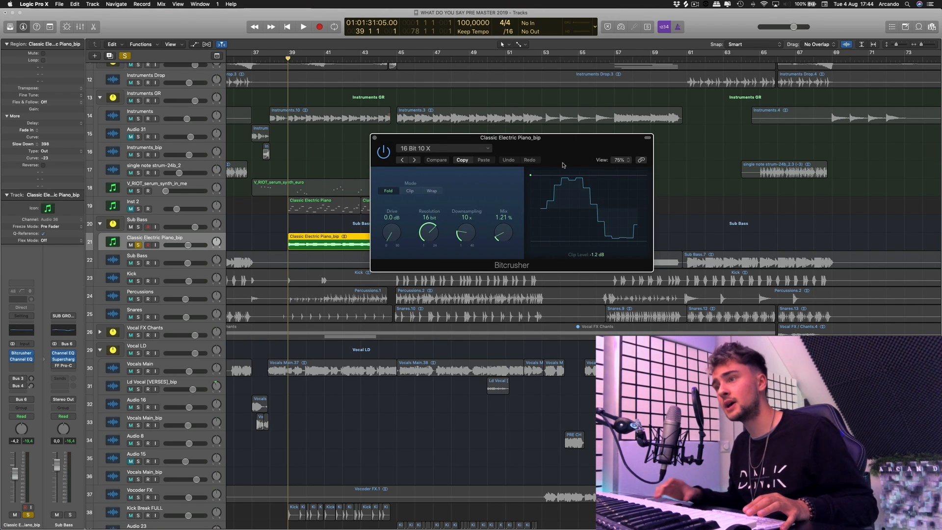
pyautogui.press('space')
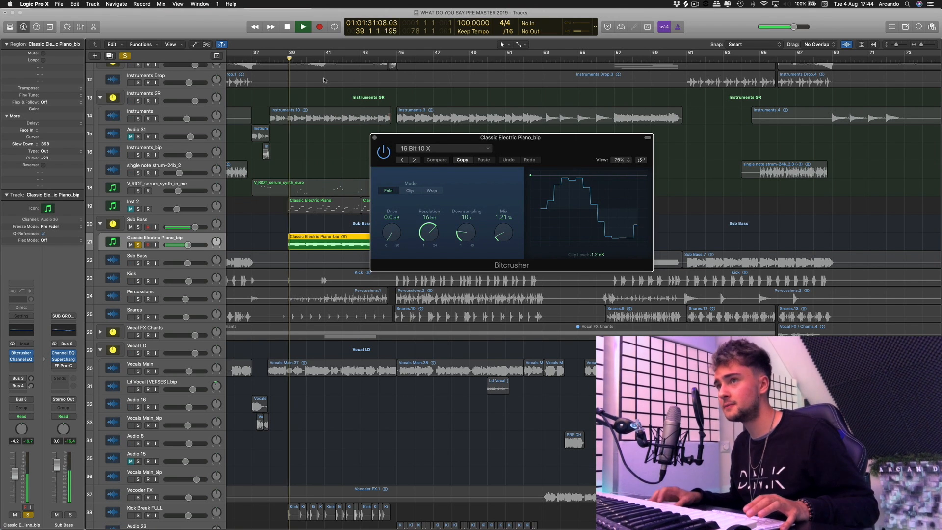
pyautogui.click(127, 57)
pyautogui.press('space')
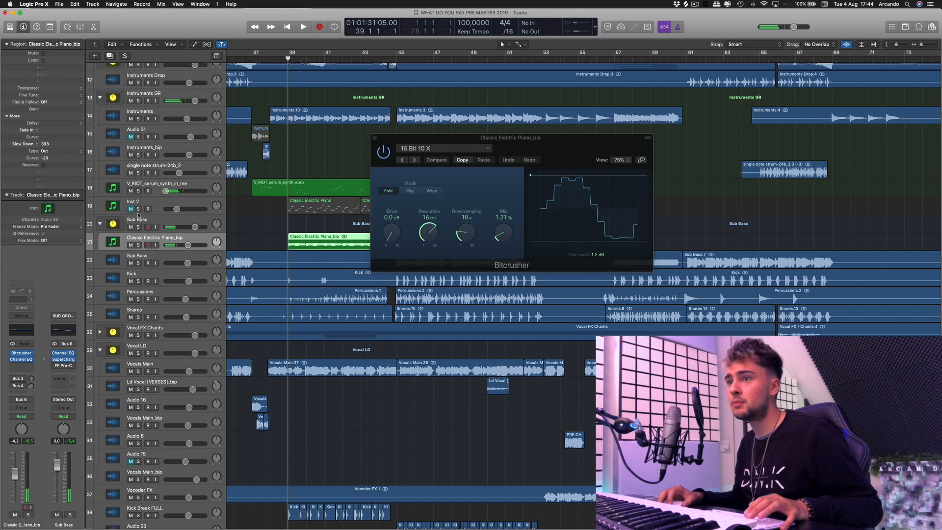
# Solo the V_RIOT_serum_synth and Classic Electric Piano_bip tracks and play them together from bar 39, closing the Bitcrusher before stopping.
pyautogui.click(139, 191)
pyautogui.click(138, 245)
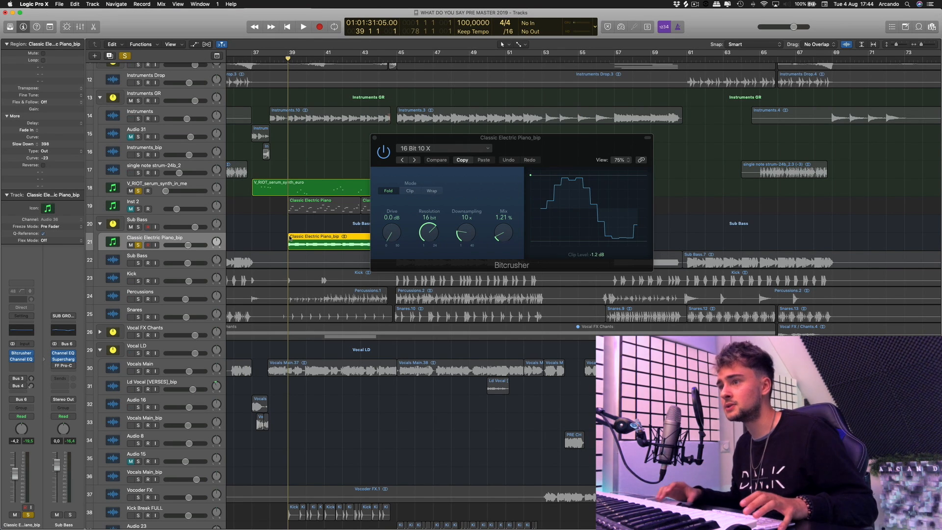
pyautogui.press('space')
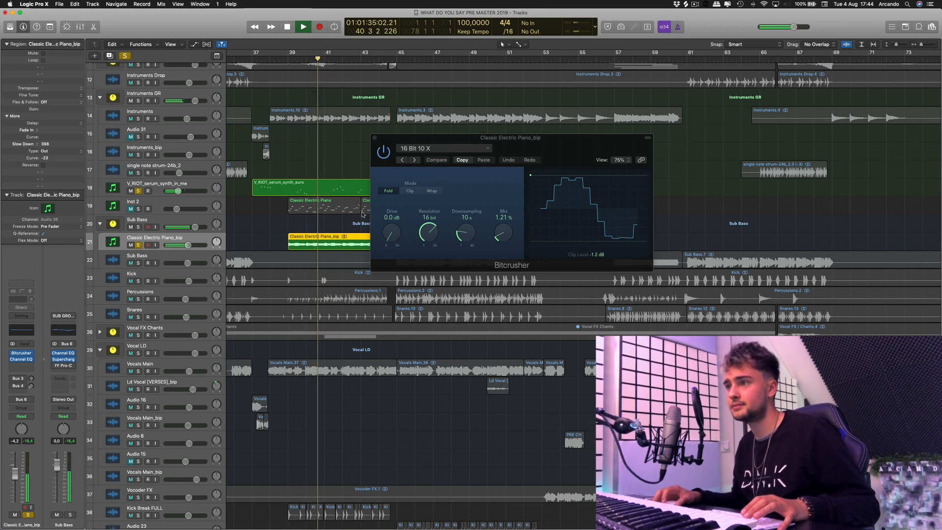
pyautogui.click(375, 137)
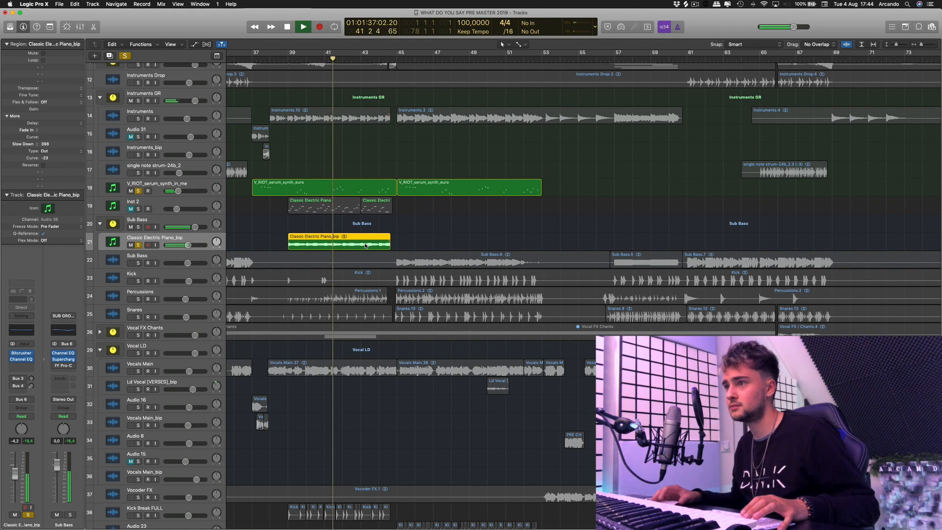
pyautogui.press('space')
# Clear all track solos and expand the Vocal FX Chants stack.
pyautogui.click(124, 56)
pyautogui.scroll(4, 402, 225)
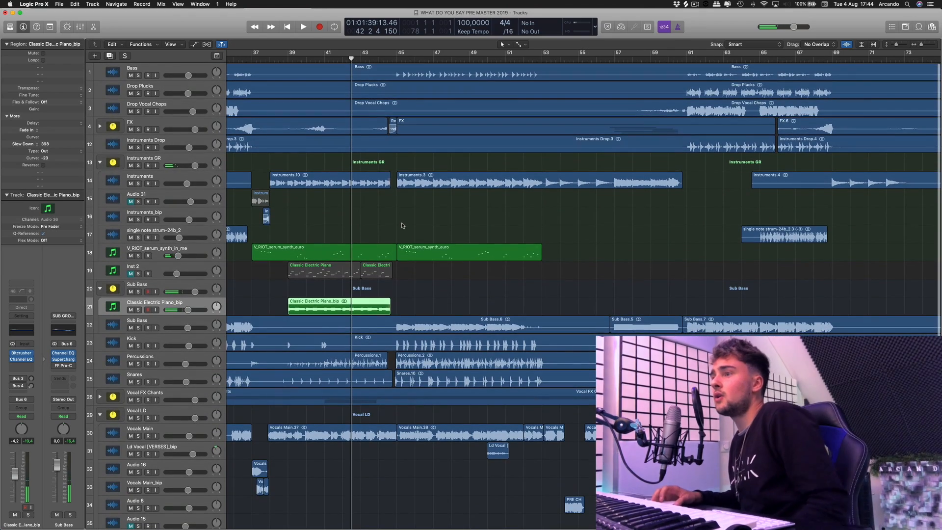
pyautogui.scroll(-3, 360, 285)
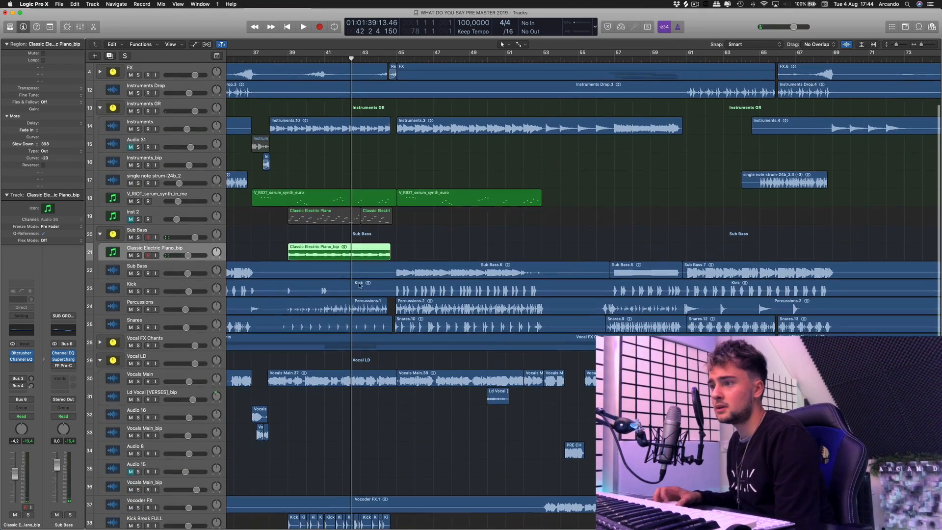
pyautogui.click(100, 342)
pyautogui.scroll(-3, 434, 343)
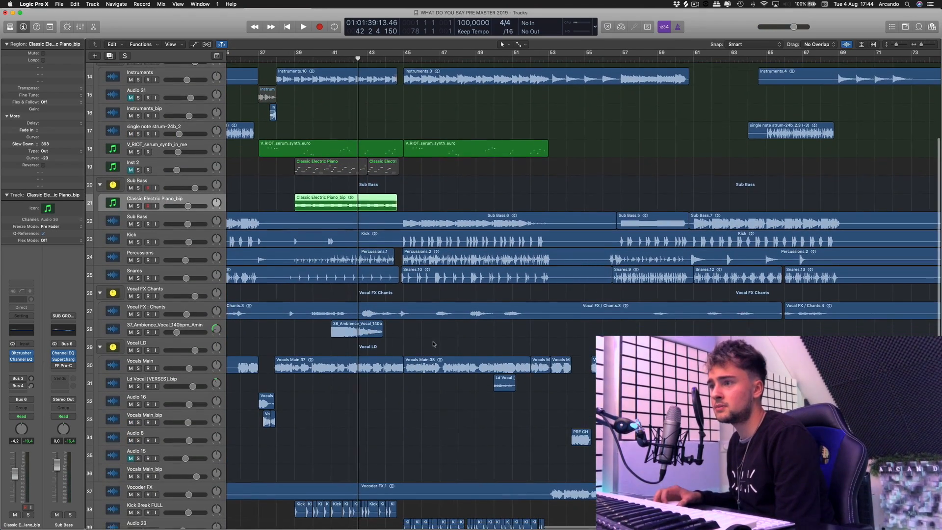
# Solo the 37_Ambience_Vocal_140bpm_Amin track and play it from bar 41 with its channel strip shown, then stop.
pyautogui.scroll(-1, 433, 344)
pyautogui.click(356, 310)
pyautogui.press('s')
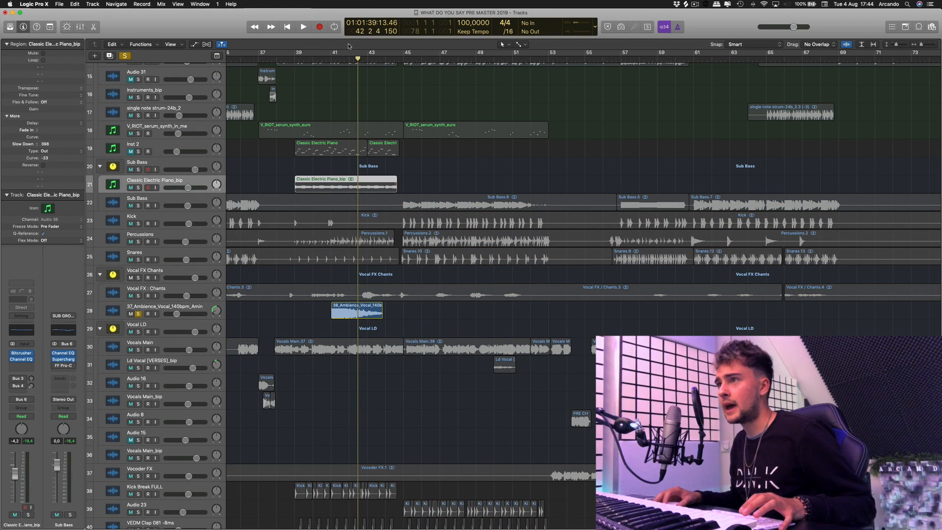
pyautogui.click(332, 61)
pyautogui.press('space')
pyautogui.click(366, 312)
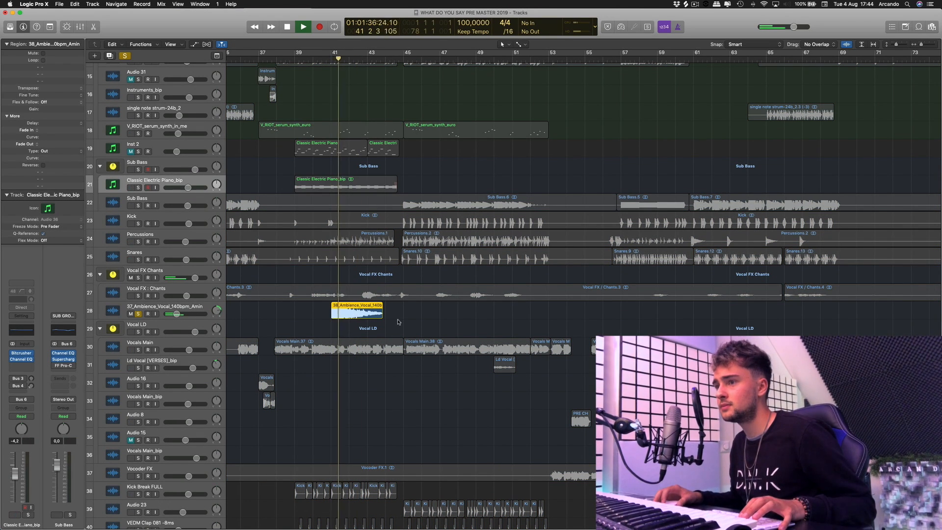
pyautogui.click(214, 310)
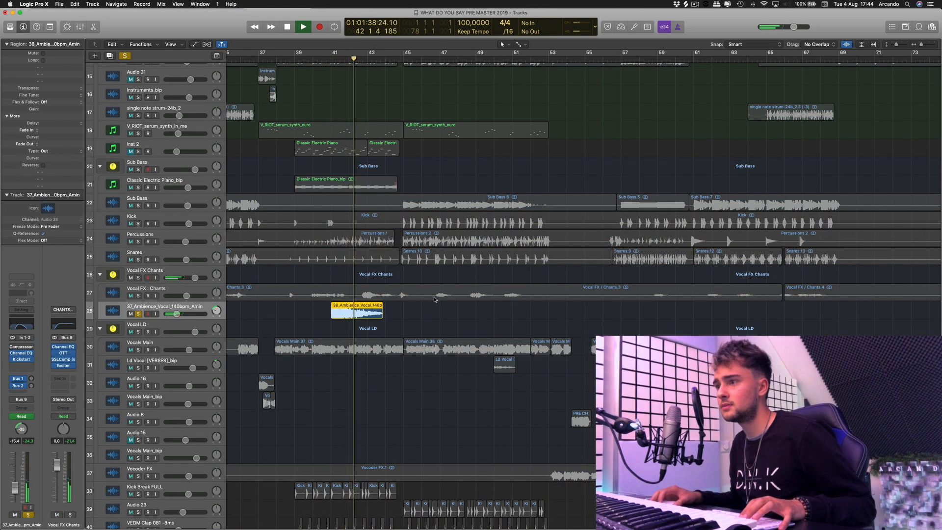
pyautogui.press('space')
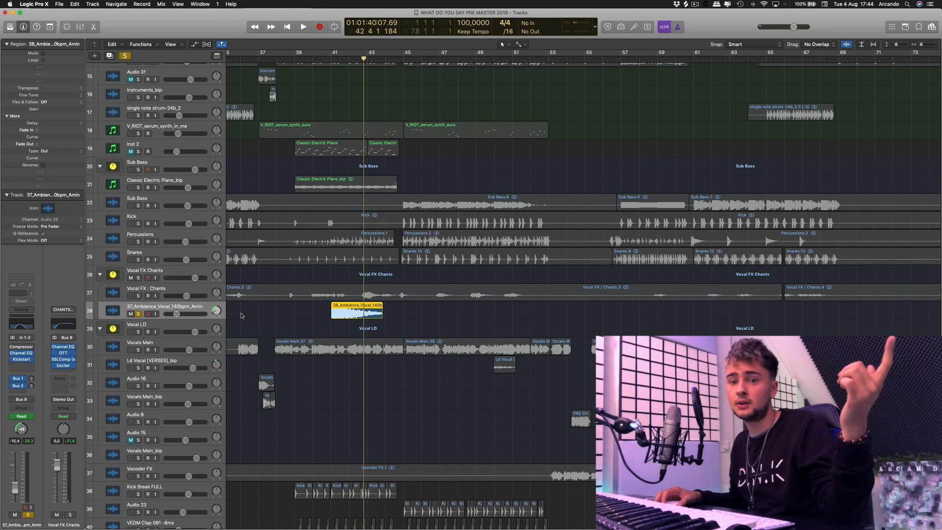
# Return the playhead to bar 41, remove the solo from the ambience vocal track and look over the remaining tracks.
pyautogui.click(331, 60)
pyautogui.press('s')
pyautogui.scroll(-5, 481, 266)
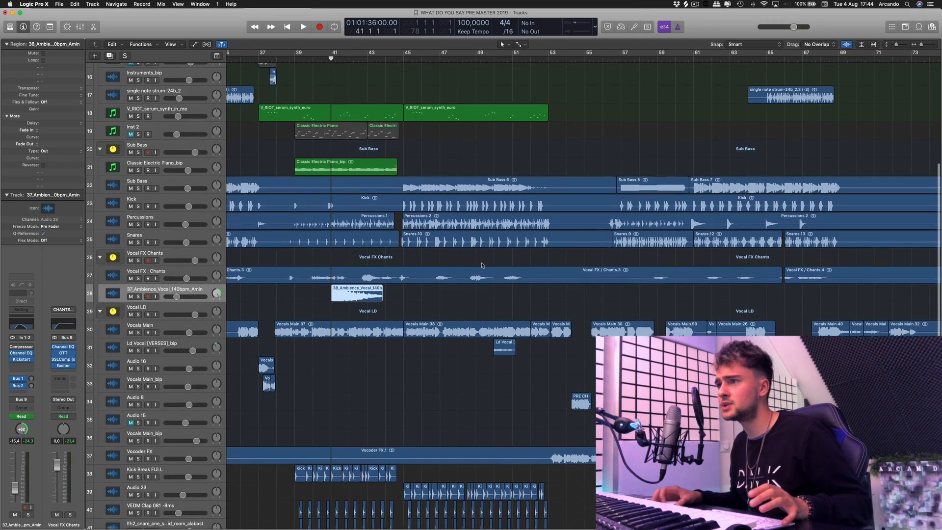
pyautogui.hscroll(2, 526, 304)
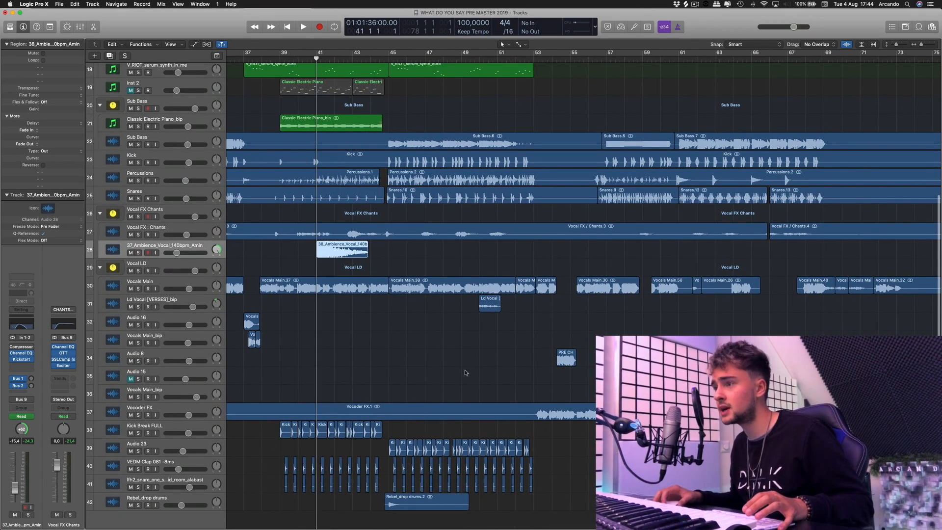
pyautogui.scroll(12, 466, 373)
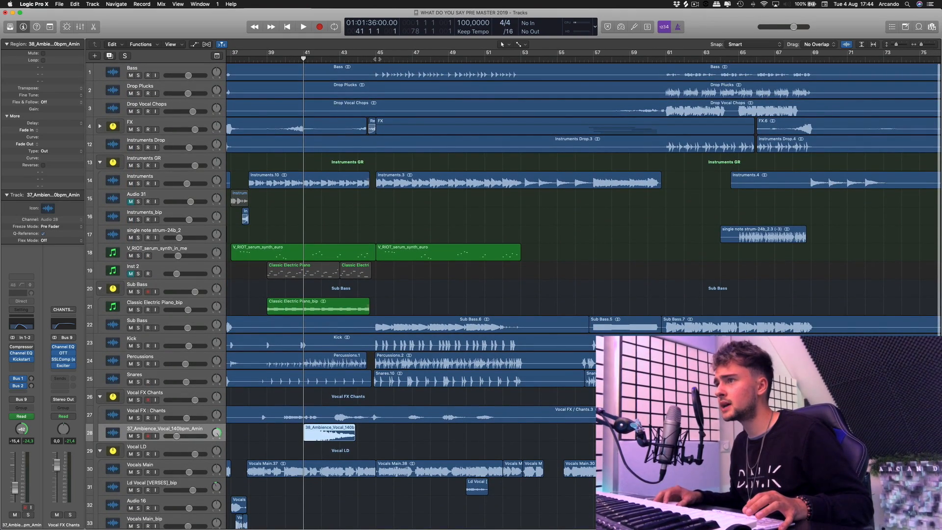
# Solo the single note strum-24b_2 track and play it from bar 65.
pyautogui.click(377, 59)
pyautogui.hscroll(5, 383, 118)
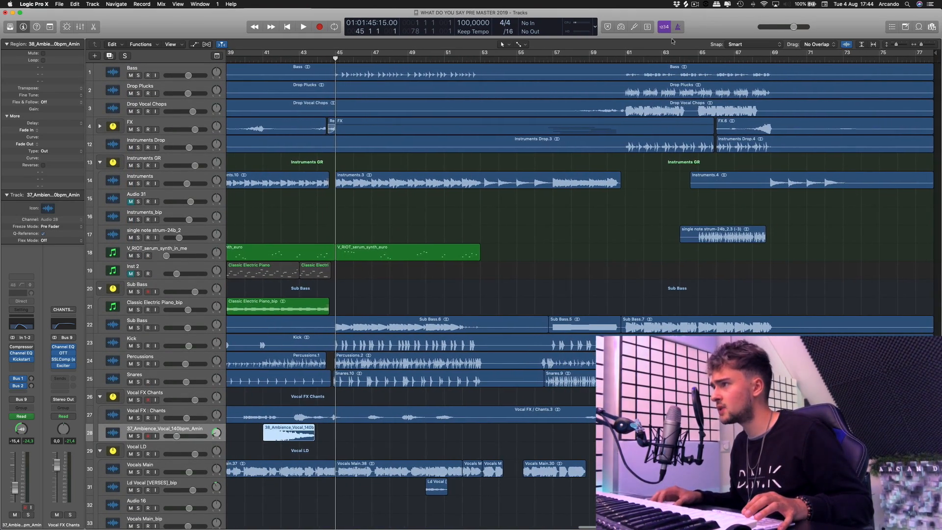
pyautogui.click(698, 58)
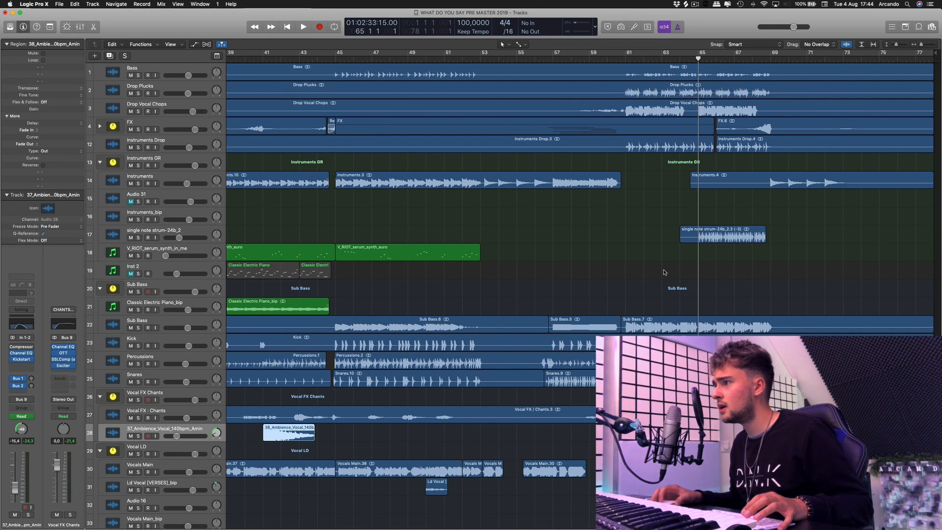
pyautogui.click(170, 231)
pyautogui.press('s')
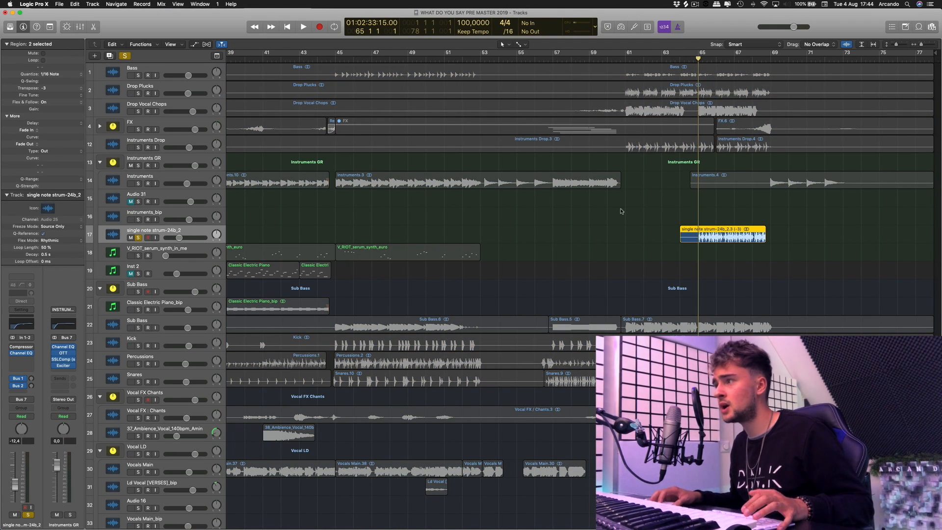
pyautogui.press('space')
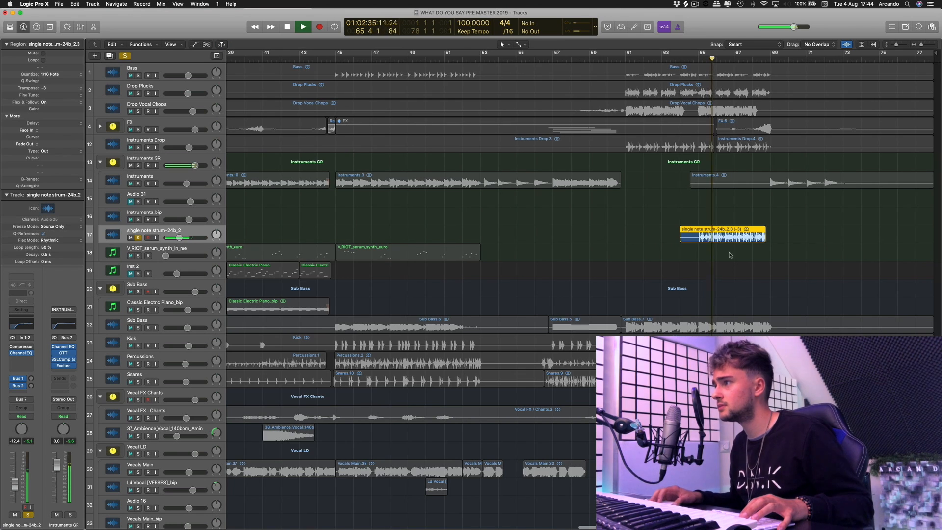